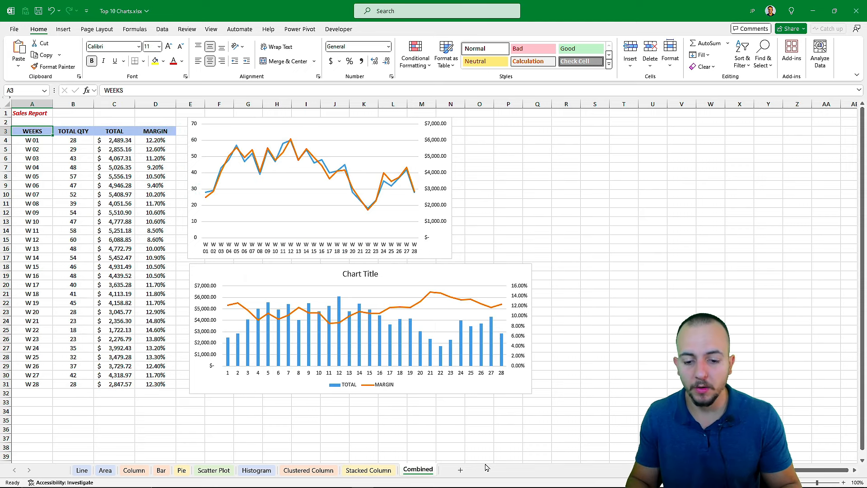
Review the example charts sheet by sheet, from the Combined sheet back to the Line sheet.
key(ctrl+Page_Up)
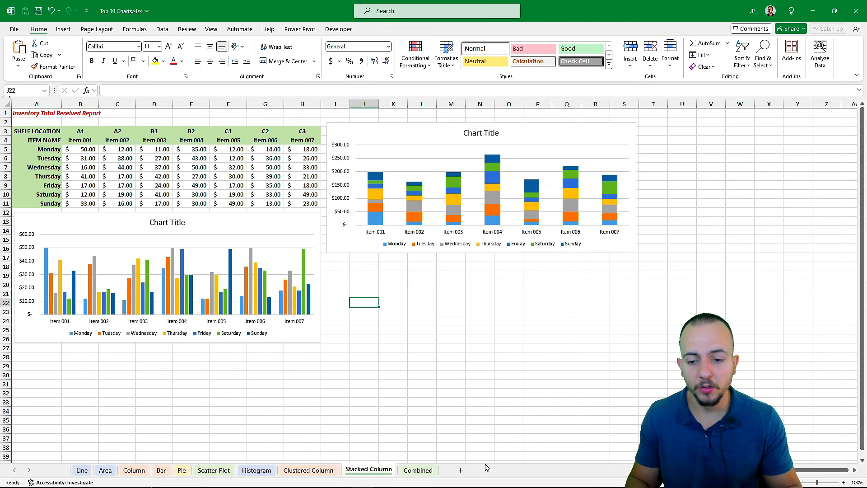
key(ctrl+Page_Up)
key(ctrl+Page_Up)
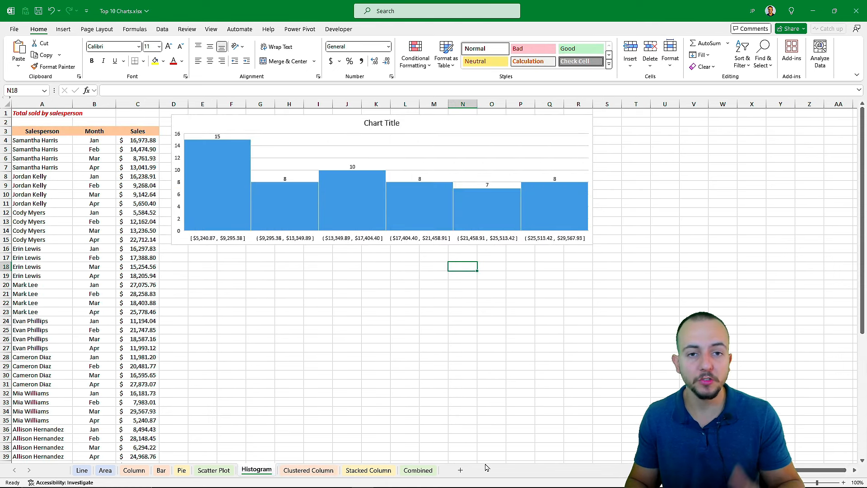
key(ctrl+Page_Up)
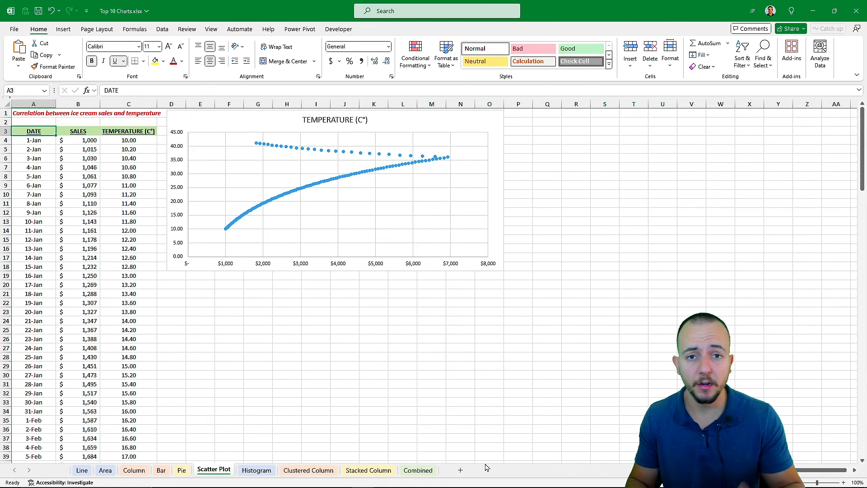
key(ctrl+Page_Up)
key(ctrl+Page_Up)
key(ctrl+Page_Down)
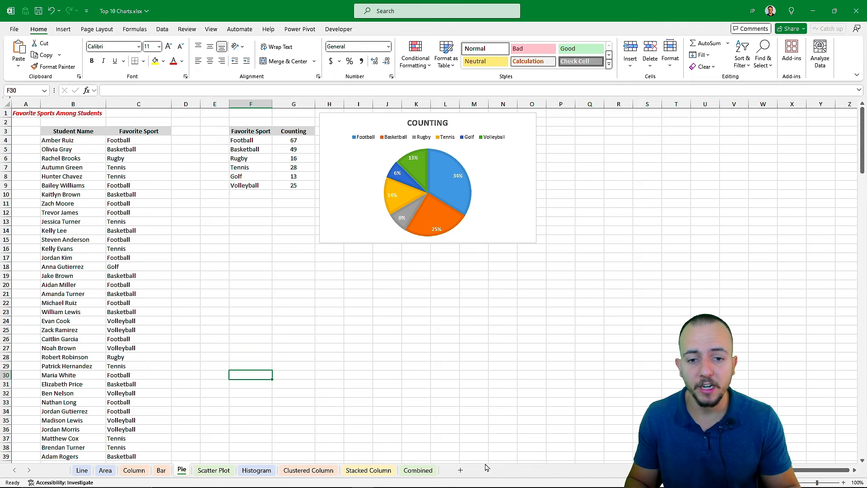
key(ctrl+Page_Up)
key(ctrl+Page_Up)
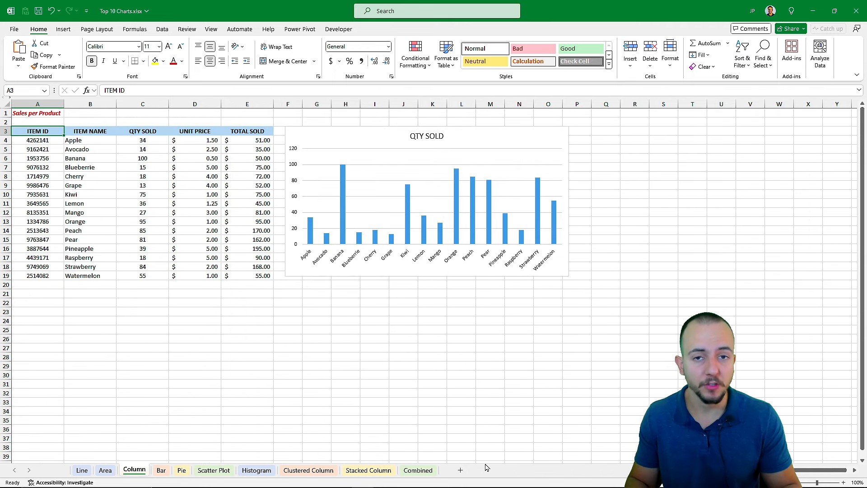
key(ctrl+Page_Up)
key(ctrl+Page_Up)
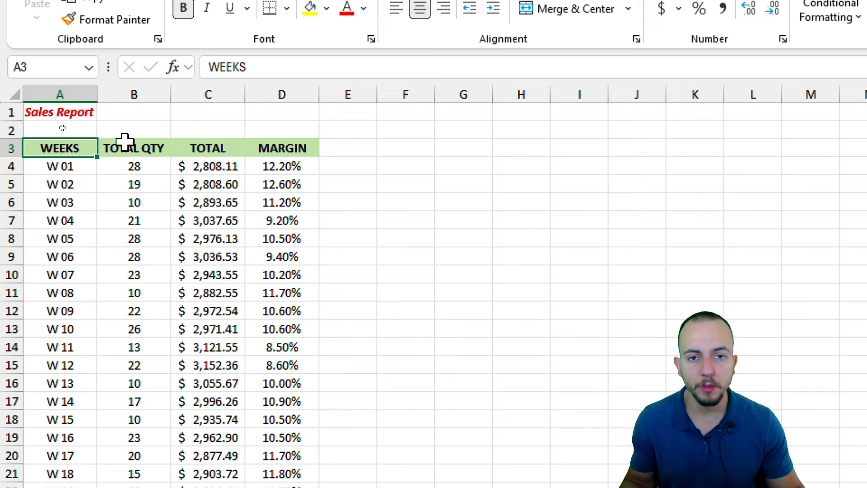
Examine the WEEKS, TOTAL QTY, TOTAL and MARGIN columns of the Sales Report down to the last week.
click(73, 94)
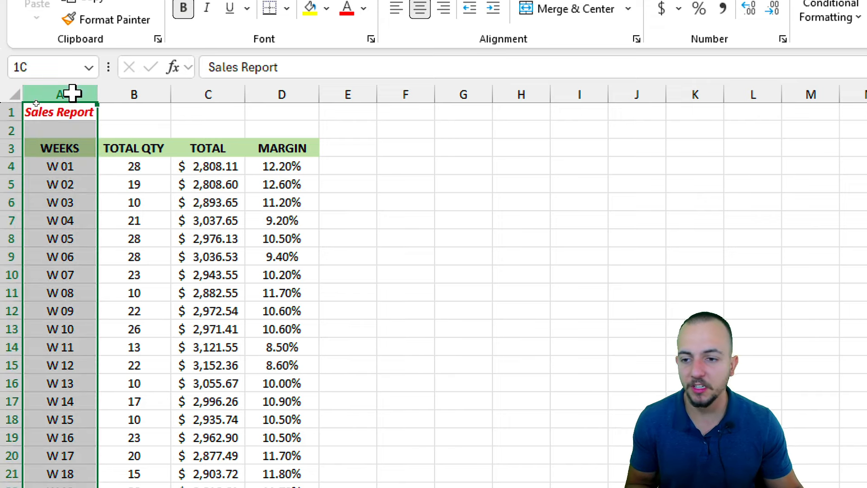
click(116, 94)
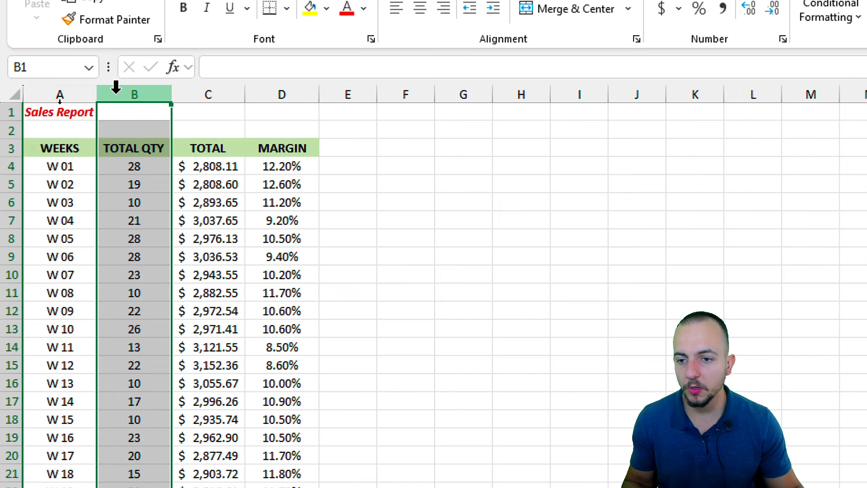
click(197, 92)
click(271, 88)
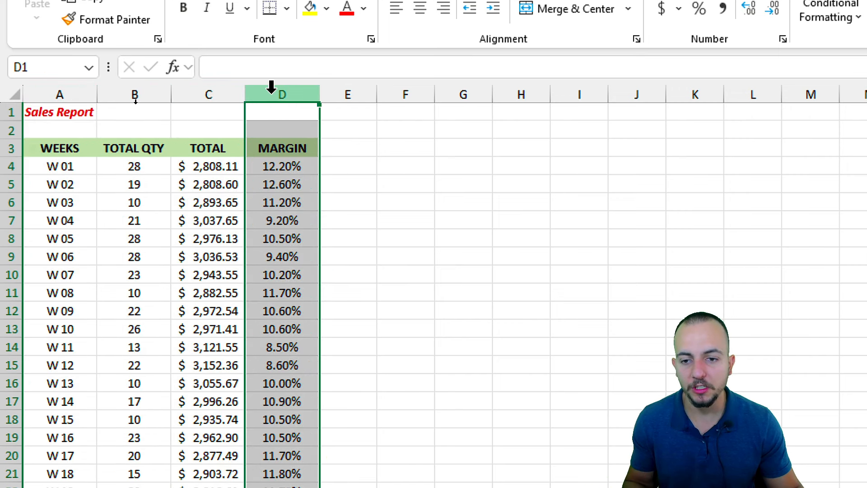
click(74, 148)
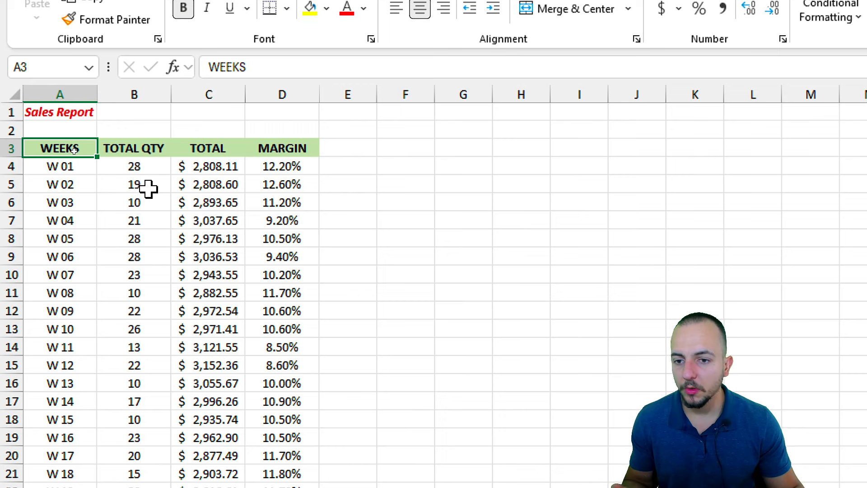
drag(207, 149, 205, 238)
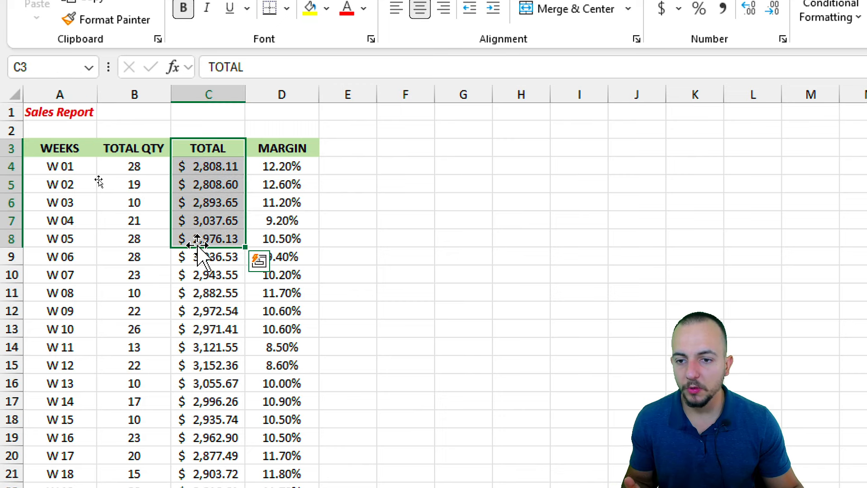
click(66, 151)
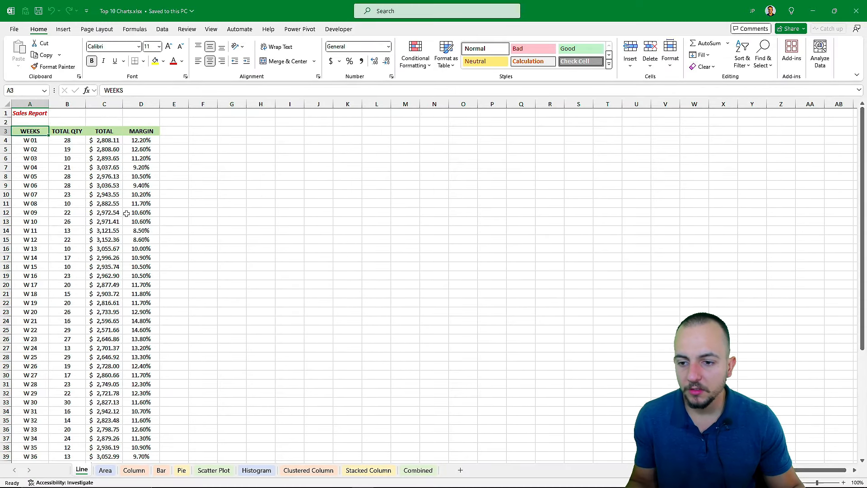
scroll(226, 244, down, 7)
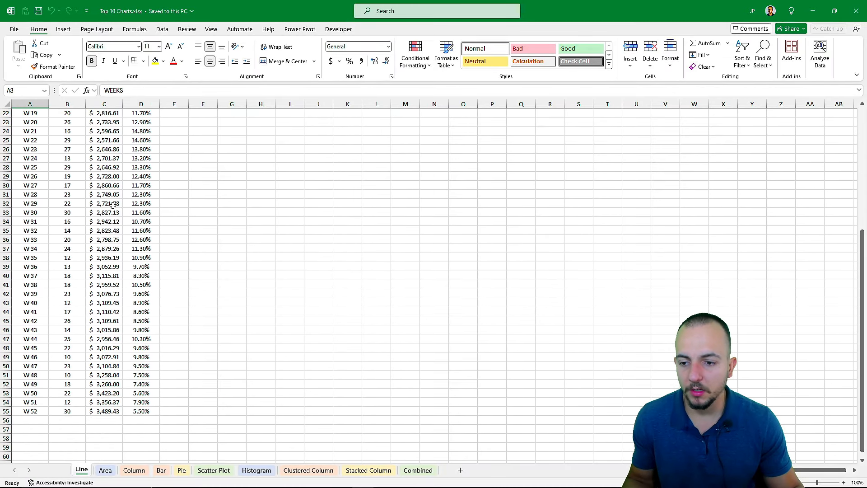
scroll(113, 204, up, 7)
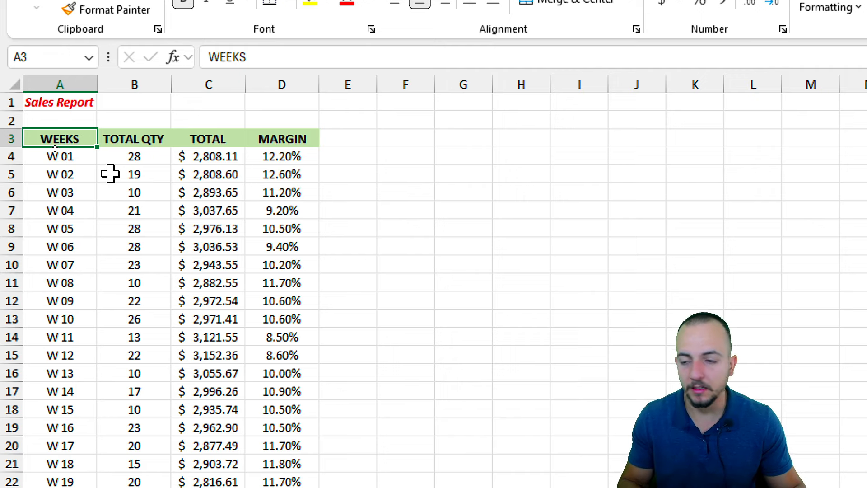
Select the WEEKS and TOTAL columns of the Sales Report together, from their headers in row 3 down to row 55.
drag(70, 141, 67, 406)
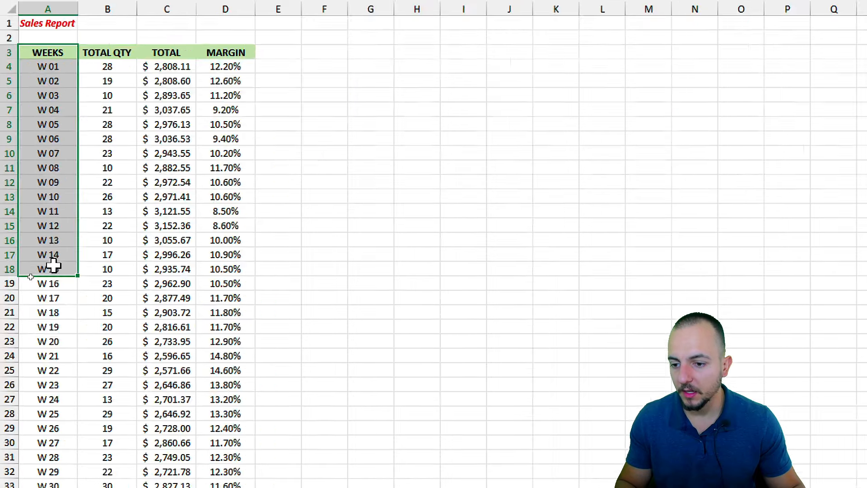
drag(53, 266, 54, 487)
drag(34, 454, 34, 447)
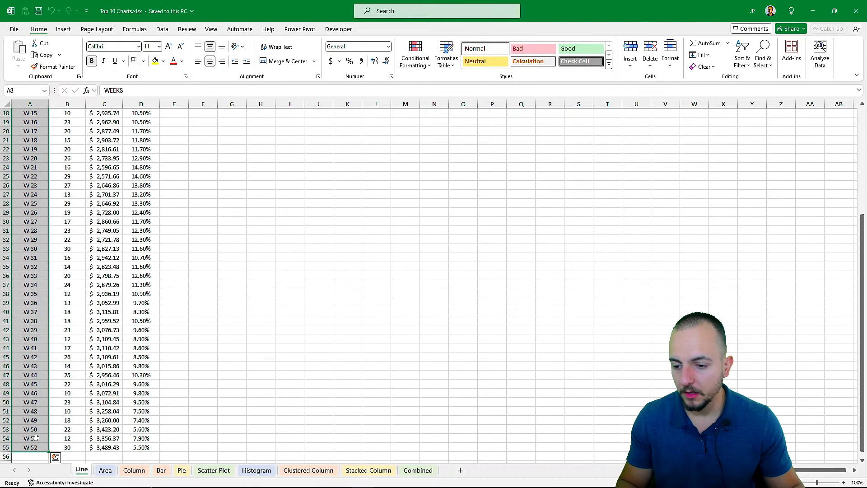
scroll(90, 235, up, 6)
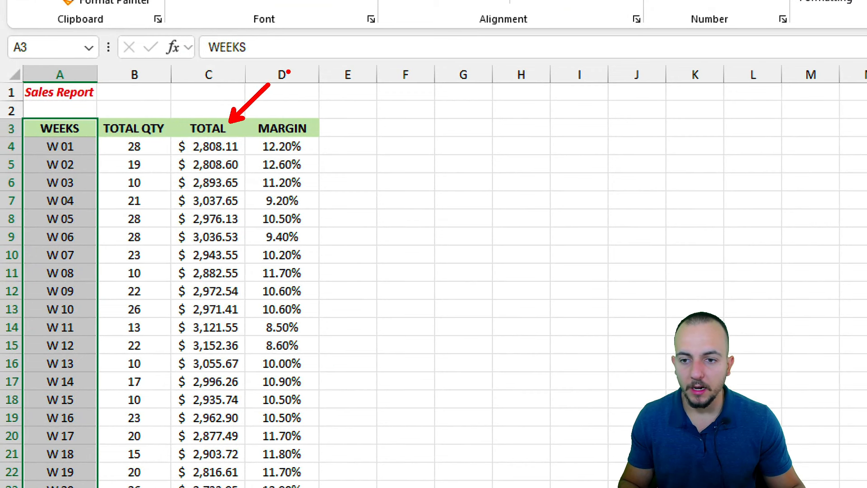
mouse_move(169, 117)
mouse_down()
mouse_move(218, 214)
mouse_move(242, 486)
mouse_up()
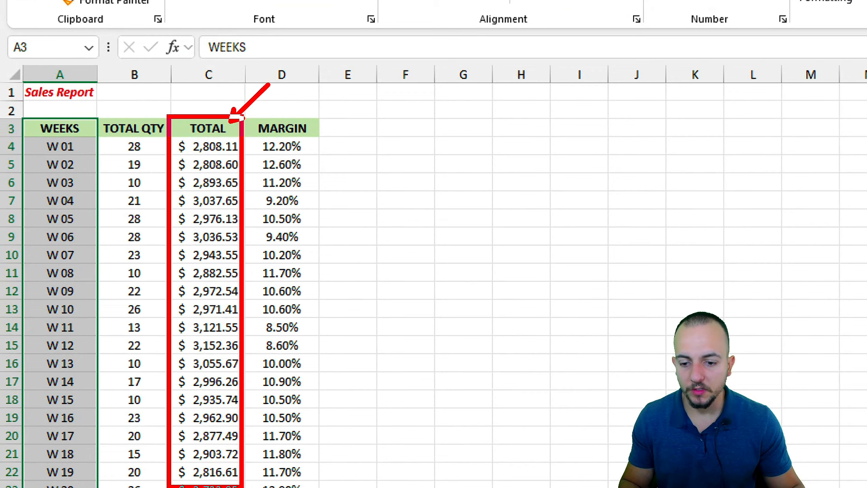
drag(99, 74, 79, 107)
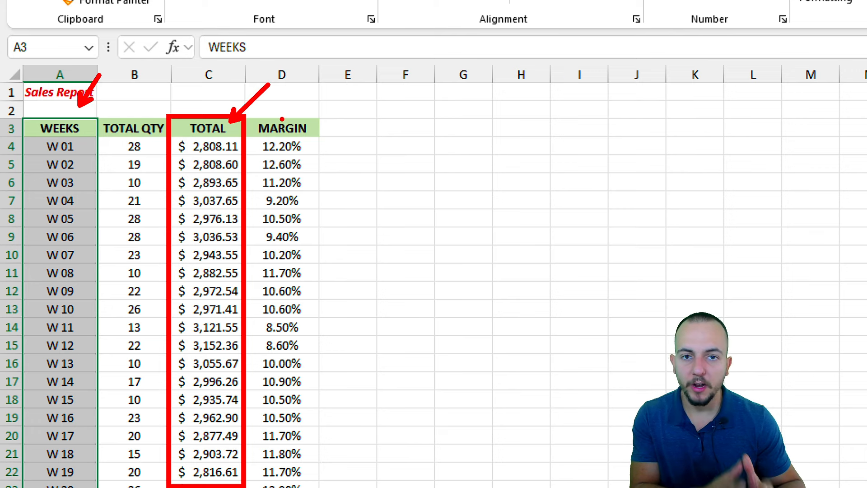
key(Escape)
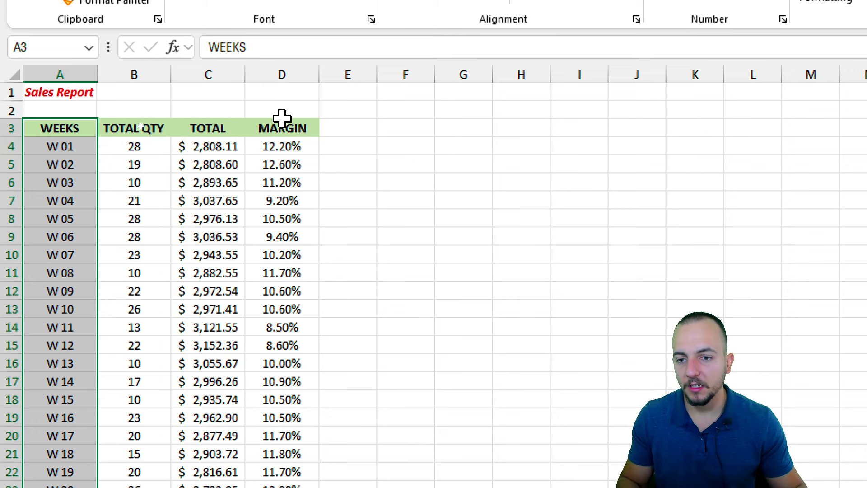
drag(223, 126, 215, 412)
scroll(266, 300, up, 9)
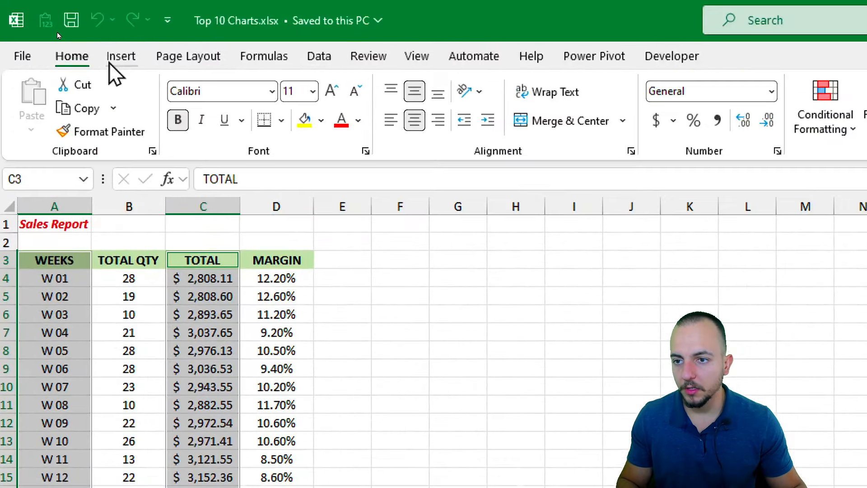
Insert a basic 2-D line chart of the selected data, place it beside the table's MARGIN column and deselect it.
click(110, 62)
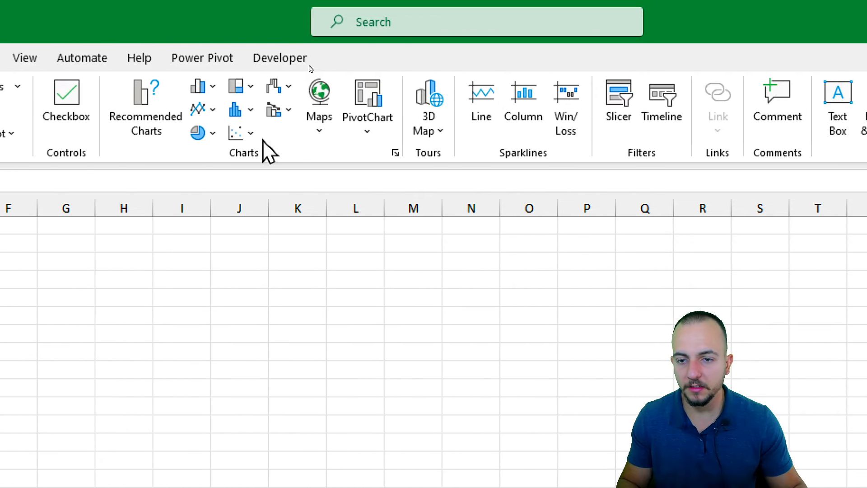
click(212, 117)
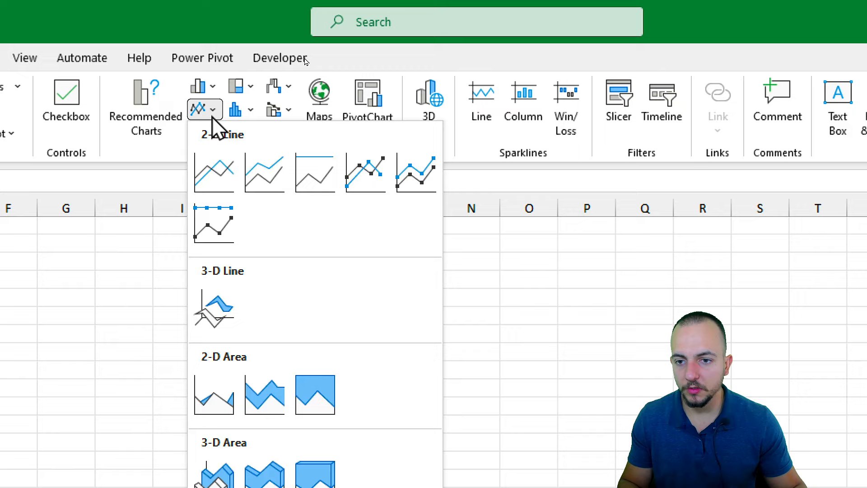
click(224, 173)
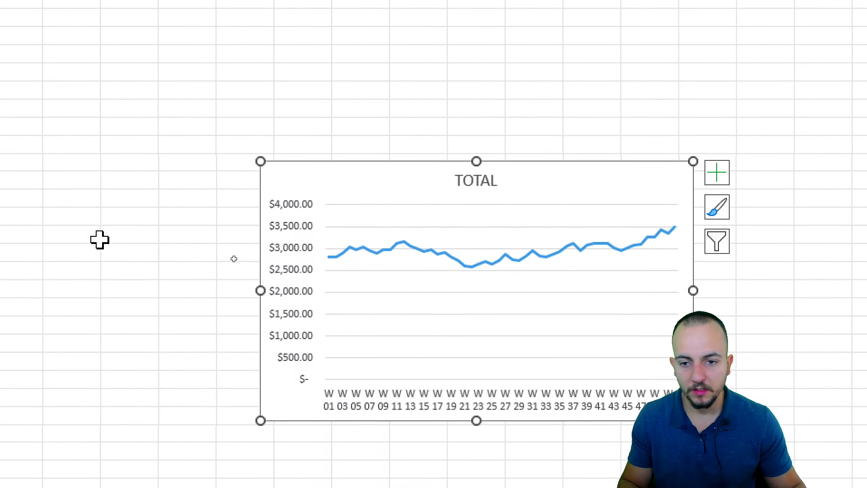
drag(265, 448, 198, 407)
drag(372, 128, 137, 86)
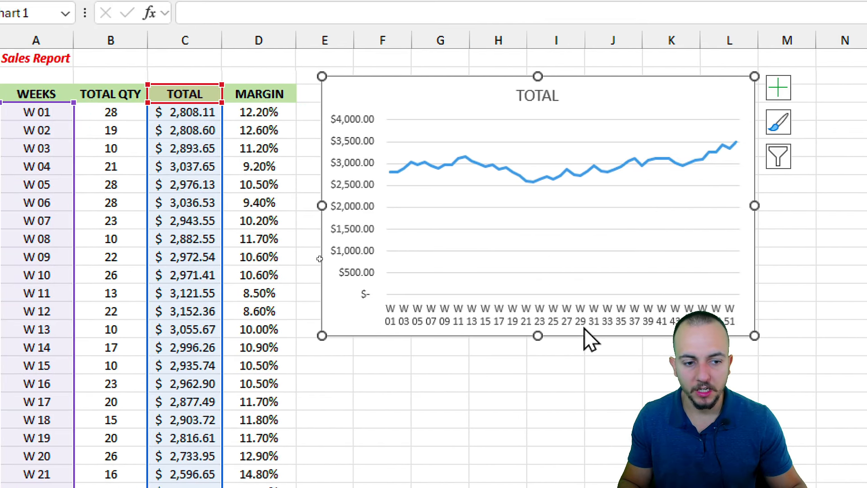
click(514, 399)
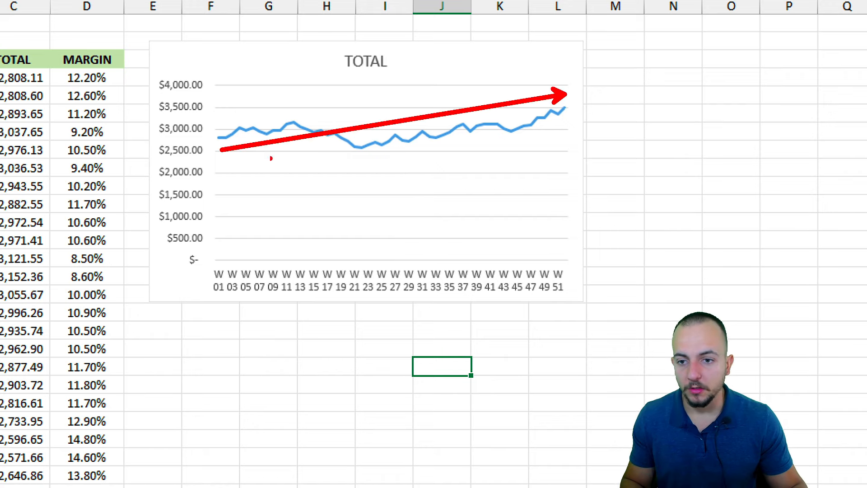
drag(158, 140, 225, 139)
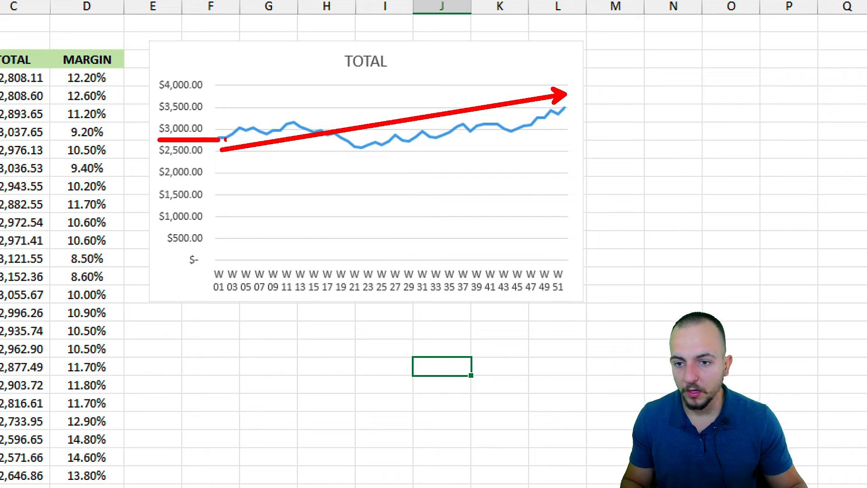
drag(568, 107, 210, 108)
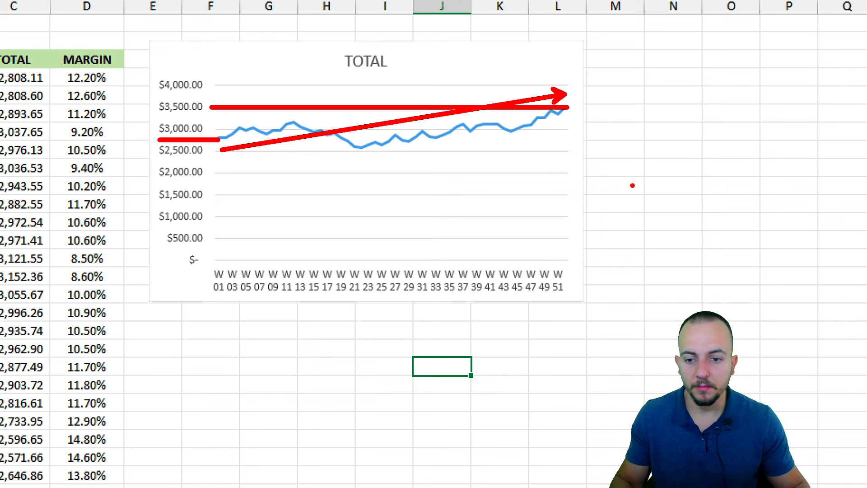
key(Escape)
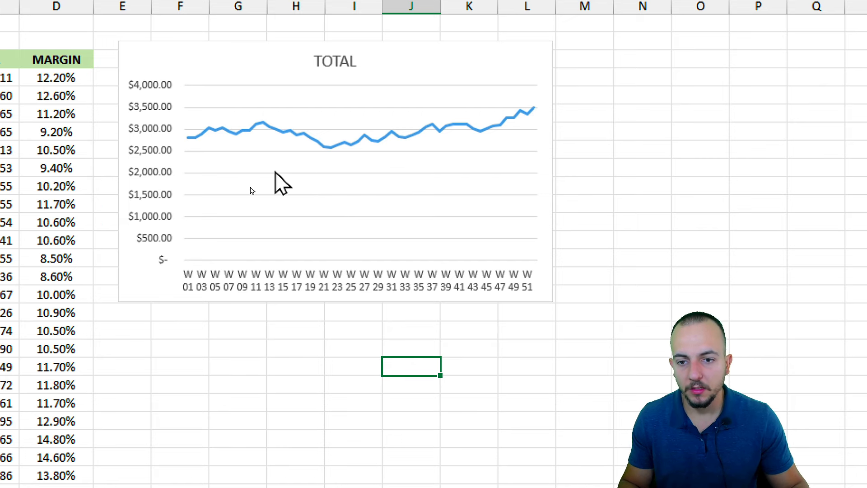
Select the weeks in A3:A55 together with the totals in C3:C55 again as chart data.
drag(81, 63, 58, 243)
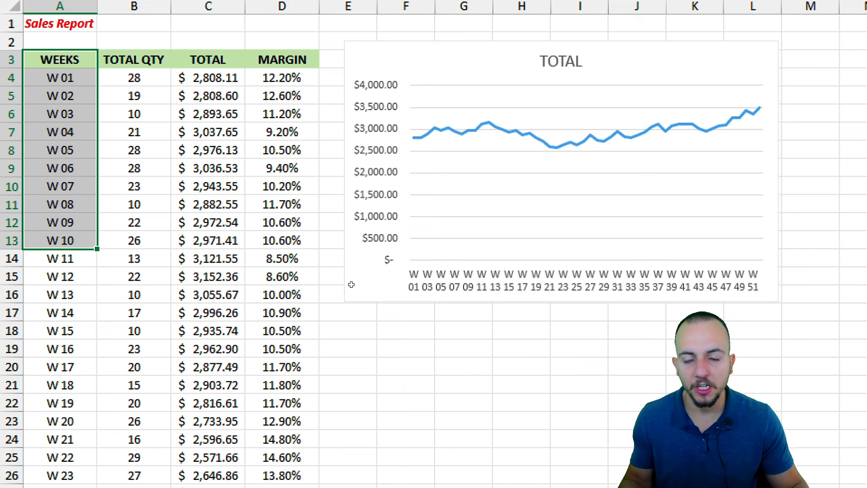
drag(67, 63, 42, 483)
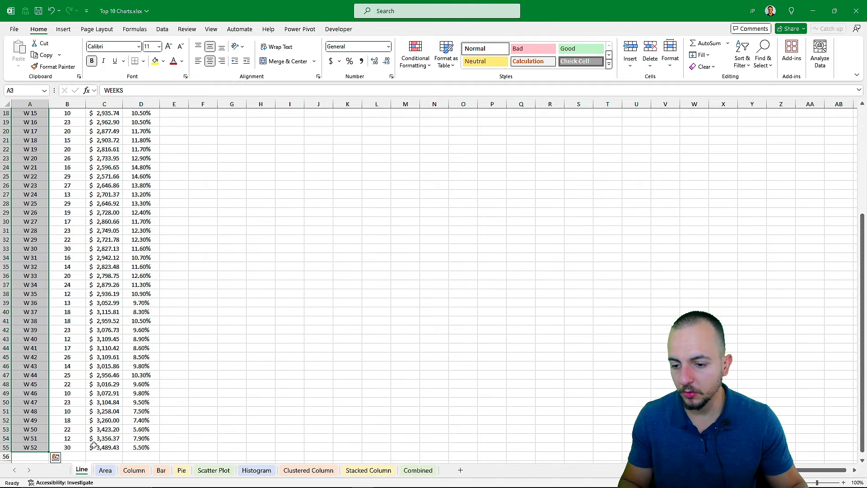
drag(96, 447, 103, 122)
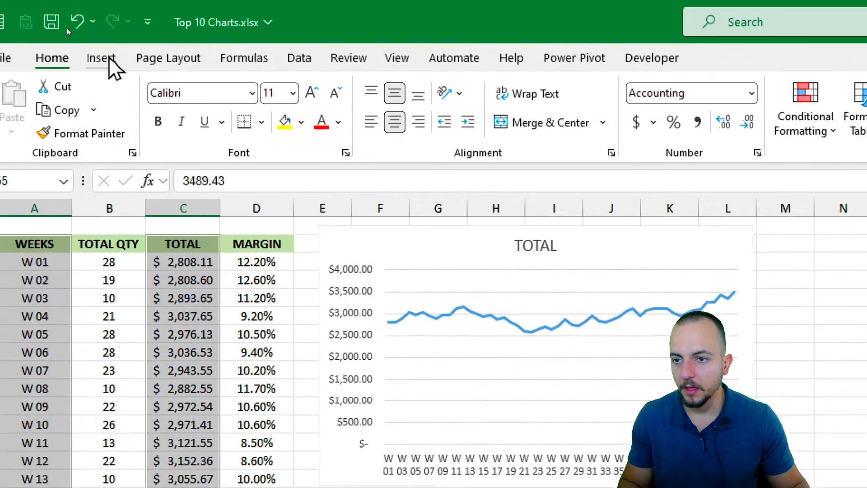
Insert a 2-D Clustered Column chart of the weekly totals and place it directly to the right of the line chart.
click(64, 30)
click(266, 87)
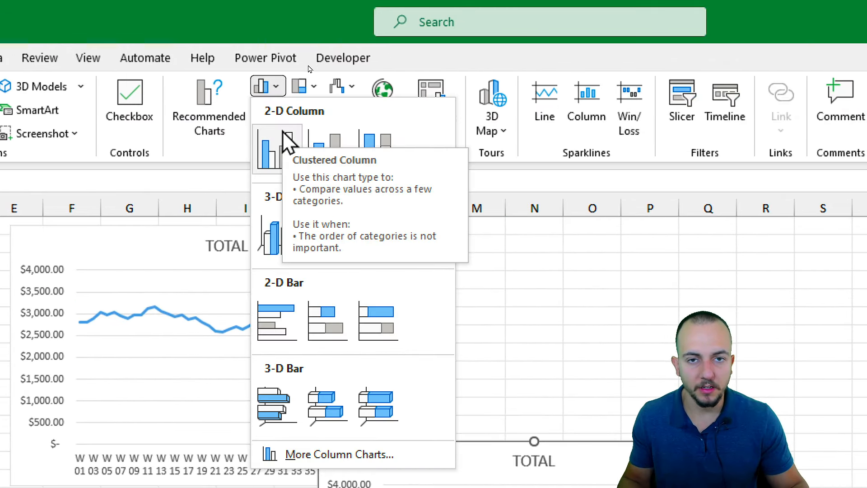
click(288, 144)
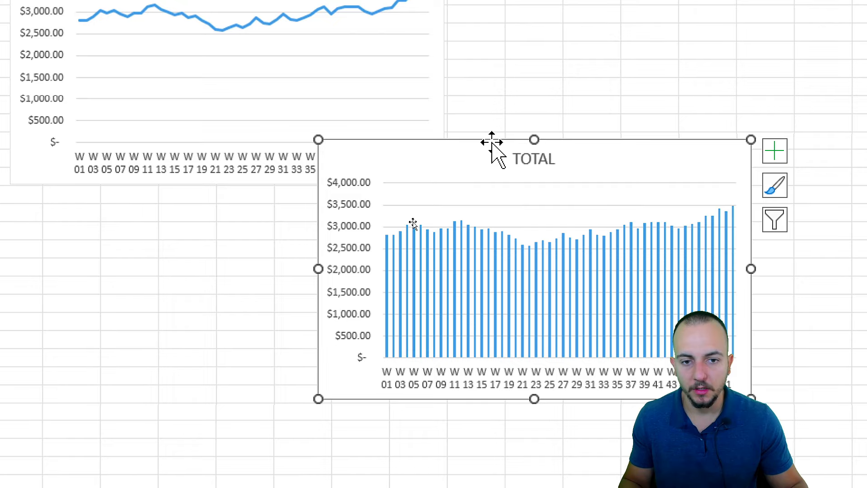
drag(493, 145, 620, 0)
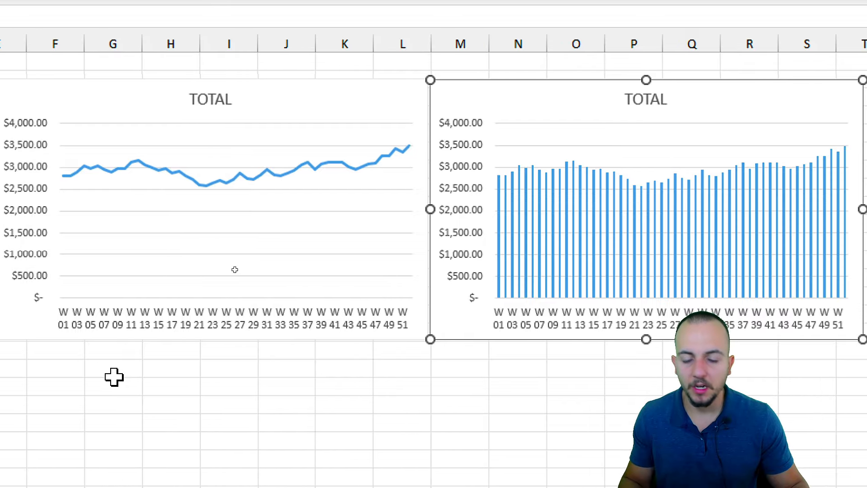
key(Escape)
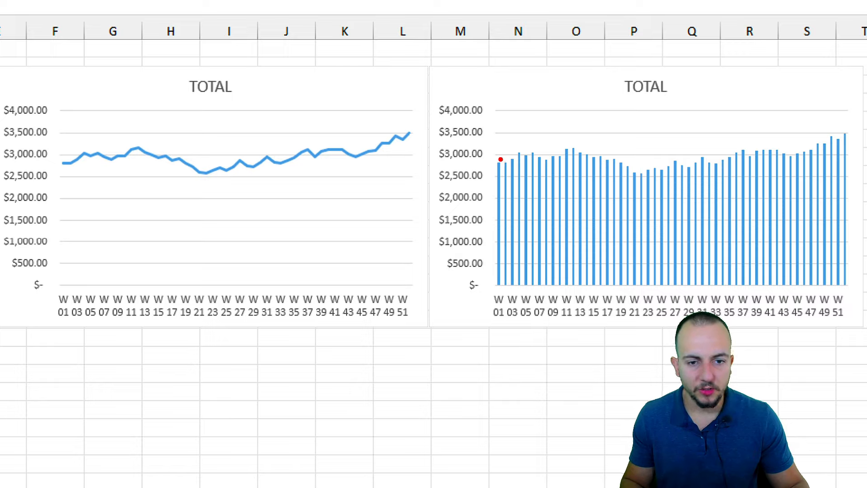
drag(499, 158, 527, 102)
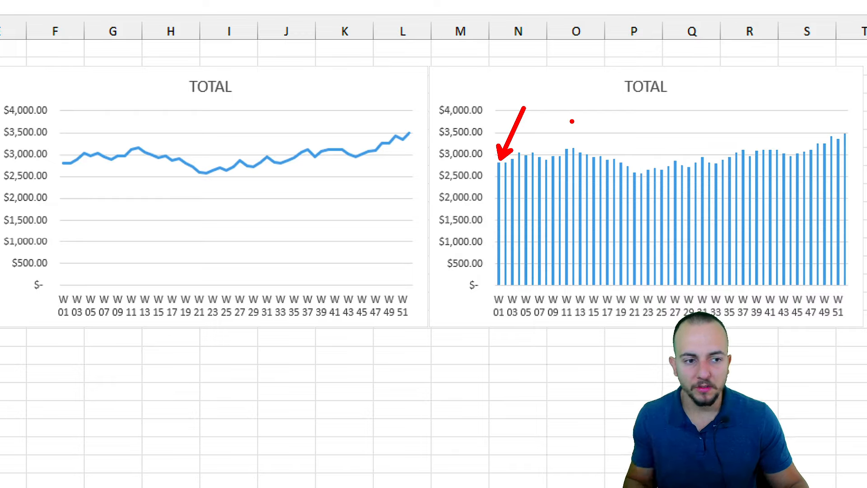
drag(472, 186, 818, 141)
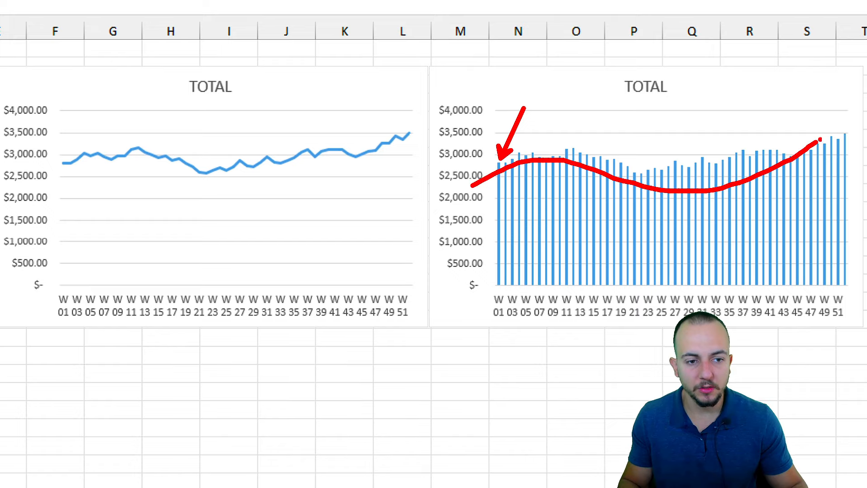
mouse_move(329, 113)
mouse_down()
mouse_move(141, 188)
mouse_move(286, 98)
mouse_up()
key(Escape)
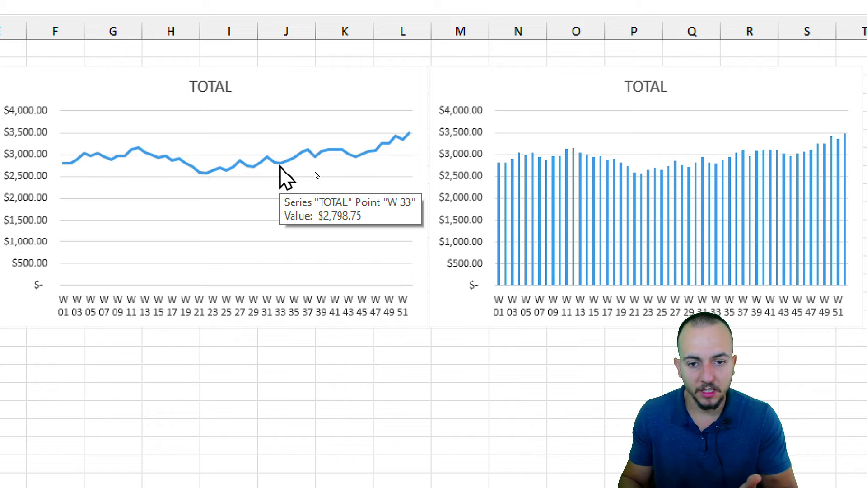
Delete the clustered column chart and select the WEEKS header cell A3.
click(483, 76)
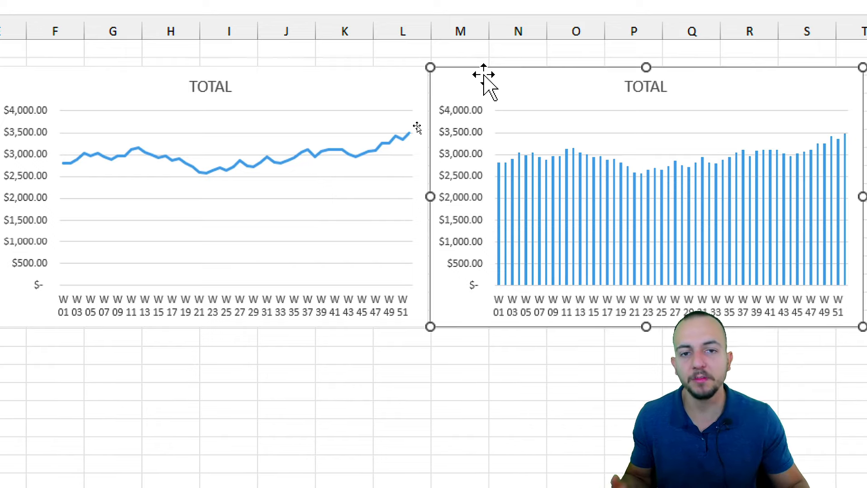
key(Delete)
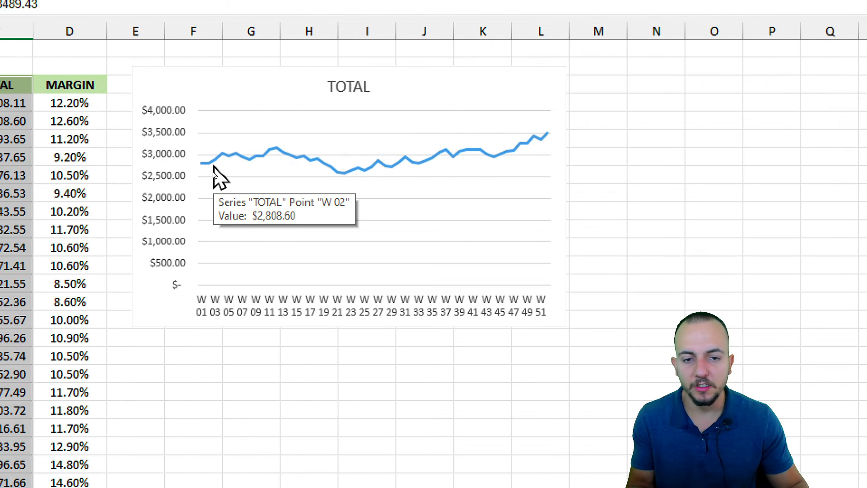
click(51, 84)
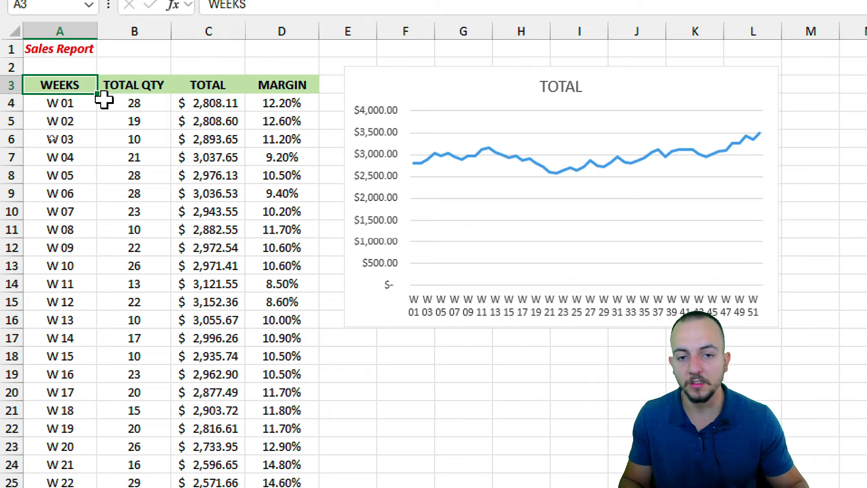
Shift the line chart's values range to TOTAL QTY, to MARGIN and back to TOTAL, and deselect the chart.
click(377, 77)
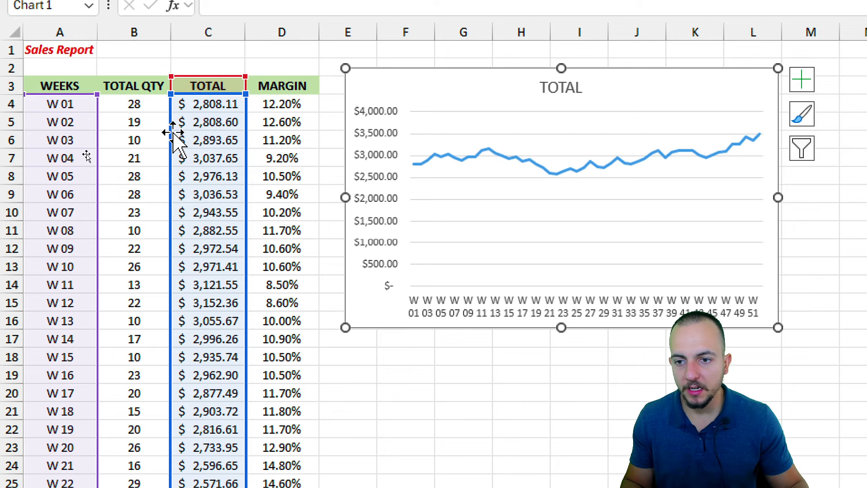
drag(174, 136, 147, 131)
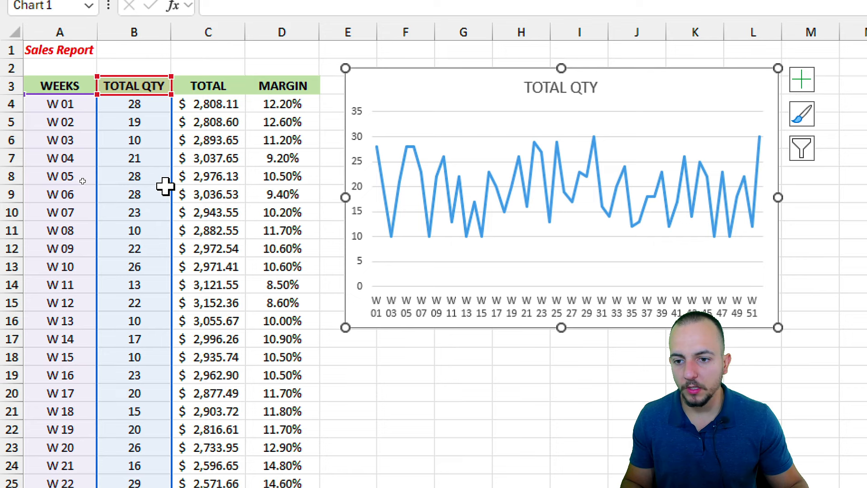
drag(165, 185, 275, 174)
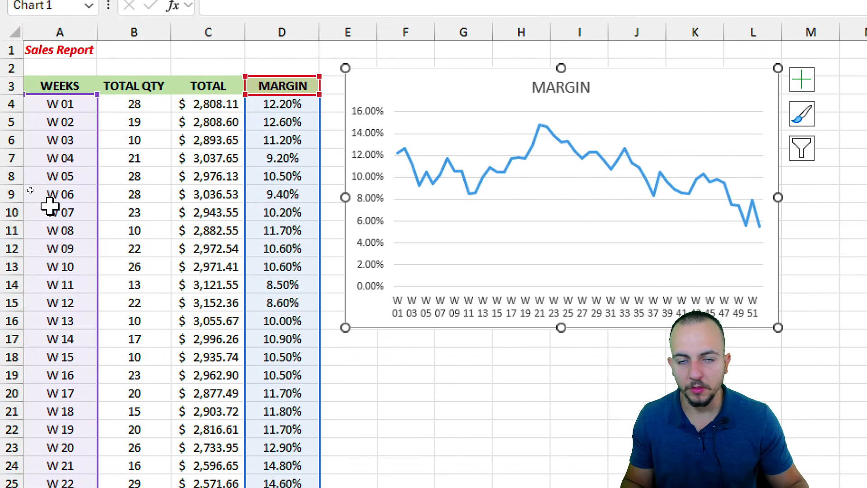
drag(252, 180, 228, 178)
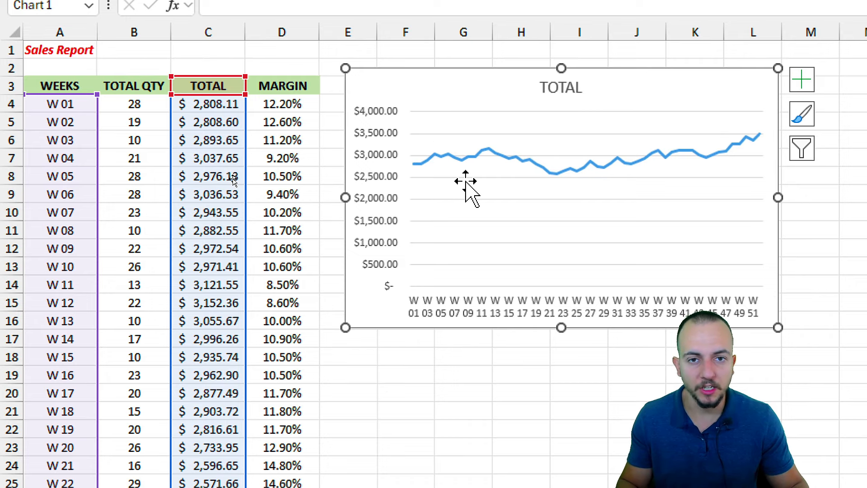
key(Escape)
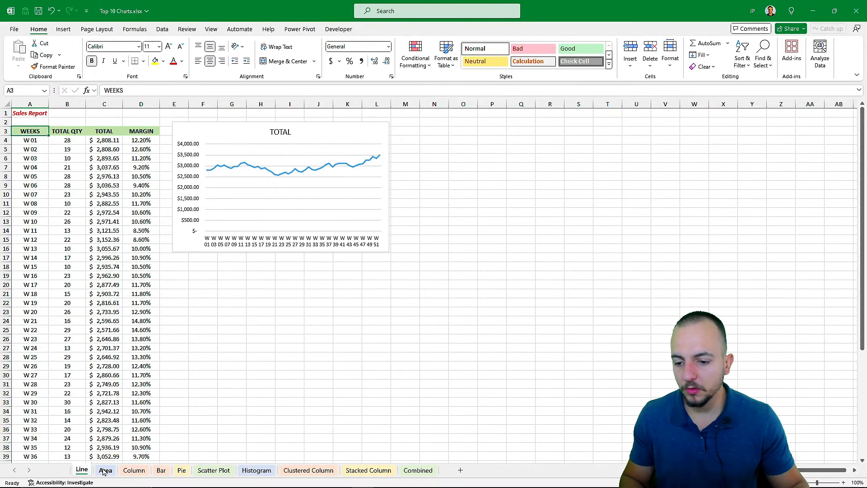
Open the Area sheet and examine the rainfall table's South, North, West and East columns and its month rows.
click(105, 470)
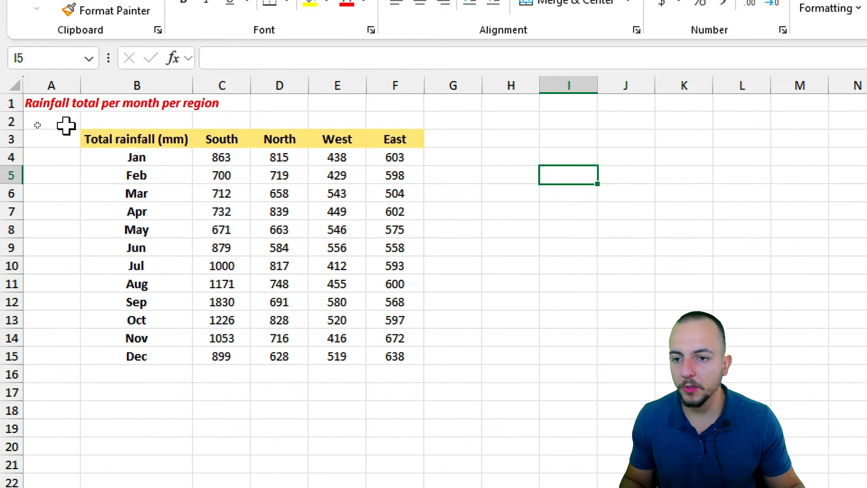
drag(232, 144, 226, 355)
drag(286, 134, 279, 212)
drag(335, 140, 337, 211)
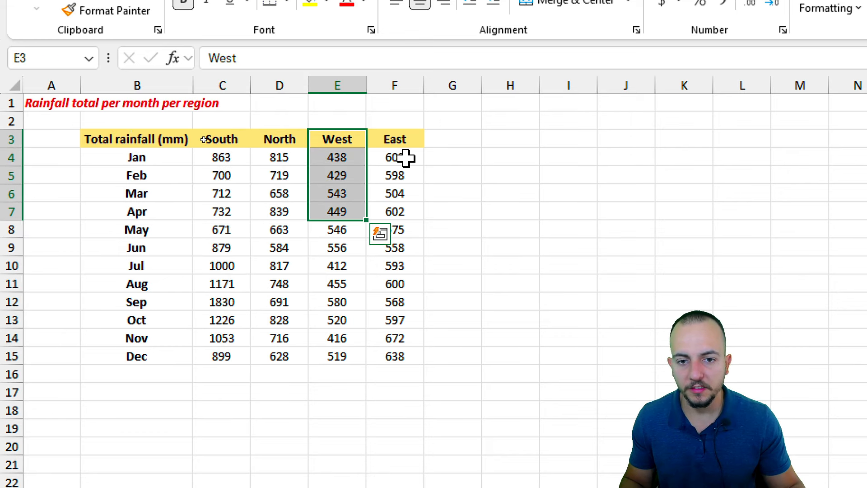
drag(409, 137, 410, 209)
drag(170, 139, 166, 208)
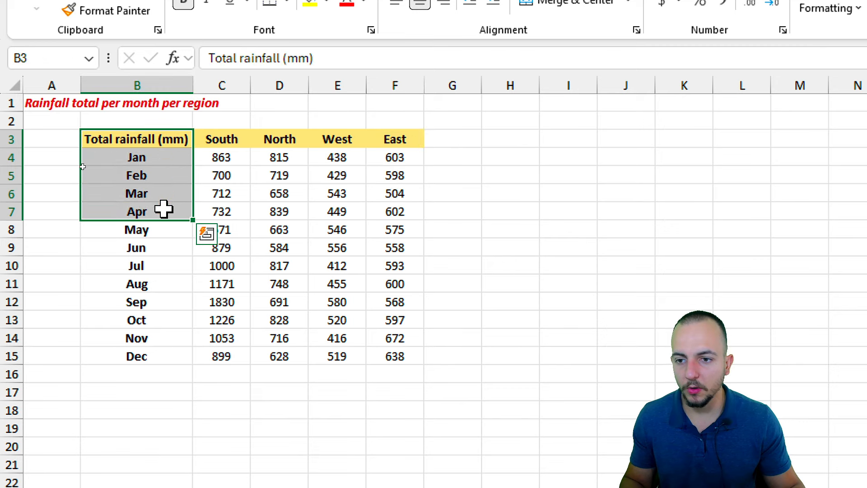
click(168, 161)
click(169, 177)
click(168, 195)
click(158, 350)
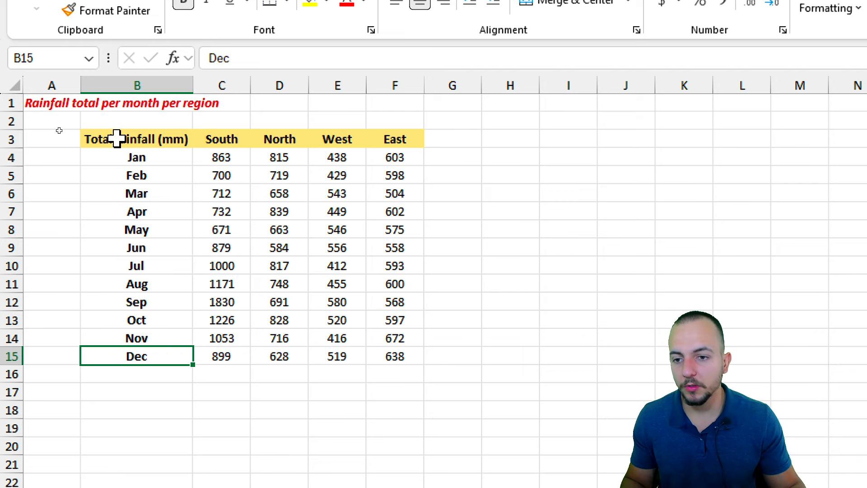
Examine the whole rainfall table, its month column and each of the four region columns in turn.
drag(116, 139, 386, 358)
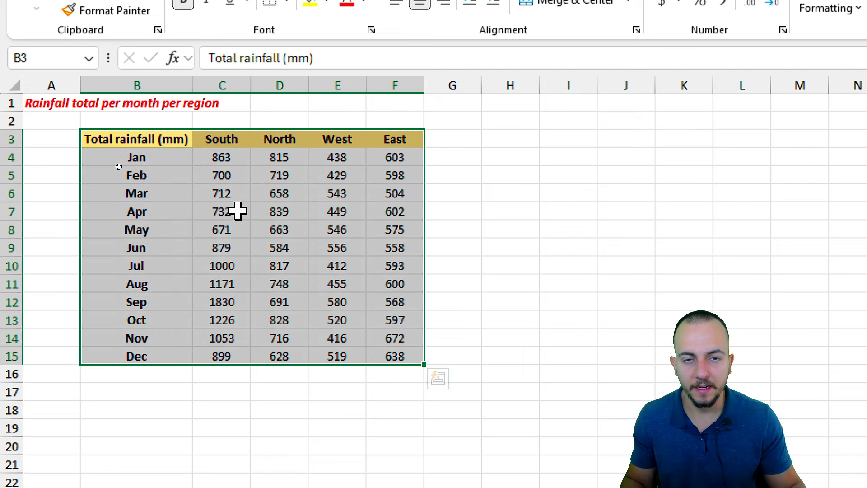
drag(175, 145, 170, 354)
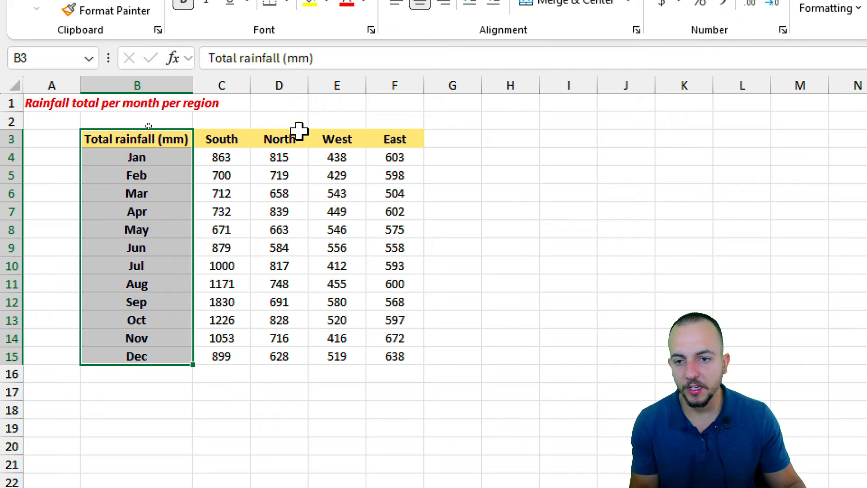
click(225, 85)
click(271, 86)
click(332, 86)
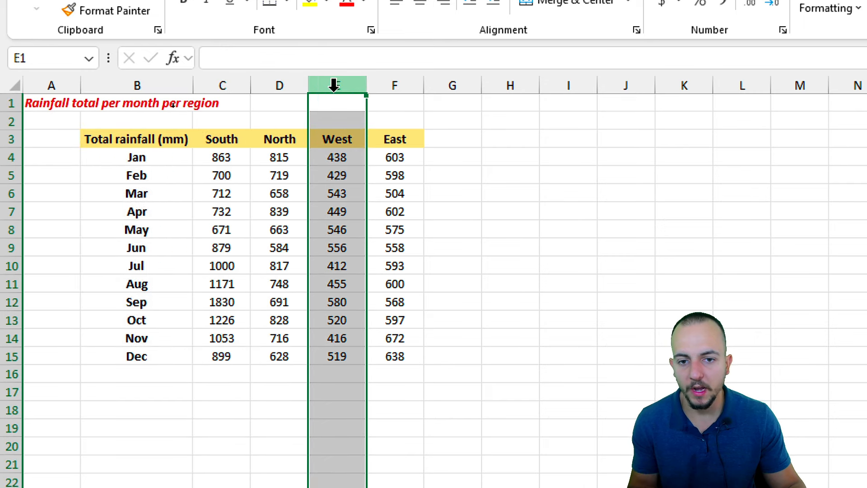
click(400, 81)
click(225, 84)
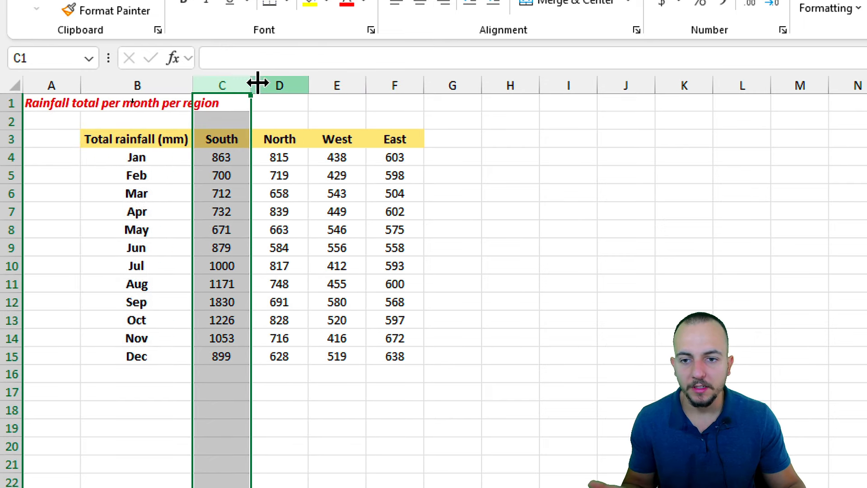
click(288, 83)
click(348, 82)
click(383, 83)
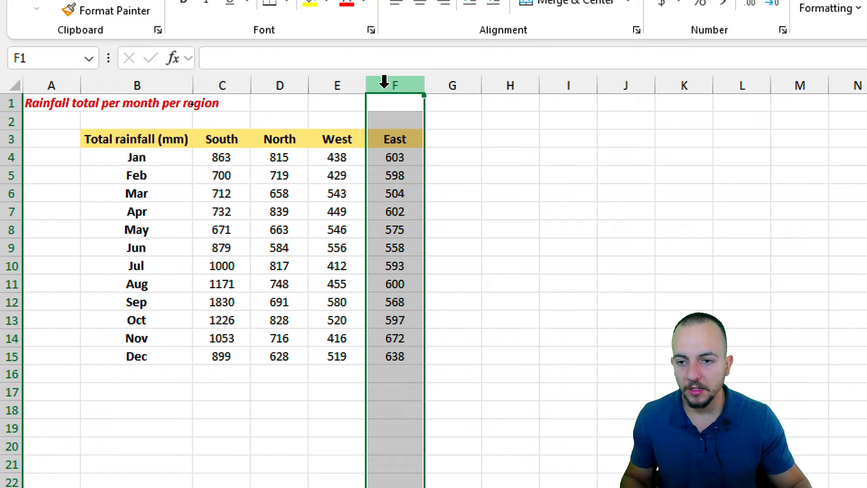
Insert a line chart of the South region's monthly rainfall from B3:C15 and place it beside the table's East column.
drag(149, 139, 424, 361)
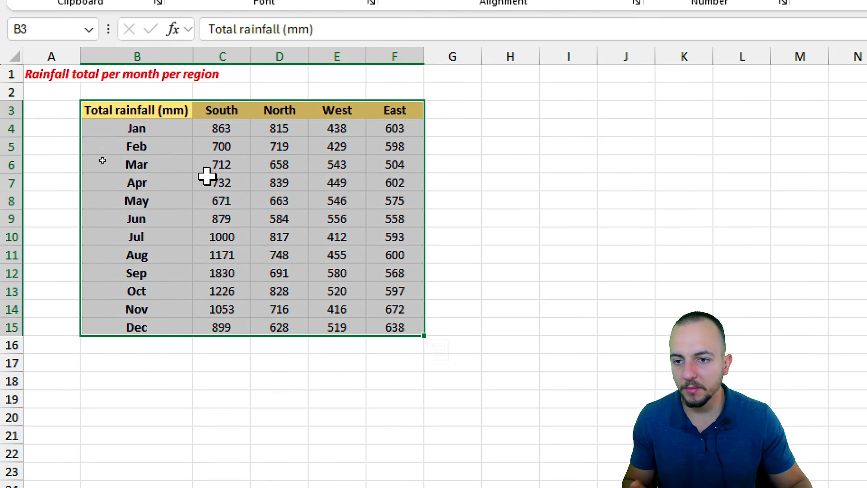
drag(163, 111, 194, 321)
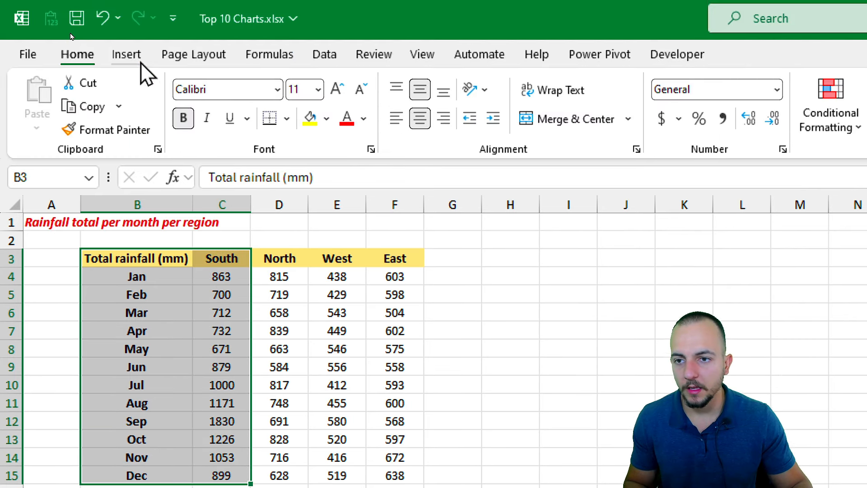
click(128, 56)
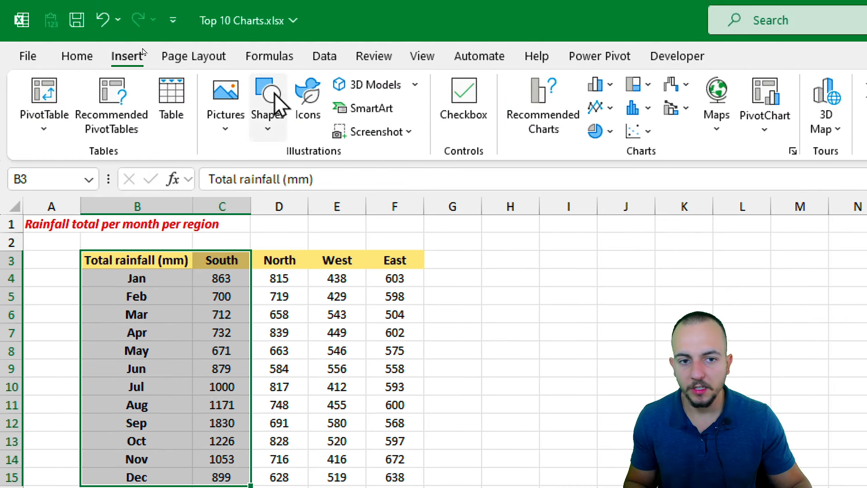
click(596, 107)
click(605, 170)
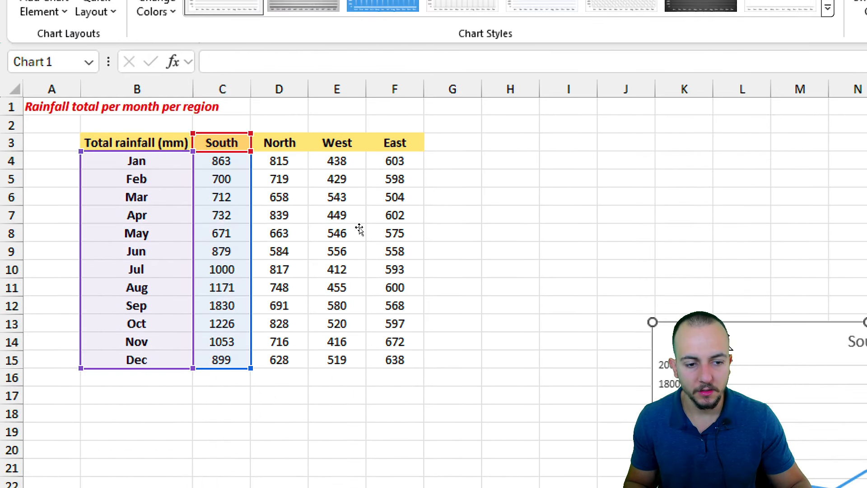
drag(707, 321, 516, 113)
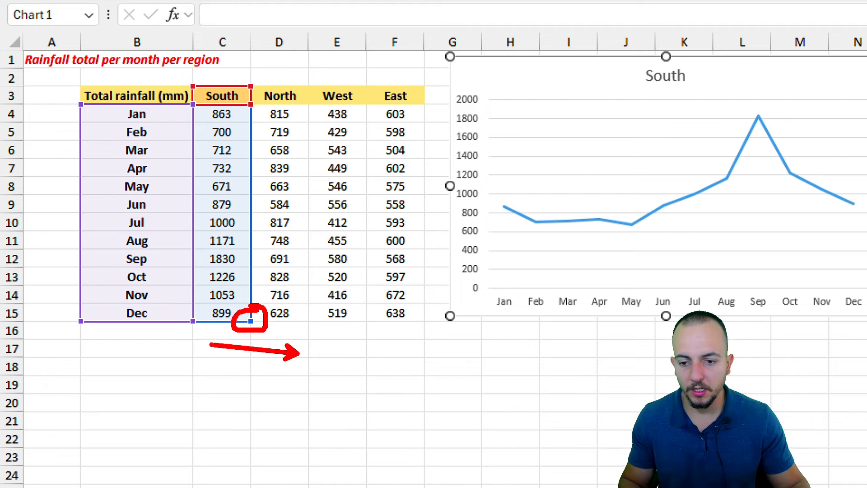
Extend the rainfall line chart's data to the North, West and East columns and add a legend on the chart's right side.
drag(250, 321, 415, 320)
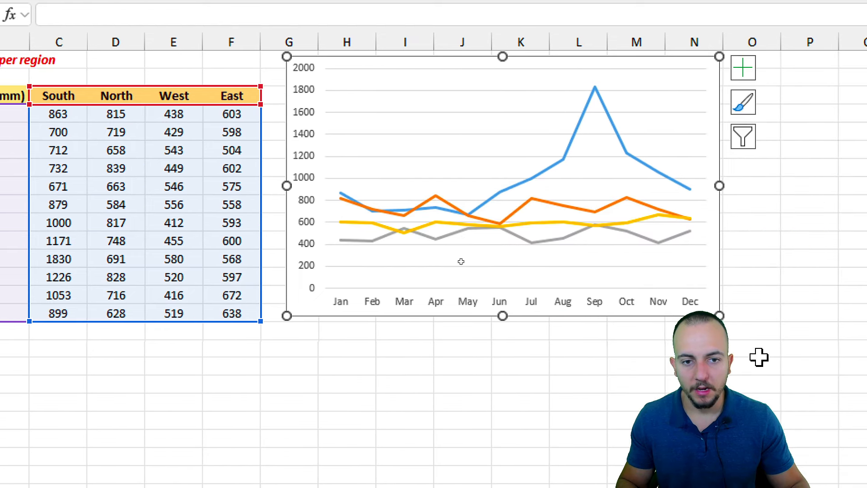
click(310, 384)
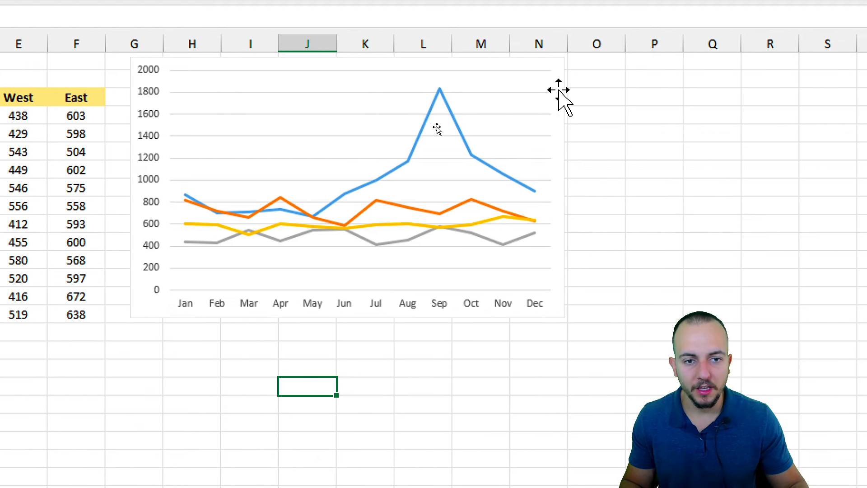
click(560, 91)
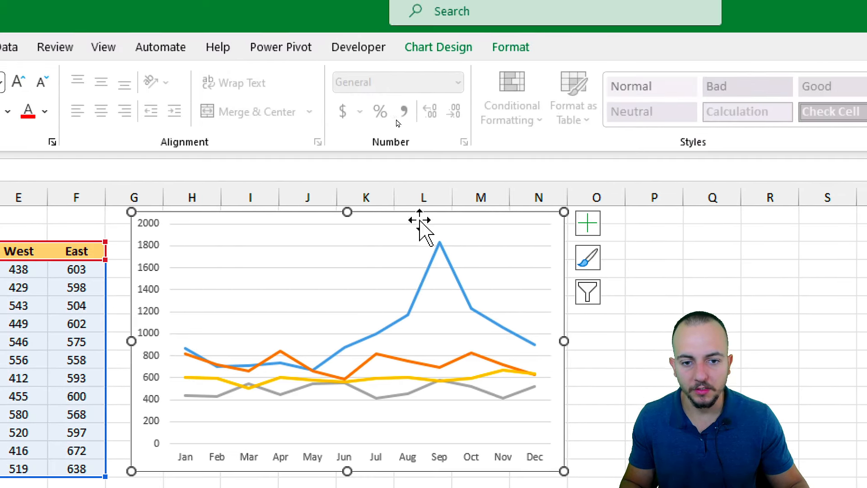
click(465, 52)
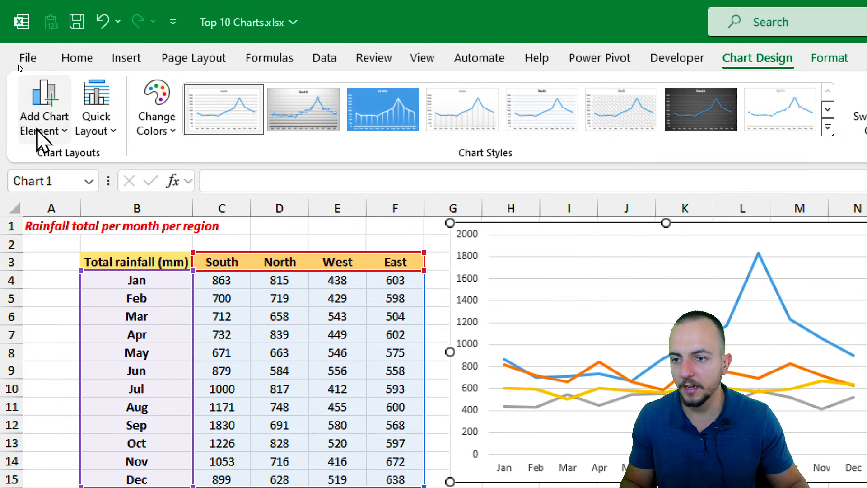
click(41, 134)
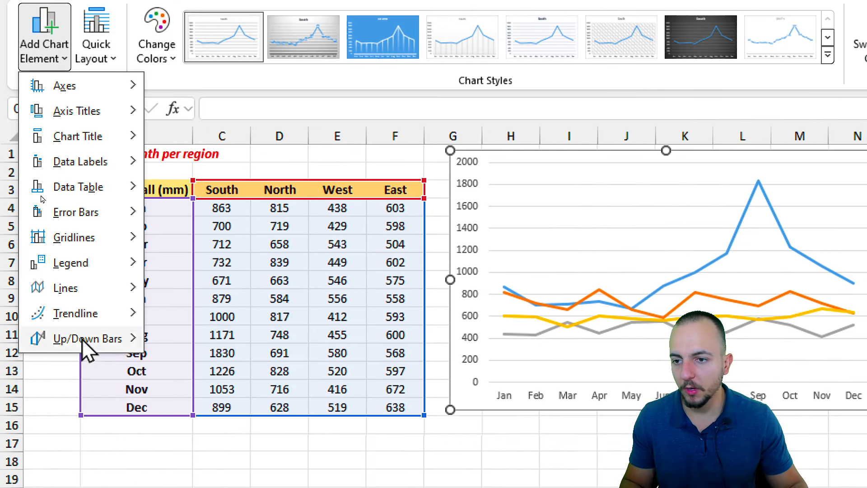
mouse_move(84, 266)
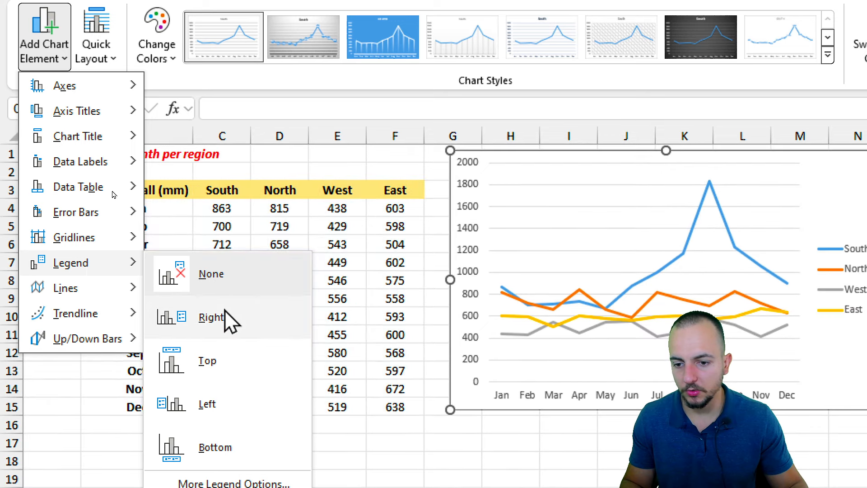
click(230, 320)
click(742, 461)
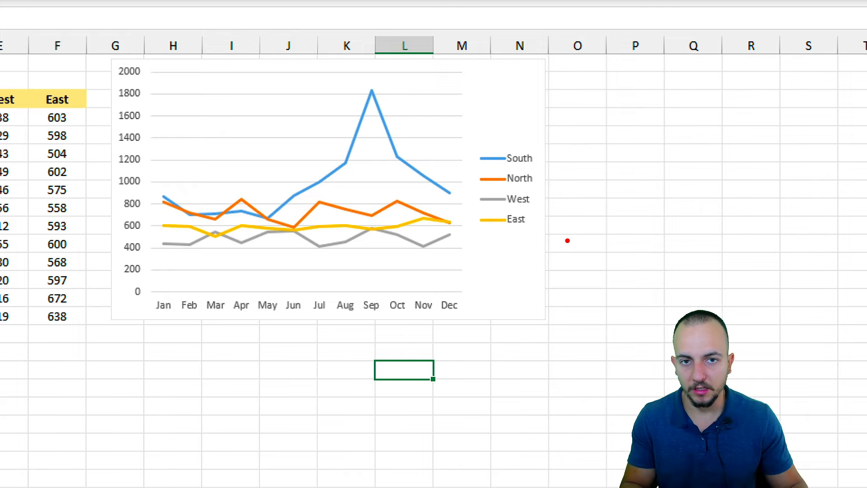
Insert a 2-D area chart of the rainfall table B3:F15 and place it beside the line chart.
drag(120, 96, 364, 315)
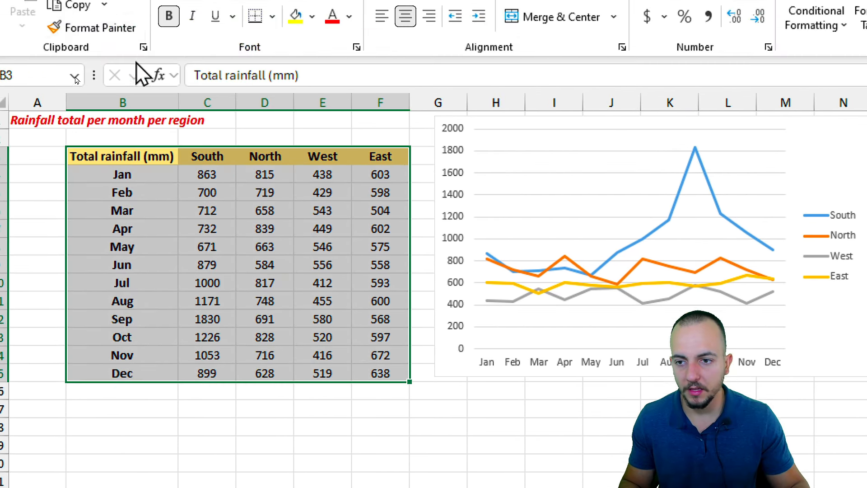
click(112, 55)
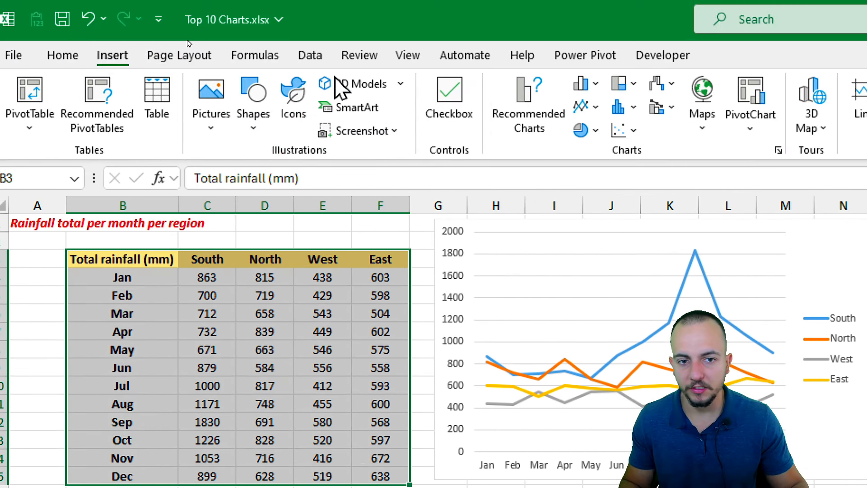
click(585, 107)
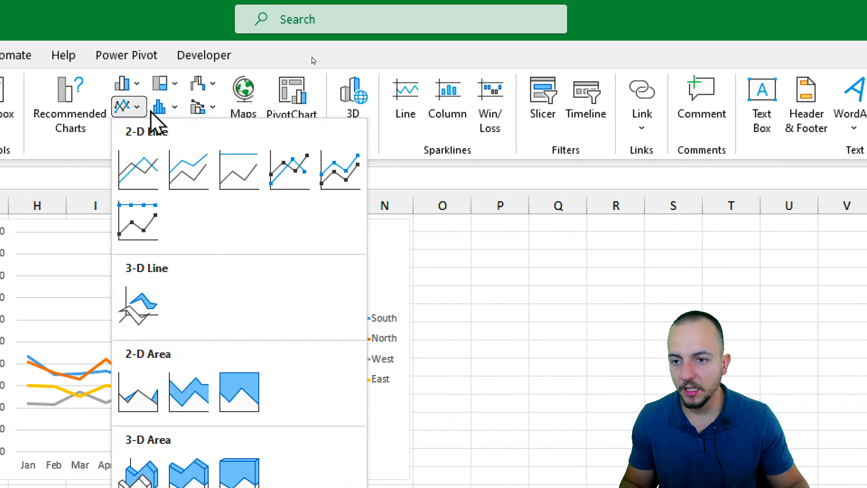
click(277, 108)
click(125, 107)
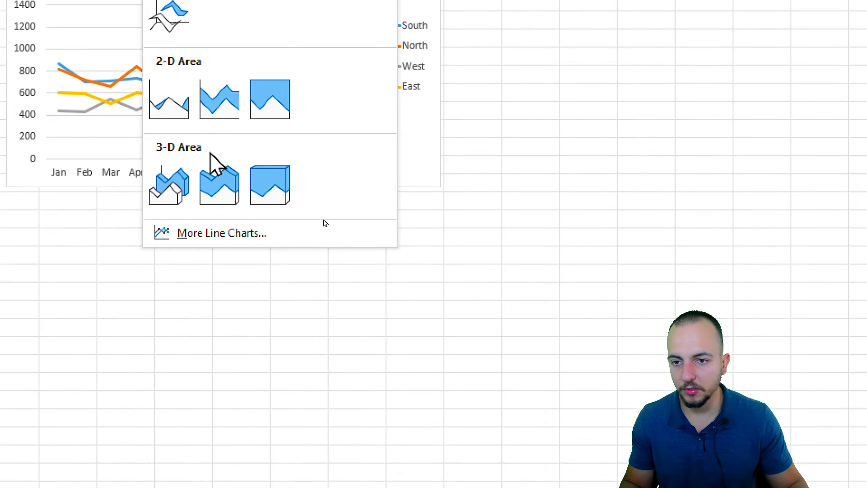
click(169, 108)
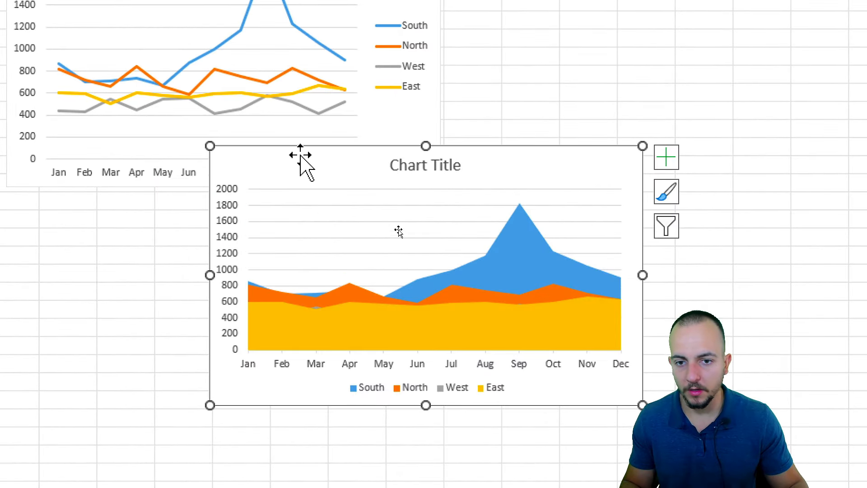
drag(383, 149, 619, 67)
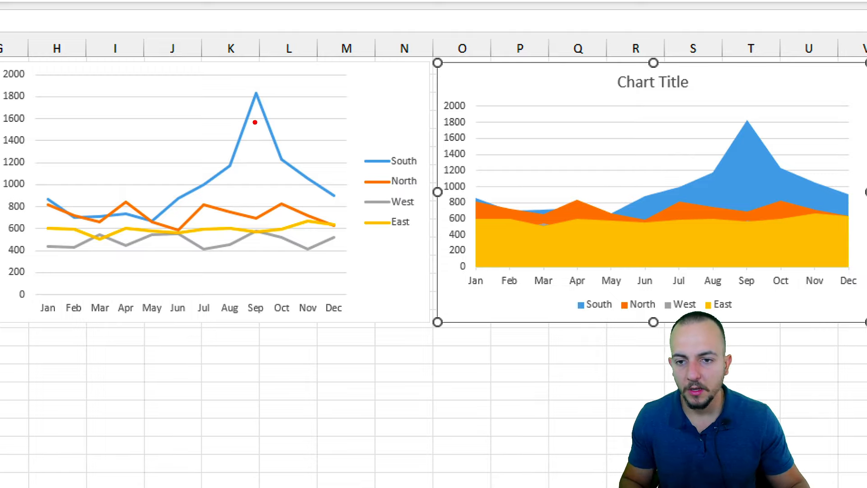
drag(250, 113, 267, 239)
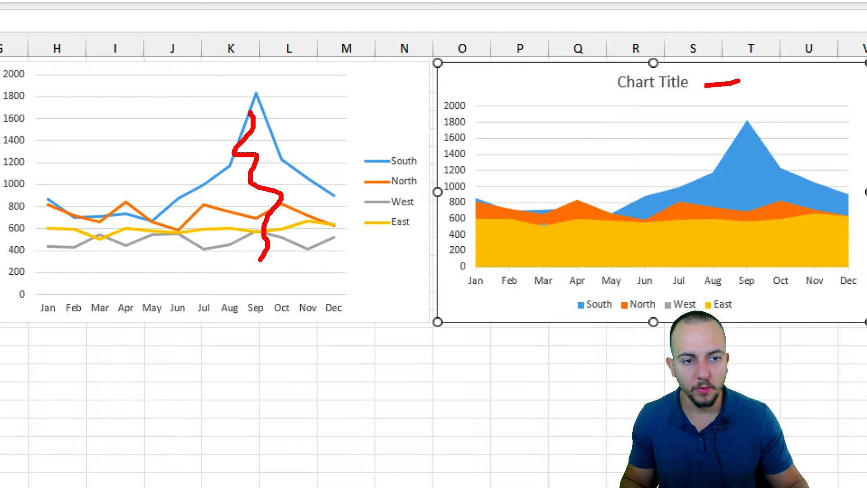
drag(706, 85, 649, 78)
key(Escape)
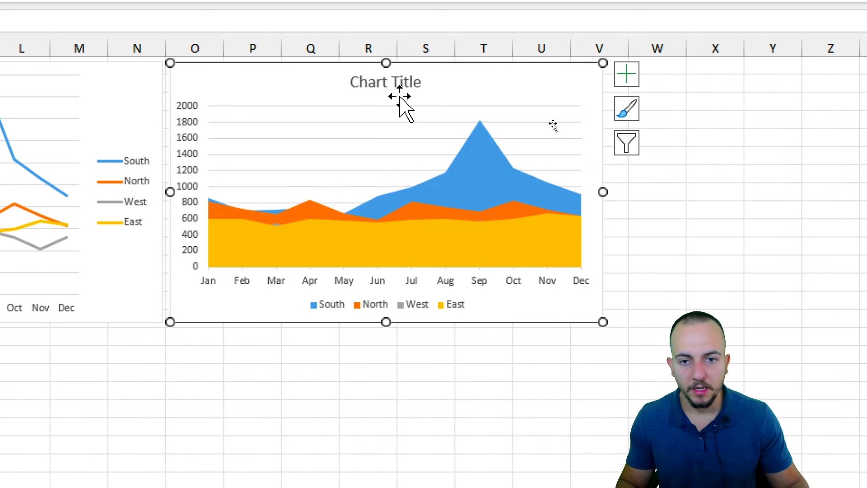
Delete the title of the rainfall area chart.
click(361, 83)
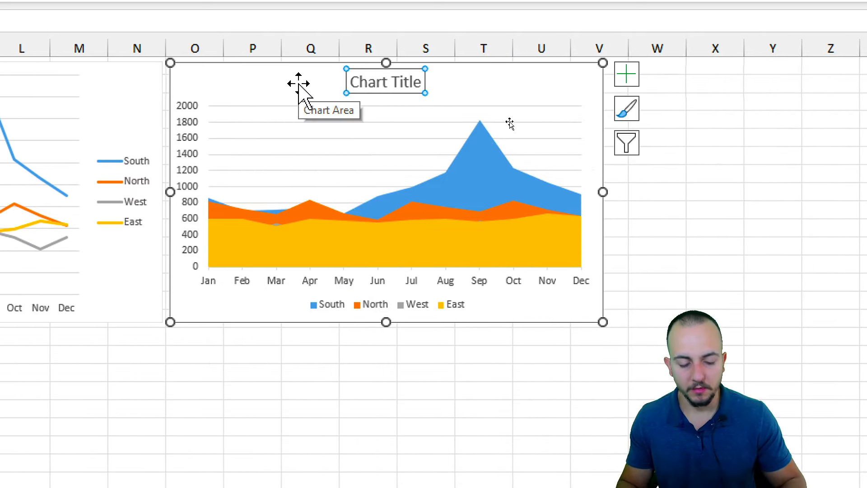
key(Delete)
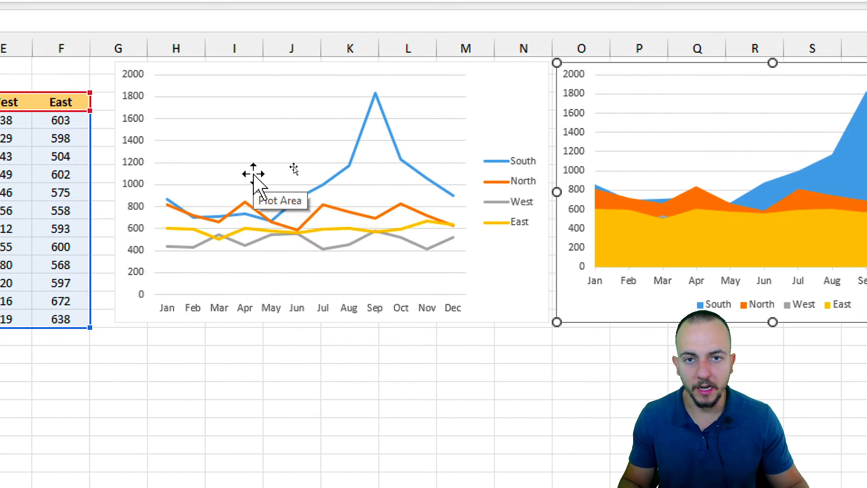
click(845, 356)
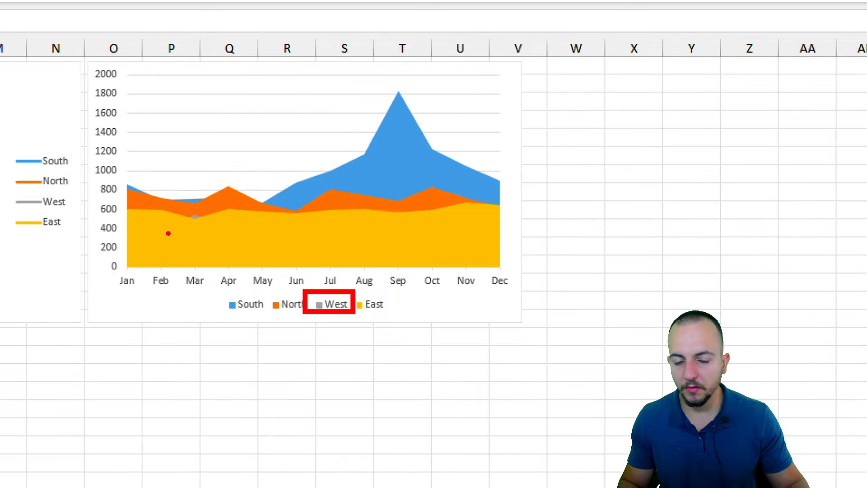
drag(168, 233, 509, 230)
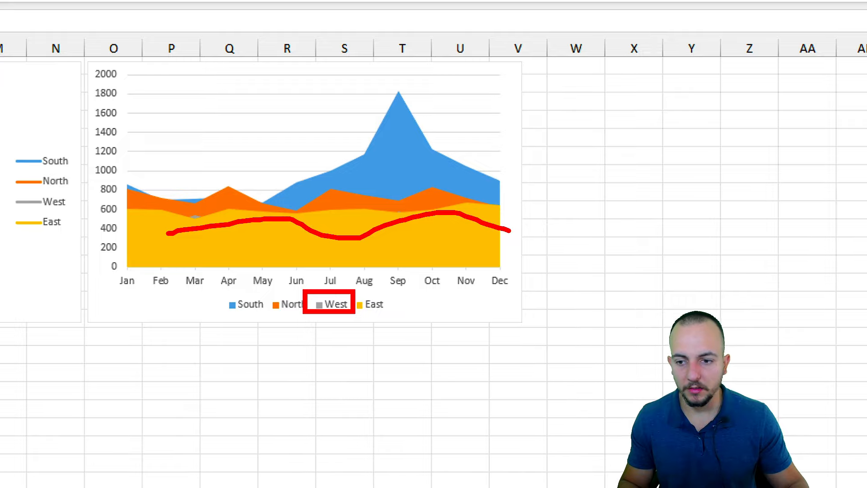
mouse_move(143, 253)
mouse_down()
mouse_move(184, 228)
mouse_move(315, 249)
mouse_move(459, 235)
mouse_up()
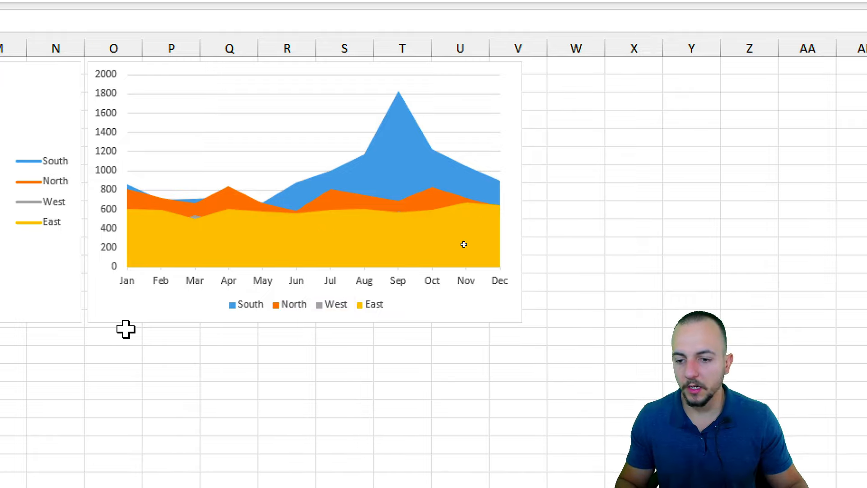
Open the area chart's data source settings and shift the dialog so that more of the chart stays in view.
right_click(150, 323)
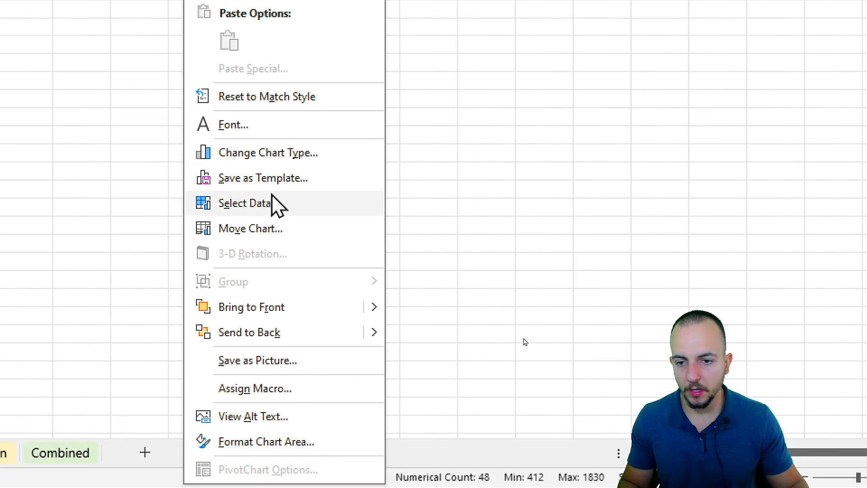
click(269, 204)
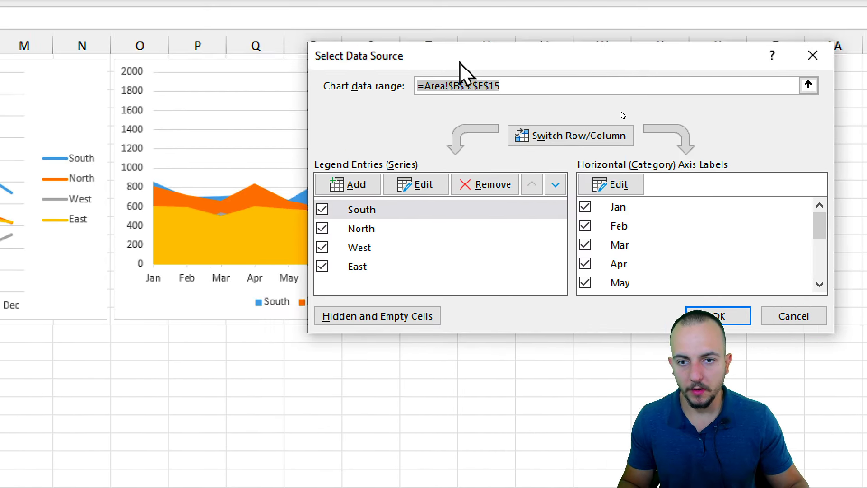
drag(459, 63, 556, 66)
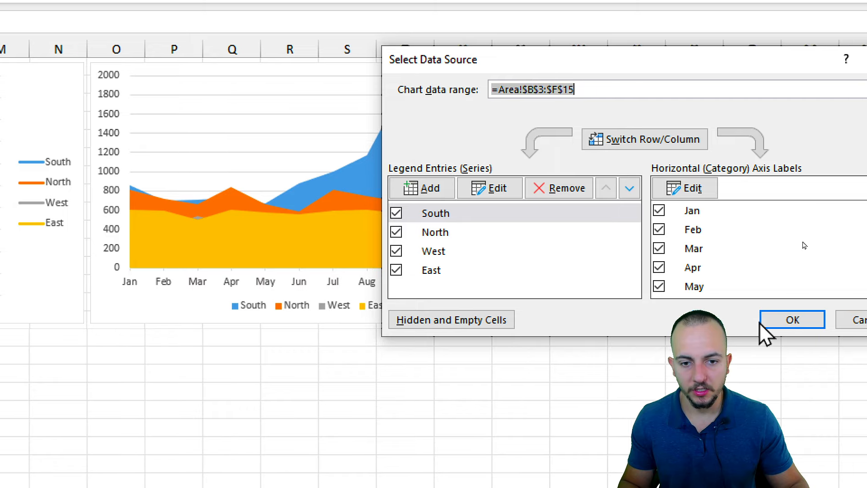
Try moving the South series to the end of the area chart's series order and return it to first place.
click(388, 210)
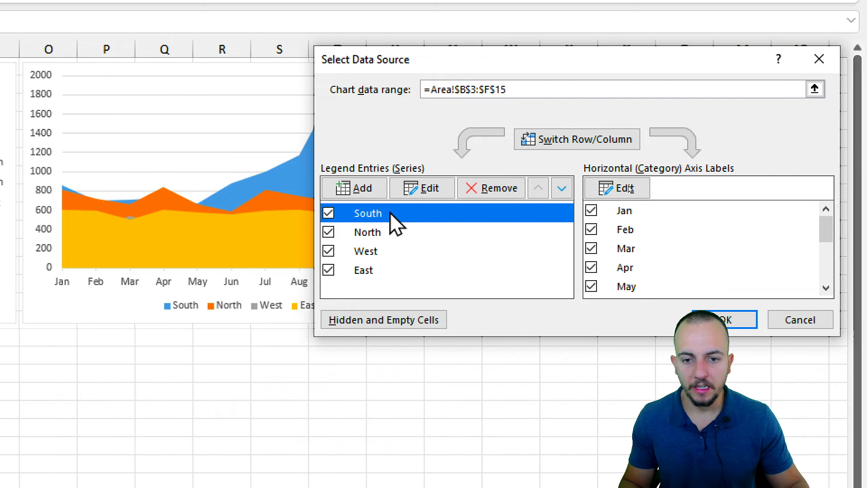
click(561, 188)
click(561, 188)
click(561, 188)
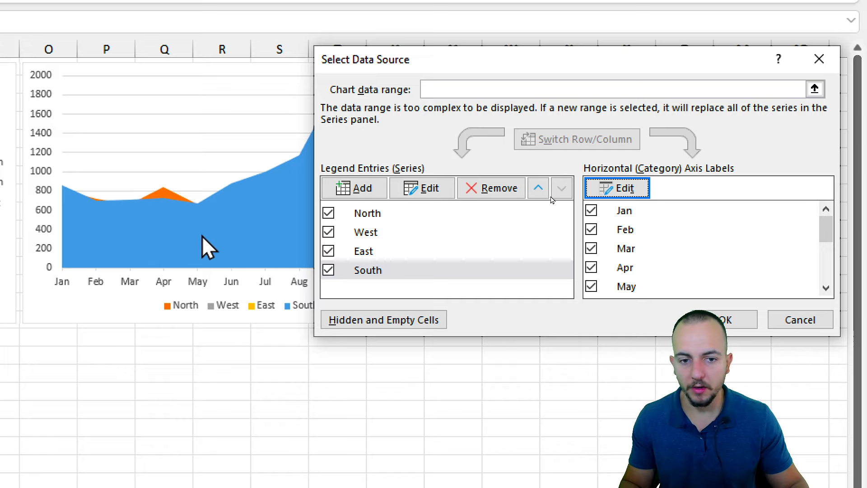
click(538, 188)
click(538, 188)
click(538, 188)
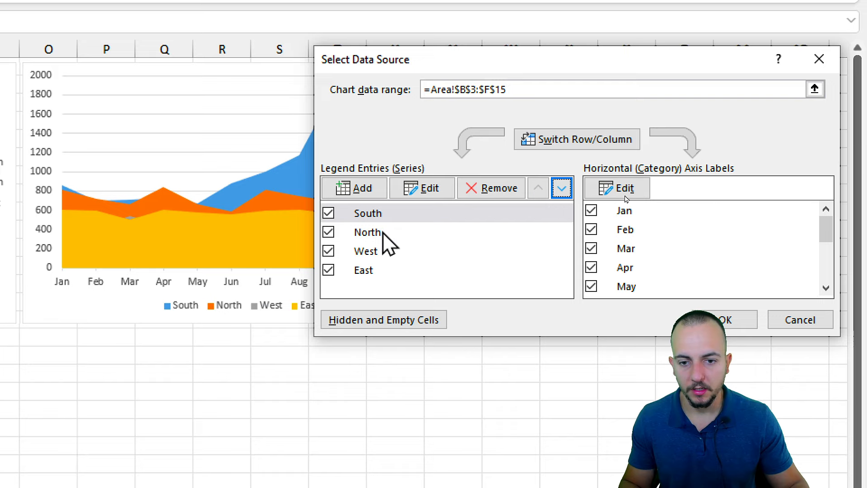
Try moving the North series to the end of the area chart's series order and return it to second place.
click(386, 232)
click(561, 187)
click(561, 188)
click(538, 187)
click(538, 188)
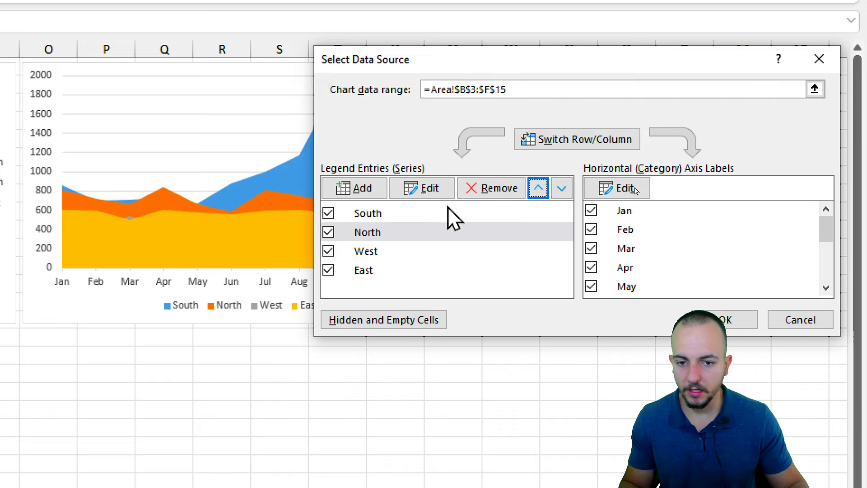
Move the West series below East in the area chart's series order and apply the change.
click(444, 250)
click(562, 189)
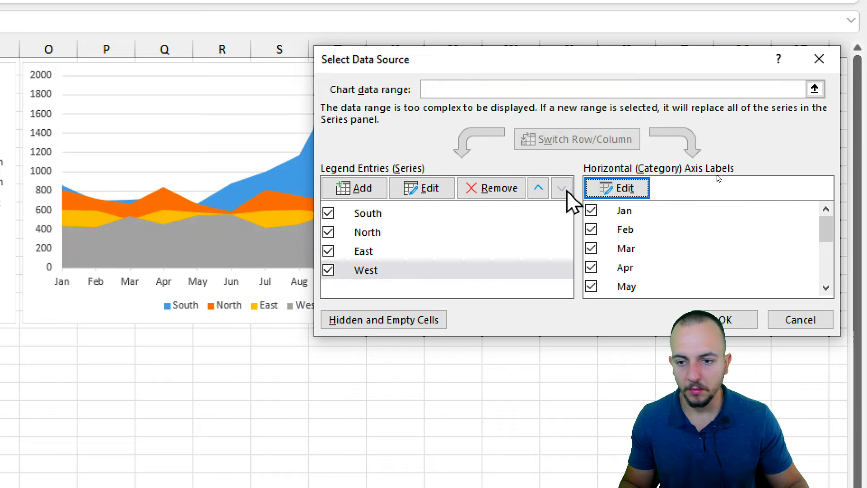
click(725, 320)
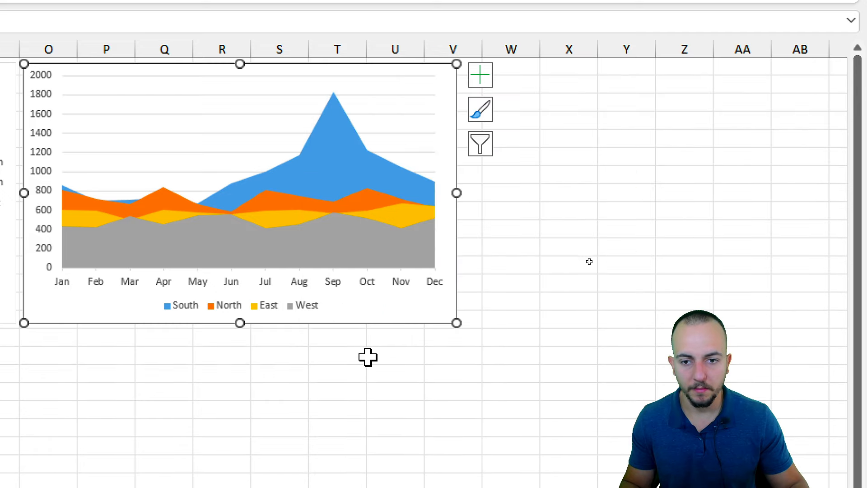
click(278, 371)
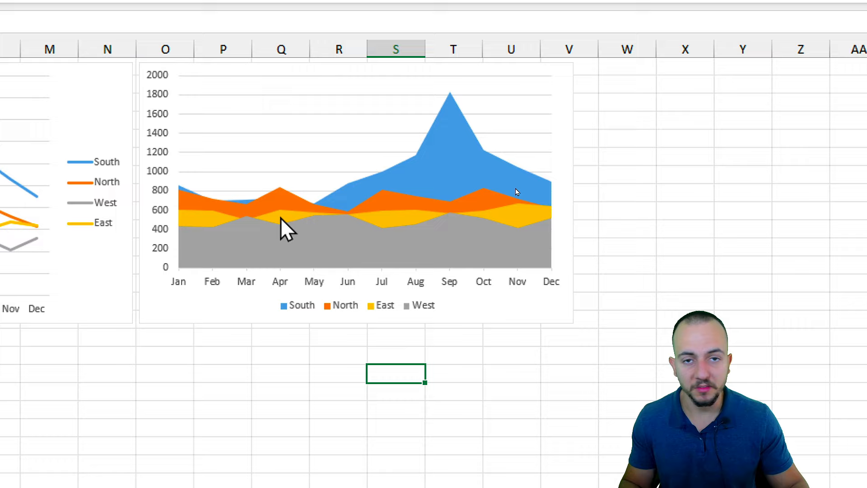
Try limiting the line chart's data to the South and North columns, and extend it back over West and East.
drag(228, 56, 393, 90)
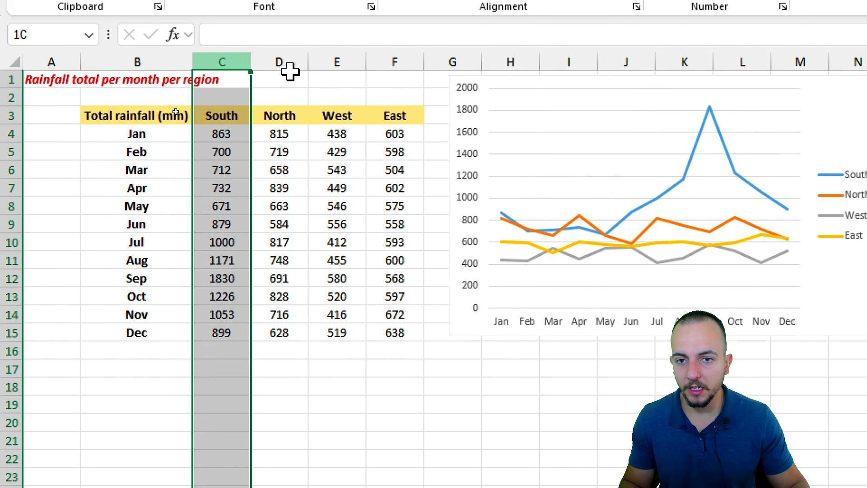
click(286, 169)
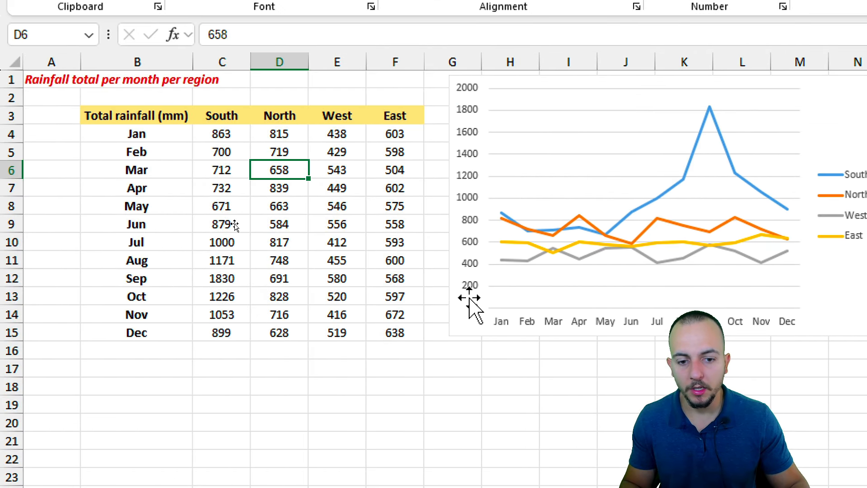
click(464, 315)
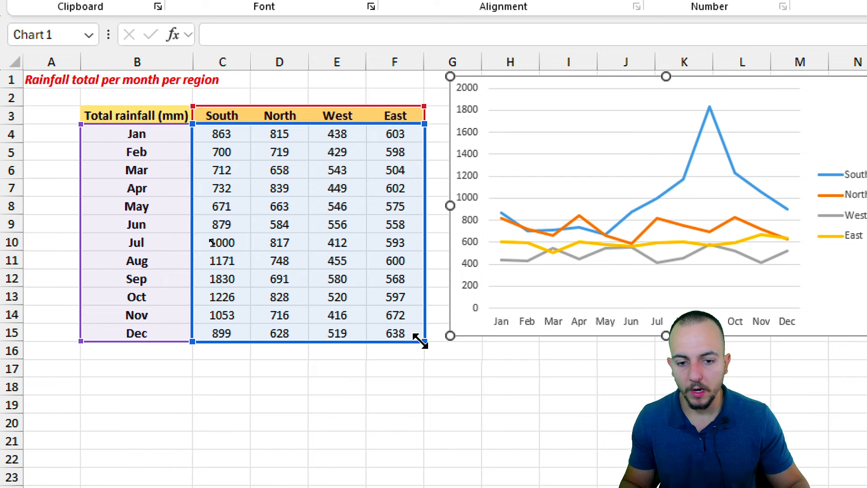
drag(423, 341, 290, 333)
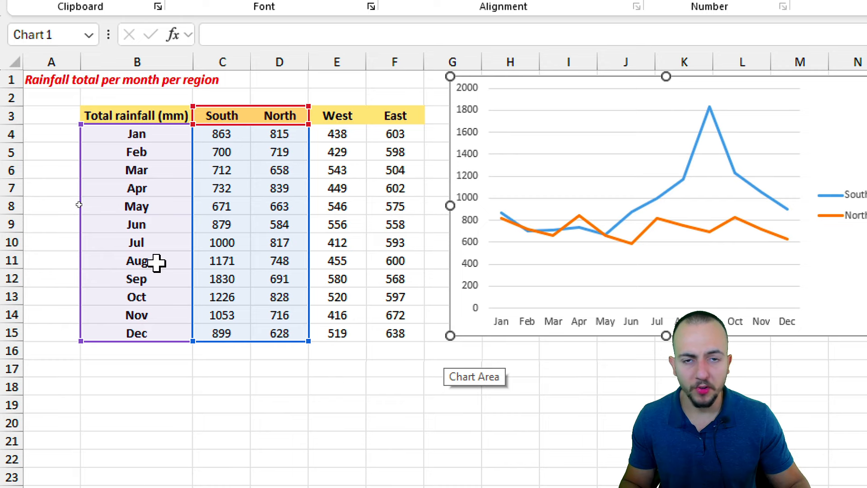
drag(308, 341, 404, 342)
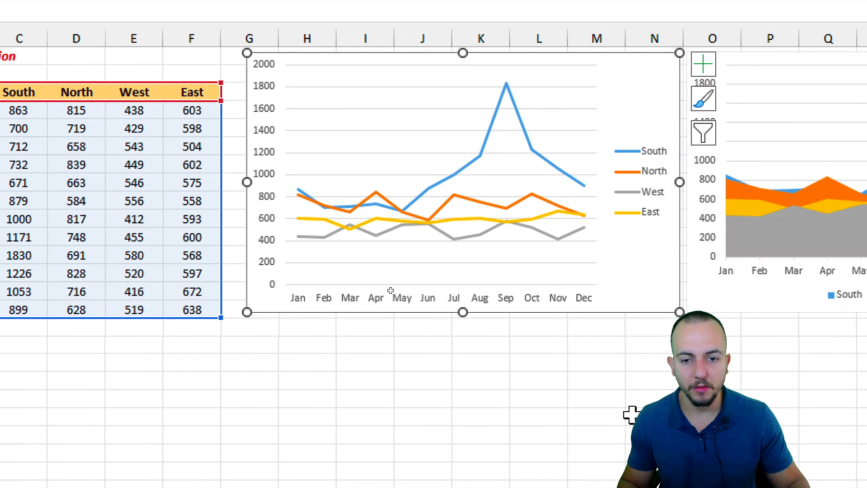
click(484, 402)
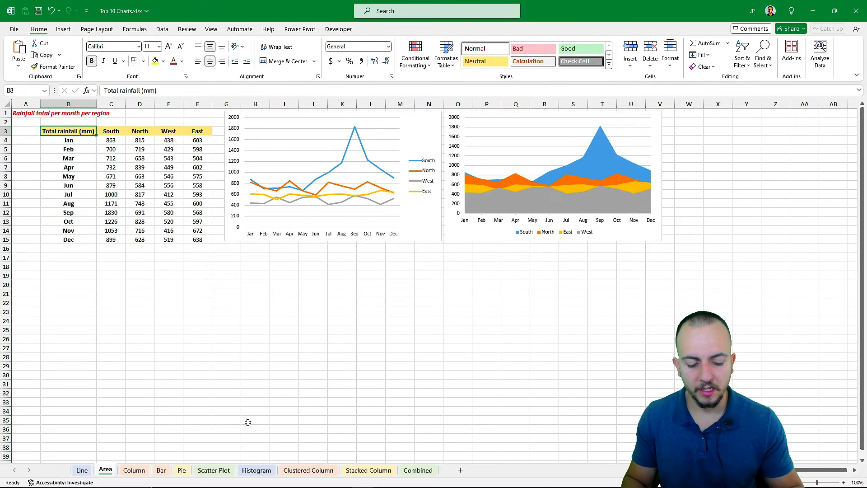
Open the Column sheet and examine the Sales per Product table's item name, quantity sold and total sold columns.
key(ctrl+Page_Down)
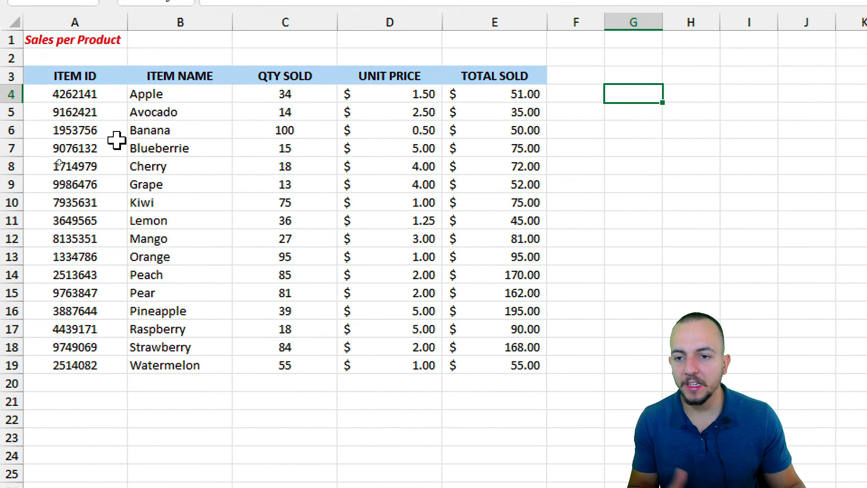
drag(178, 95, 186, 170)
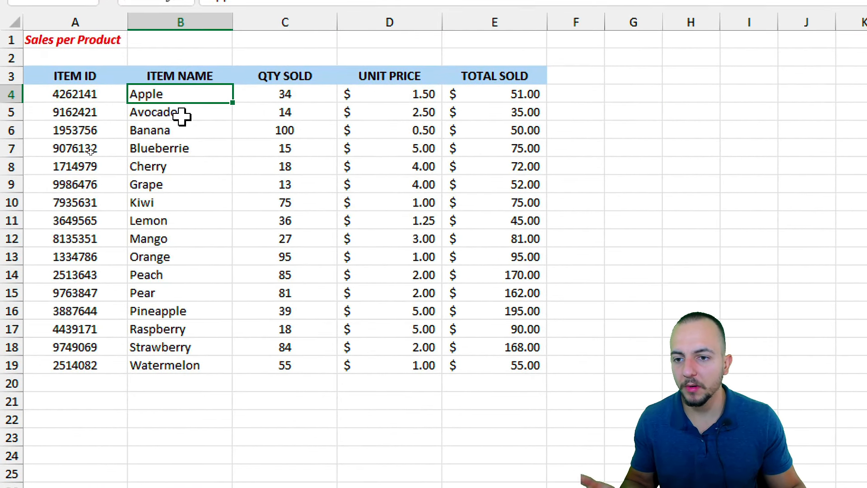
click(181, 118)
click(188, 127)
drag(193, 166, 189, 277)
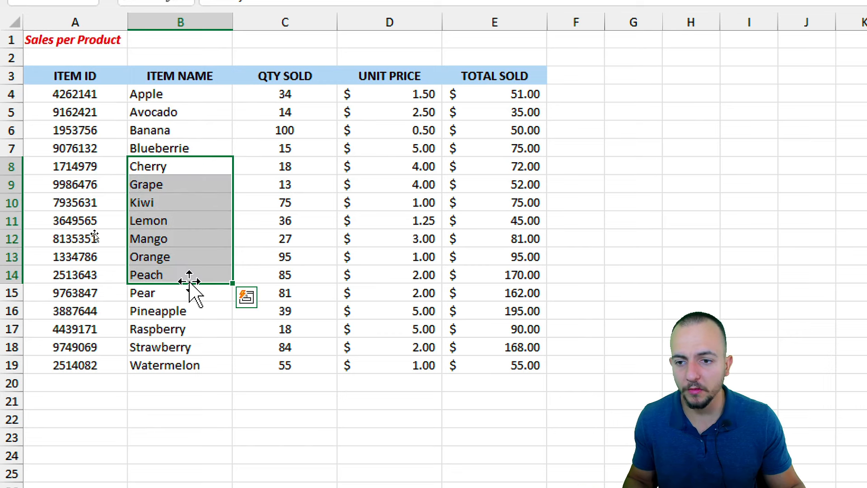
drag(188, 77, 177, 364)
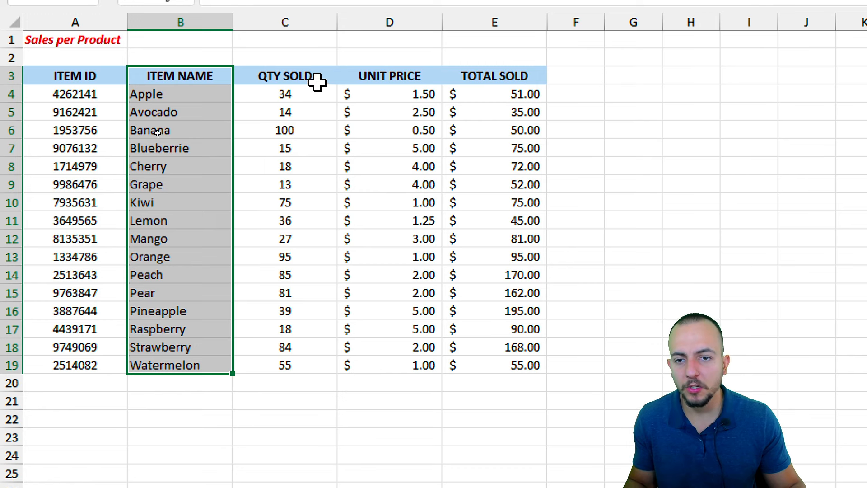
drag(315, 81, 286, 361)
drag(497, 76, 515, 362)
click(176, 153)
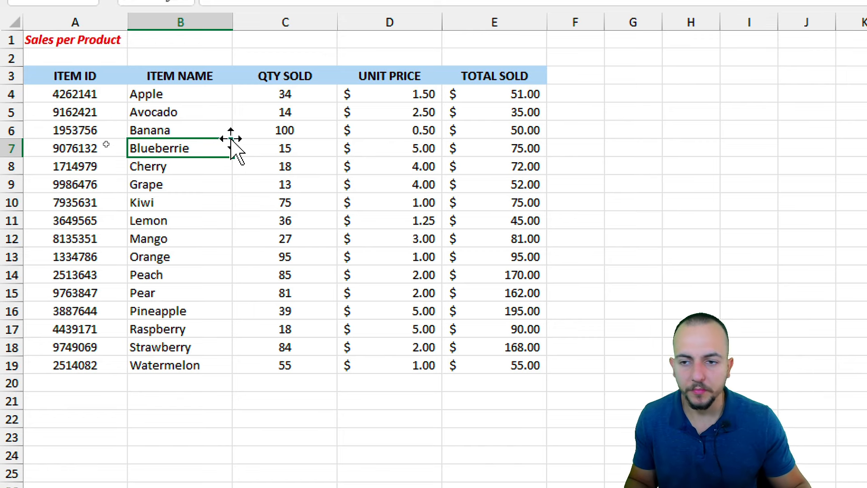
Compare the item name and quantity sold columns as a chart range with item name and total sold.
drag(202, 73, 271, 358)
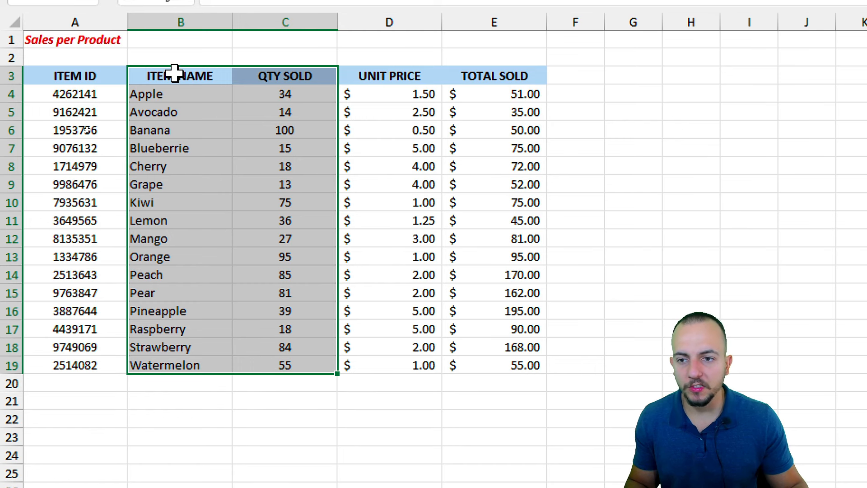
drag(174, 74, 172, 359)
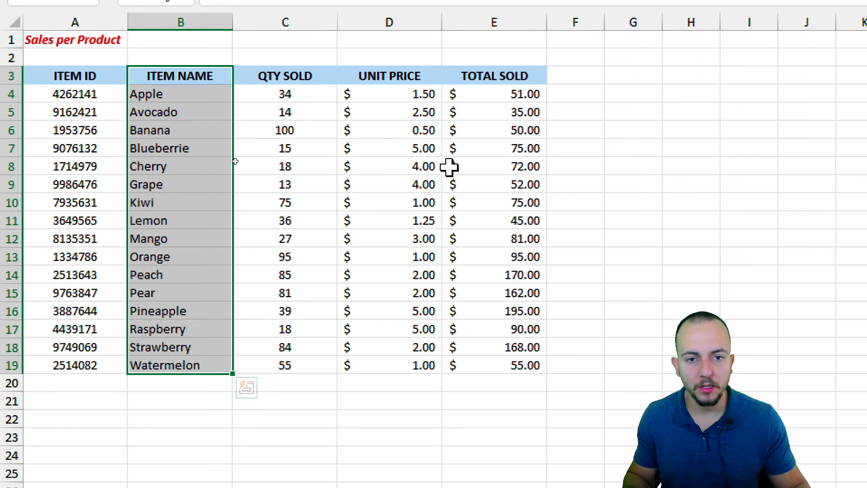
drag(519, 75, 489, 360)
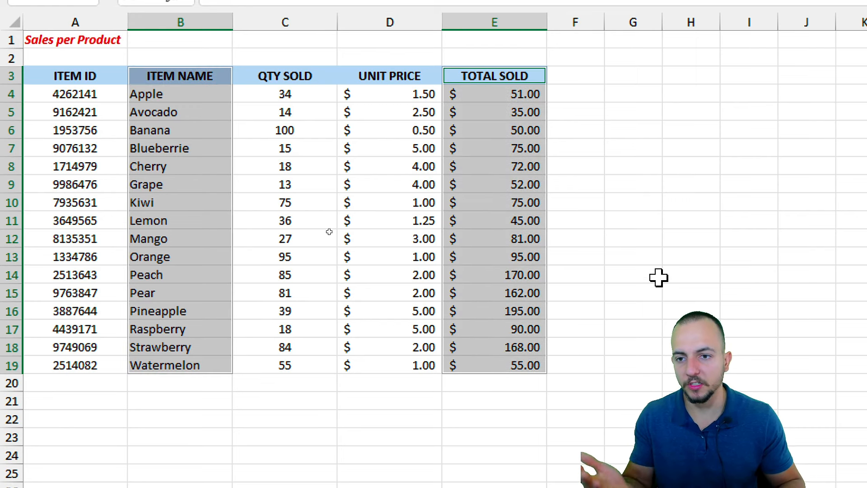
click(176, 133)
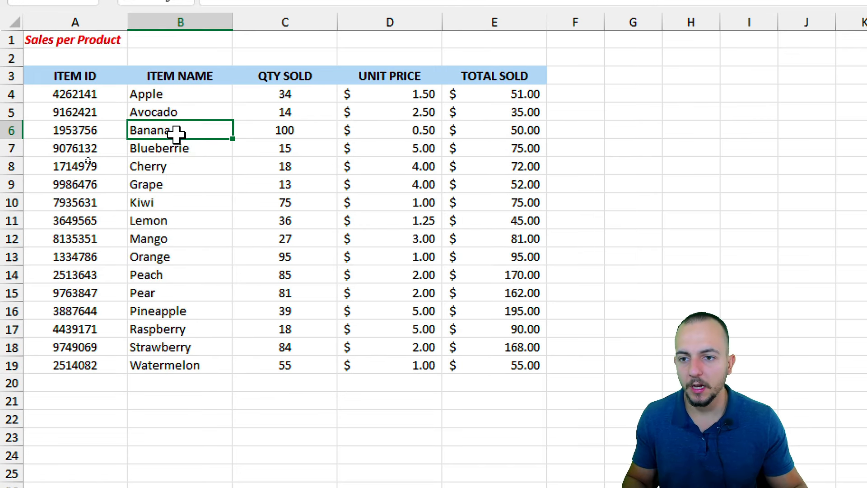
Insert a 2-D clustered column chart of item name and quantity sold, and enlarge it beside the Sales per Product table.
drag(190, 81, 251, 366)
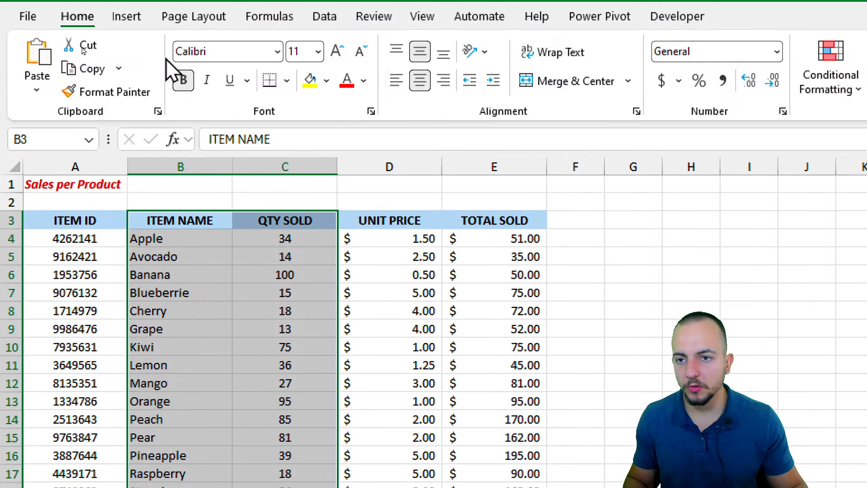
click(127, 59)
click(437, 86)
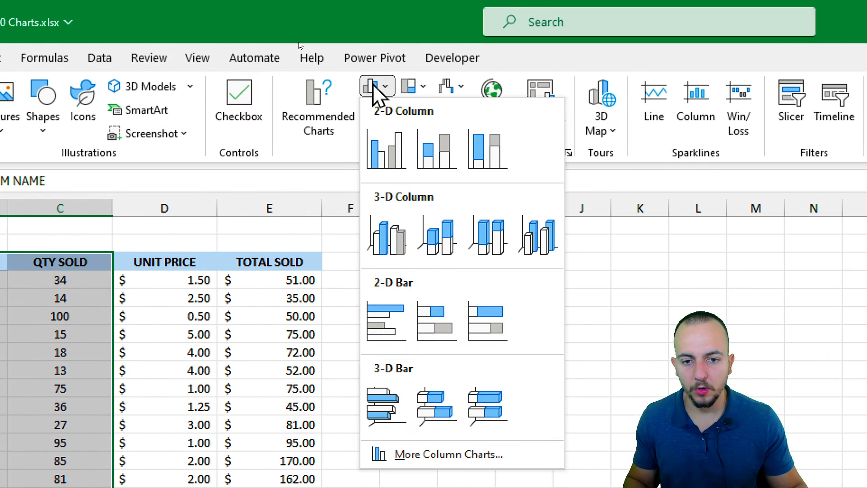
click(452, 146)
drag(522, 450, 440, 259)
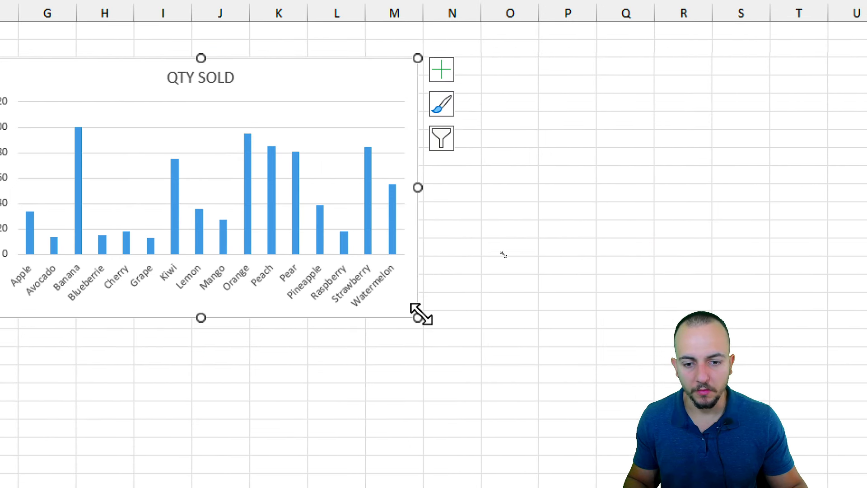
drag(417, 318, 550, 357)
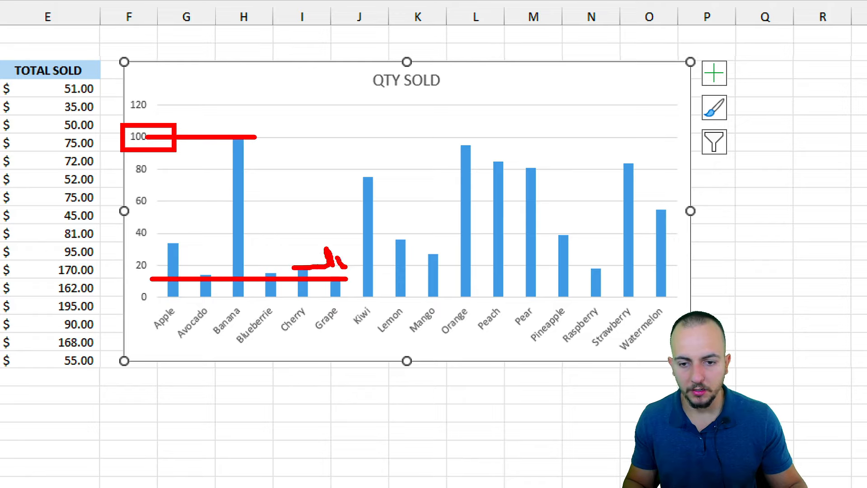
key(Escape)
key(Escape)
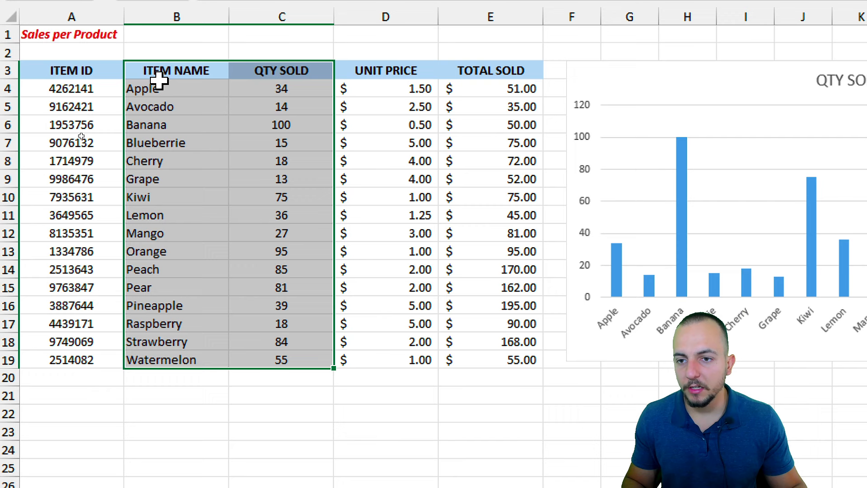
Try a line chart of the same item name and quantity sold data, placed below the column chart.
click(172, 78)
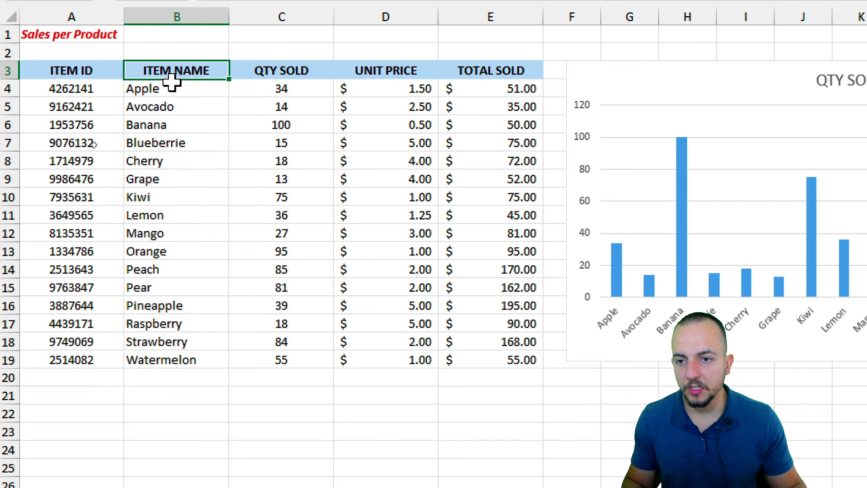
drag(172, 81, 258, 352)
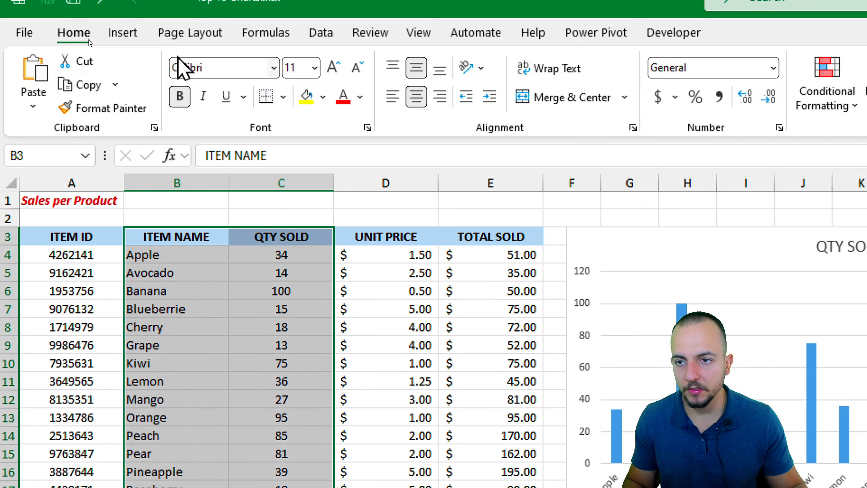
click(122, 32)
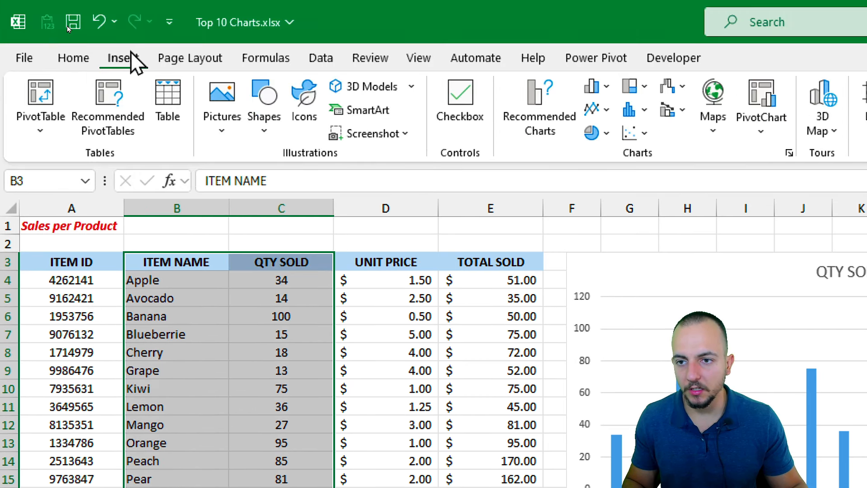
click(593, 109)
click(614, 174)
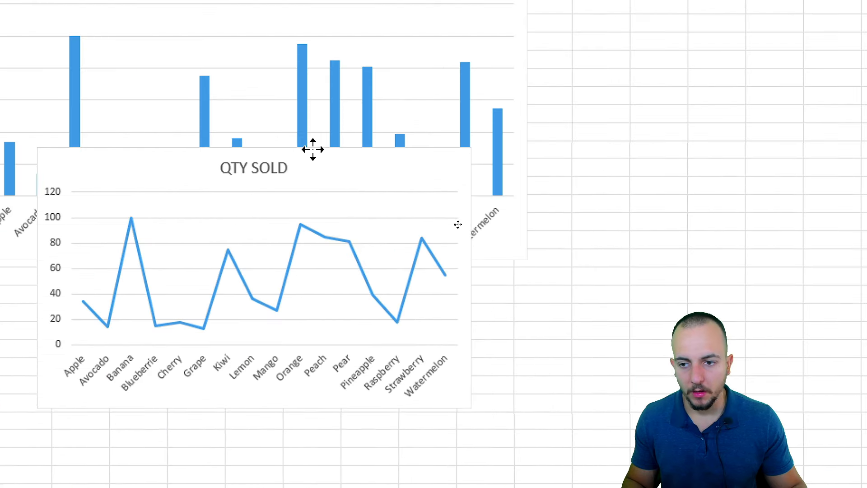
drag(312, 149, 248, 267)
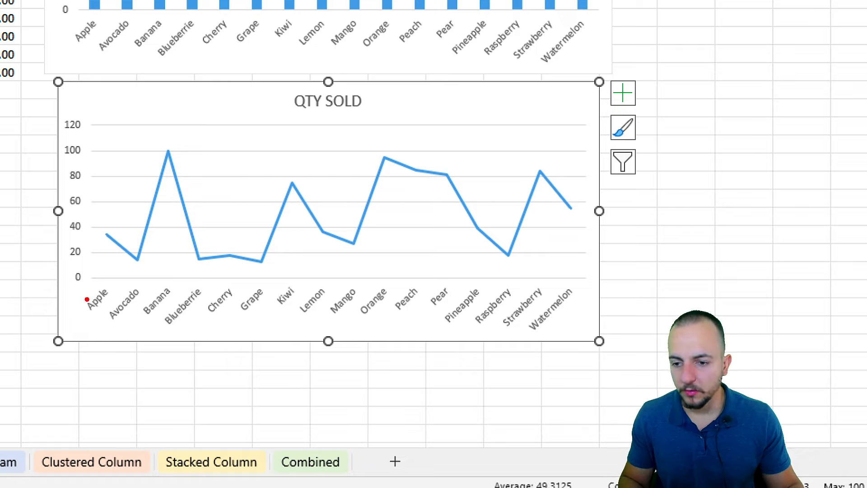
Mark the line chart's product labels and trend with temporary red annotations, and delete the line chart.
drag(87, 299, 591, 303)
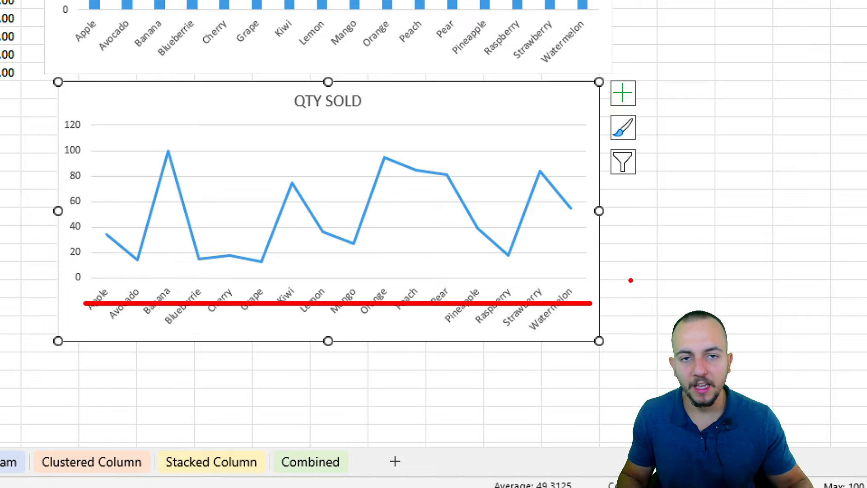
key(e)
drag(544, 180, 117, 261)
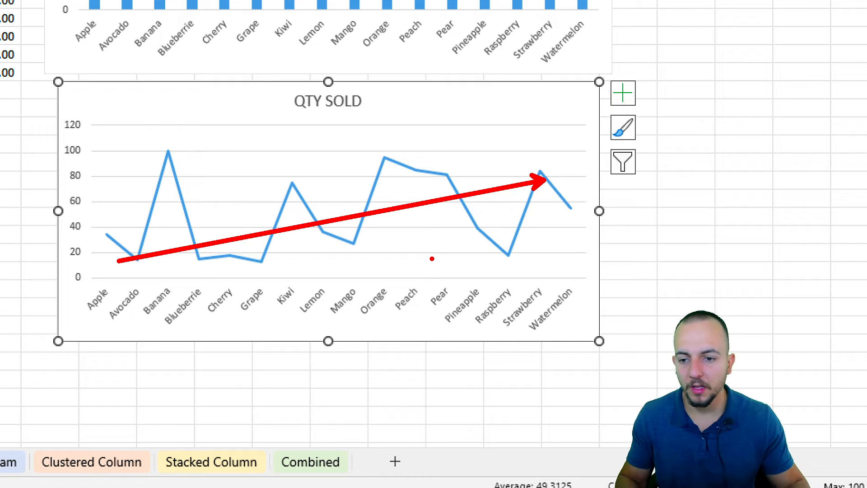
key(e)
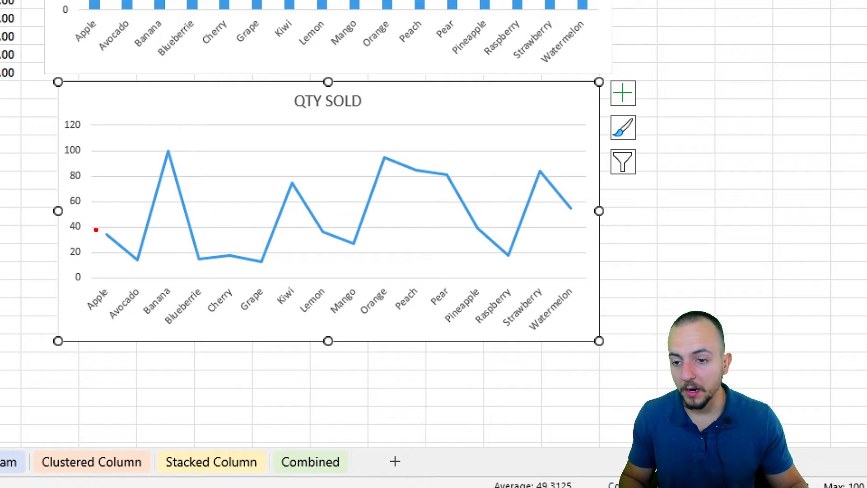
mouse_move(86, 222)
mouse_down()
mouse_move(101, 316)
mouse_move(110, 322)
mouse_move(136, 206)
mouse_move(162, 330)
mouse_move(205, 257)
mouse_move(205, 206)
mouse_up()
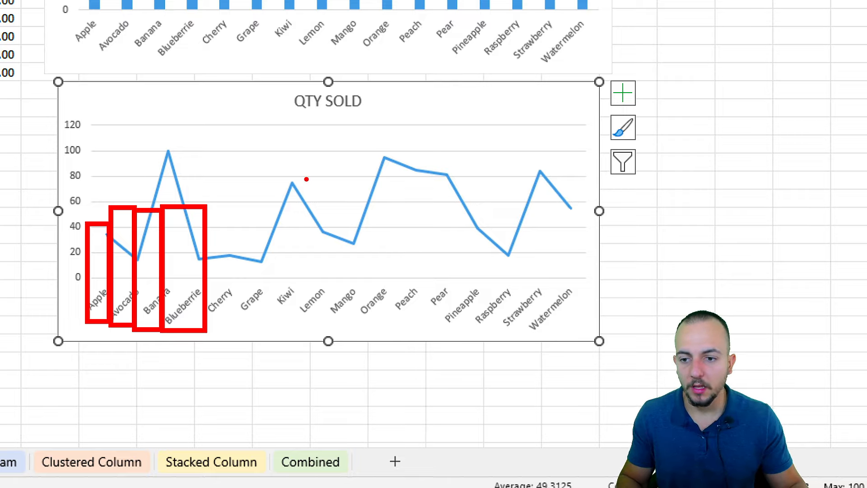
key(Escape)
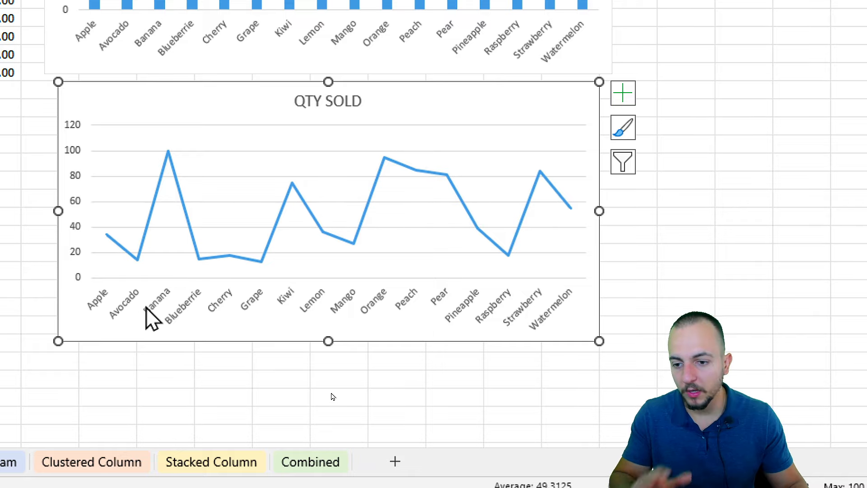
key(Delete)
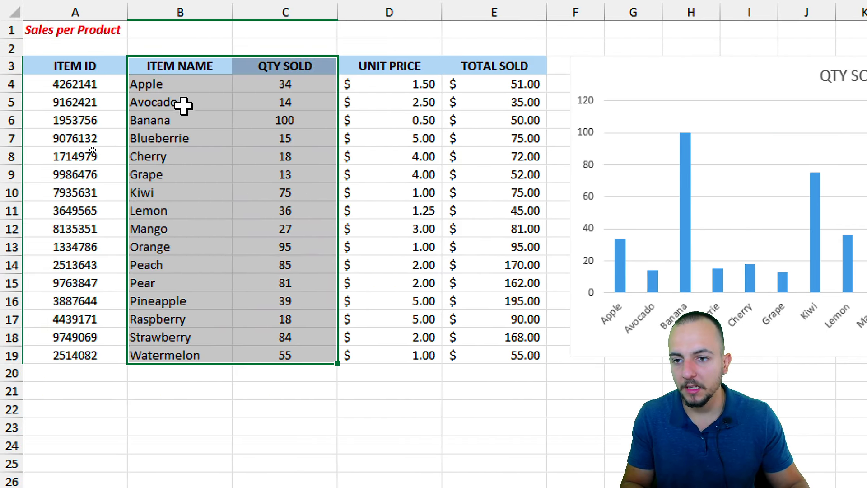
Examine the item names in the sales table as the categories of the quantity column chart.
drag(189, 86, 187, 351)
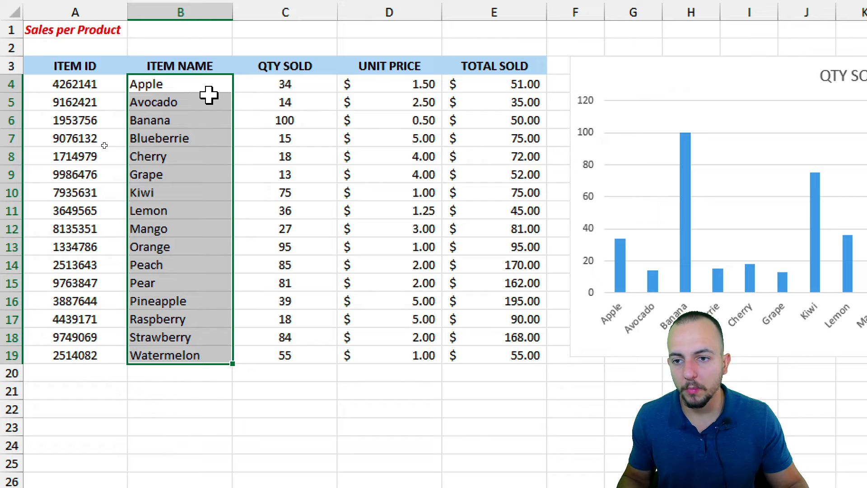
drag(210, 96, 248, 102)
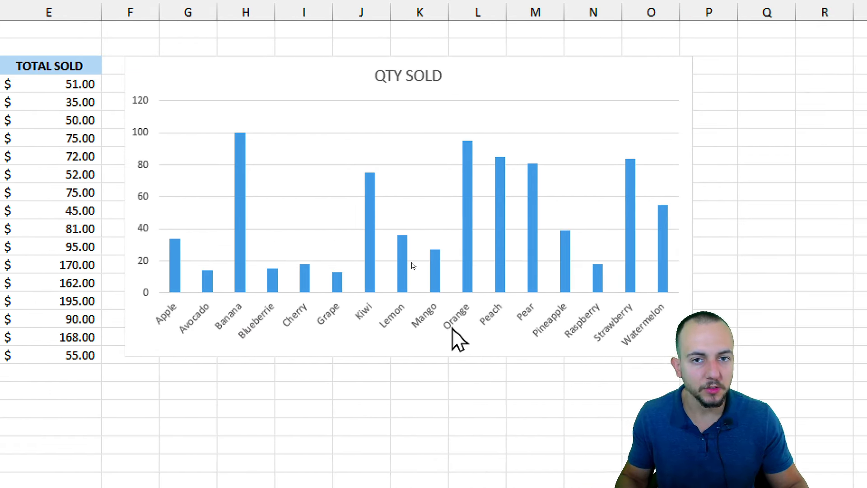
click(72, 68)
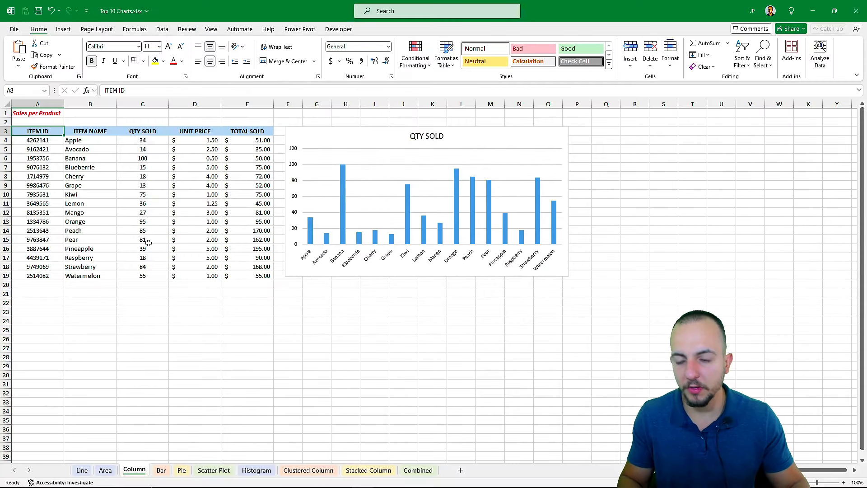
On the Area sheet, insert a clustered column chart of monthly rainfall for all four regions, enlarged below the line and area charts.
key(ctrl+Page_Up)
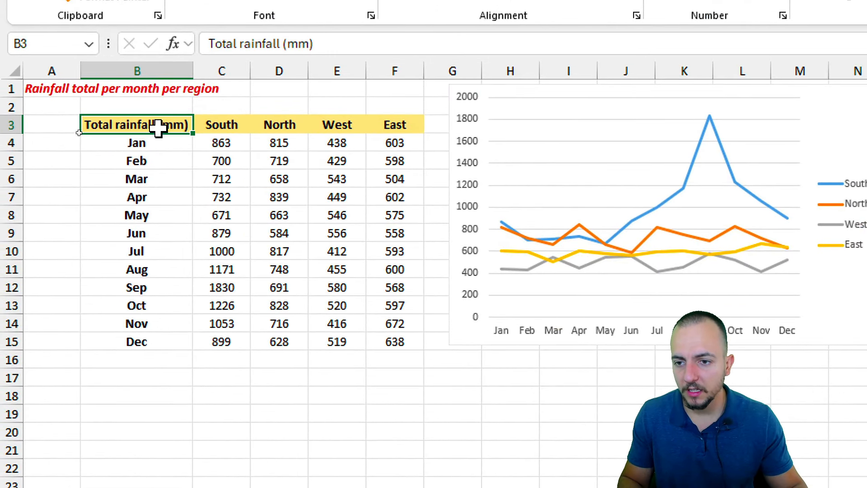
drag(85, 132, 203, 229)
drag(407, 320, 406, 340)
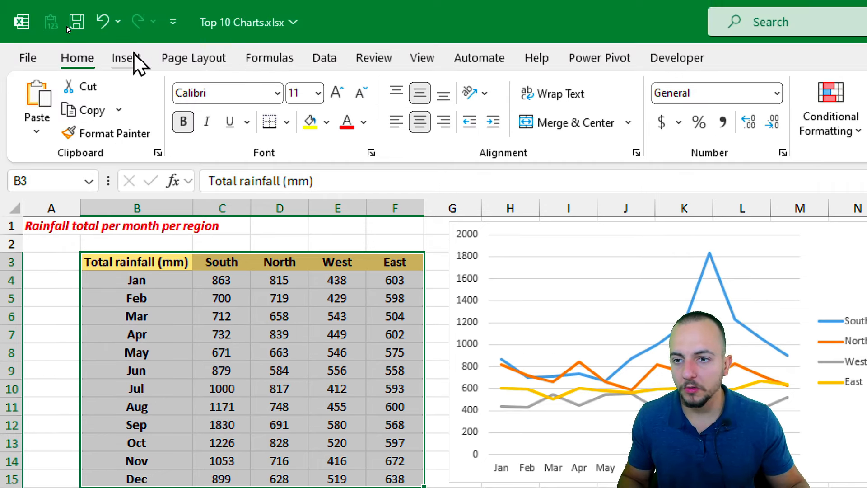
click(128, 58)
click(417, 86)
click(433, 150)
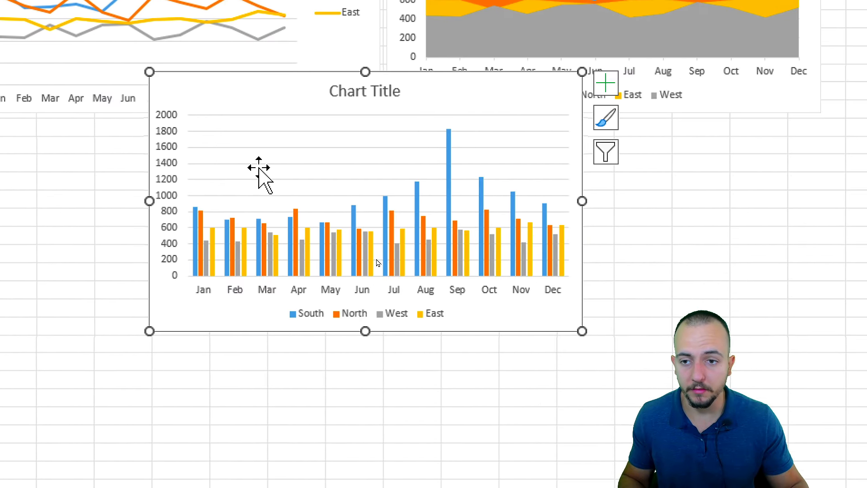
drag(191, 158, 109, 146)
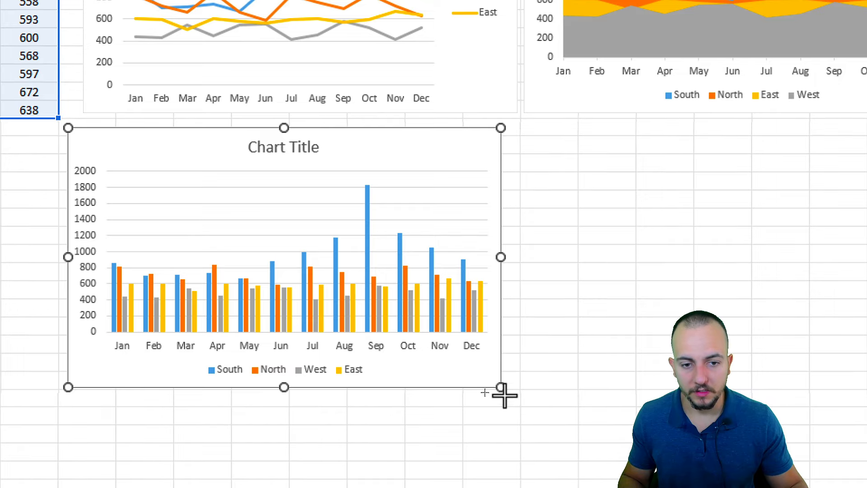
drag(499, 386, 785, 423)
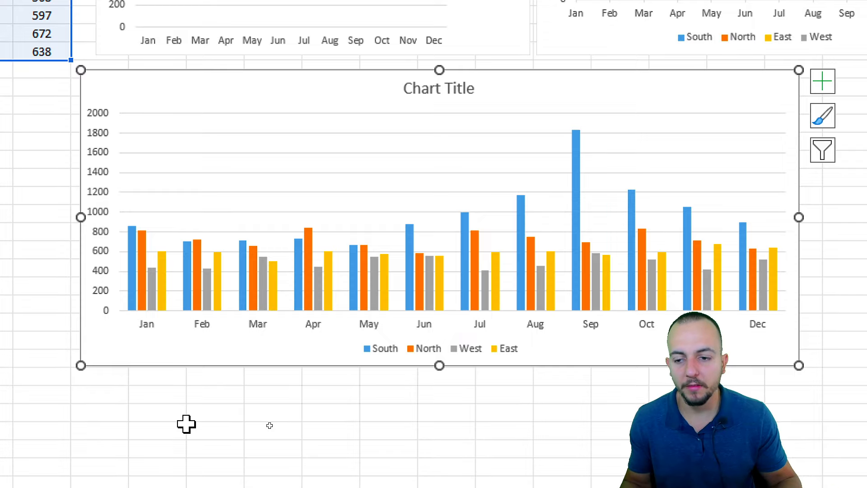
Try deleting the four-region column chart, and undo the deletion.
key(Delete)
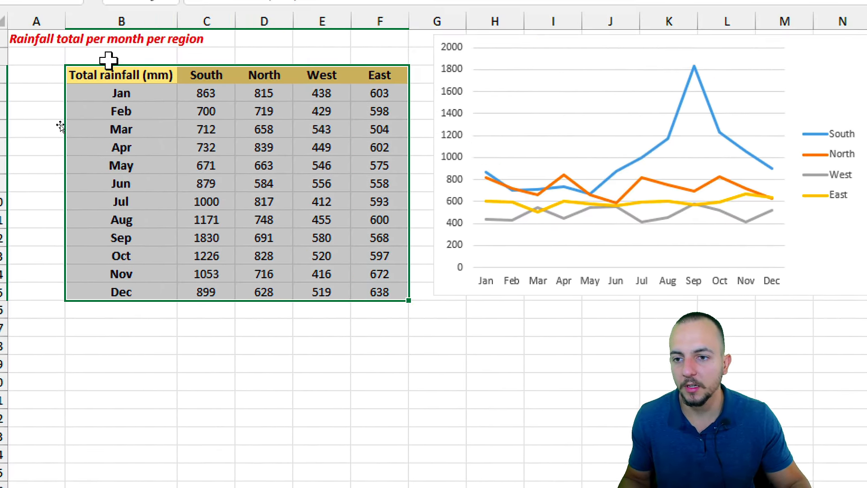
click(131, 70)
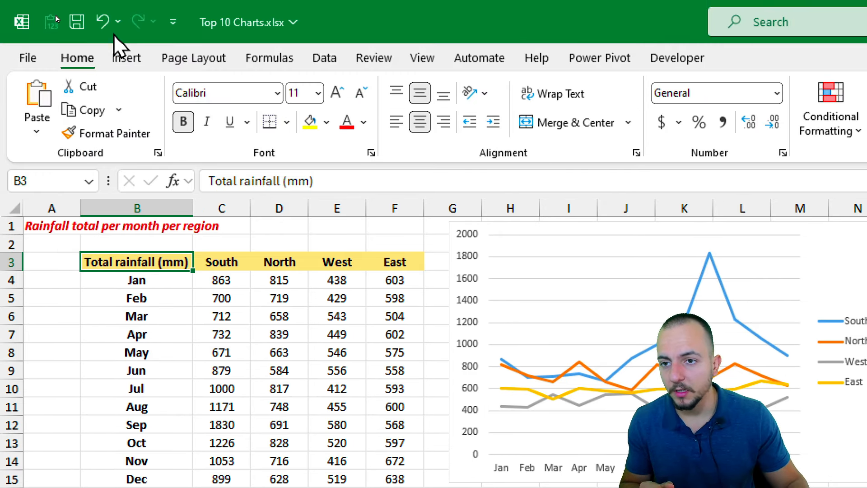
click(103, 21)
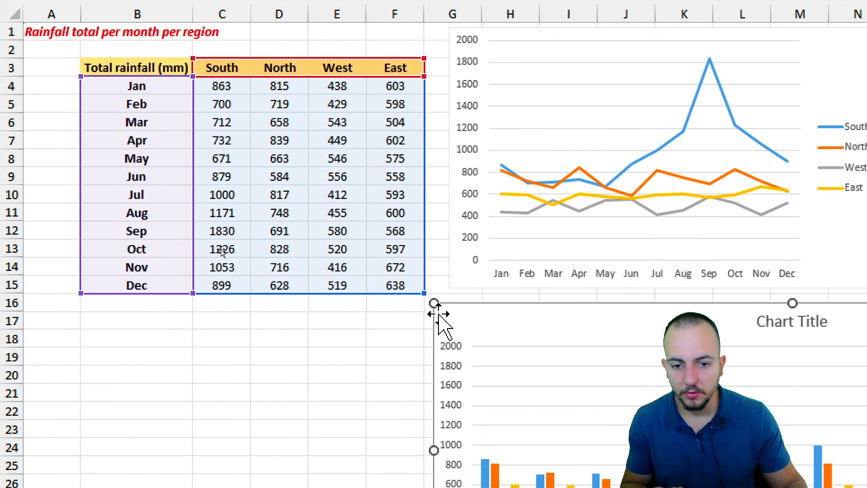
Limit the rainfall column chart's data range to the South column, and leave the chart deselected.
drag(424, 374, 367, 375)
drag(367, 293, 262, 294)
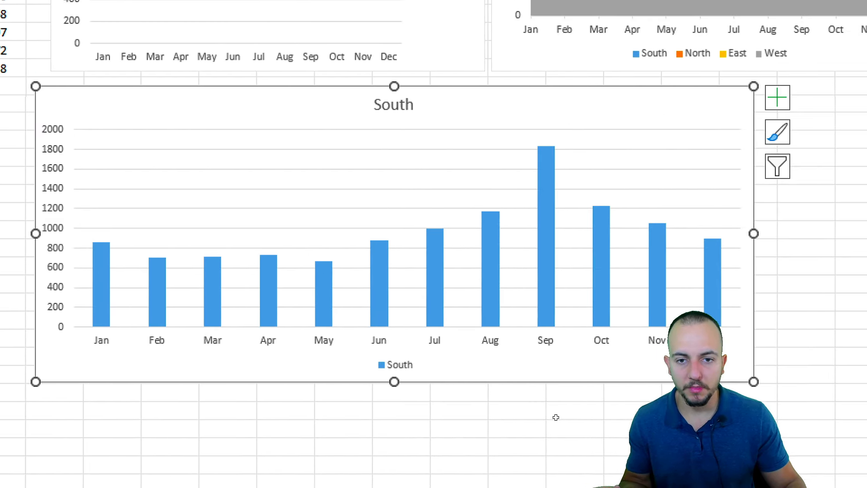
click(536, 426)
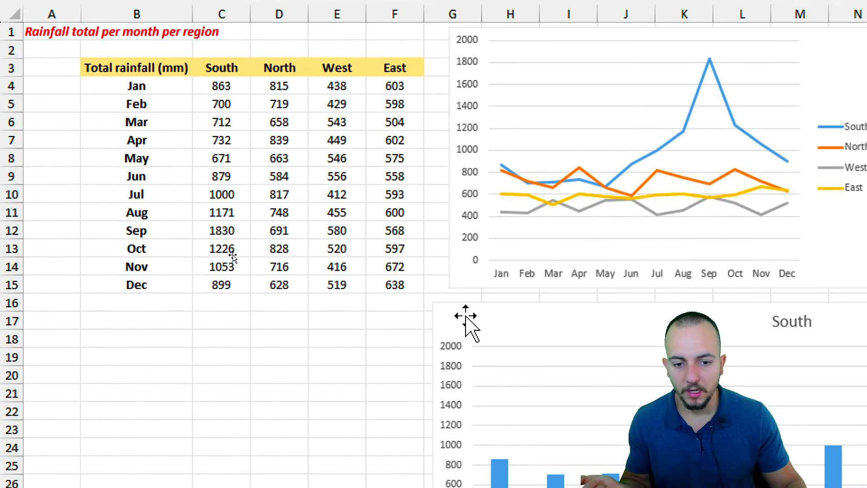
click(466, 316)
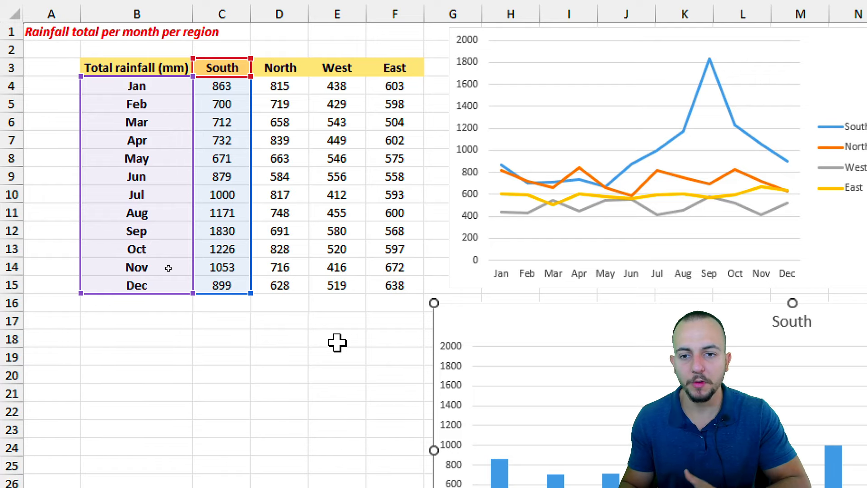
key(Escape)
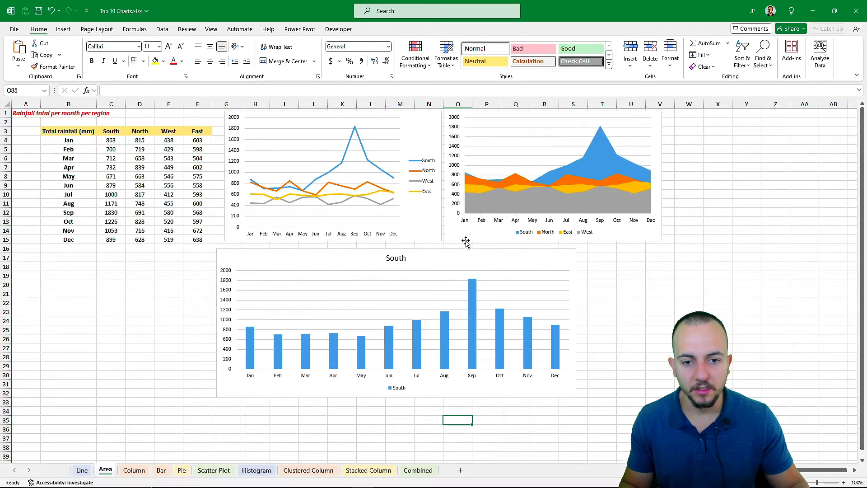
Switch from the Area sheet to the Bar sheet with the most played games table.
click(866, 313)
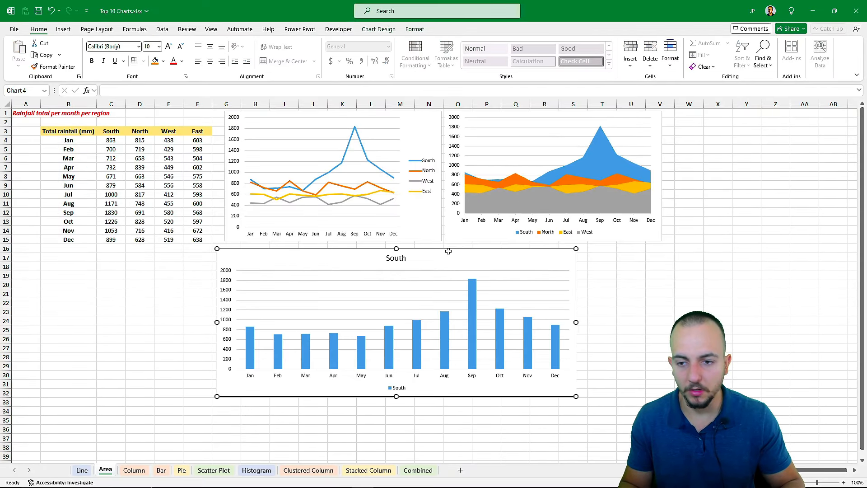
key(ctrl+Page_Down)
key(ctrl+Page_Down)
key(ctrl+Page_Down)
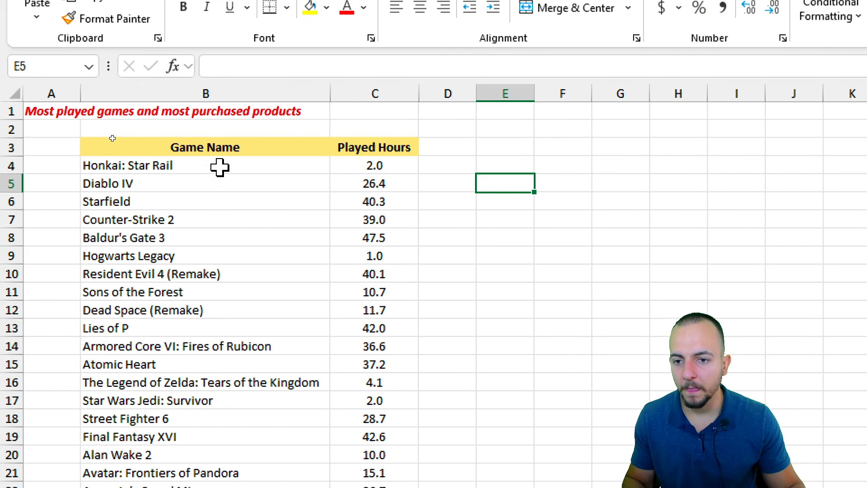
Examine the Game Name column as categories and the Played Hours column as values of the games table.
drag(248, 146, 209, 417)
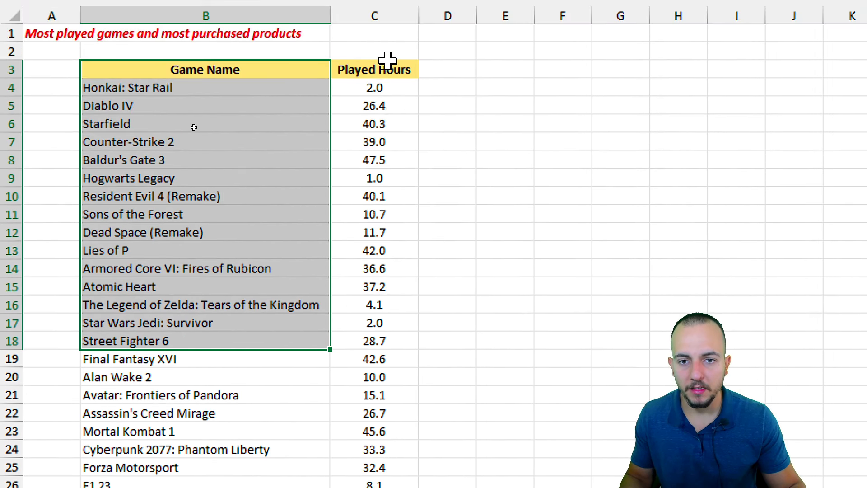
drag(387, 68, 384, 160)
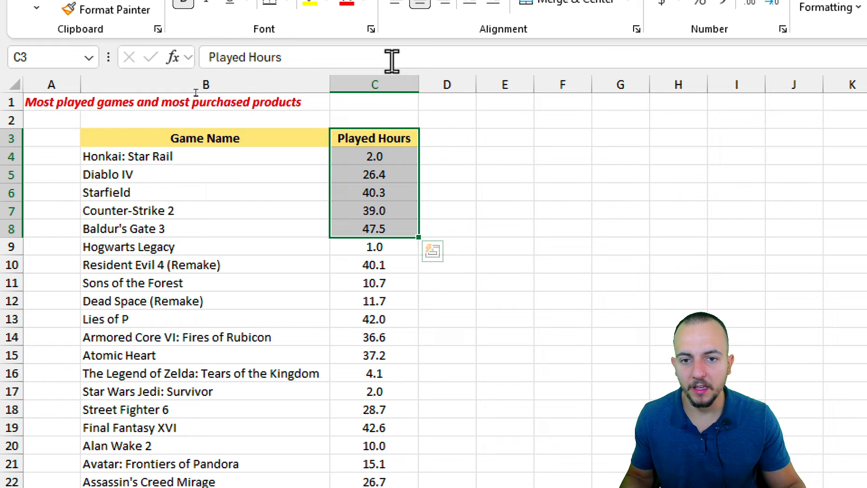
click(277, 67)
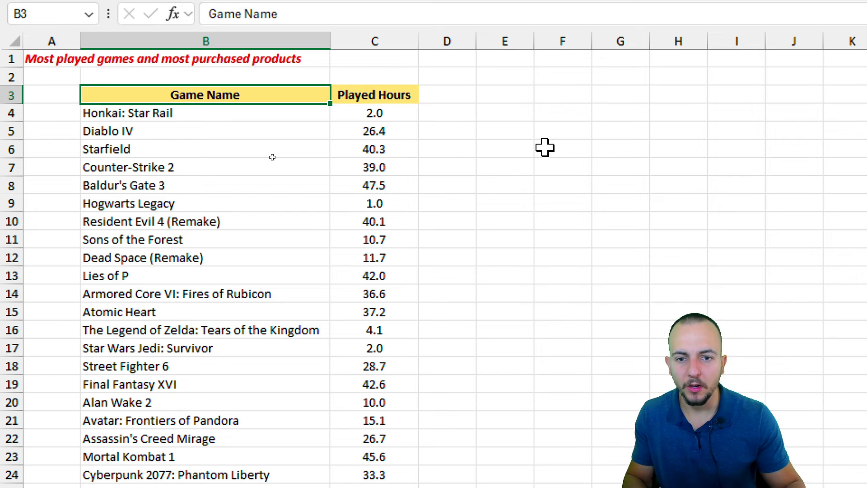
drag(374, 113, 374, 185)
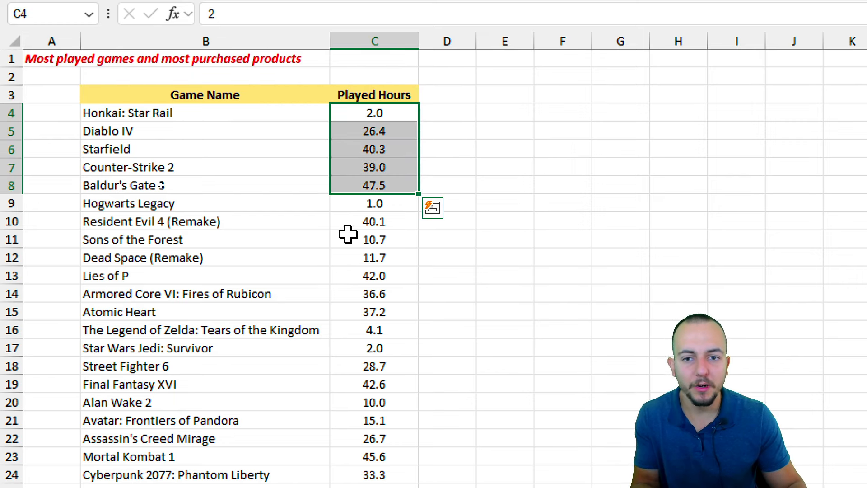
click(242, 96)
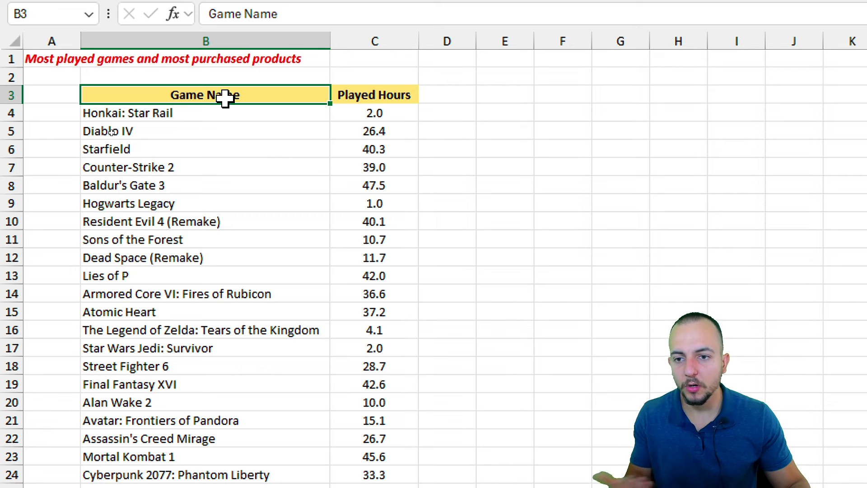
Insert a 2-D clustered column chart from the full Game Name and Played Hours table.
drag(221, 98, 366, 426)
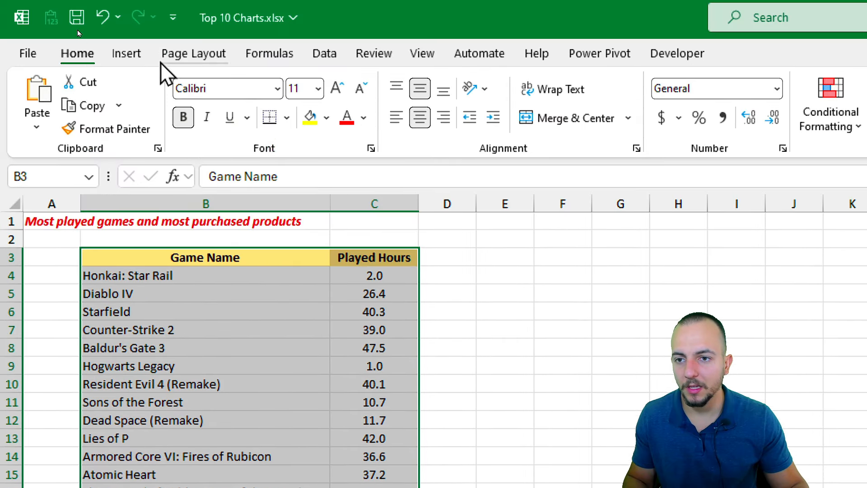
click(126, 53)
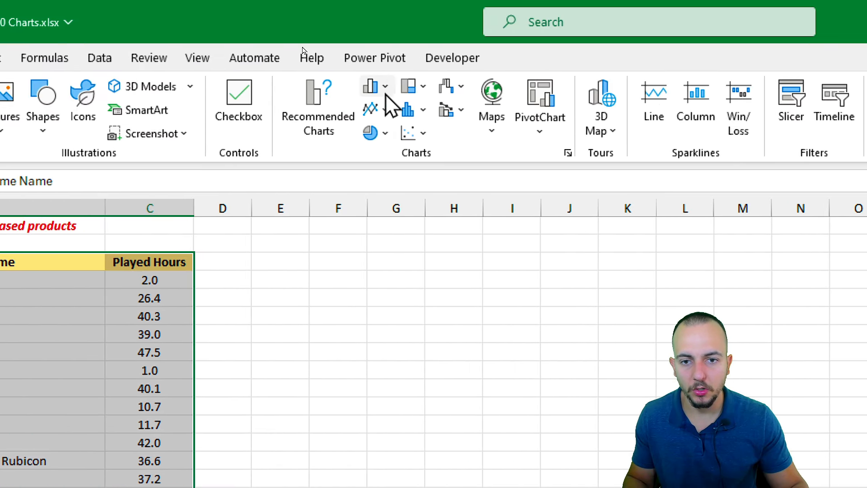
click(371, 86)
click(383, 152)
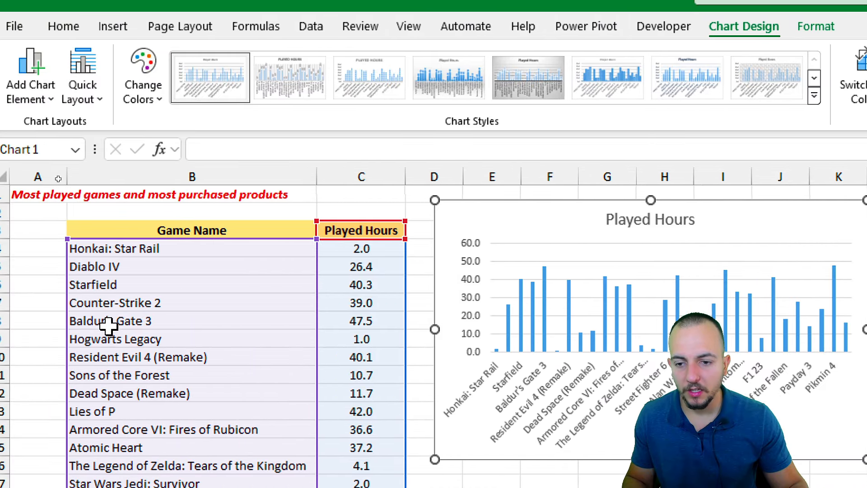
Insert a 2-D clustered bar chart from the same Game Name and Played Hours table.
click(54, 302)
drag(54, 230, 105, 487)
drag(323, 428, 348, 421)
scroll(304, 54, up, 3)
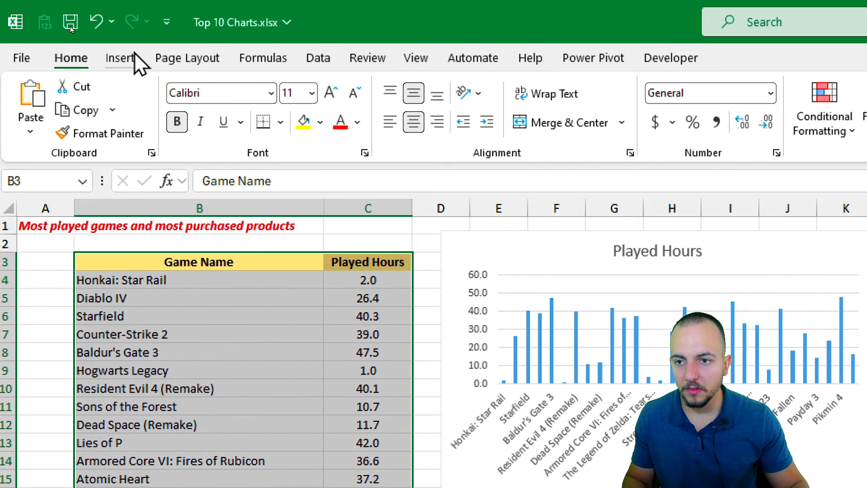
click(120, 28)
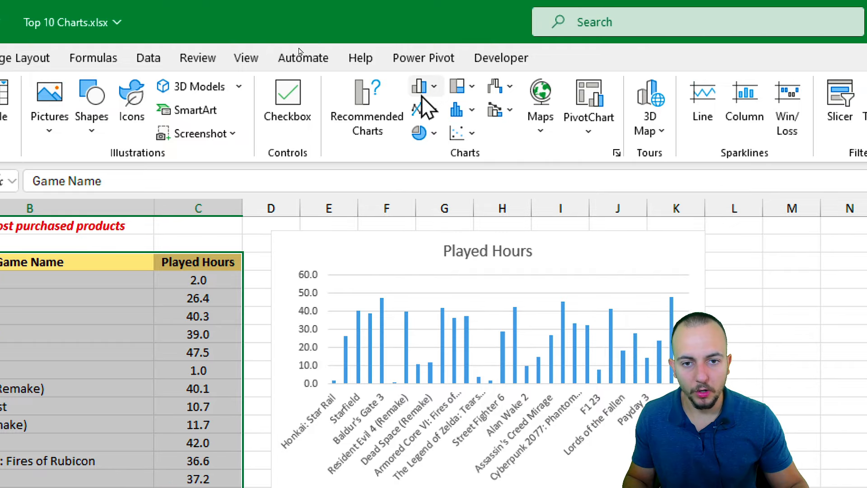
click(595, 56)
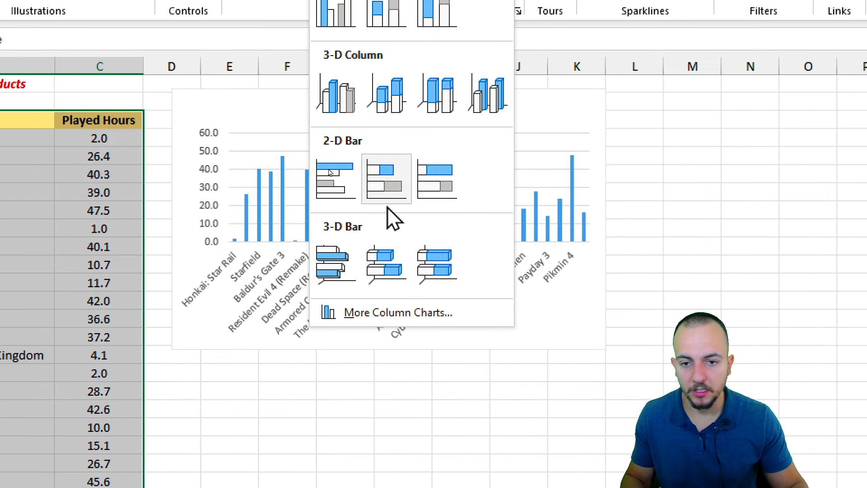
click(352, 197)
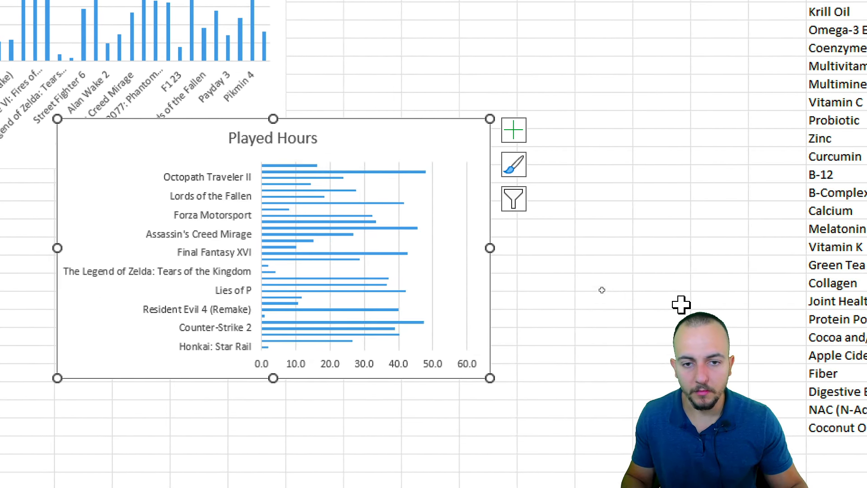
Place the bar chart beside the column chart and stretch it down to about row 37 so every game name shows.
drag(360, 113, 597, 0)
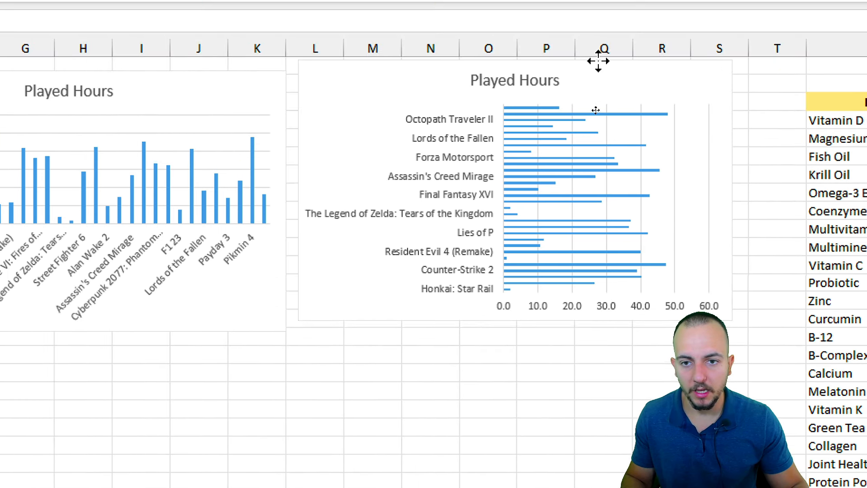
drag(598, 60, 596, 81)
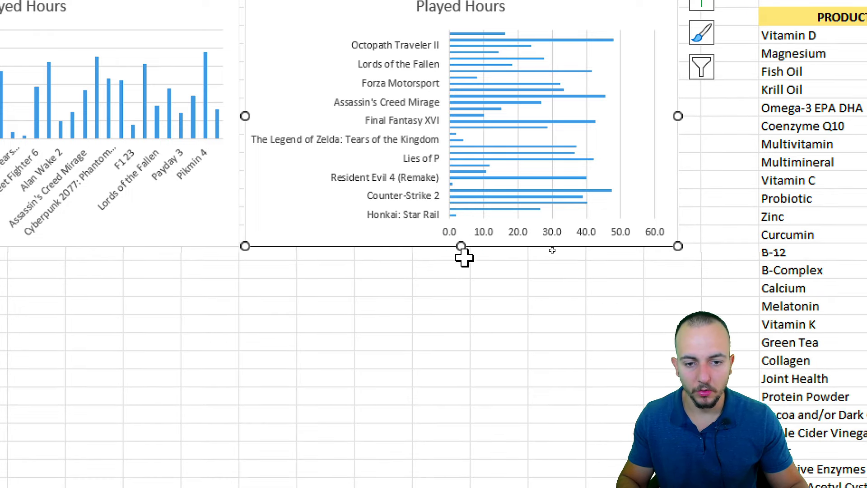
drag(461, 246, 460, 487)
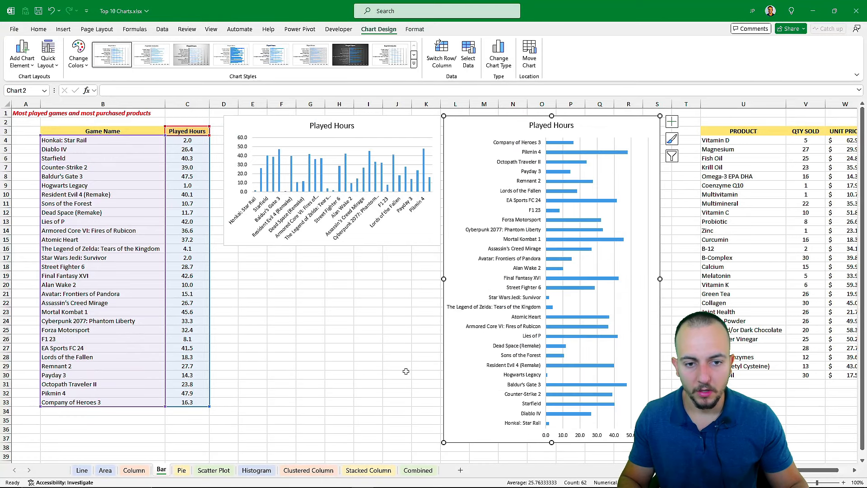
click(405, 370)
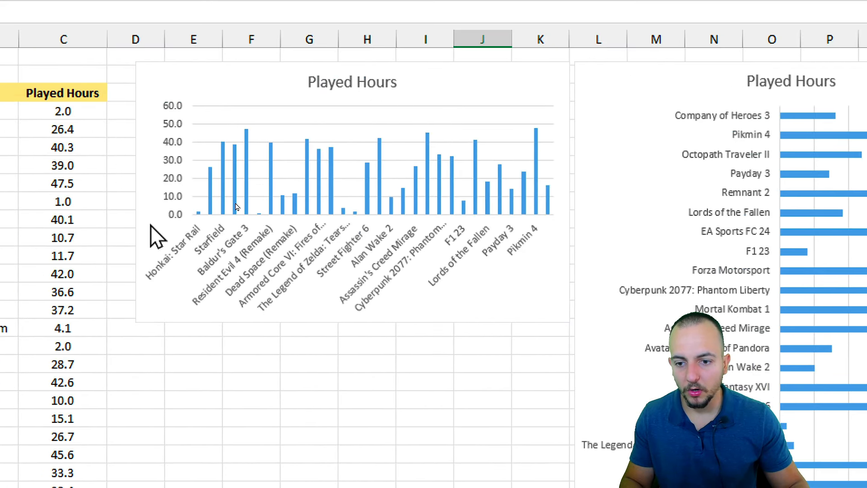
Widen the Played Hours column chart across part of the games table so its axis labels have more room.
click(141, 327)
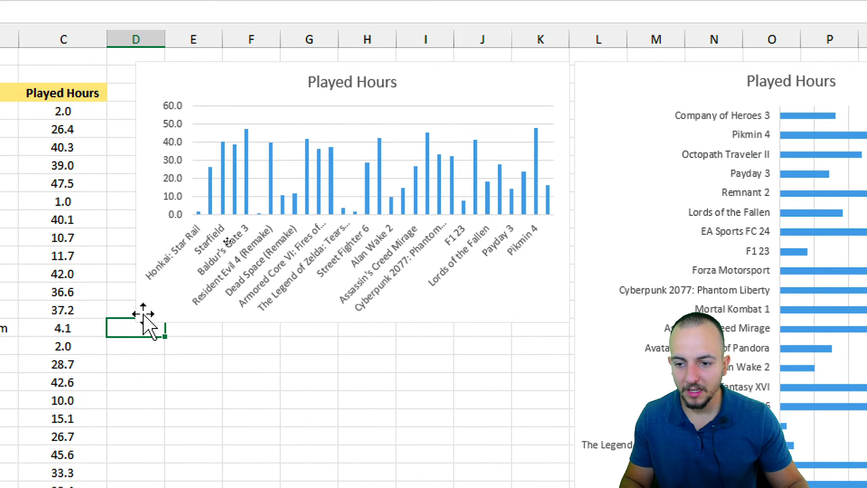
click(142, 316)
drag(136, 192, 0, 212)
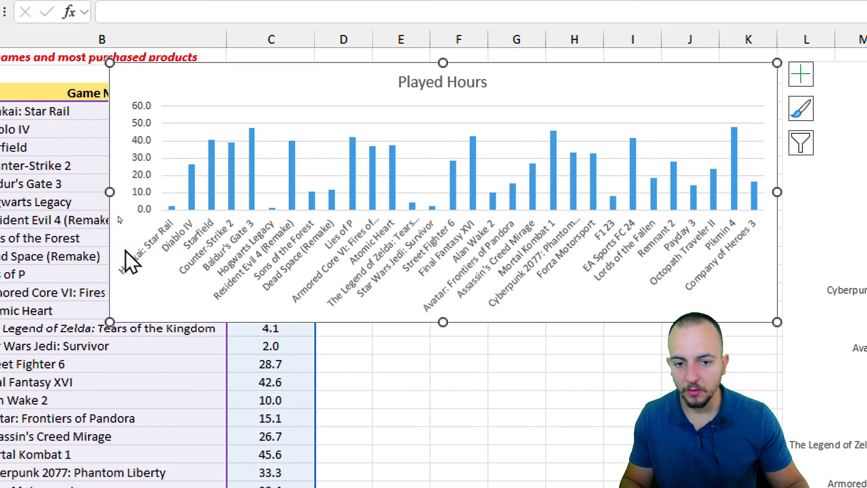
click(445, 383)
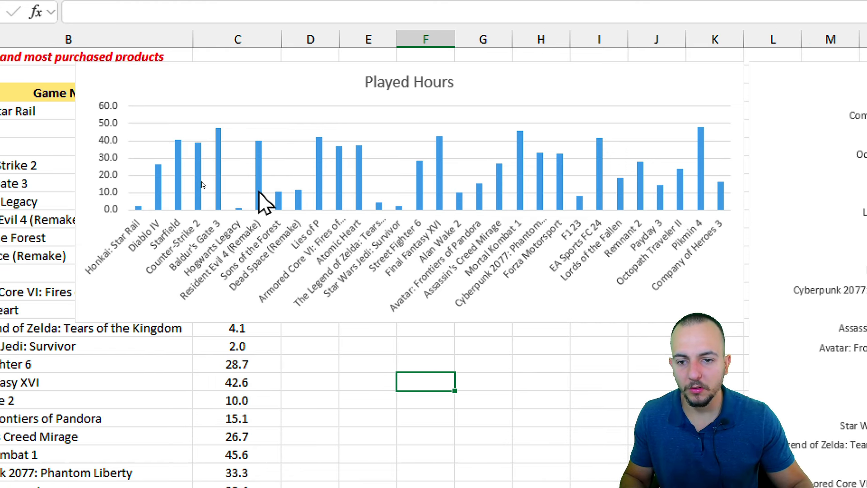
Delete the Played Hours column chart and move the bar chart directly beside the games table, over columns D to K.
click(518, 319)
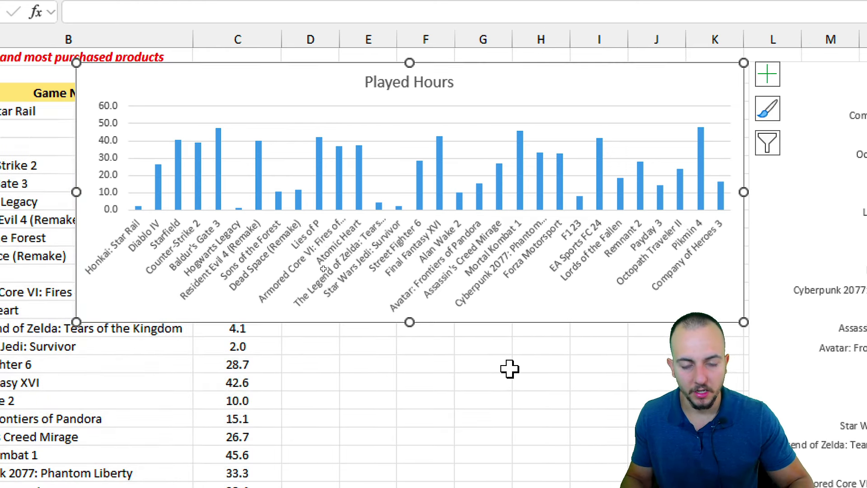
key(Delete)
drag(205, 115, 181, 486)
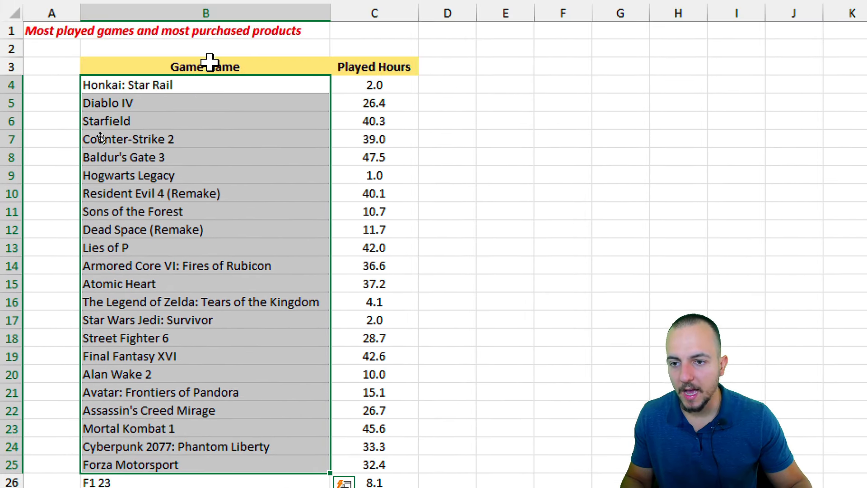
click(216, 166)
click(220, 302)
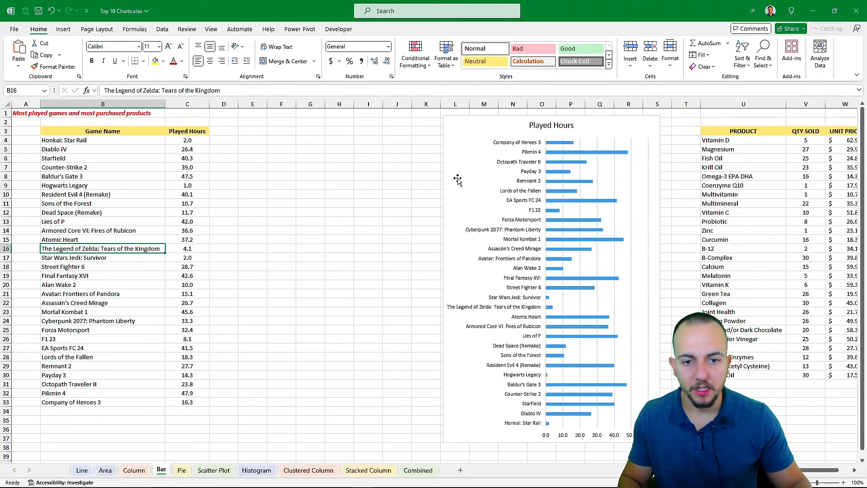
click(445, 174)
drag(445, 174, 218, 160)
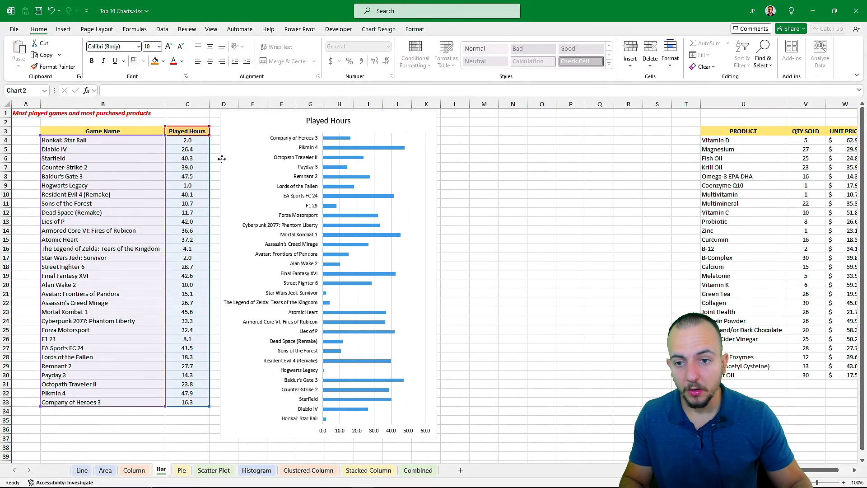
click(446, 166)
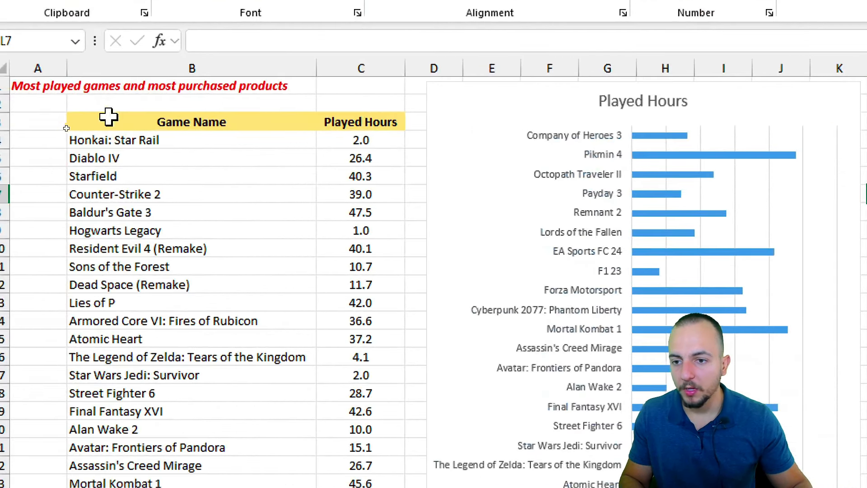
Add filters to the Game Name and Played Hours table and sort Played Hours from largest to smallest.
drag(66, 129, 182, 236)
drag(350, 333, 340, 420)
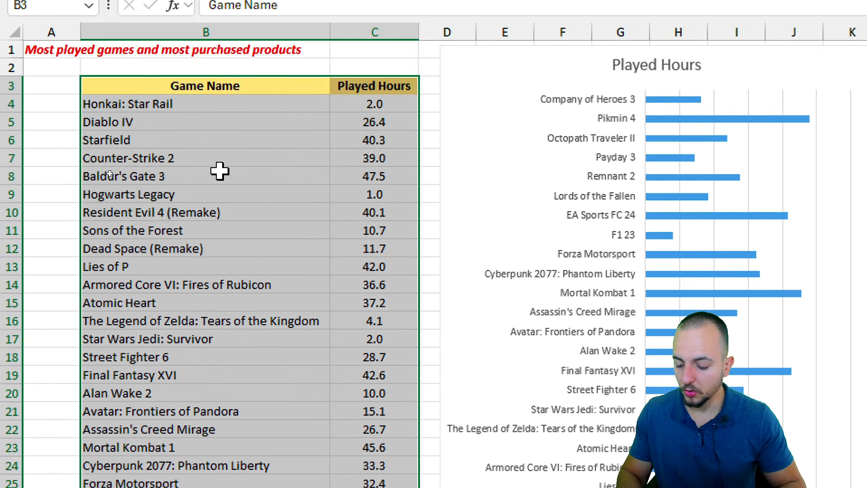
key(ctrl+shift+l)
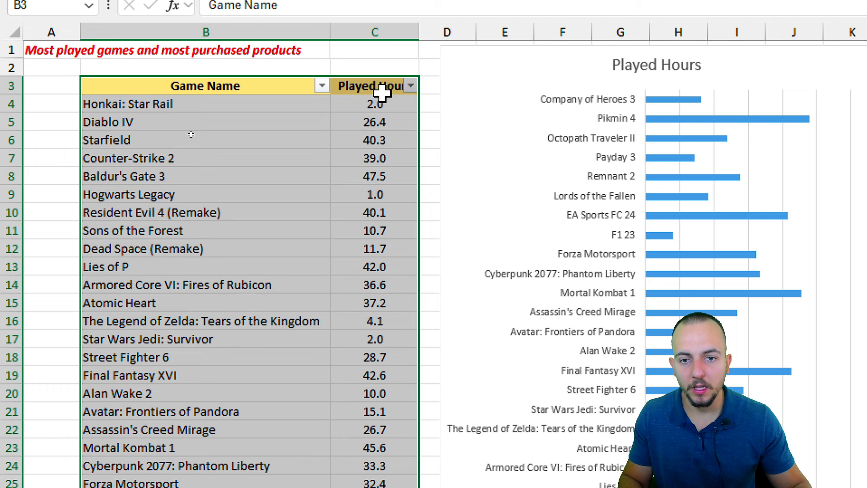
click(406, 87)
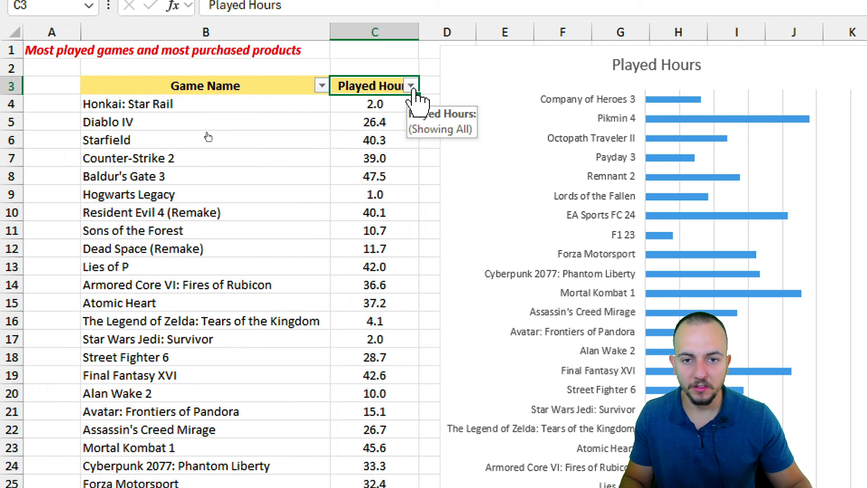
click(411, 87)
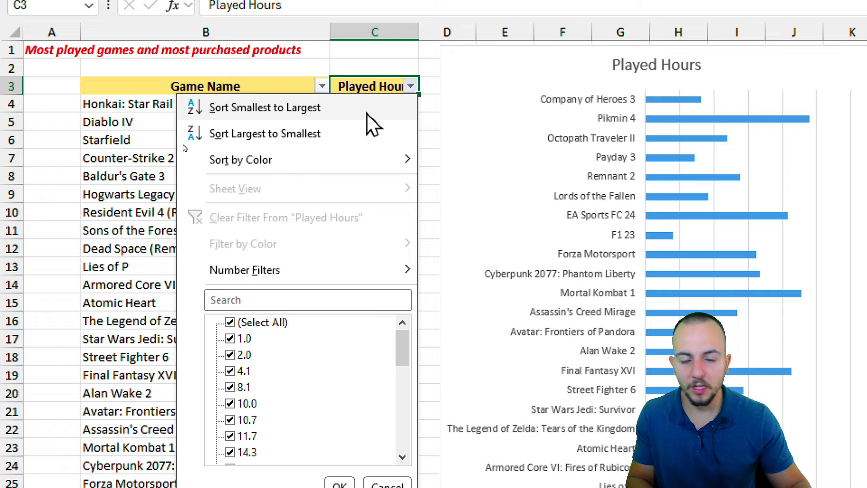
click(330, 131)
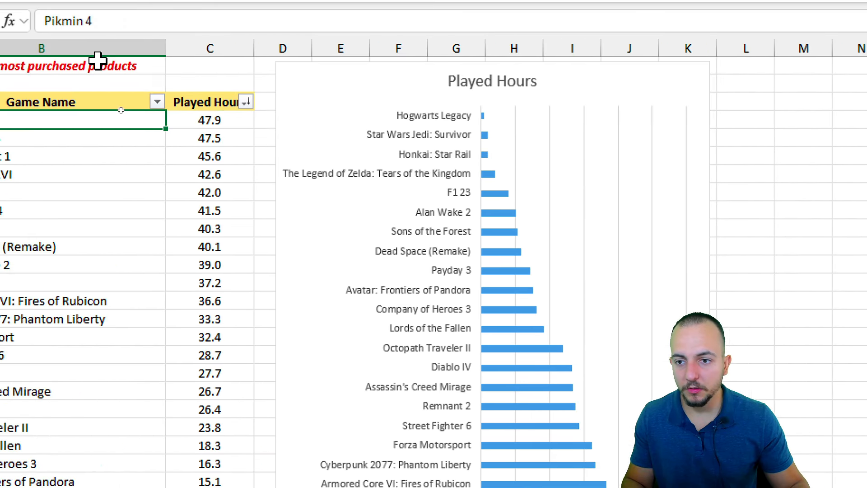
Sort the games table by Played Hours from smallest to largest, reversing the order of the bars.
click(329, 100)
click(369, 102)
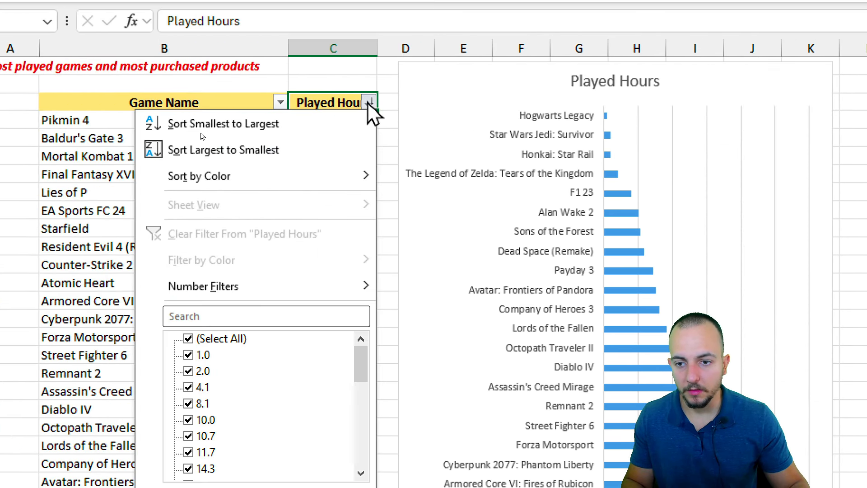
click(235, 127)
click(275, 161)
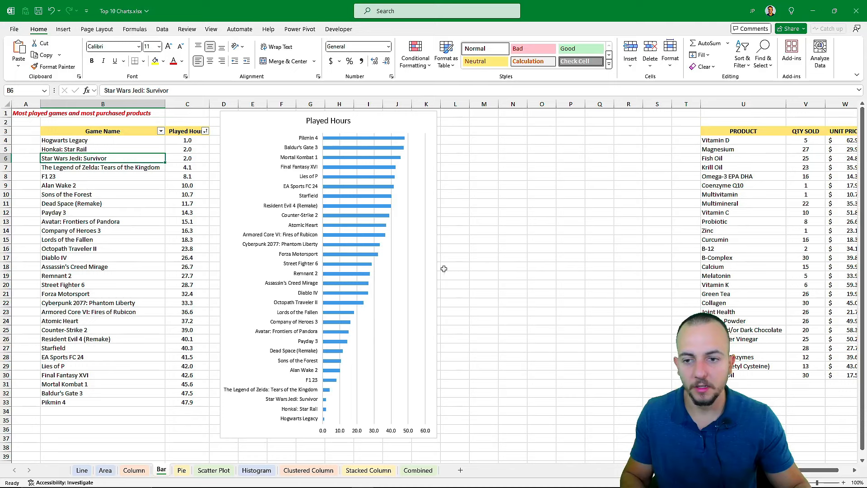
Review the Product, Qty Sold, Unit Price and Total Price columns of the product sales table.
scroll(444, 269, right, 8)
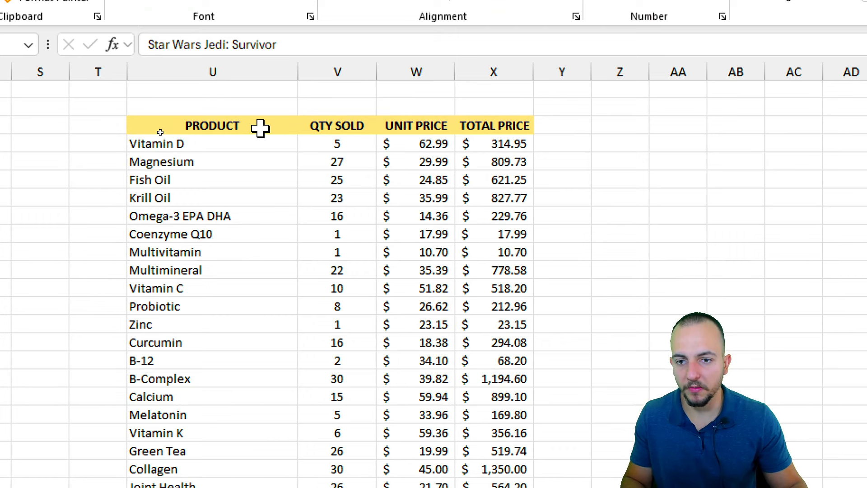
drag(259, 128, 238, 354)
drag(345, 131, 346, 287)
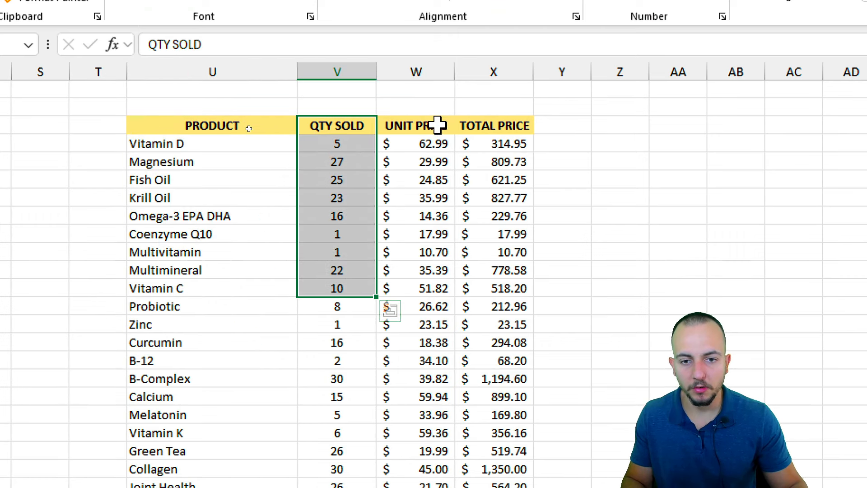
drag(439, 122, 422, 287)
drag(517, 127, 497, 233)
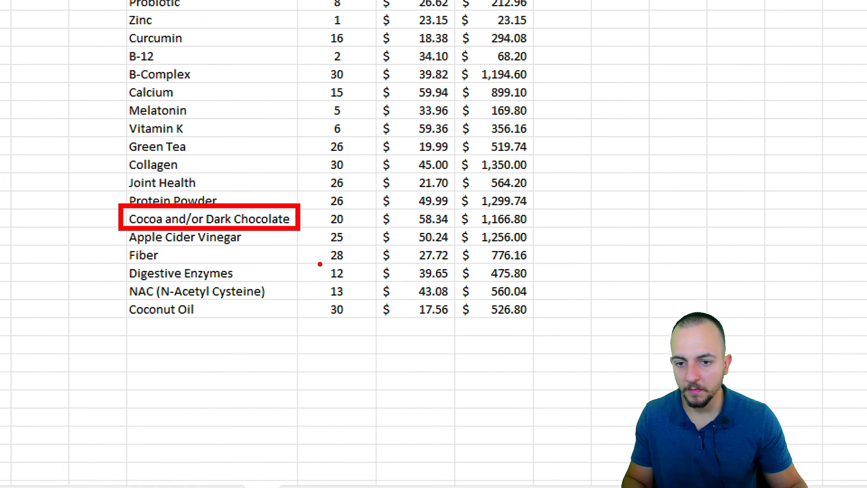
Insert a 2-D clustered bar chart from only the Product and Total Price columns, headers included.
drag(242, 60, 233, 424)
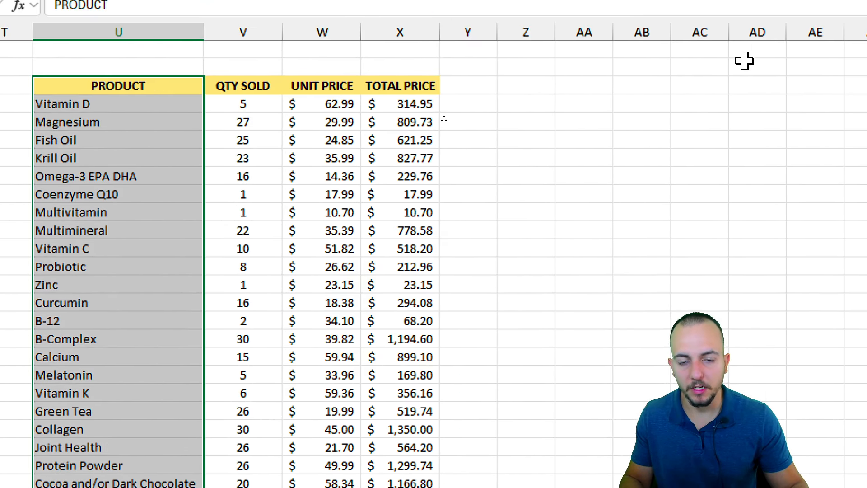
drag(397, 85, 397, 423)
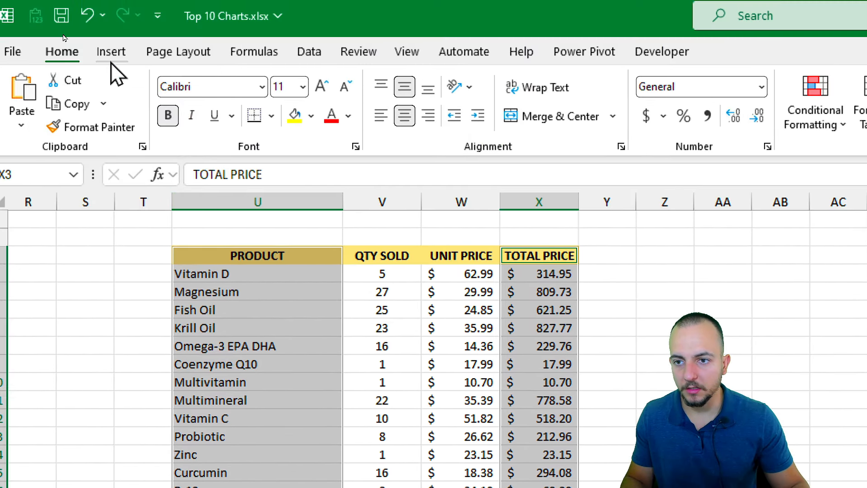
click(111, 51)
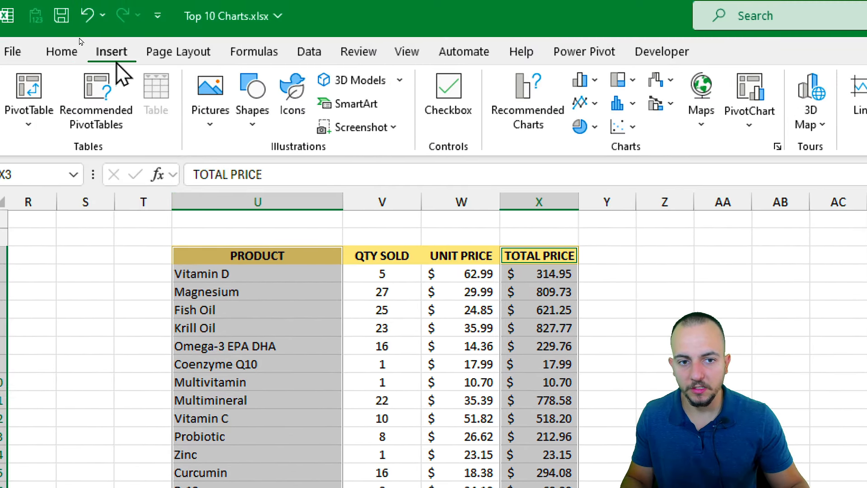
click(582, 80)
click(595, 316)
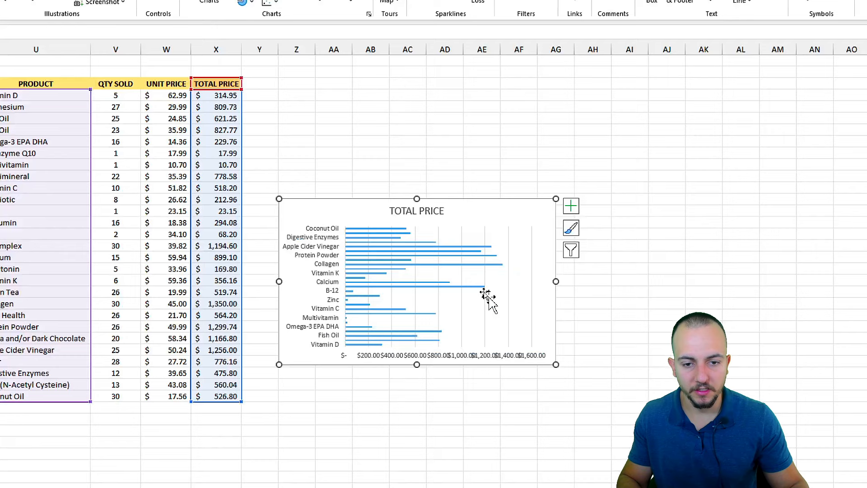
Stretch the Total Price bar chart vertically from row 1 to about row 37 so every product name has room.
click(570, 206)
drag(417, 199, 415, 61)
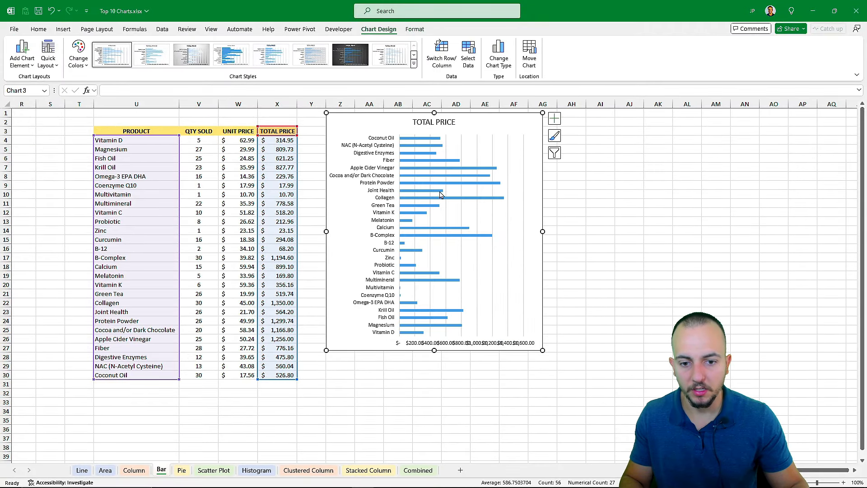
drag(434, 350, 434, 445)
key(alt)
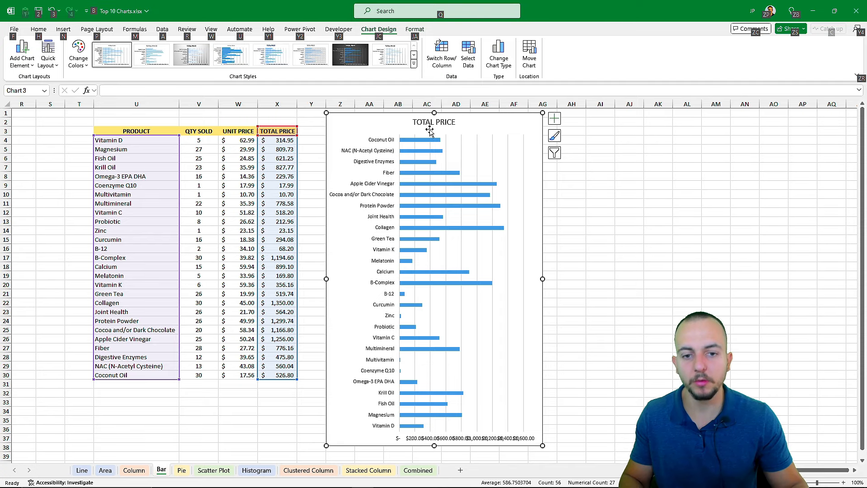
key(Escape)
Add filters to the header row of the whole product sales table.
click(238, 156)
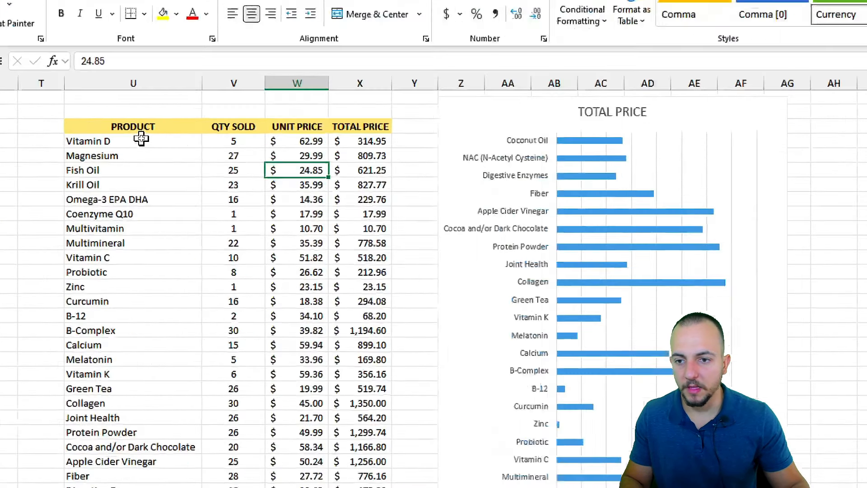
drag(143, 132, 284, 380)
drag(426, 407, 427, 402)
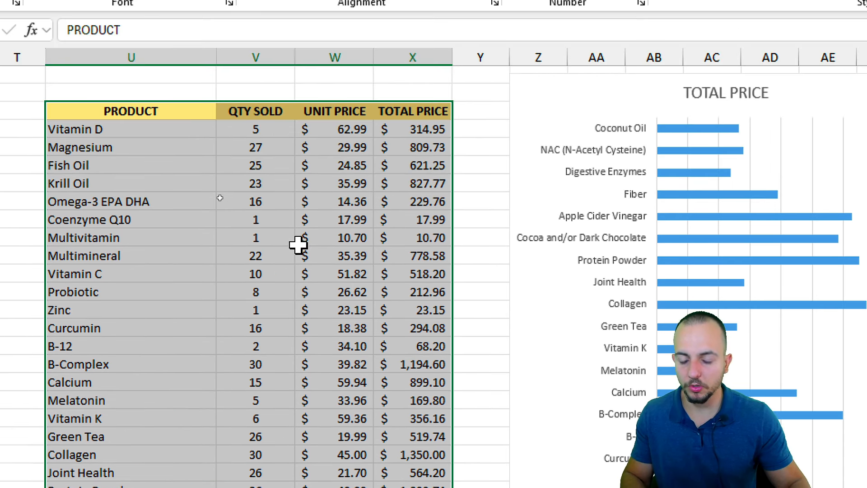
key(ctrl+shift+l)
click(302, 184)
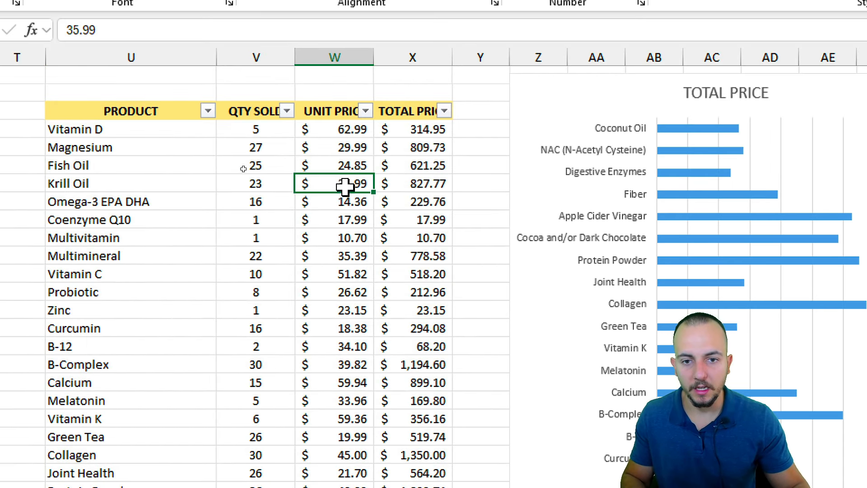
Sort the product sales table by Total Price from largest to smallest.
click(433, 110)
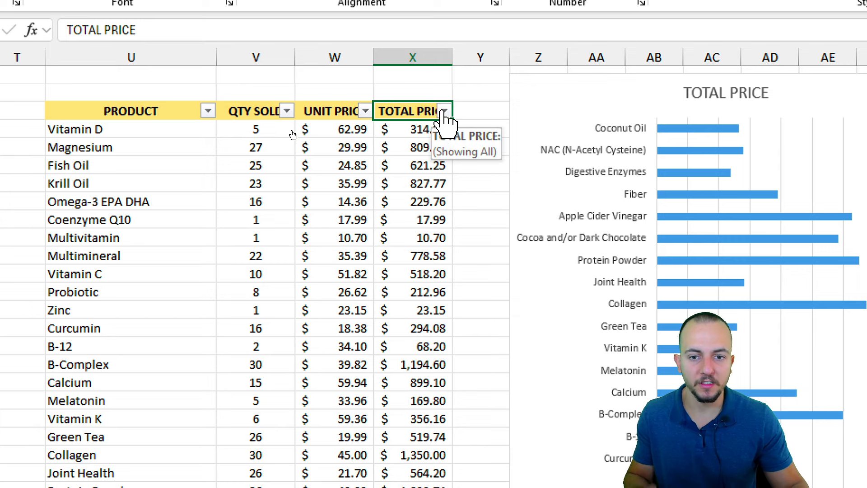
click(444, 111)
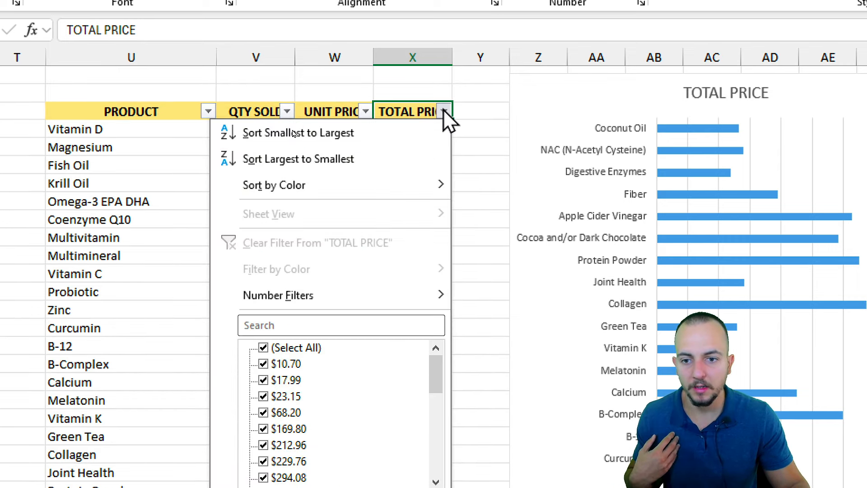
click(333, 156)
Sort the product sales table by Total Price from smallest to largest, putting the longest bars first in the chart.
click(444, 111)
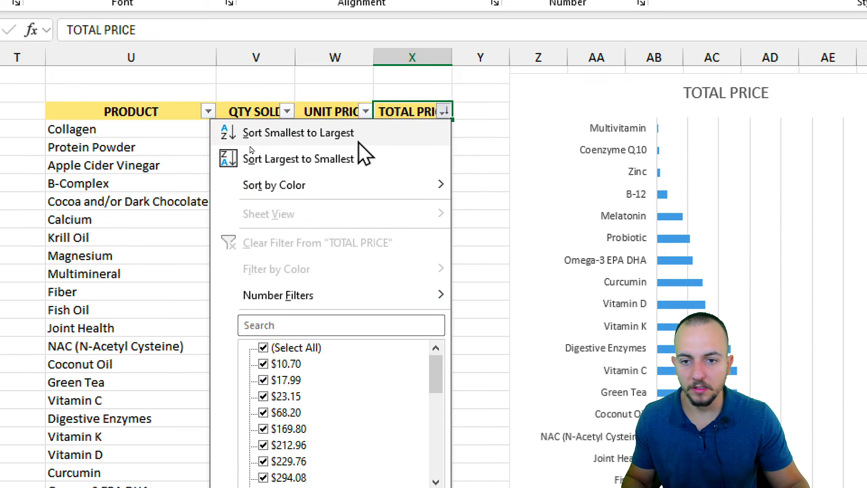
click(369, 135)
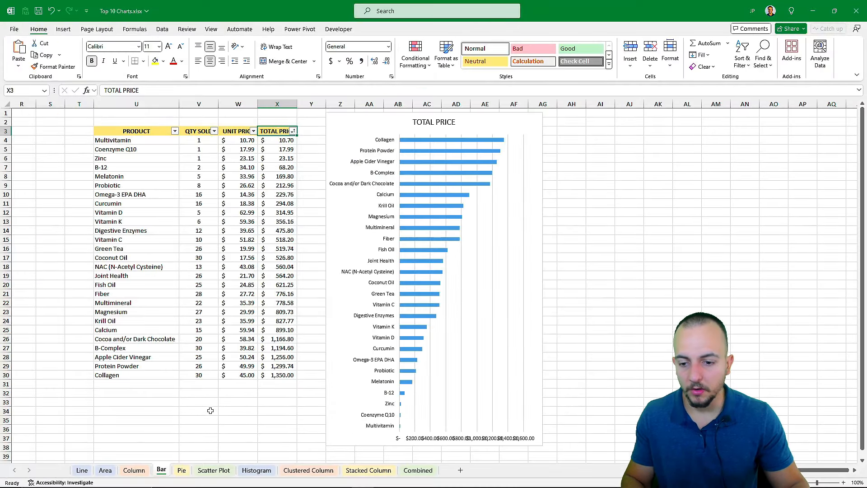
scroll(212, 351, left, 6)
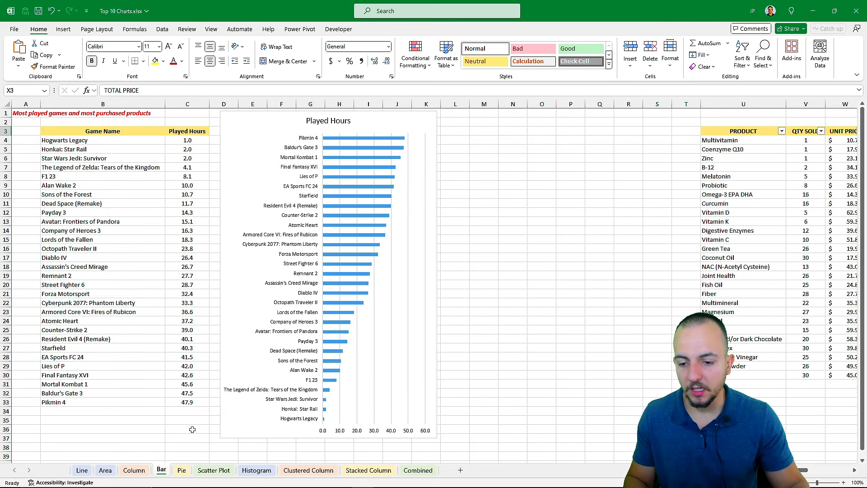
Open the Pie sheet and review the list of student names and their favorite sports.
click(182, 470)
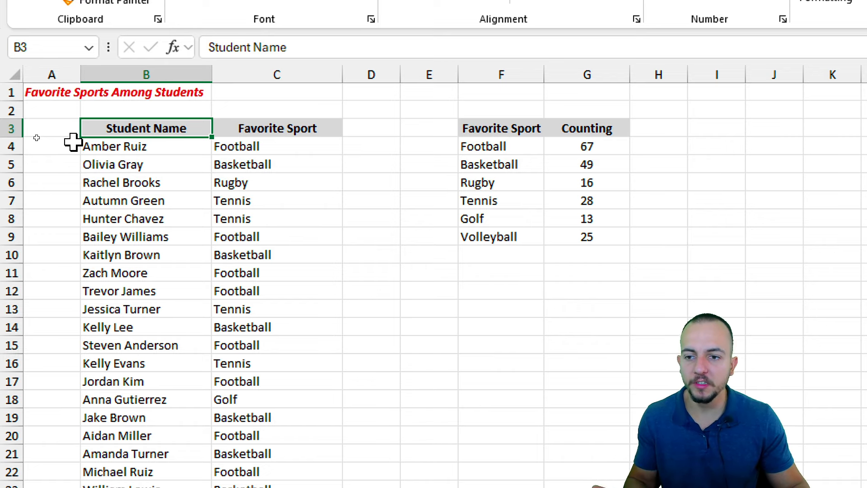
drag(170, 129, 149, 471)
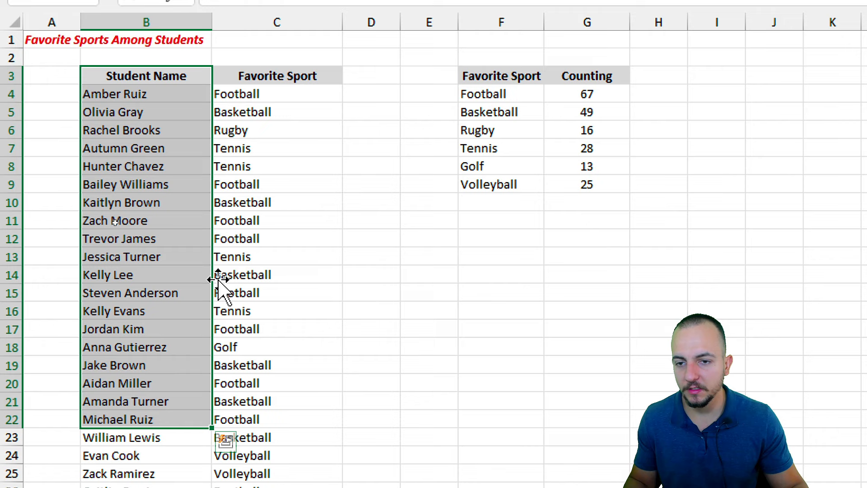
drag(278, 76, 282, 292)
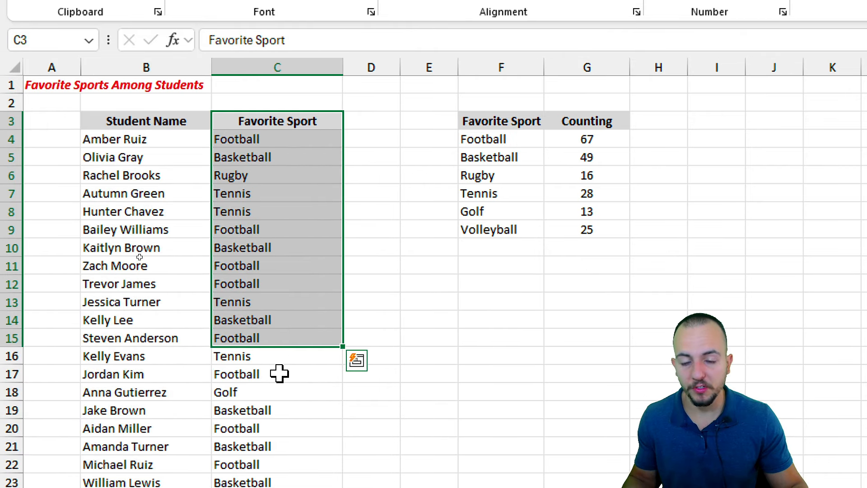
click(280, 152)
click(271, 171)
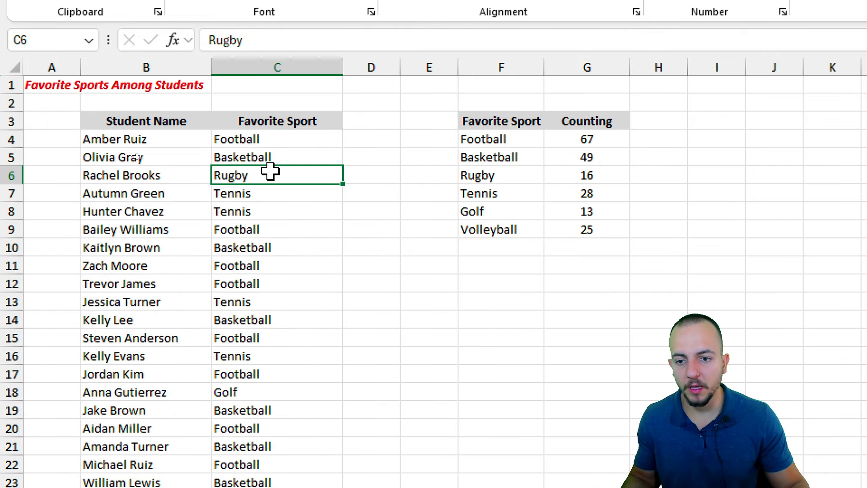
Examine the summary table of favorite sports and their counts, from Football through Volleyball.
drag(518, 120, 580, 218)
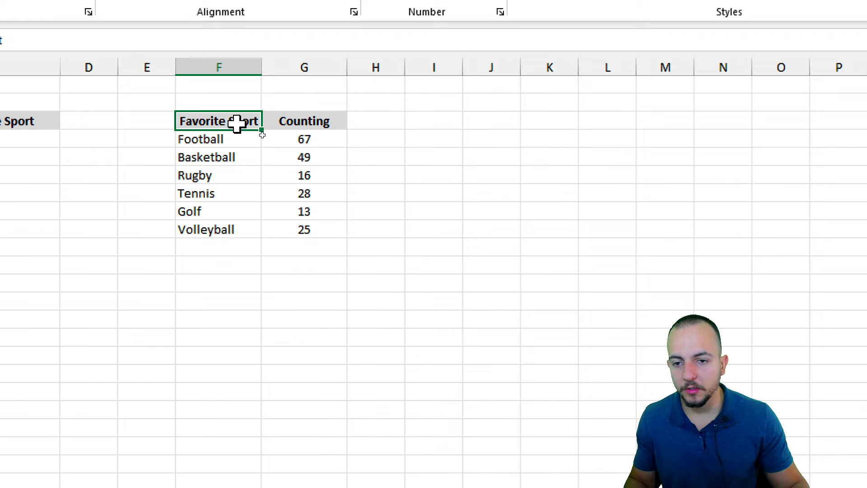
drag(298, 218, 300, 230)
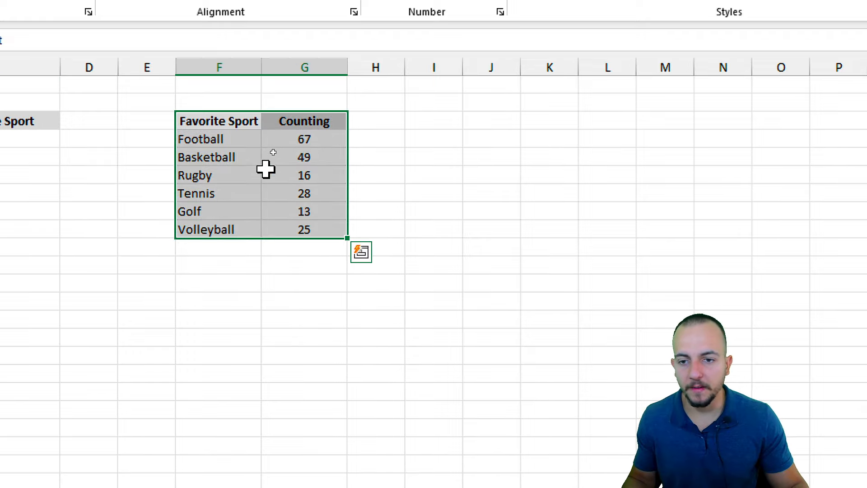
drag(234, 121, 235, 230)
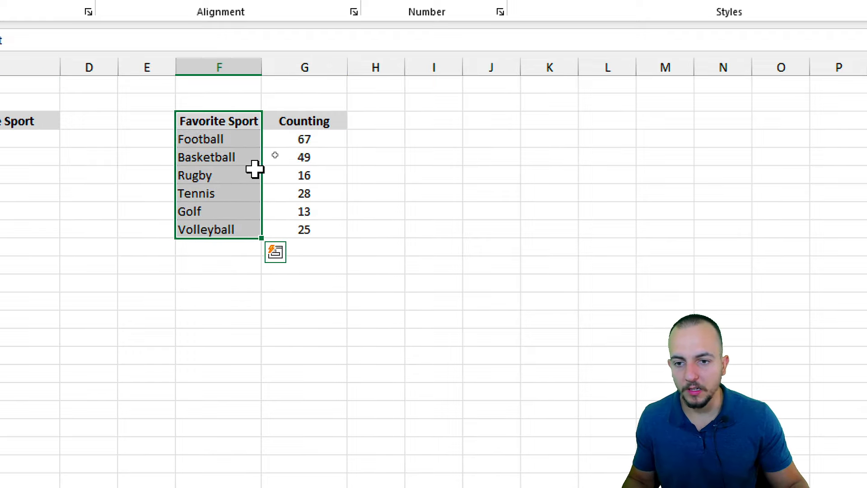
drag(313, 124, 309, 231)
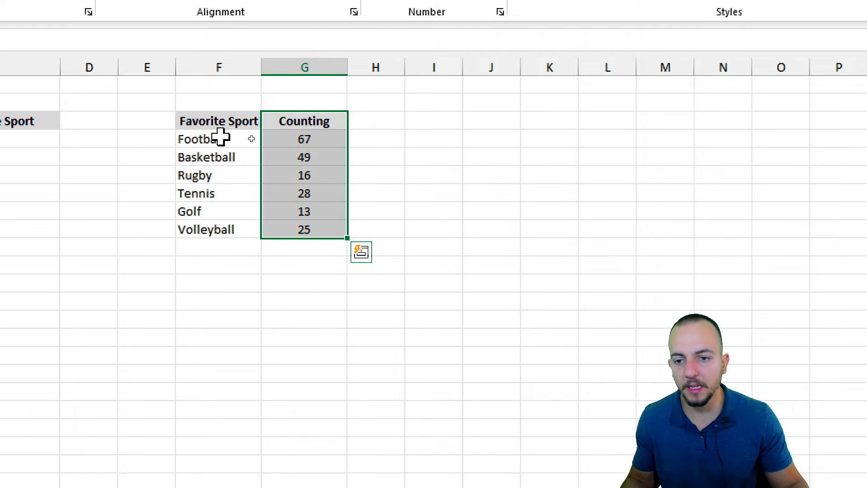
click(221, 139)
click(242, 175)
click(238, 192)
click(242, 208)
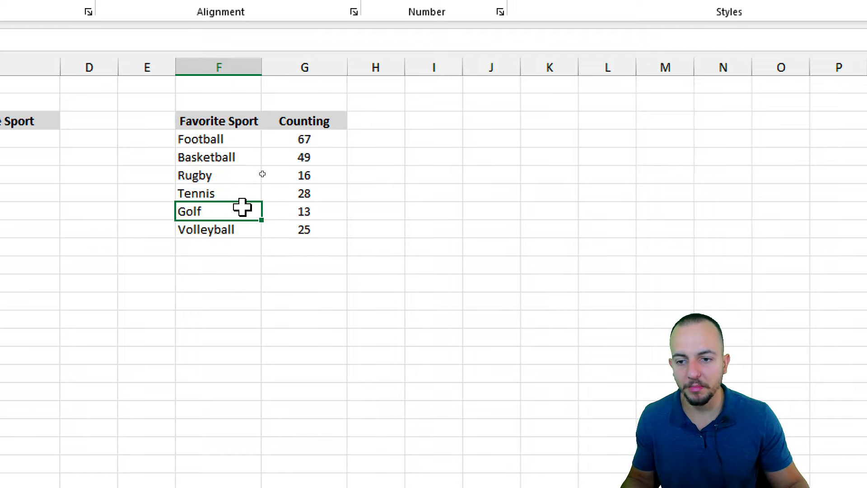
click(248, 229)
Select the Favorite Sport and Counting summary table with its headers and bring up the chart insertion commands.
drag(232, 122, 288, 224)
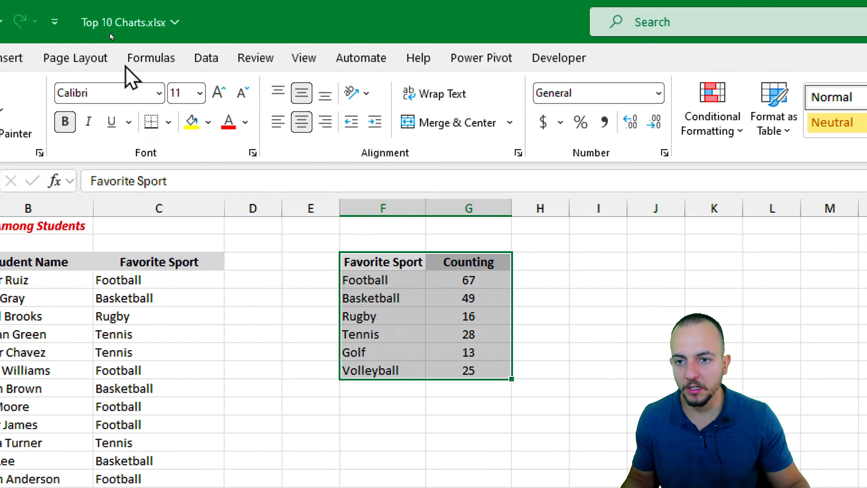
click(129, 60)
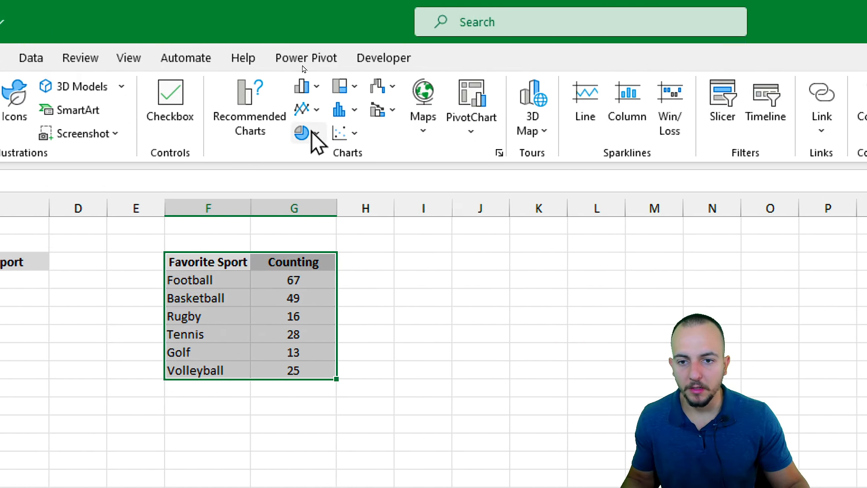
click(308, 109)
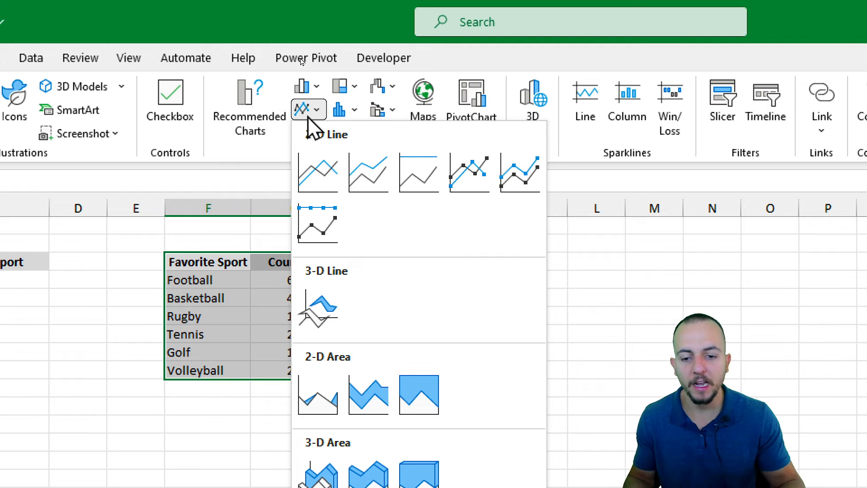
click(308, 116)
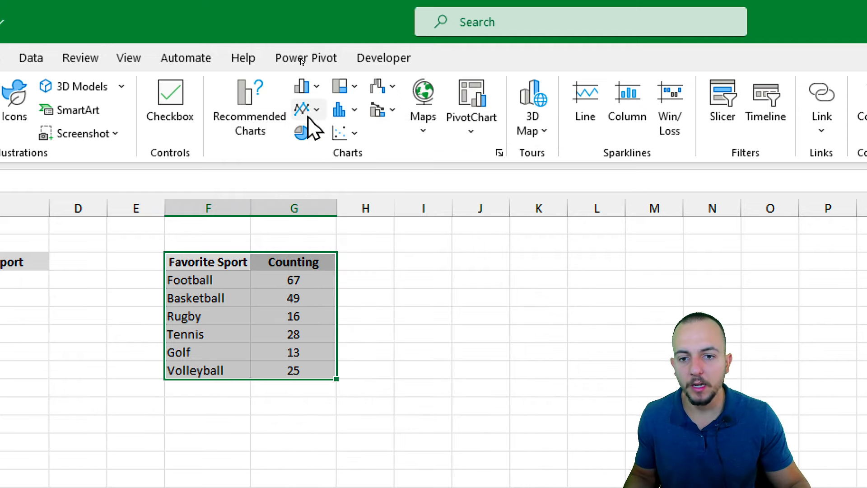
click(307, 87)
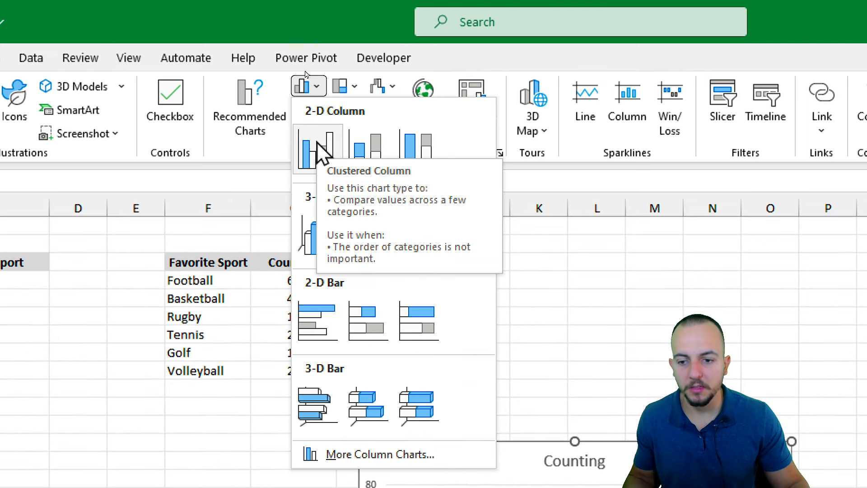
click(308, 87)
Insert a 2-D pie chart of the favorite sport counts and place it beside the summary table, over columns H to O.
click(308, 133)
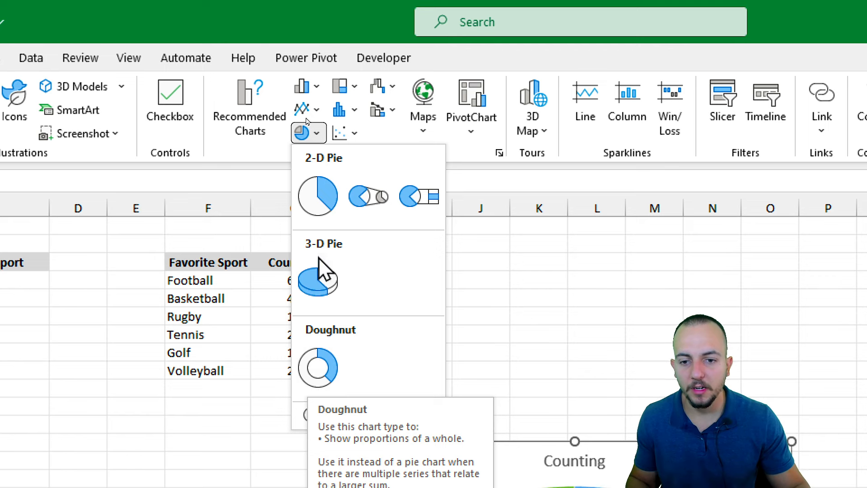
click(316, 194)
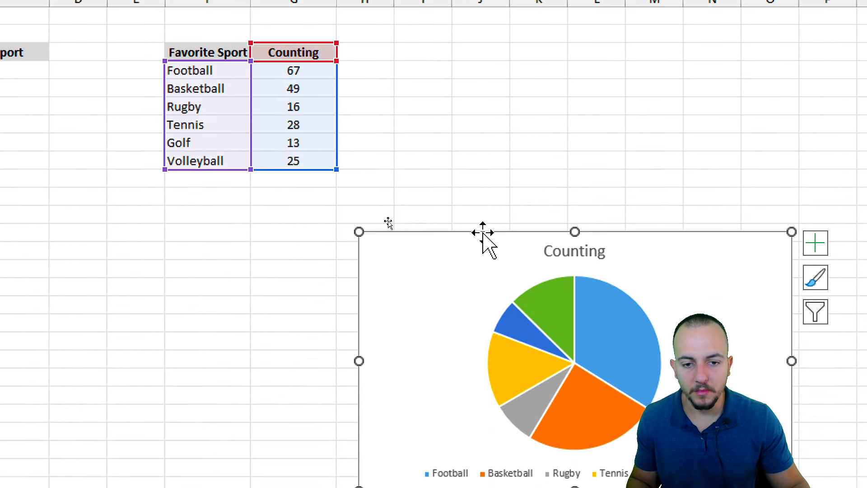
drag(483, 233, 469, 17)
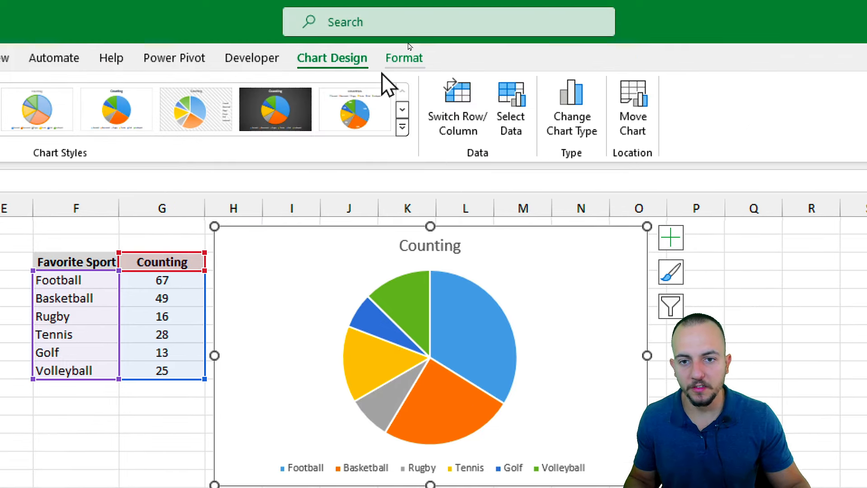
Apply chart Style 8 to the favorite sport pie chart and deselect the chart.
click(402, 128)
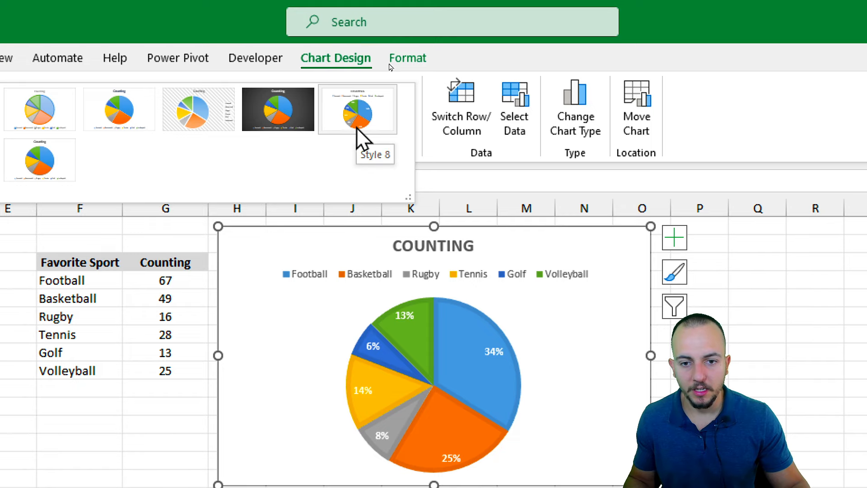
click(356, 127)
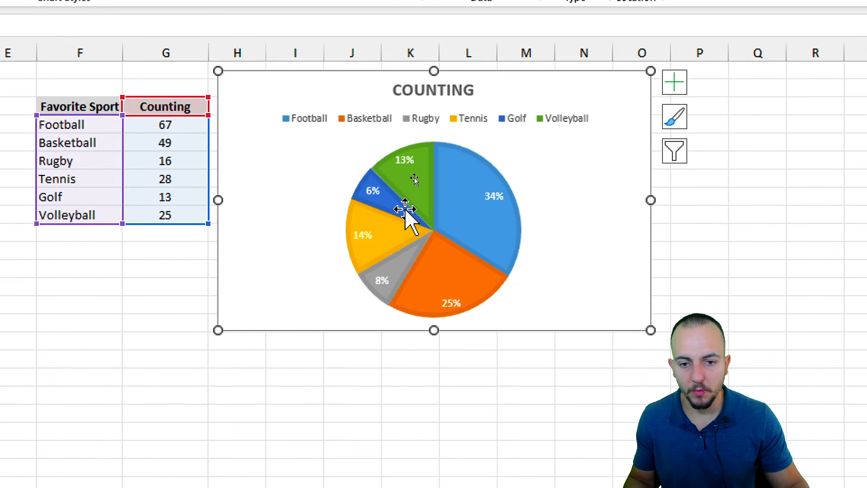
click(181, 288)
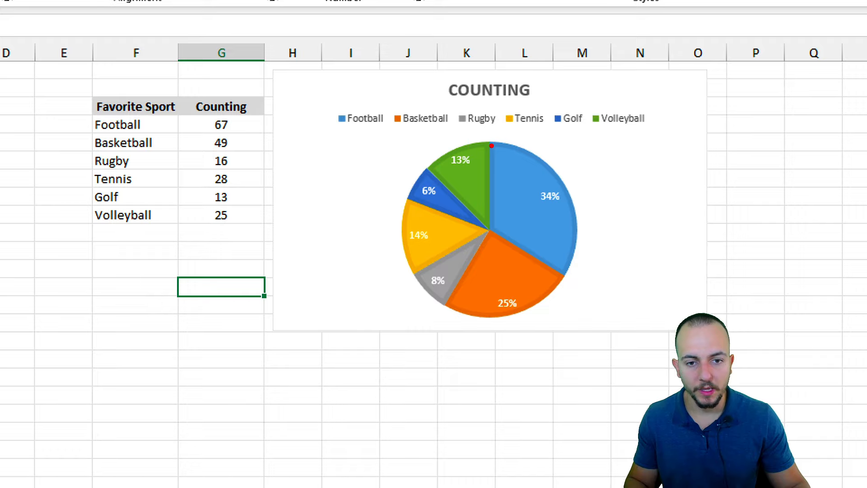
Outline the Football and Basketball slices in red, clear those marks, and briefly mark the whole pie for emphasis.
mouse_move(492, 137)
mouse_down()
mouse_move(492, 201)
mouse_move(526, 251)
mouse_move(566, 272)
mouse_move(575, 180)
mouse_move(492, 138)
mouse_up()
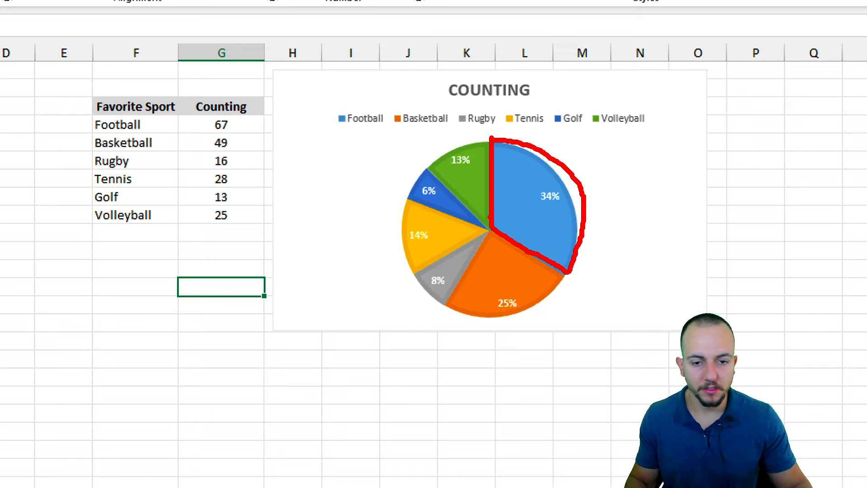
mouse_move(492, 228)
mouse_down()
mouse_move(444, 294)
mouse_move(477, 317)
mouse_move(548, 296)
mouse_move(561, 268)
mouse_up()
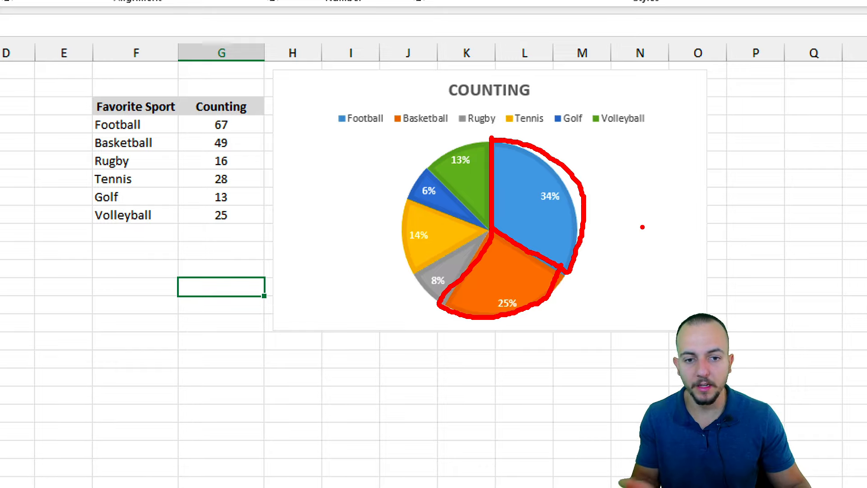
key(ctrl+z)
key(ctrl+z)
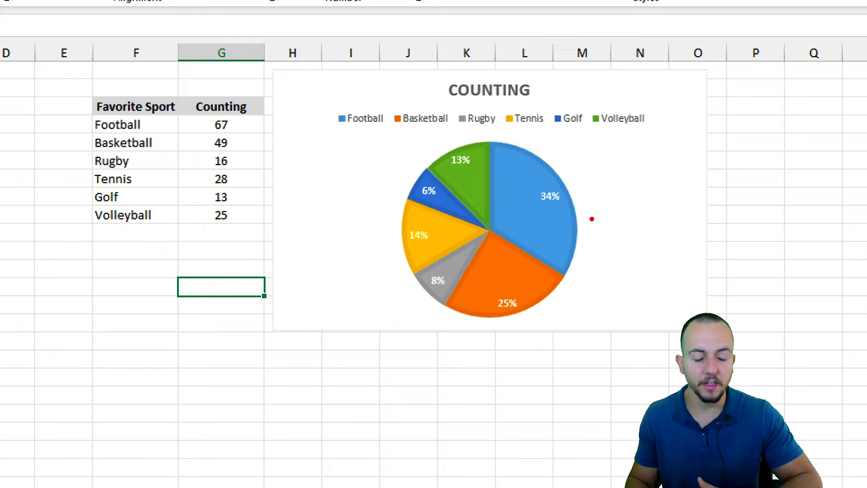
mouse_move(380, 133)
mouse_down()
mouse_move(499, 211)
mouse_move(605, 330)
mouse_up()
drag(583, 288, 678, 336)
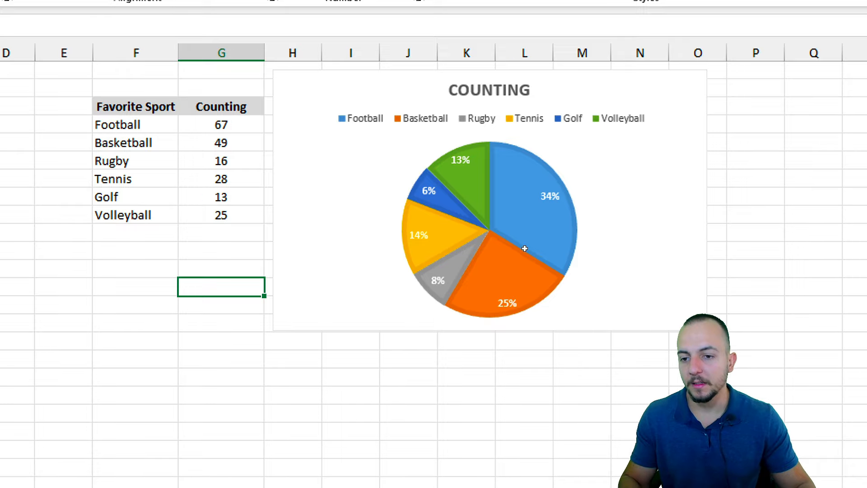
Add the categories Cat 1, Cat 2, Cat 3, Cat 4 and Cat 5 below Volleyball in the summary table.
scroll(113, 240, left, 2)
click(253, 230)
drag(266, 216, 376, 418)
click(276, 236)
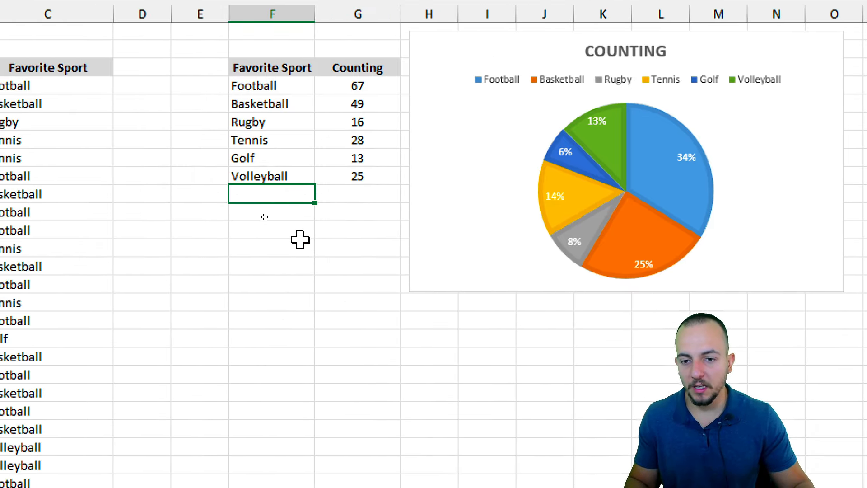
text(A)
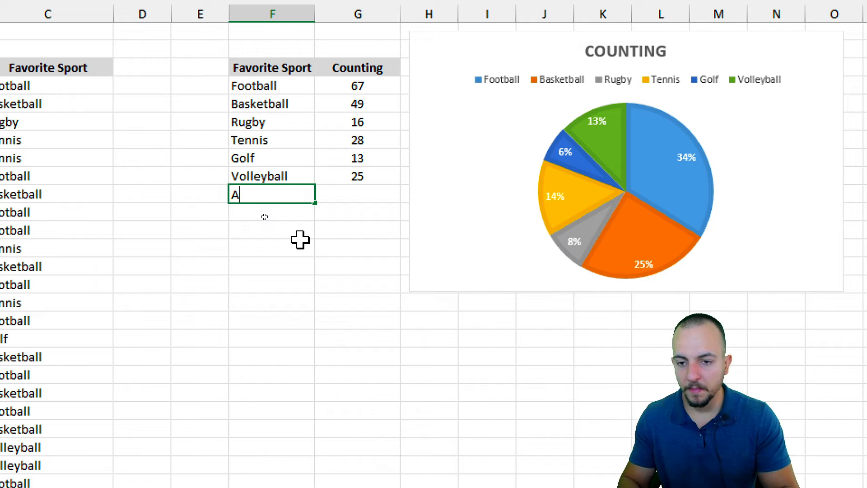
key(BackSpace)
text(Cat 1)
key(Return)
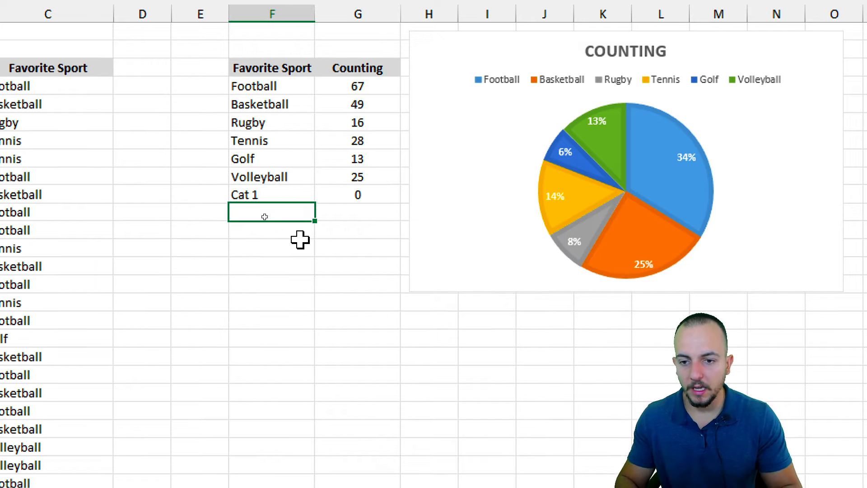
text(Cat 2)
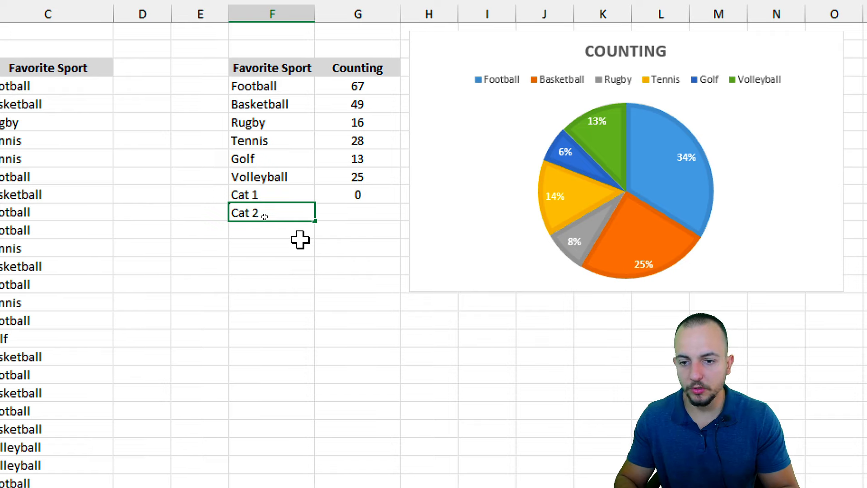
key(Return)
text(Cat 3)
key(Return)
text(Cat 4)
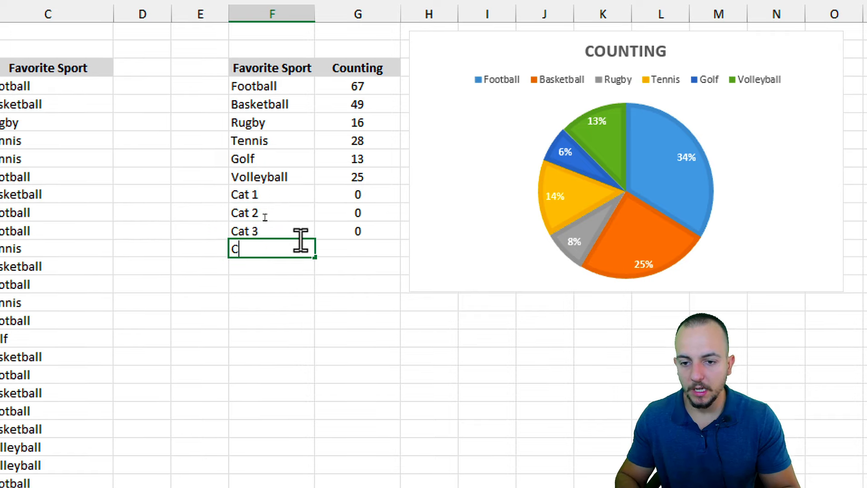
key(Return)
text(Cat 5)
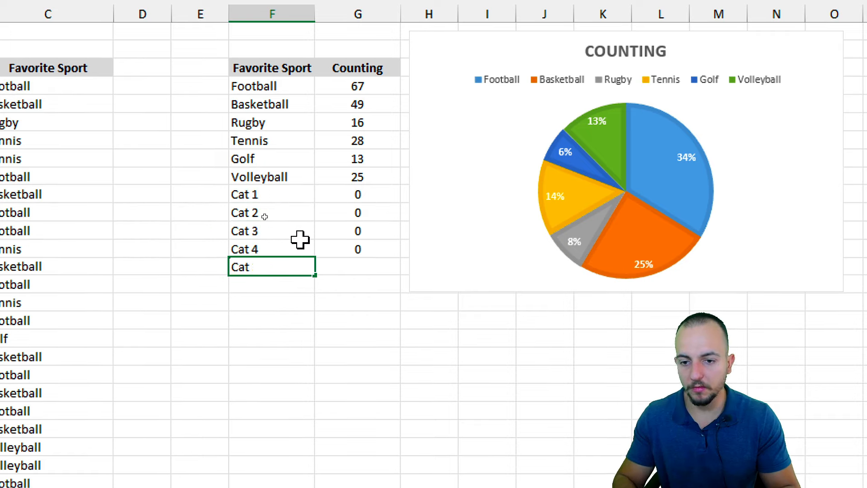
key(Return)
Enter the counts 20, 30, 10, 15 and 5 for Cat 1 through Cat 5 in the Counting column.
click(345, 185)
scroll(325, 422, down, 1)
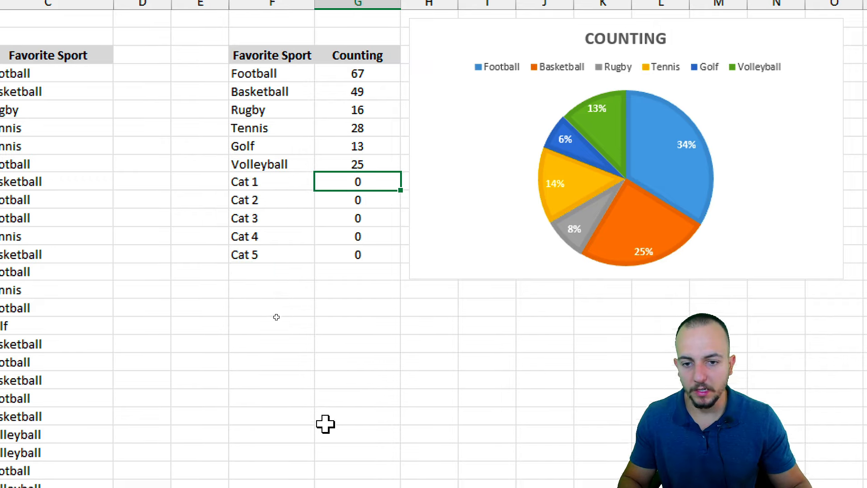
text(20)
key(Return)
text(30)
key(Return)
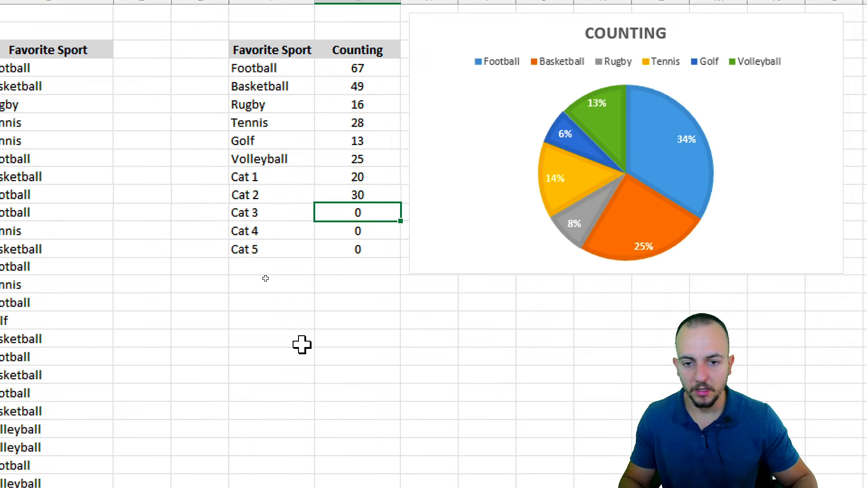
text(10)
key(Return)
text(15)
key(Return)
text(5)
key(Return)
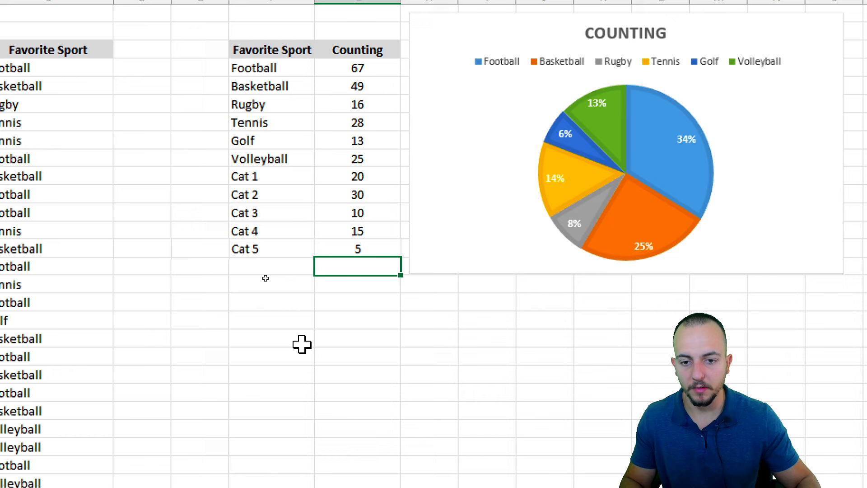
Extend the pie chart's source range down to include Cat 1 through Cat 5, and deselect the chart.
click(410, 271)
drag(315, 166, 327, 252)
click(385, 297)
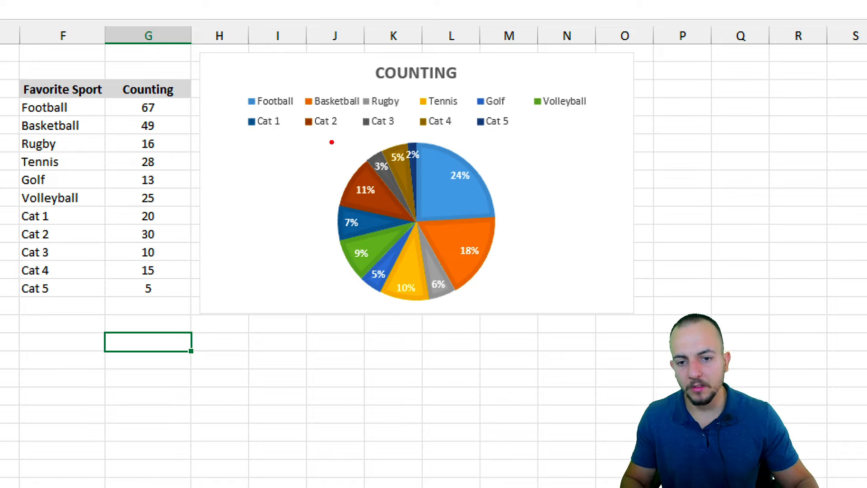
Highlight the crowded pie with a red box and arrow, and review the category names from Football to Cat 5.
mouse_move(319, 136)
mouse_down()
mouse_move(468, 204)
mouse_move(517, 305)
mouse_move(597, 310)
mouse_up()
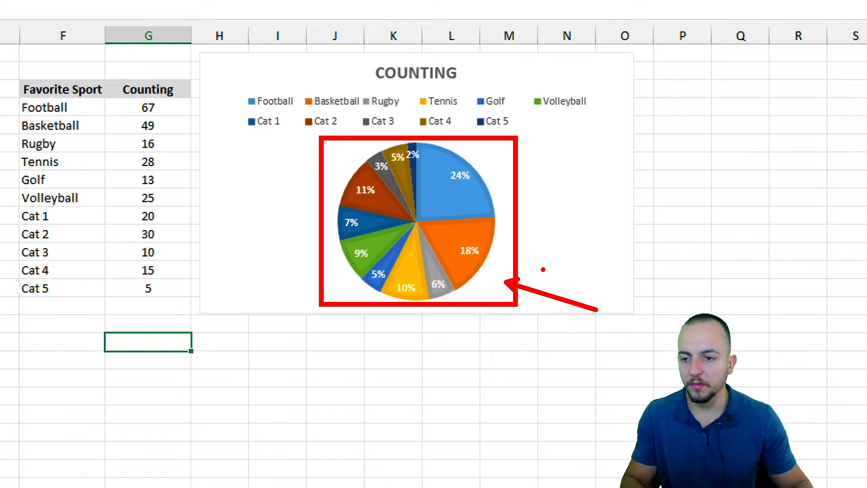
drag(70, 109, 78, 288)
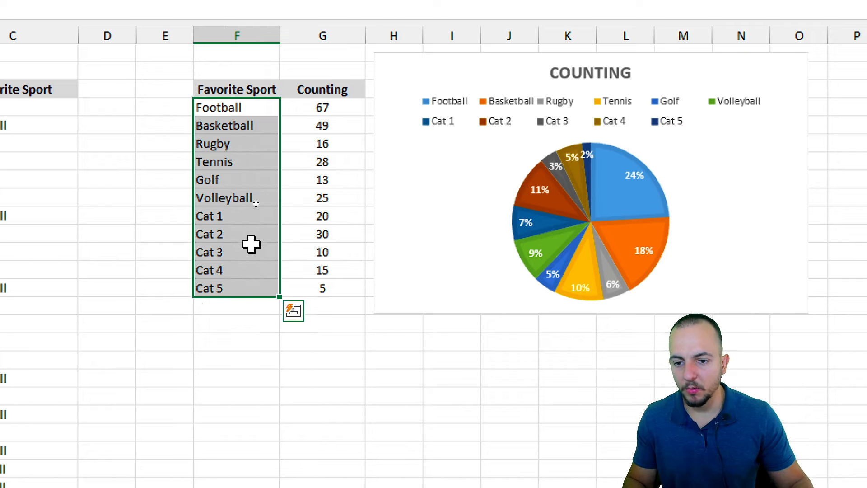
click(249, 287)
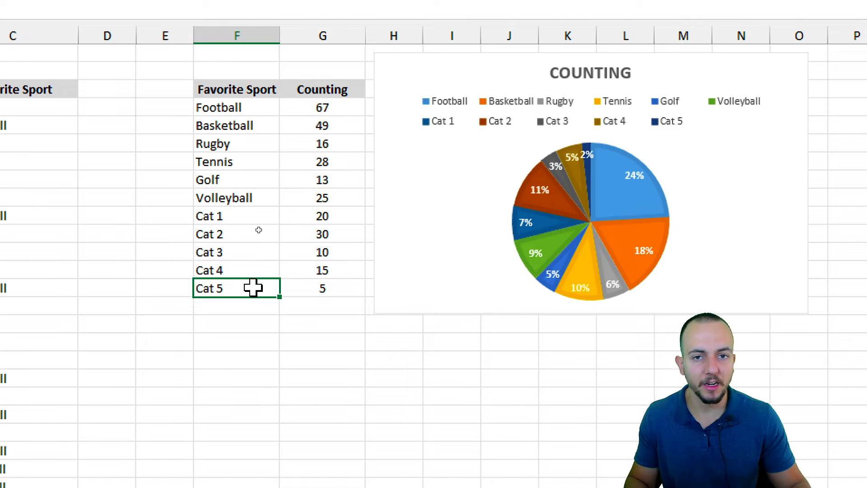
Reduce the pie chart's source range to Football through Volleyball and delete the Cat 1 to Cat 5 names and counts.
click(412, 286)
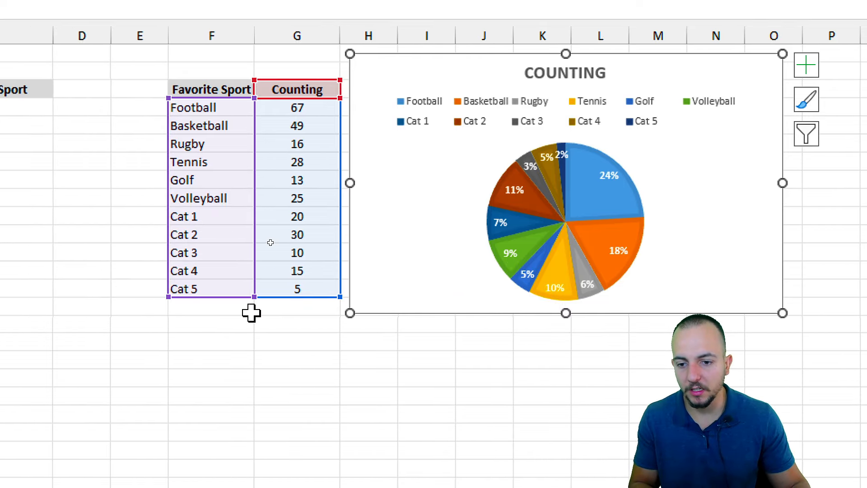
drag(255, 296, 260, 205)
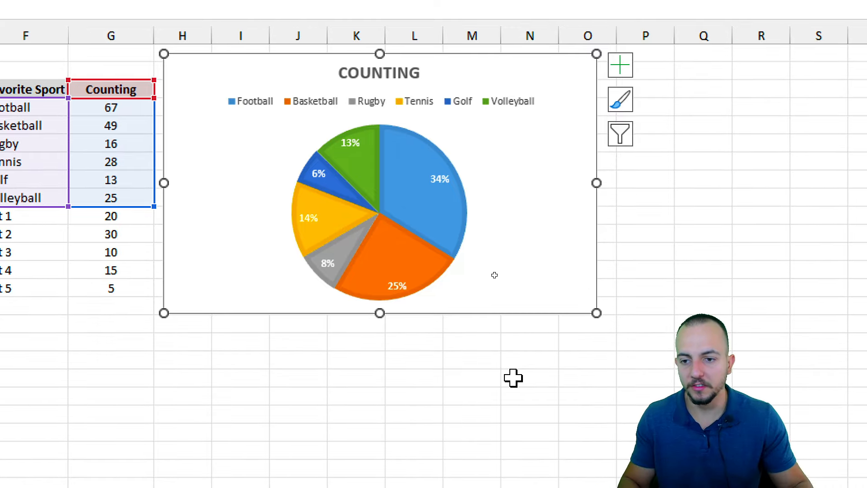
click(18, 289)
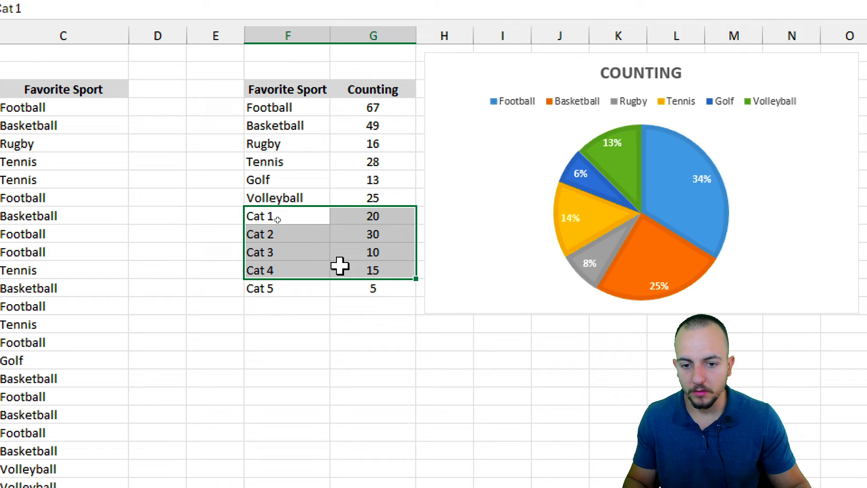
drag(339, 265, 342, 284)
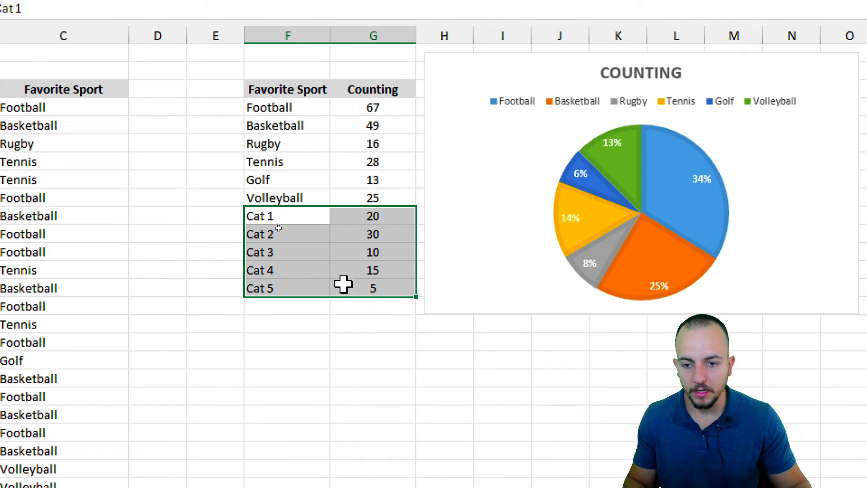
key(Delete)
click(379, 362)
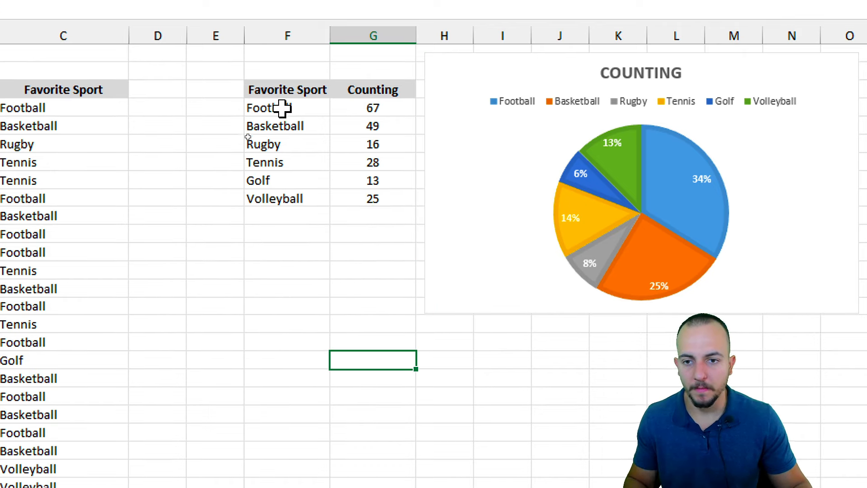
Insert a 2-D clustered bar chart from the Favorite Sport and Counting table and place it below the table.
drag(280, 89, 352, 195)
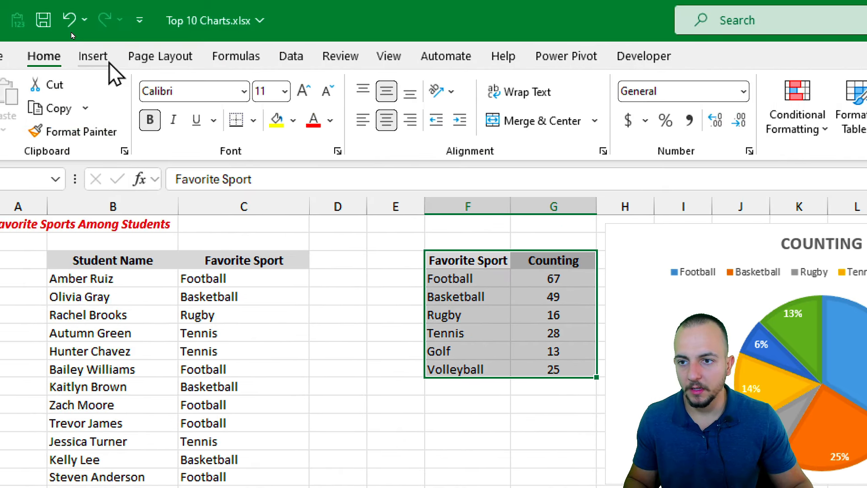
click(94, 55)
click(567, 85)
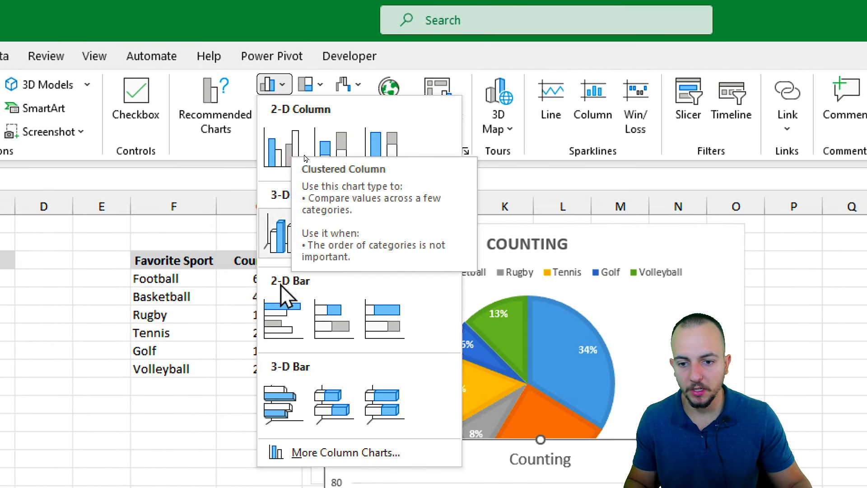
click(289, 329)
drag(421, 193, 75, 141)
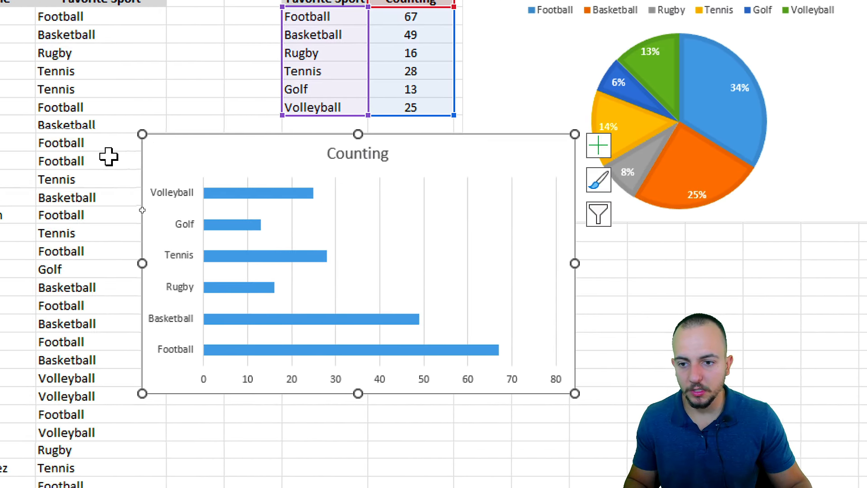
click(199, 91)
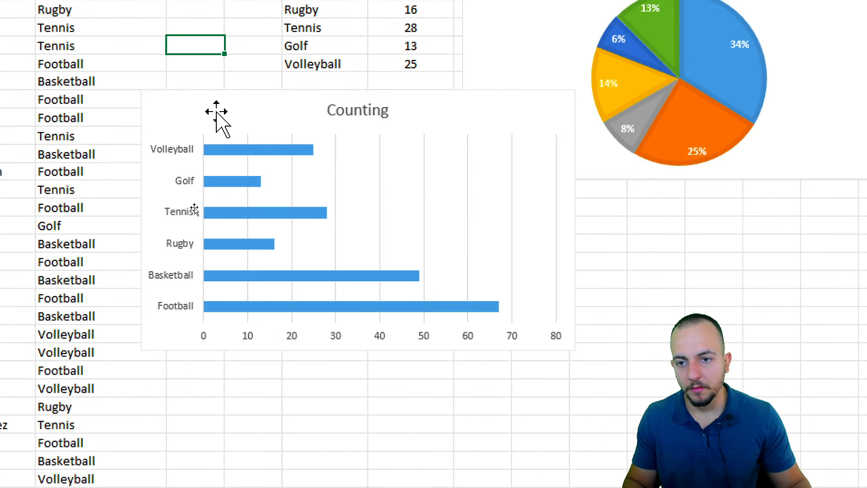
Frame the Football bar of the Counting bar chart in red to examine it against the pie chart.
click(186, 92)
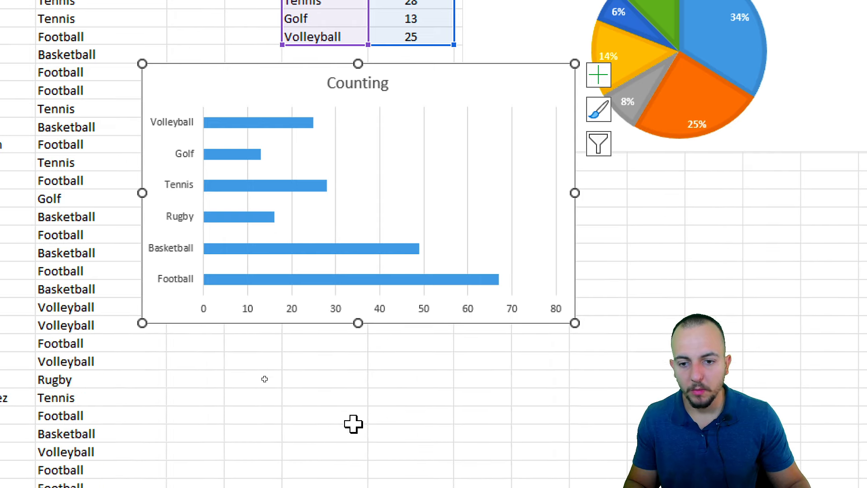
click(353, 418)
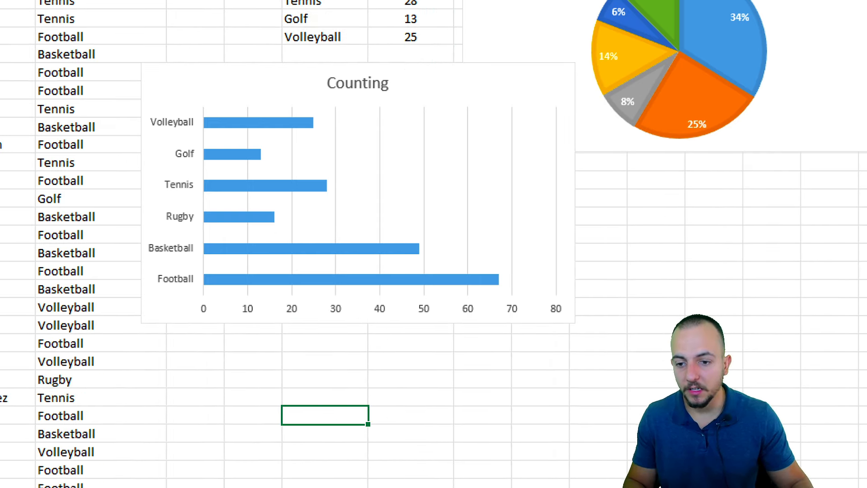
mouse_move(145, 262)
mouse_down()
mouse_move(339, 310)
mouse_move(516, 298)
mouse_up()
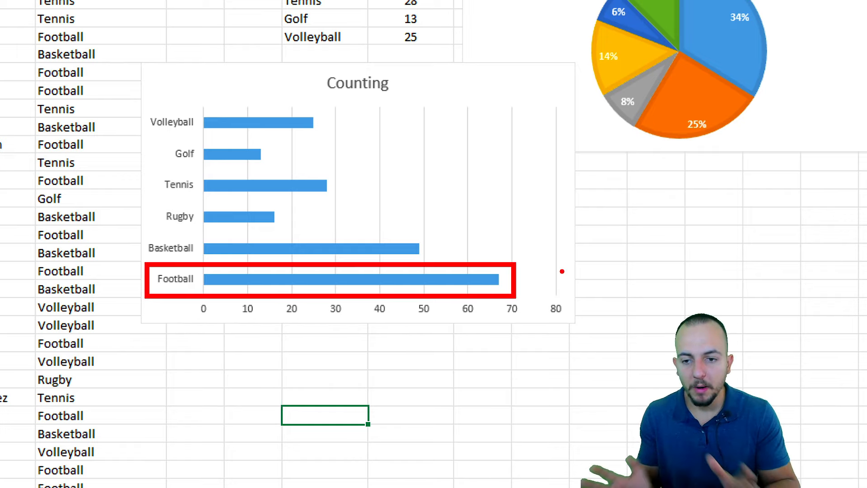
drag(141, 137, 294, 170)
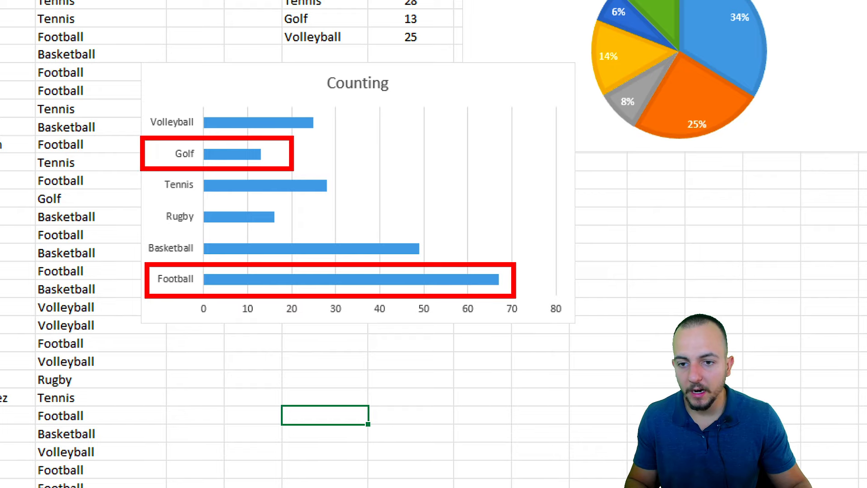
key(Escape)
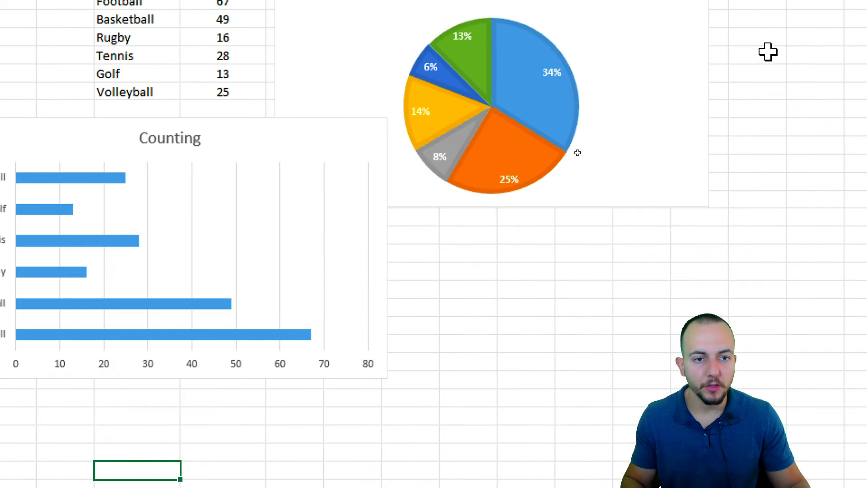
key(ctrl+2)
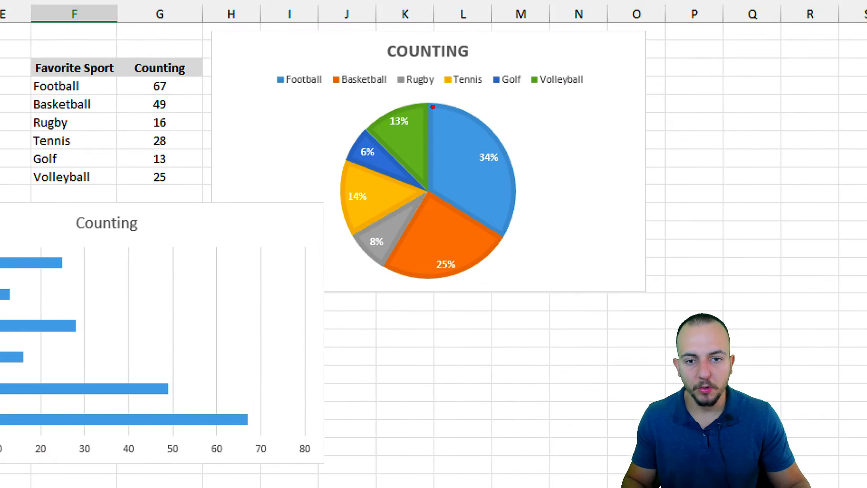
mouse_move(431, 105)
mouse_down()
mouse_move(399, 105)
mouse_move(354, 146)
mouse_move(337, 208)
mouse_move(348, 247)
mouse_move(433, 276)
mouse_move(515, 233)
mouse_move(482, 116)
mouse_move(422, 106)
mouse_move(421, 168)
mouse_move(495, 238)
mouse_move(433, 185)
mouse_move(369, 280)
mouse_up()
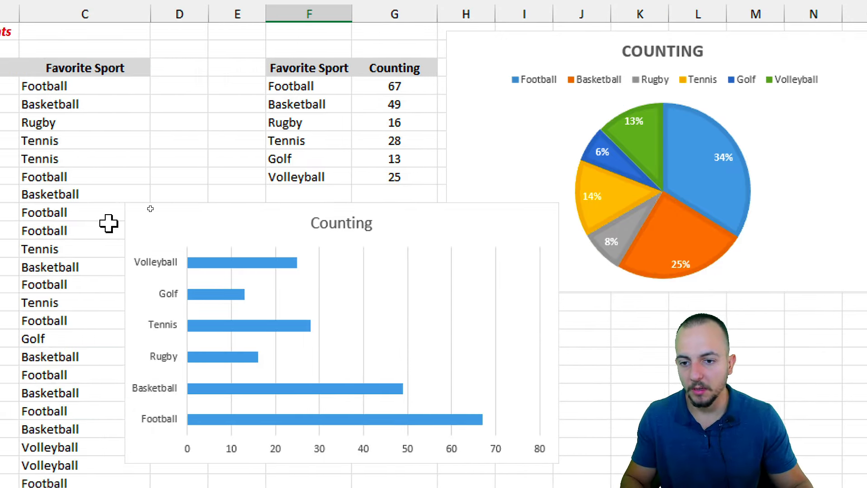
Delete the Counting bar chart below the favorite sport summary table.
click(185, 209)
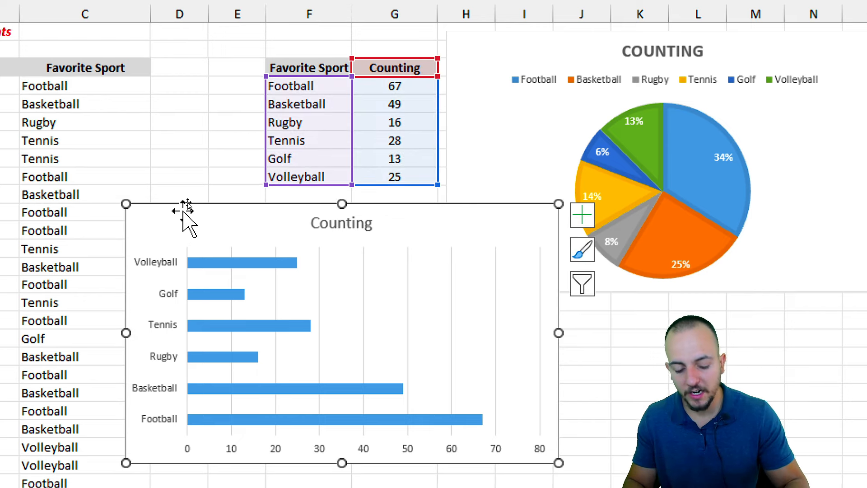
key(Delete)
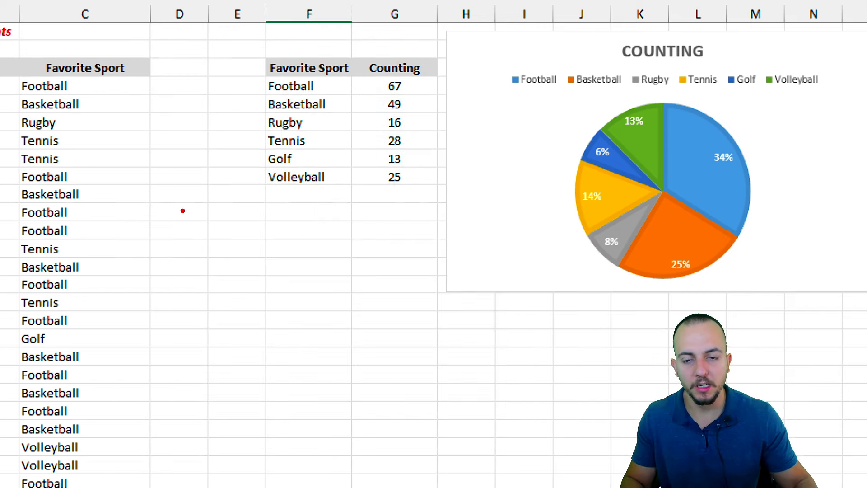
mouse_move(261, 72)
mouse_down()
mouse_move(334, 140)
mouse_move(346, 191)
mouse_move(407, 139)
mouse_move(424, 78)
mouse_up()
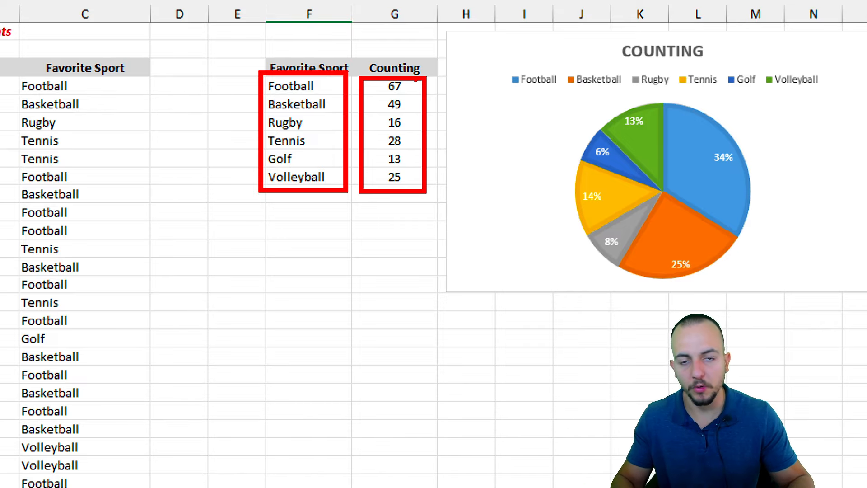
key(Escape)
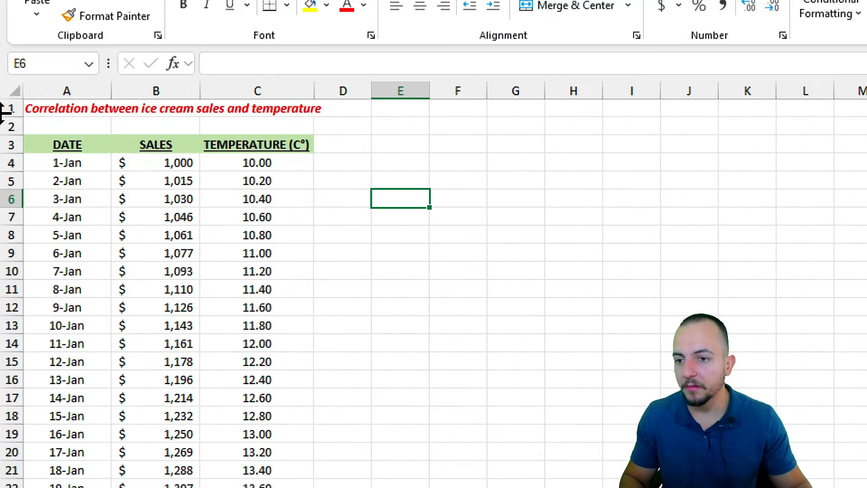
Examine the date, sales and temperature columns of the ice cream correlation table.
click(26, 115)
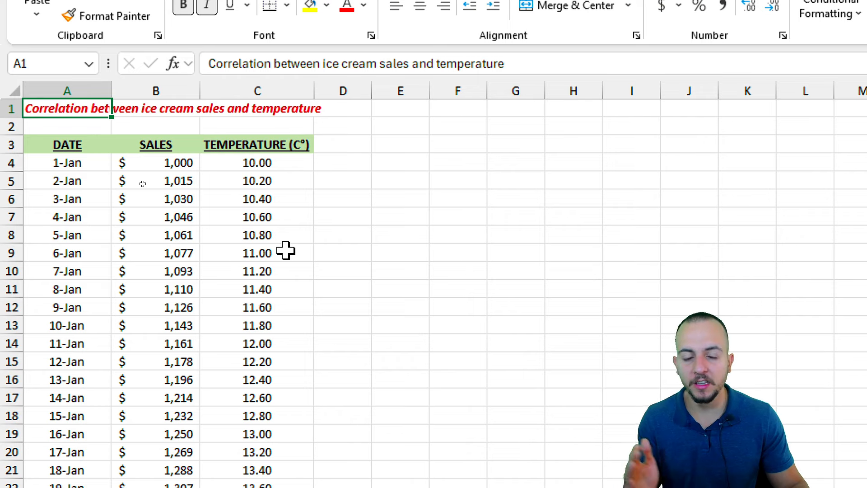
click(190, 169)
click(257, 174)
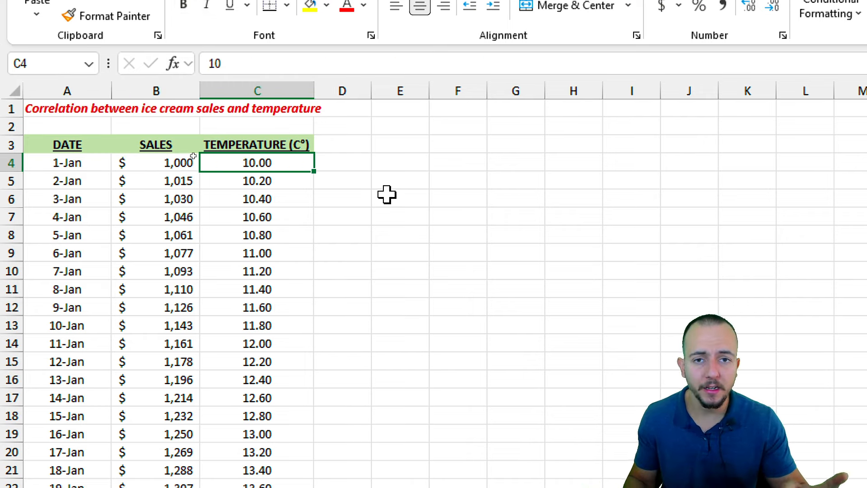
click(131, 162)
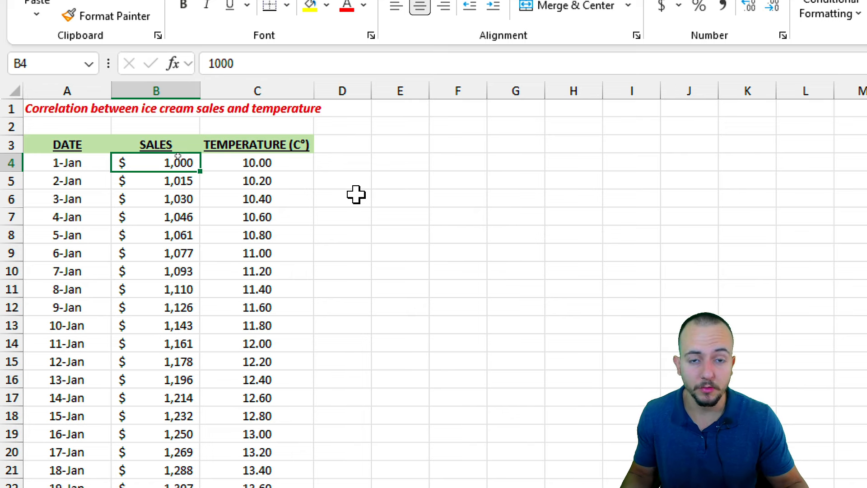
drag(178, 144, 236, 235)
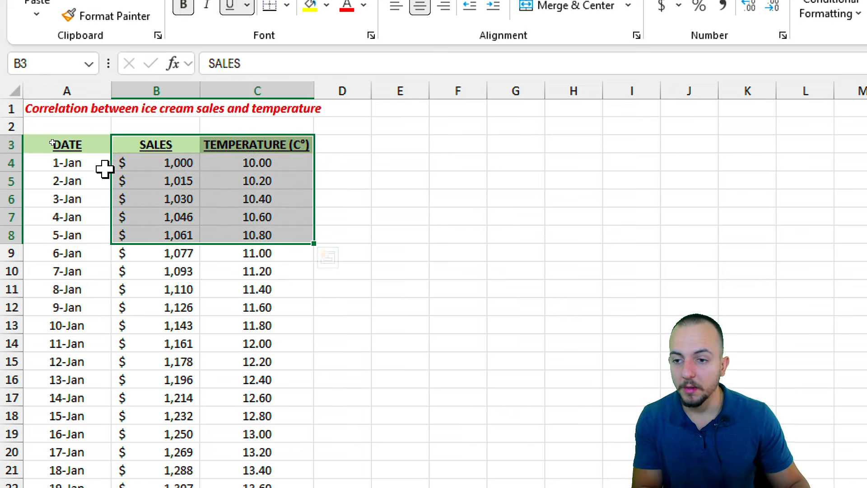
click(95, 144)
drag(94, 144, 90, 318)
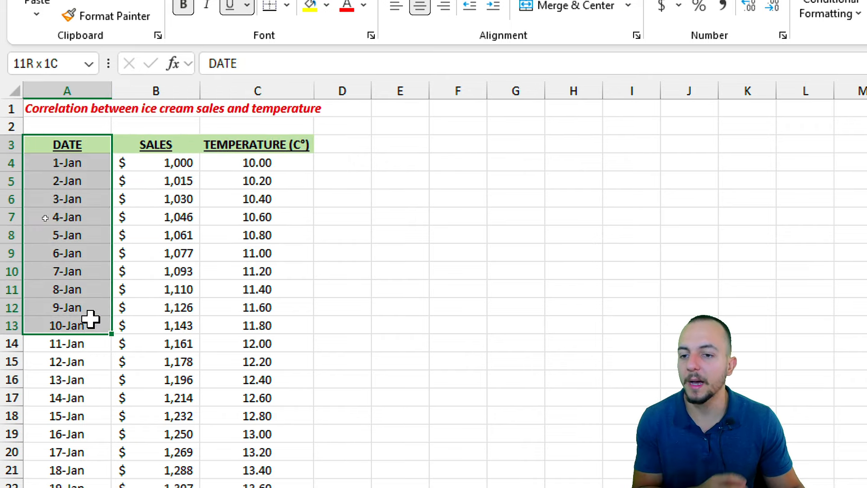
drag(90, 318, 171, 487)
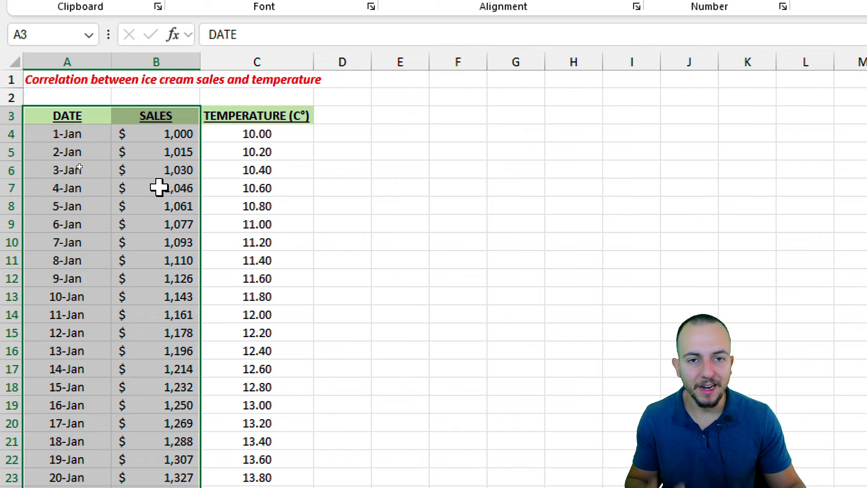
Insert a markers-only scatter chart from the full Sales and Temperature columns, including their headers.
drag(178, 118, 234, 189)
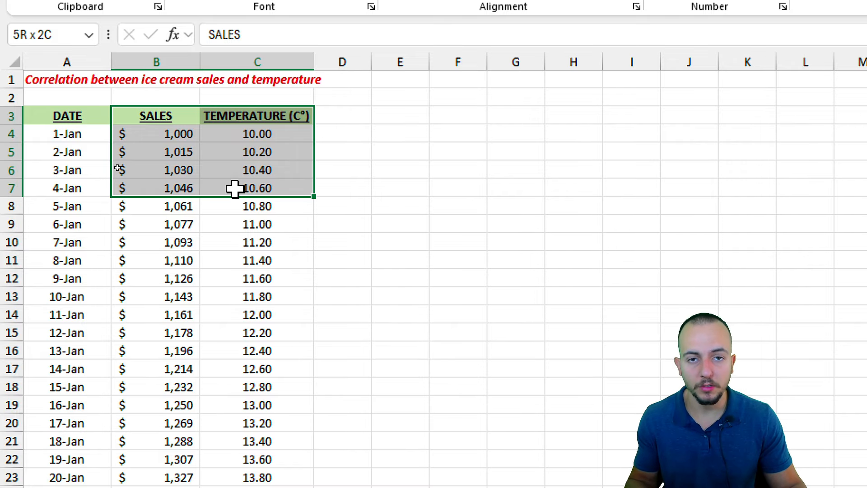
drag(234, 189, 272, 487)
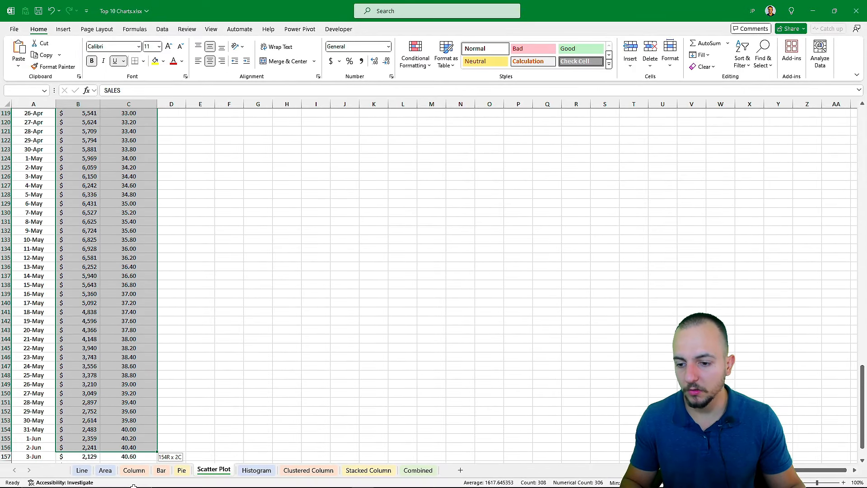
drag(134, 485, 136, 478)
scroll(269, 232, up, 20)
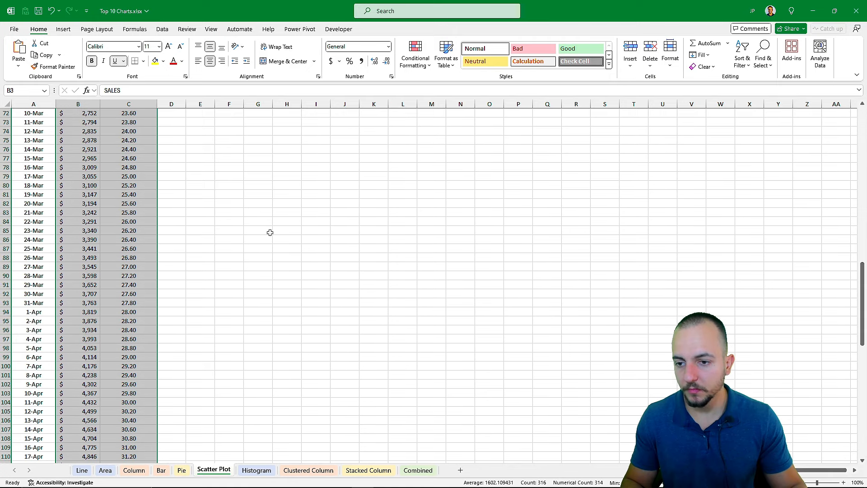
scroll(269, 234, up, 8)
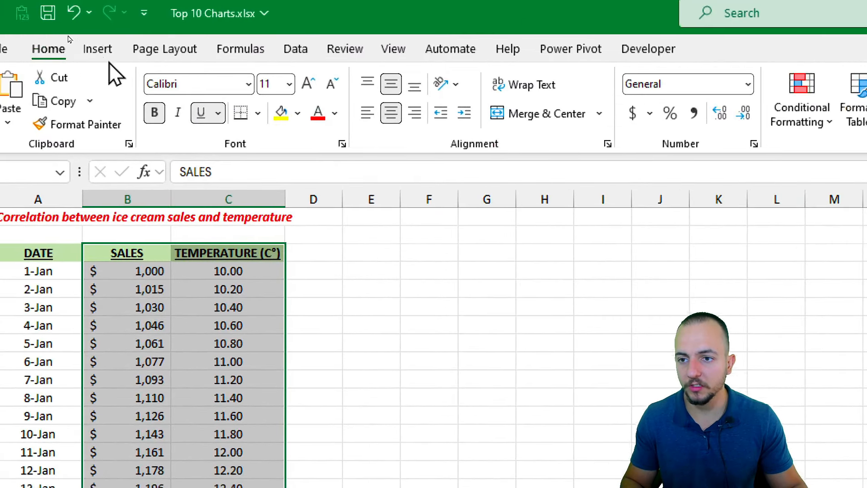
click(64, 28)
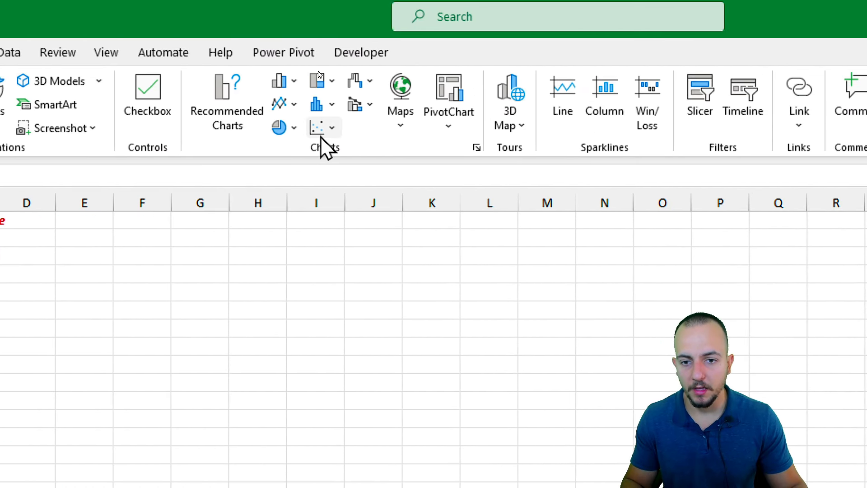
click(323, 131)
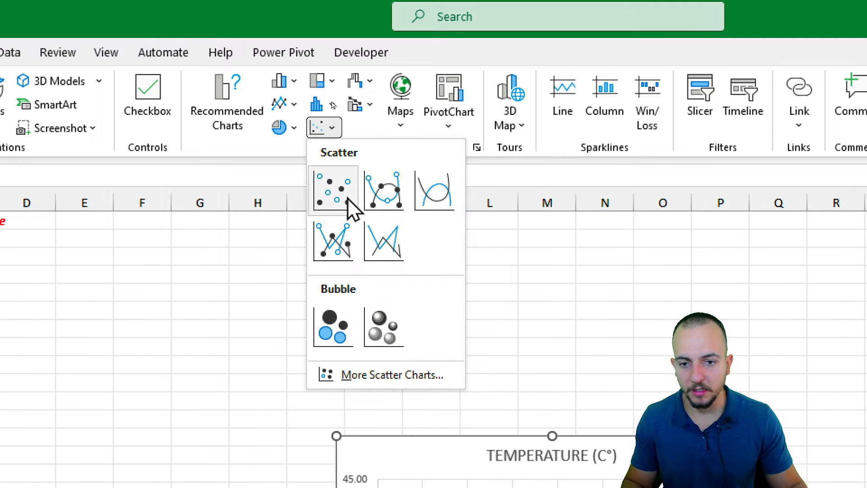
click(349, 208)
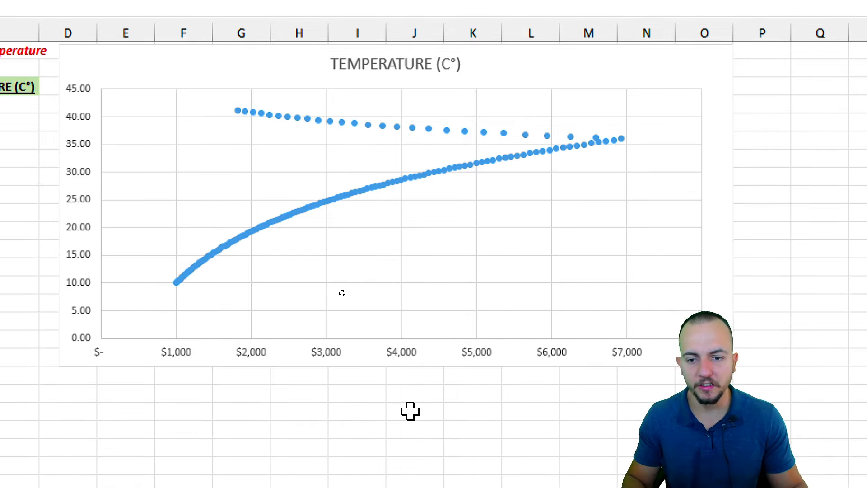
Compare the scatter chart's hottest and coldest points with their values on the sales and temperature axes.
mouse_move(239, 97)
mouse_down()
mouse_move(225, 105)
mouse_move(252, 112)
mouse_move(232, 100)
mouse_up()
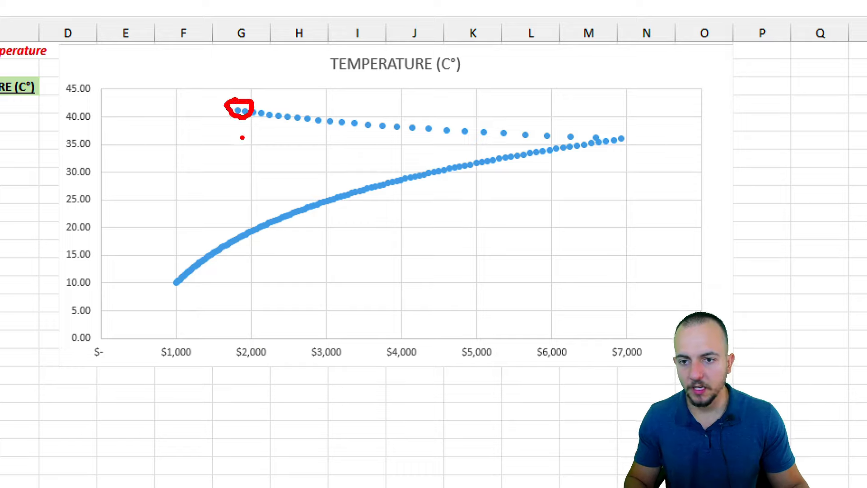
mouse_move(236, 138)
mouse_down()
mouse_move(251, 138)
mouse_move(243, 339)
mouse_up()
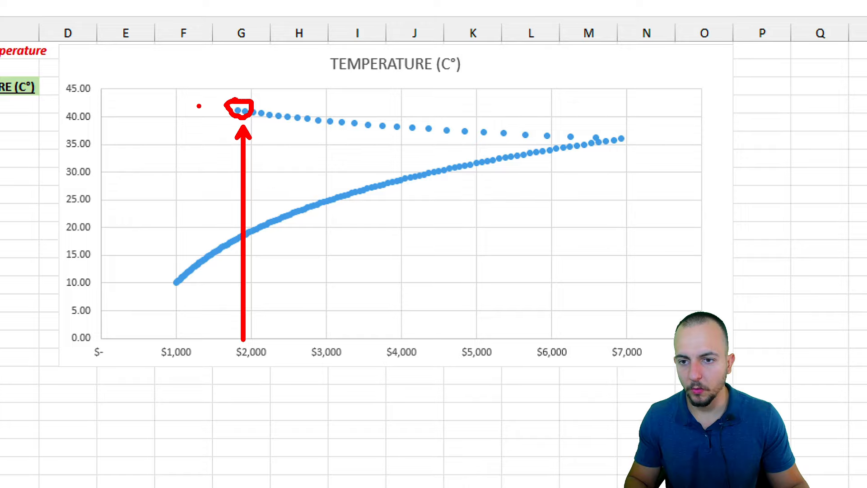
drag(107, 106, 215, 106)
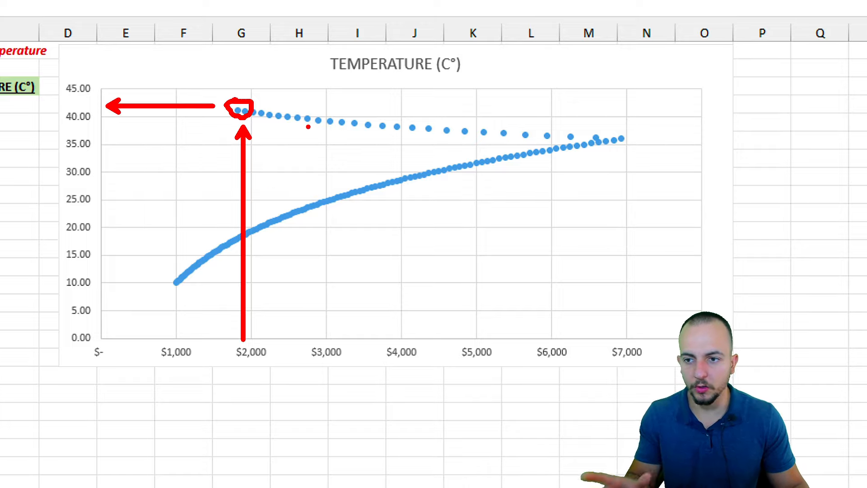
key(Escape)
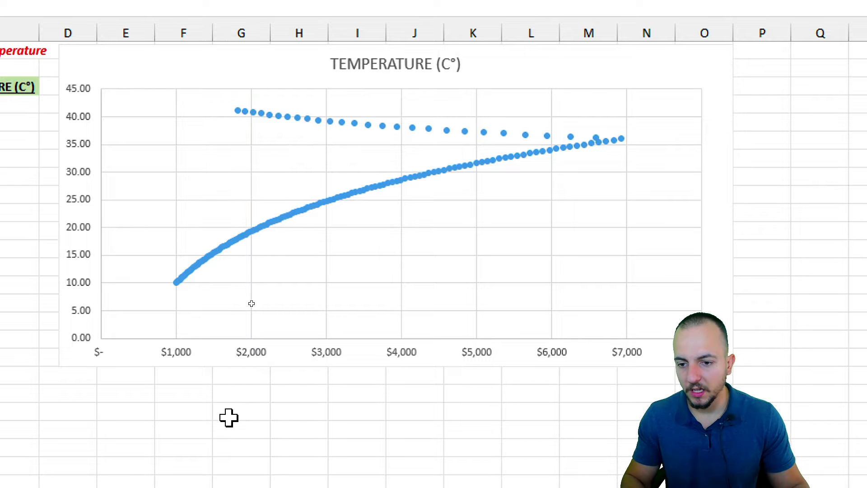
key(ctrl+2)
drag(165, 241, 190, 264)
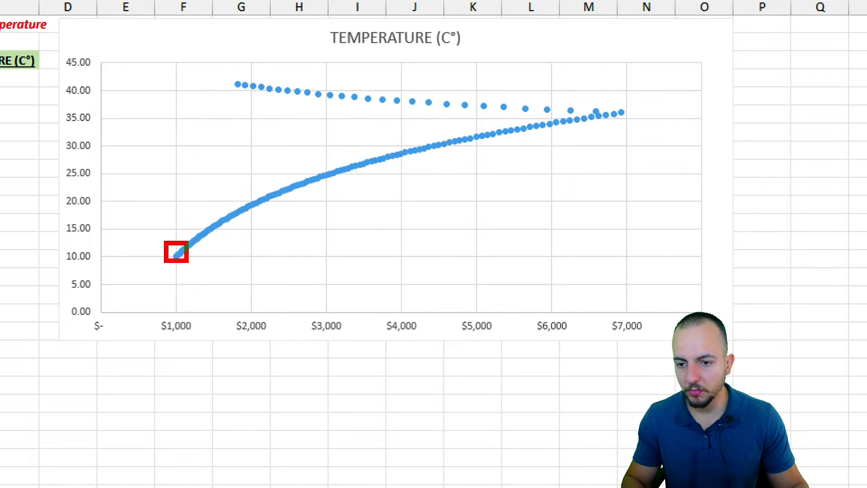
drag(177, 310, 177, 269)
drag(99, 255, 161, 254)
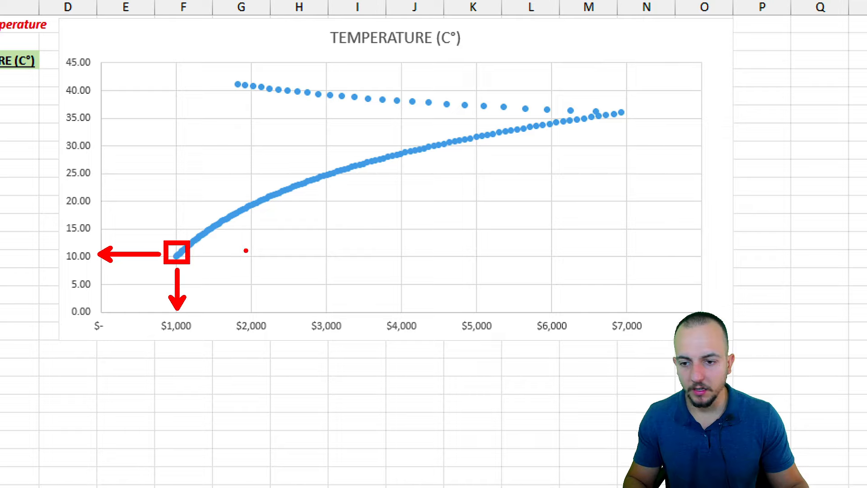
key(ctrl+z)
key(ctrl+z)
key(ctrl+z)
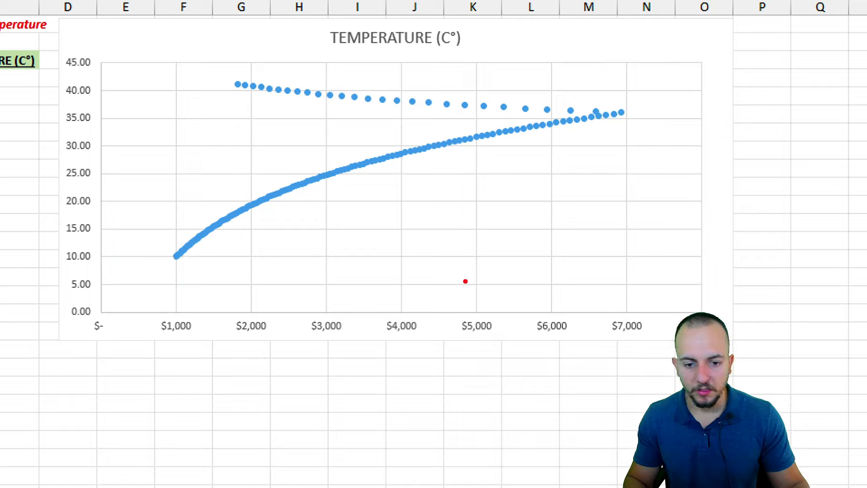
Trace the $5,000 sales level on the scatter chart up to the curve and across to its temperature.
drag(451, 309, 510, 337)
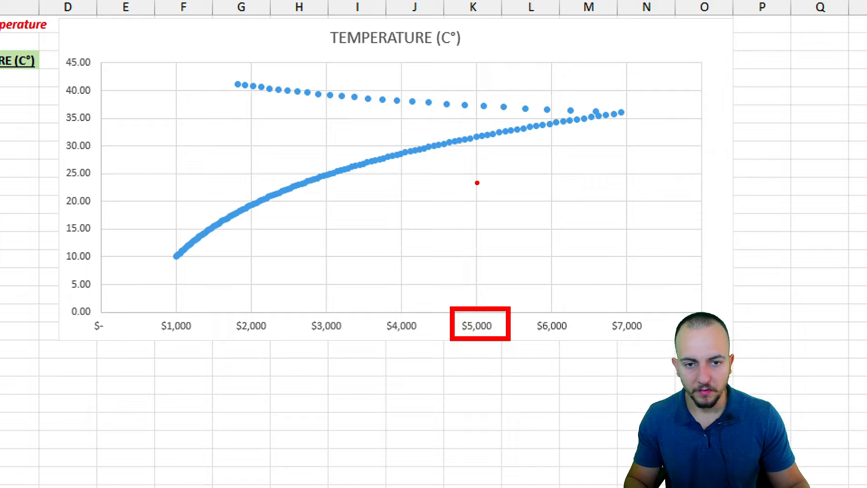
drag(477, 151, 476, 299)
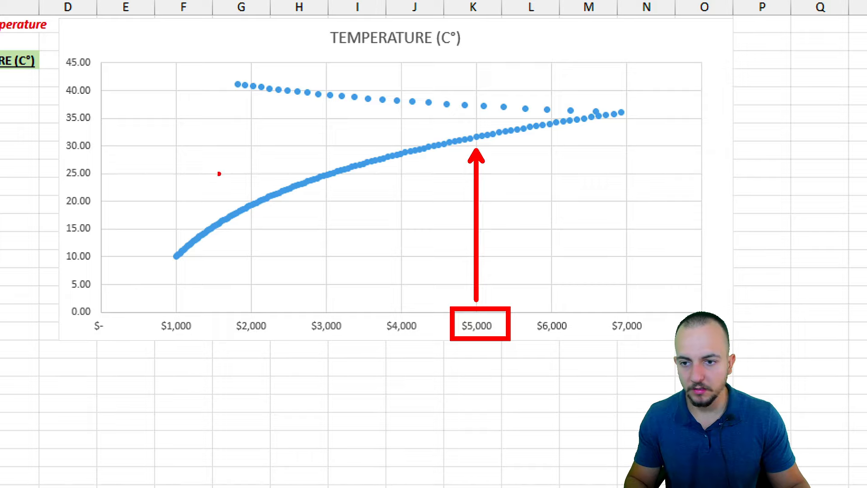
mouse_move(470, 141)
mouse_down()
mouse_move(155, 149)
mouse_move(103, 141)
mouse_move(105, 258)
mouse_up()
key(ctrl+z)
key(ctrl+z)
key(ctrl+z)
Examine how sales change as the temperature drops, and inspect the scatter points with the highest sales.
drag(528, 302, 388, 303)
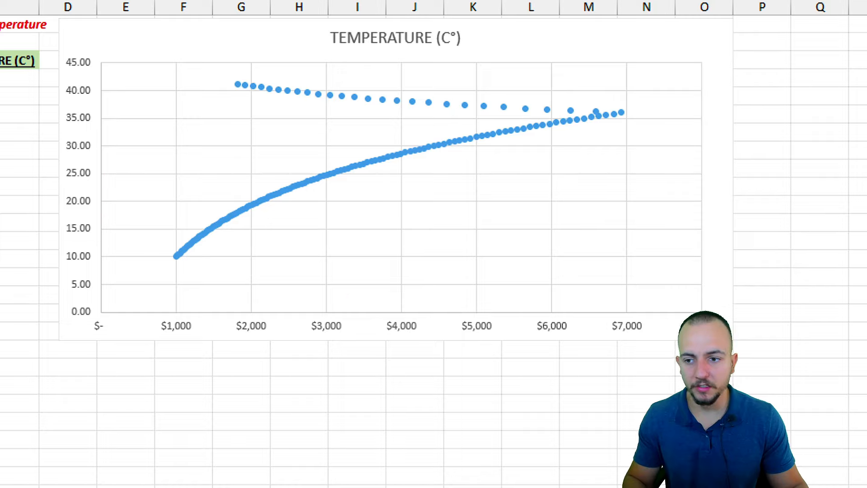
mouse_move(112, 194)
mouse_down()
mouse_move(113, 251)
mouse_move(113, 104)
mouse_up()
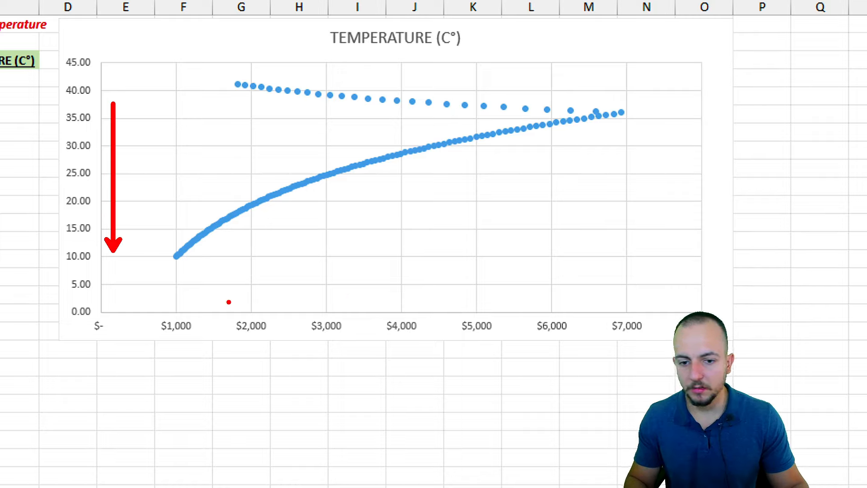
drag(229, 302, 467, 302)
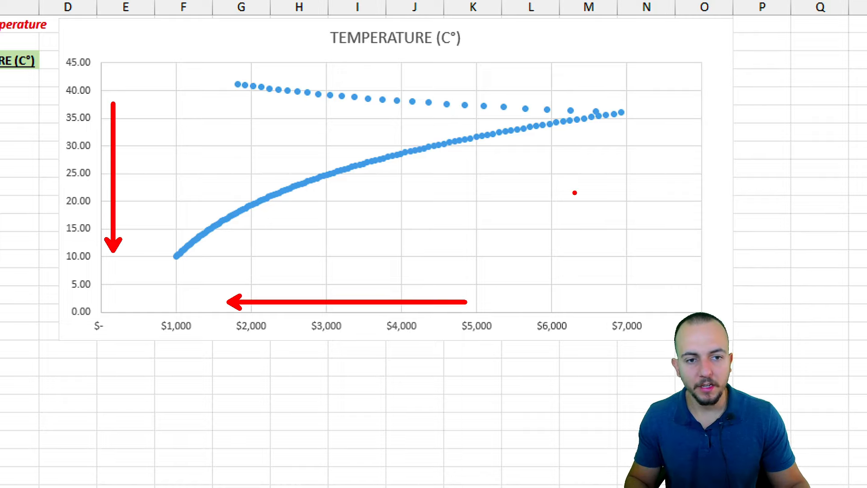
key(e)
mouse_move(616, 102)
mouse_down()
mouse_move(594, 100)
mouse_move(622, 127)
mouse_move(579, 102)
mouse_up()
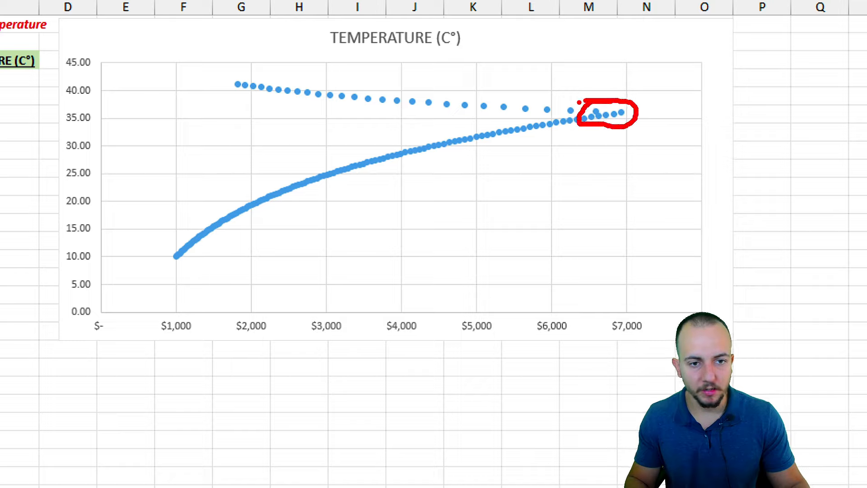
drag(623, 130, 662, 164)
key(ctrl+z)
key(ctrl+z)
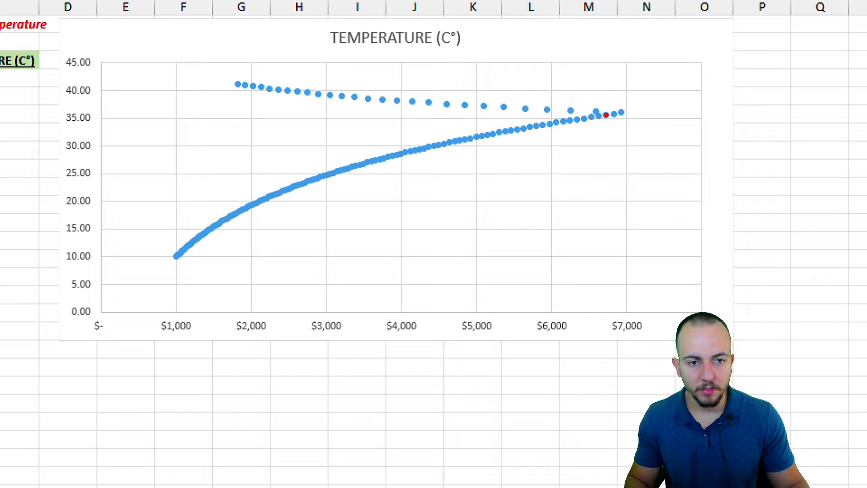
Trace the peak-sales points across to their temperature on the scatter chart, and examine how sales fall at hotter temperatures.
drag(605, 115, 88, 114)
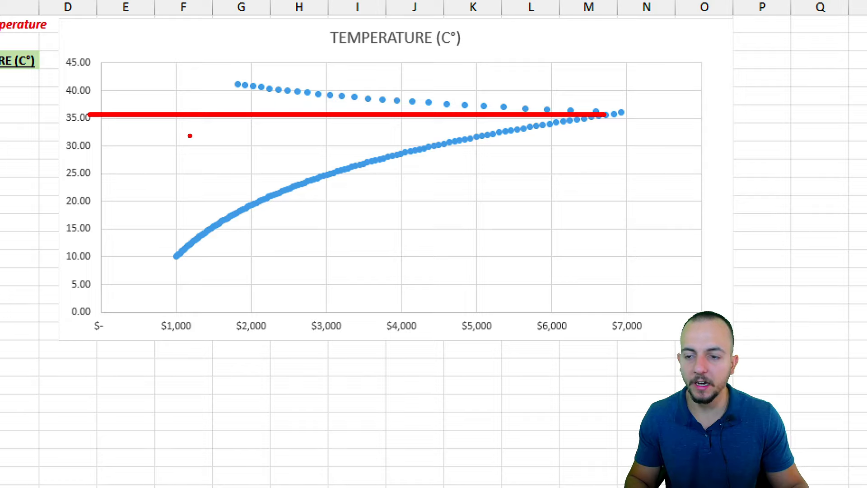
drag(617, 123, 291, 73)
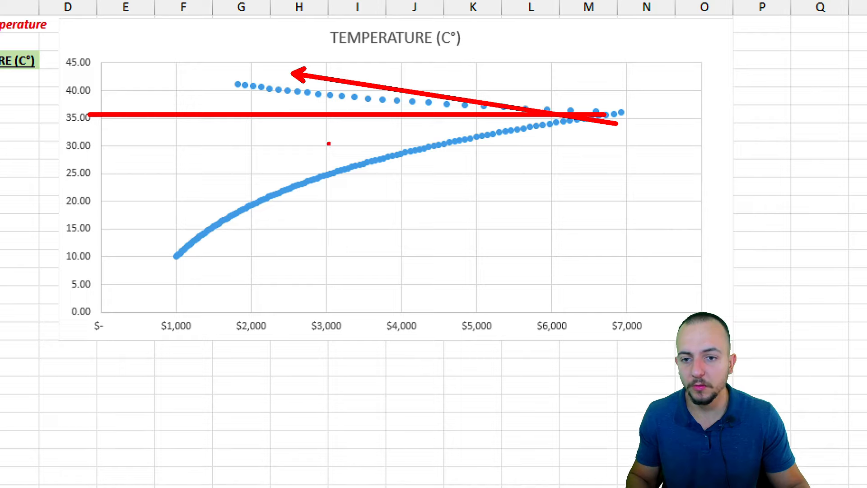
key(ctrl+z)
key(ctrl+z)
drag(607, 99, 619, 105)
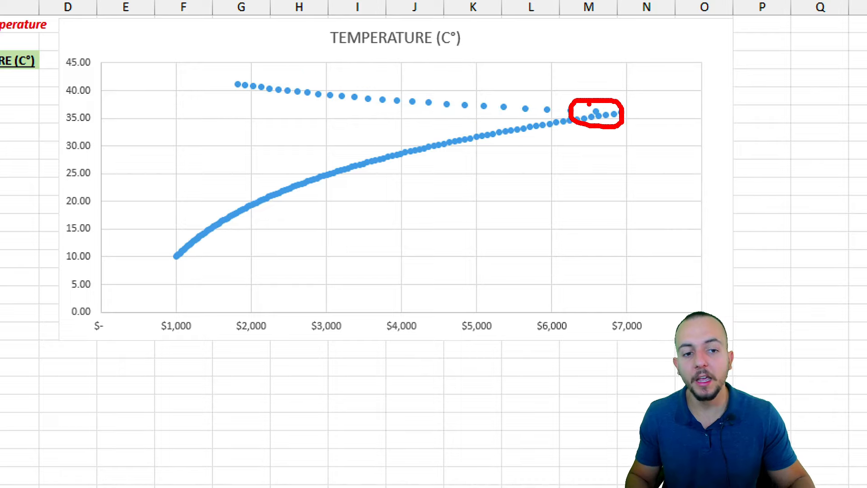
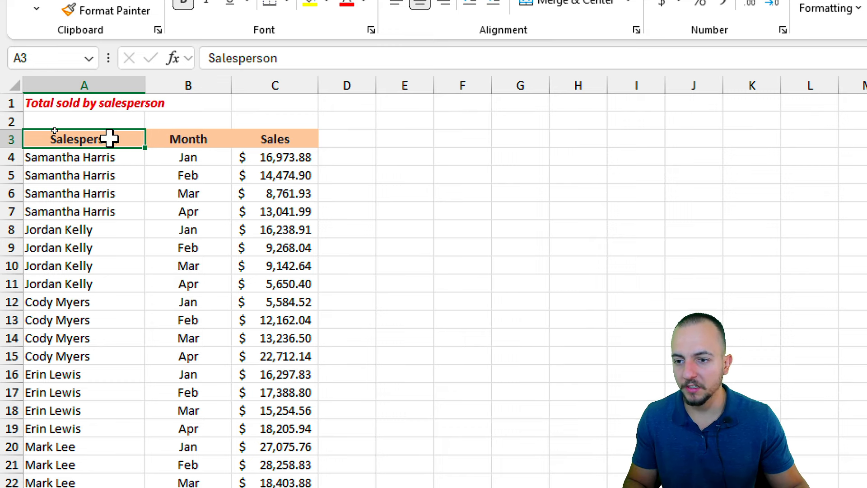
Examine the Salesperson, Month and Sales columns of the total sold by salesperson table.
drag(110, 137, 82, 428)
click(217, 152)
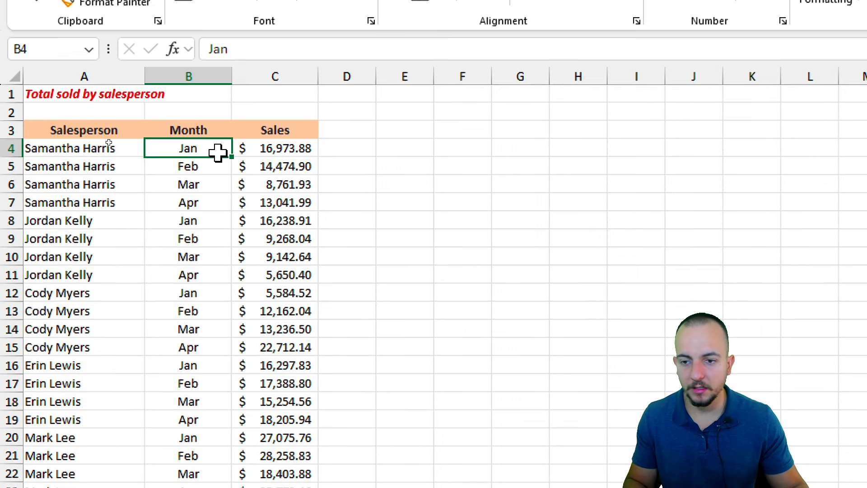
drag(217, 153, 207, 273)
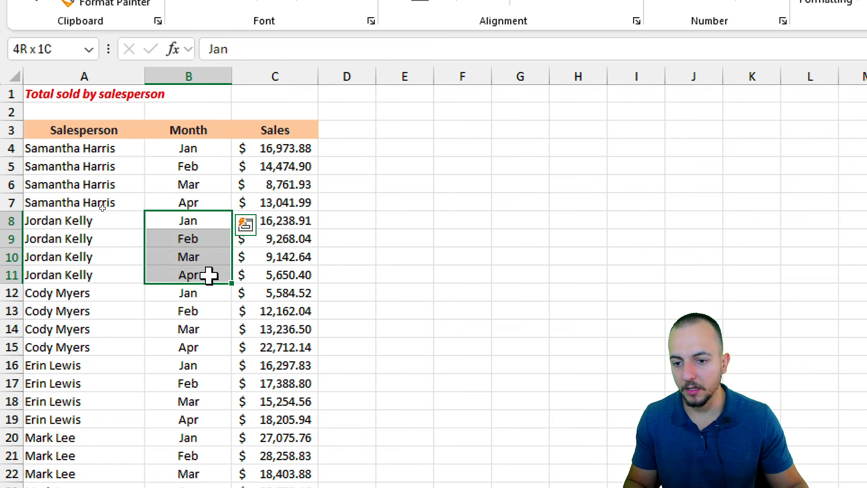
drag(195, 311, 198, 384)
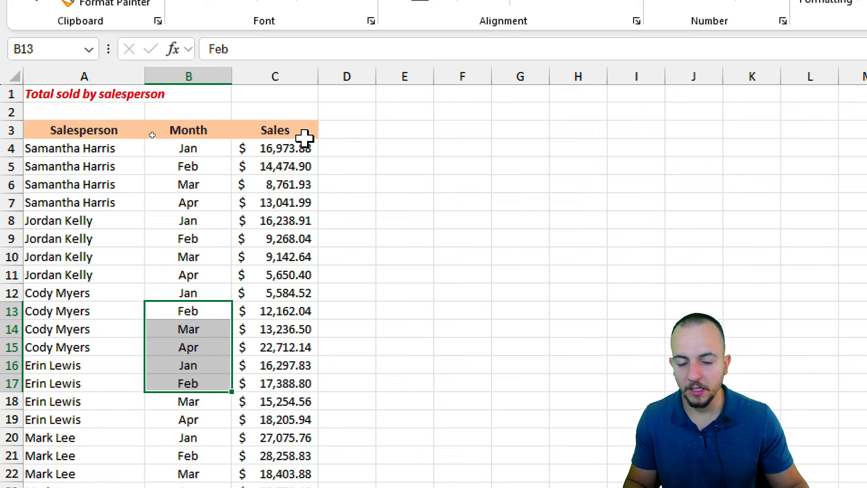
drag(304, 134, 286, 276)
click(204, 154)
click(214, 169)
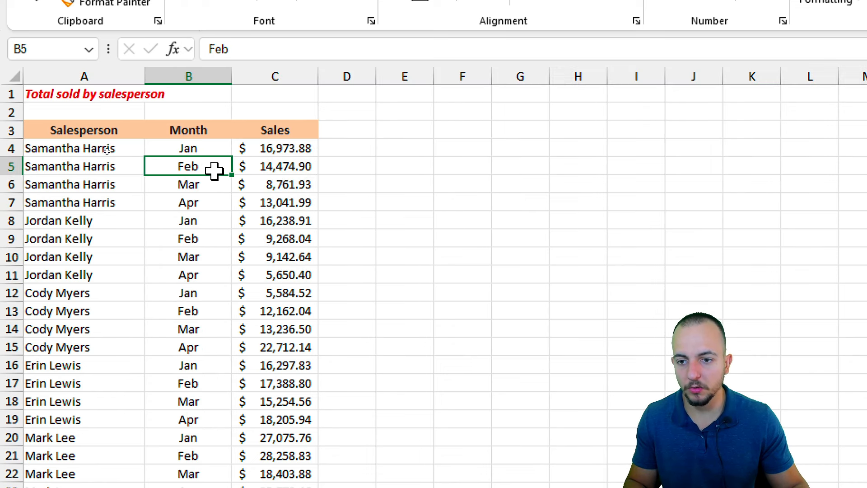
click(212, 186)
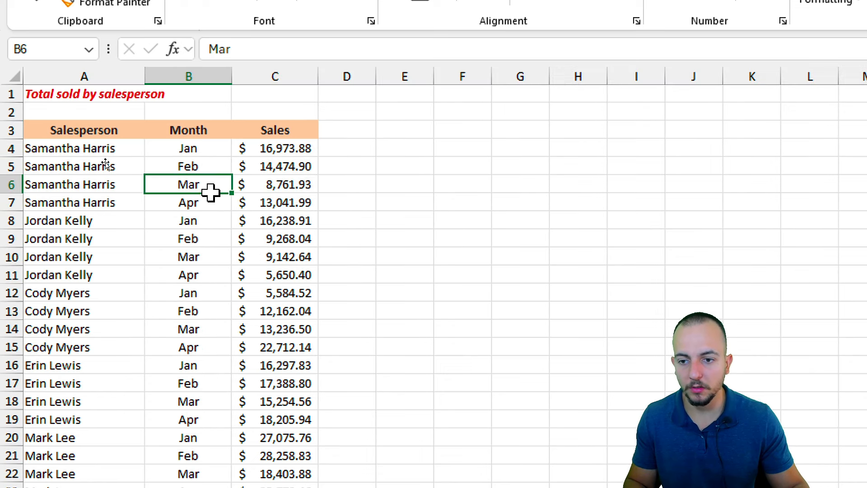
click(278, 131)
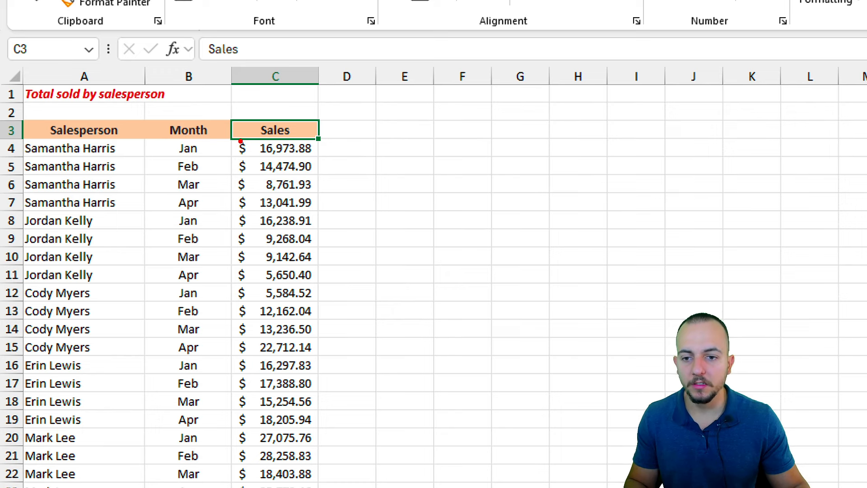
Illustrate grouping the Sales values into ranges, sketching 10K–25K with a count of 10 and 5K–10K with a count of 7.
mouse_move(230, 139)
mouse_down()
mouse_move(326, 207)
mouse_move(322, 214)
mouse_move(369, 168)
mouse_up()
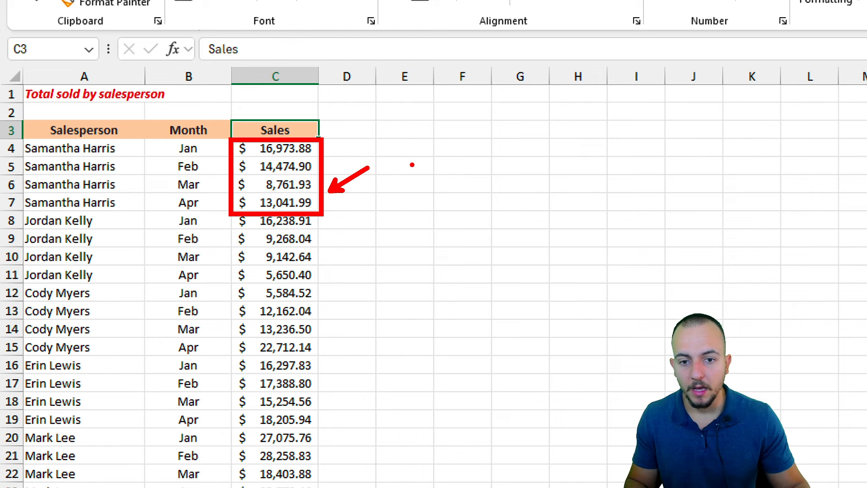
key(ctrl+z)
key(ctrl+z)
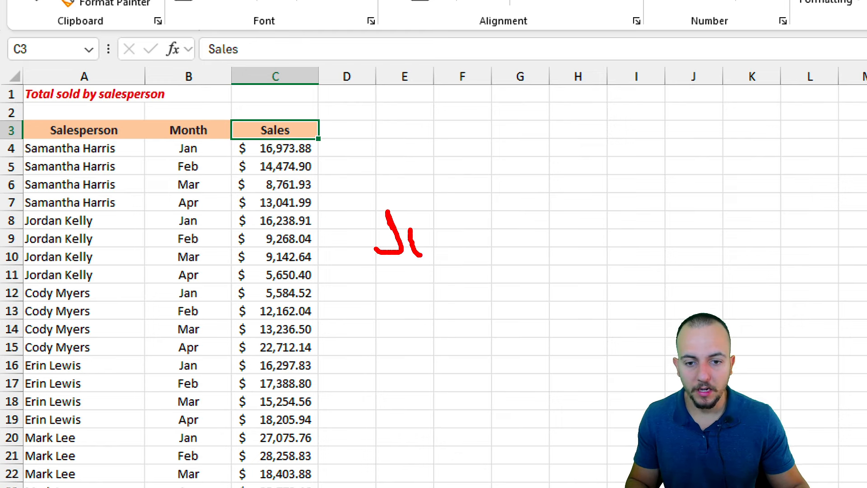
drag(421, 256, 412, 226)
drag(450, 212, 448, 247)
drag(521, 218, 566, 256)
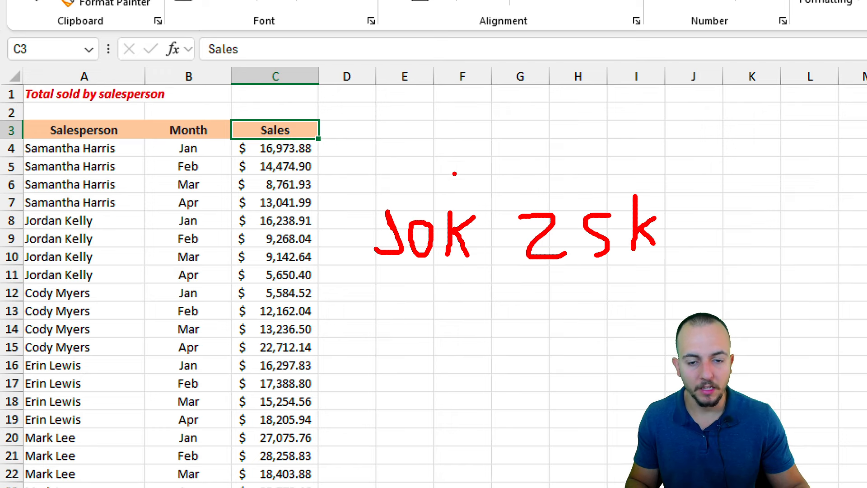
drag(432, 117, 593, 195)
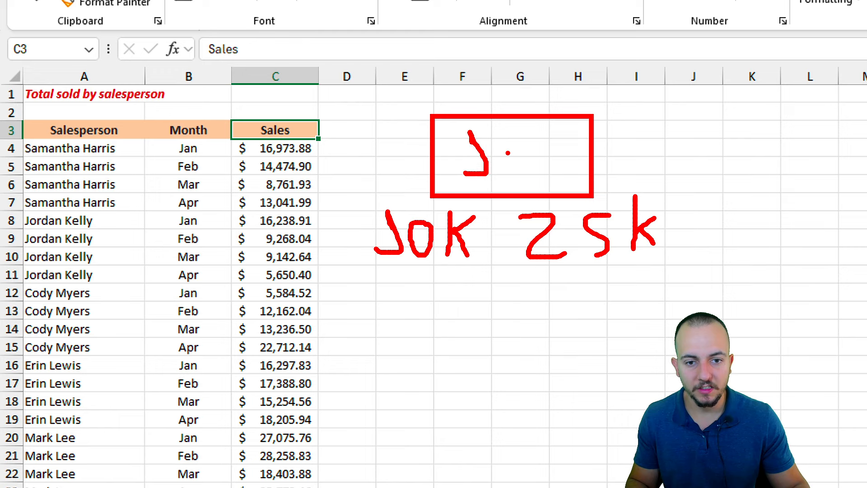
drag(449, 274, 567, 278)
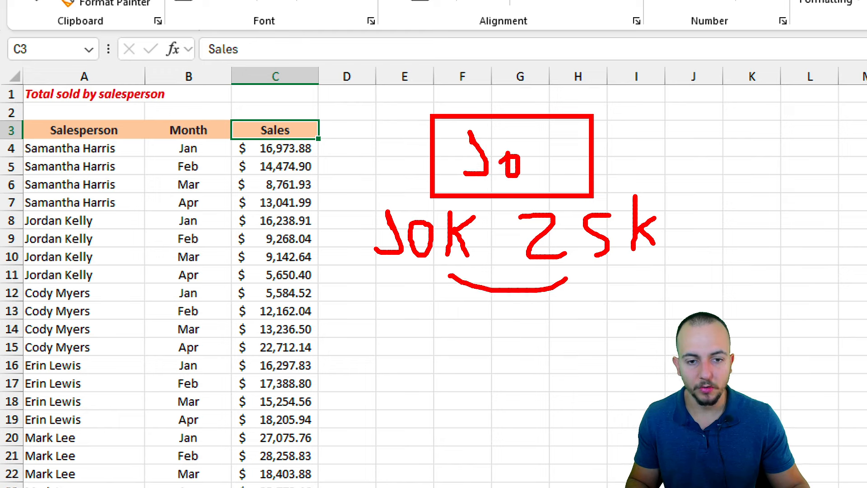
key(ctrl+z)
mouse_move(688, 129)
mouse_down()
mouse_move(810, 189)
mouse_move(851, 197)
mouse_up()
drag(762, 145, 768, 185)
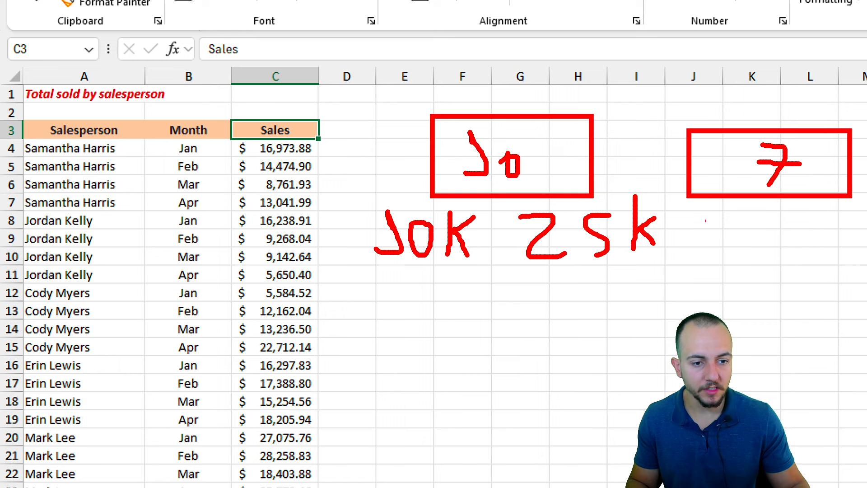
drag(717, 215, 679, 253)
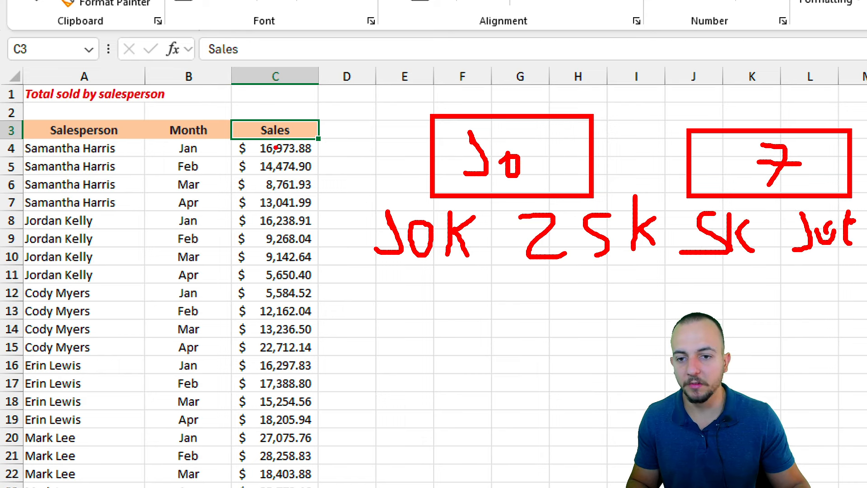
mouse_move(289, 106)
mouse_down()
mouse_move(379, 253)
mouse_move(293, 104)
mouse_up()
click(235, 109)
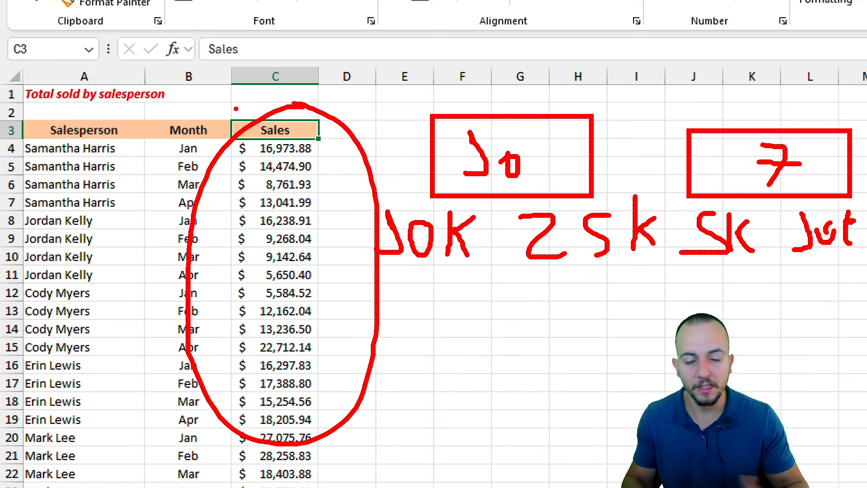
Clear the sketched ranges and review the Salesperson and Month columns of the table.
key(Escape)
mouse_move(209, 124)
mouse_down()
mouse_move(241, 147)
mouse_move(266, 276)
mouse_up()
drag(89, 129, 86, 419)
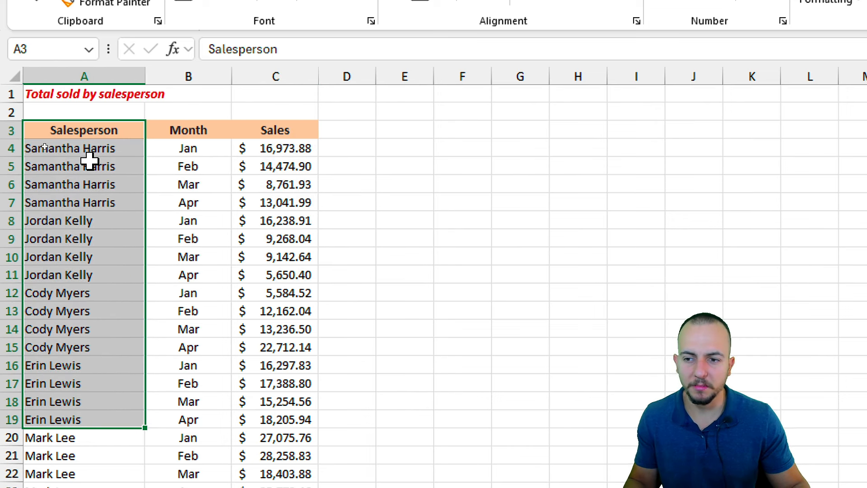
click(209, 123)
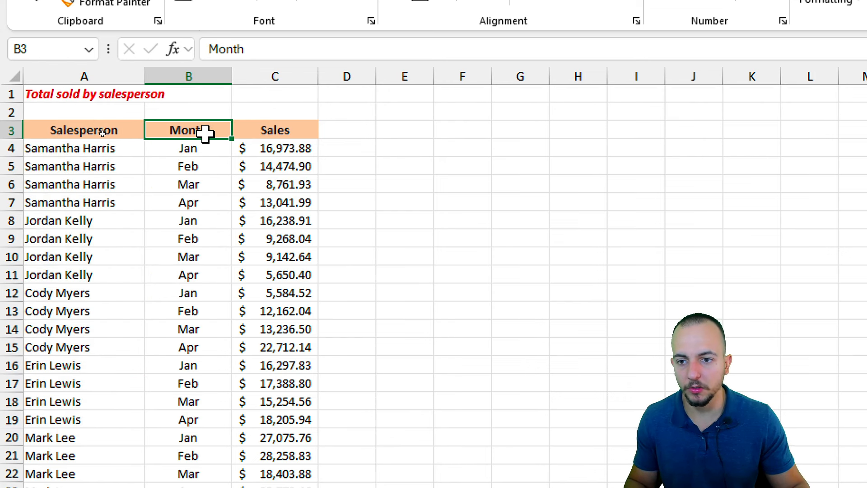
drag(206, 132, 199, 203)
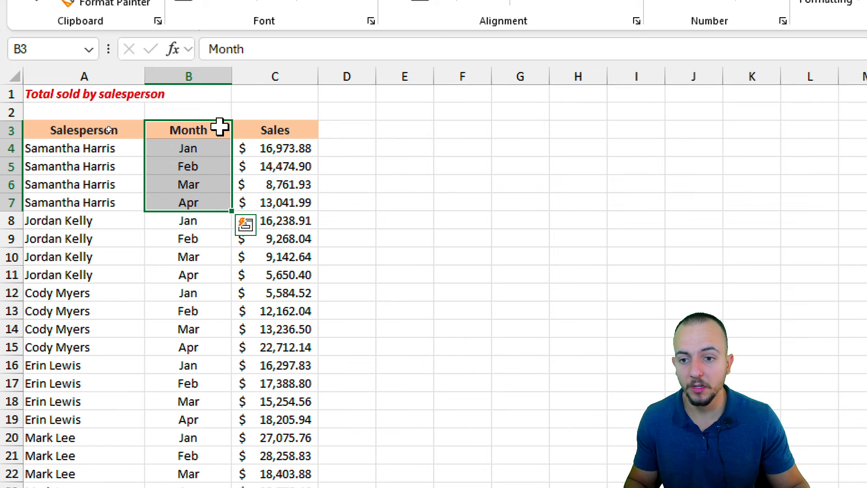
Insert a histogram from the full Sales column (C3:C59), including its header, and place it beside the table, widened to about column P.
drag(265, 135, 294, 487)
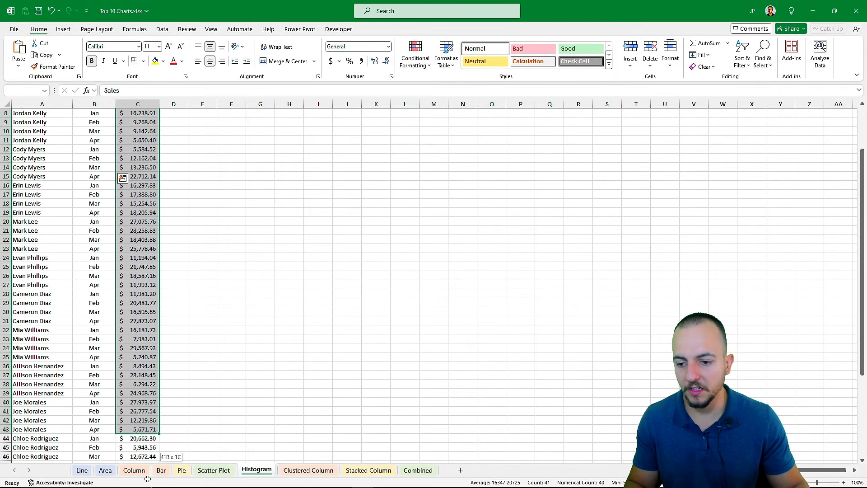
drag(147, 479, 149, 485)
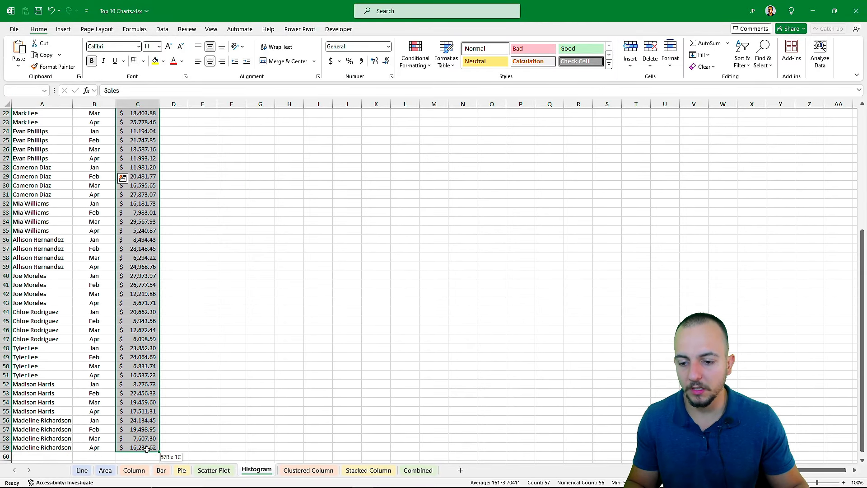
drag(146, 449, 146, 449)
scroll(135, 156, up, 7)
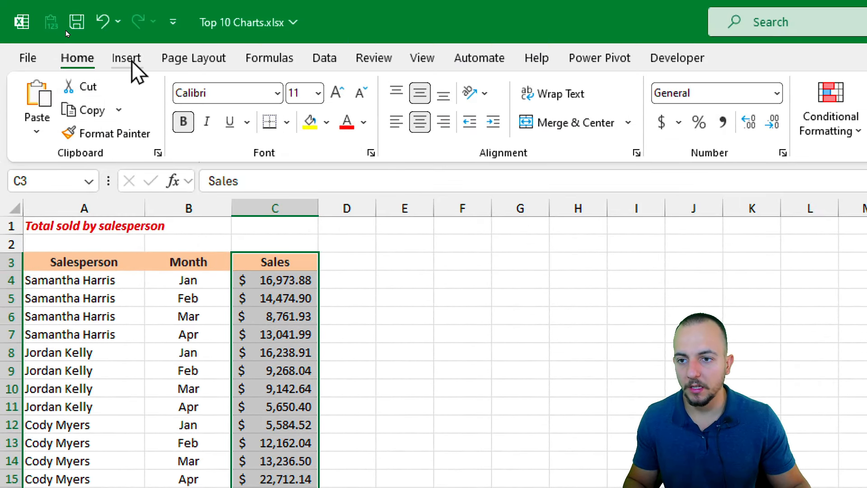
click(129, 57)
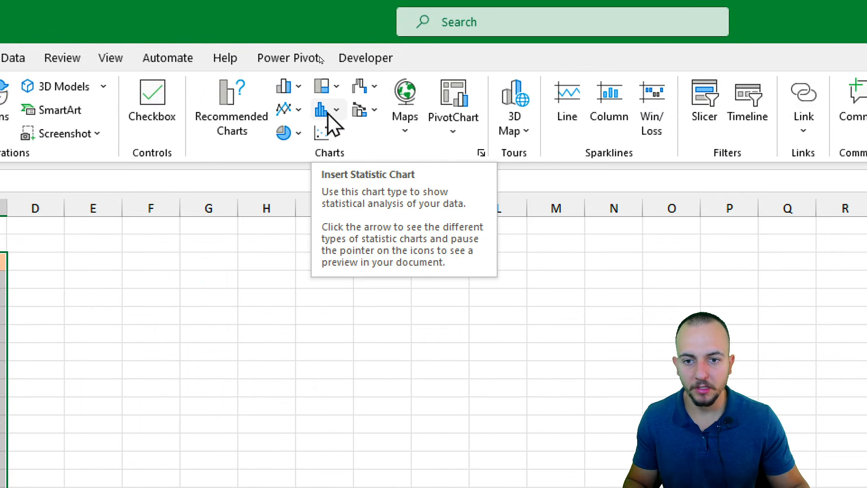
click(328, 113)
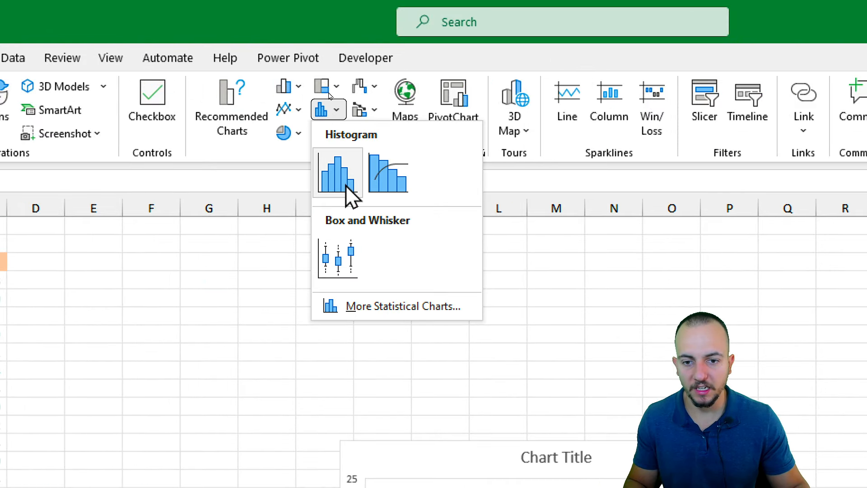
click(352, 198)
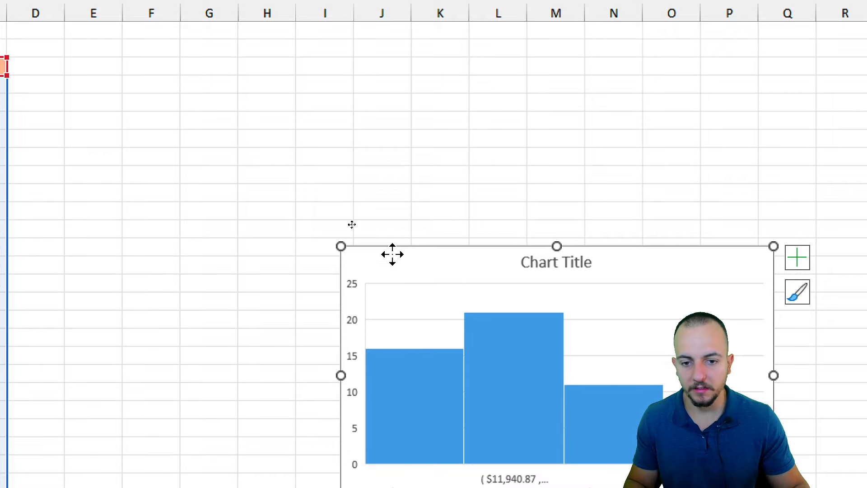
drag(392, 254, 83, 42)
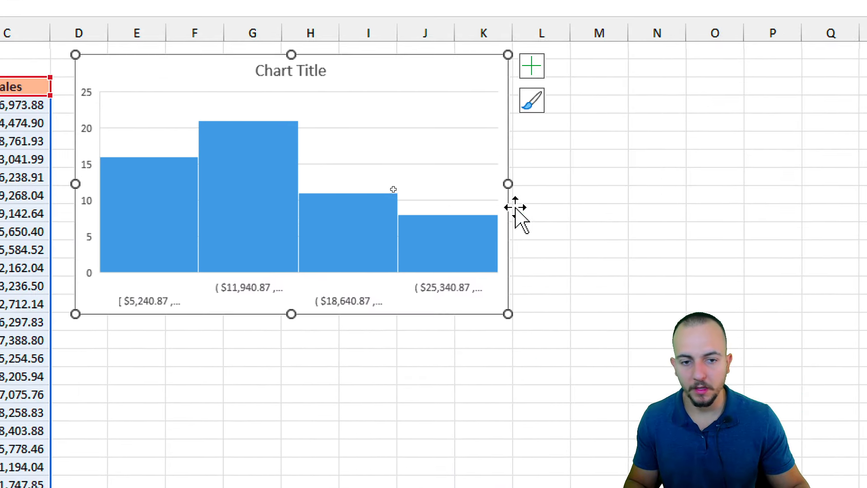
drag(507, 184, 773, 181)
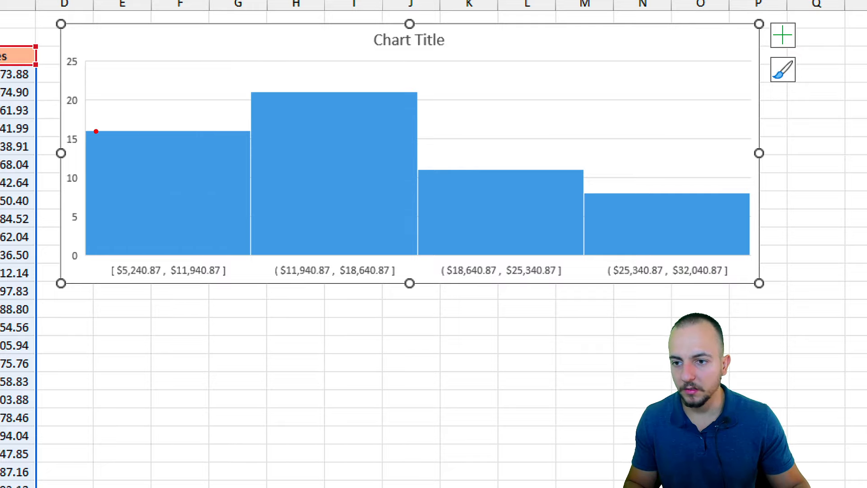
Compare the heights of the first two histogram bars with the counts on the vertical axis.
drag(159, 162, 154, 155)
drag(220, 80, 188, 116)
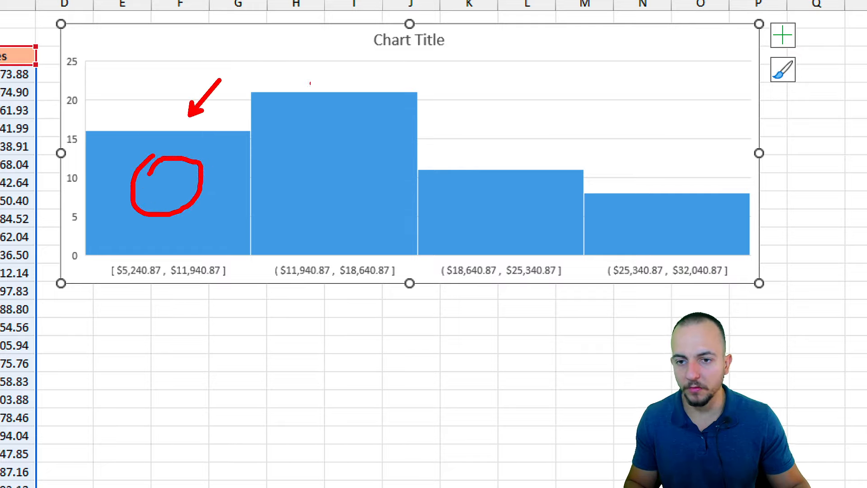
drag(348, 48, 315, 85)
key(ctrl+z)
key(ctrl+z)
key(ctrl+z)
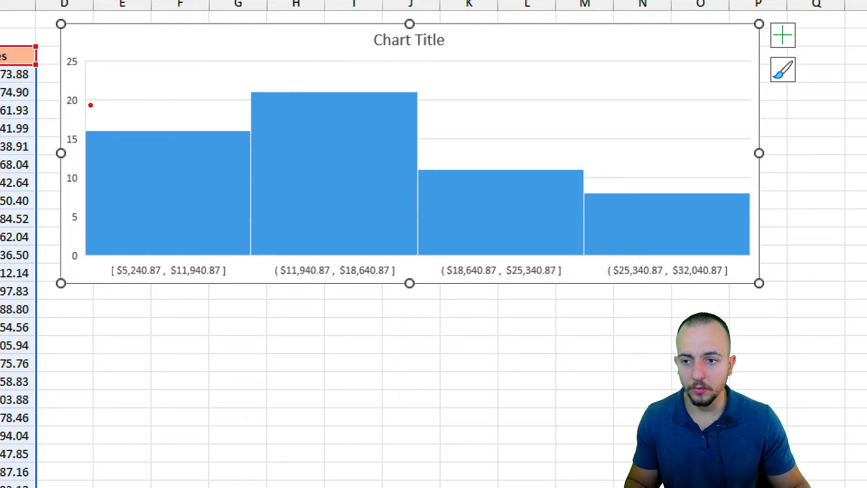
drag(90, 105, 130, 104)
drag(100, 150, 121, 148)
key(Escape)
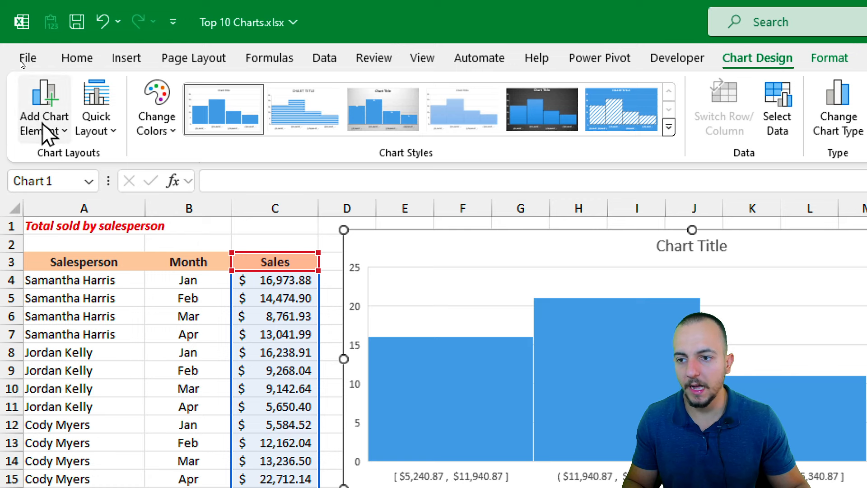
Add Outside End data labels to the histogram bars.
click(43, 124)
mouse_move(70, 238)
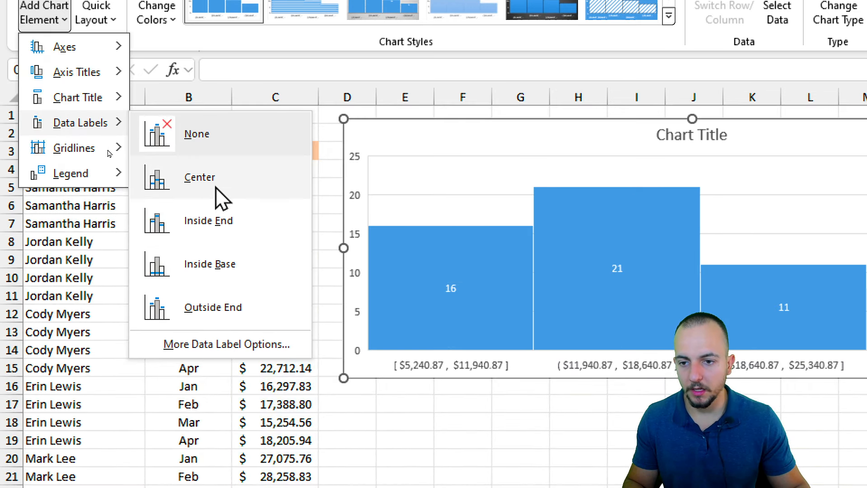
click(221, 311)
click(462, 458)
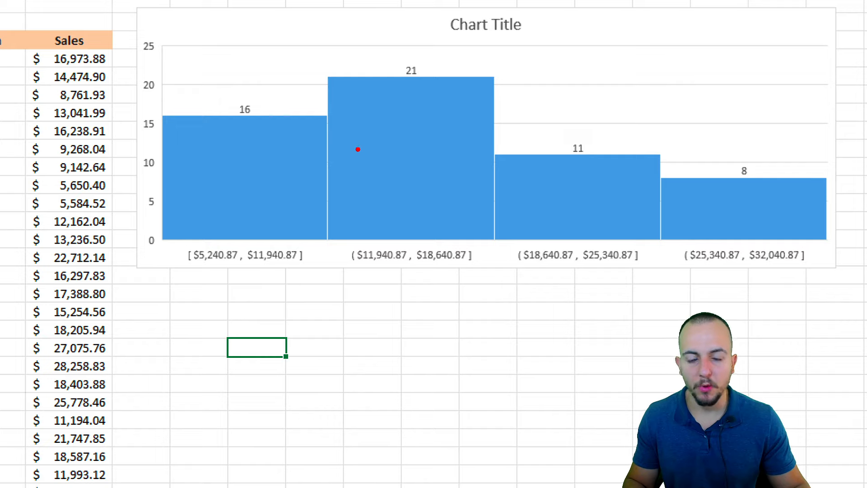
Examine the second histogram bar, its count label and its range on the horizontal axis.
mouse_move(321, 50)
mouse_down()
mouse_move(497, 248)
mouse_move(499, 271)
mouse_up()
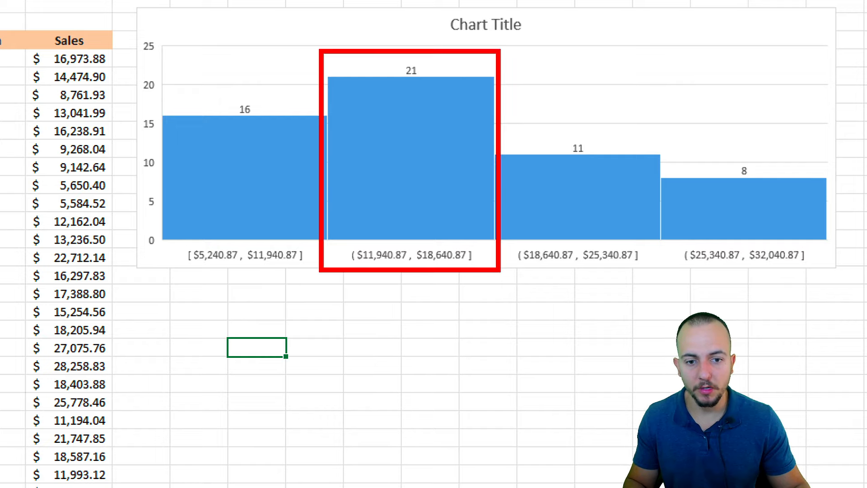
drag(411, 46, 438, 63)
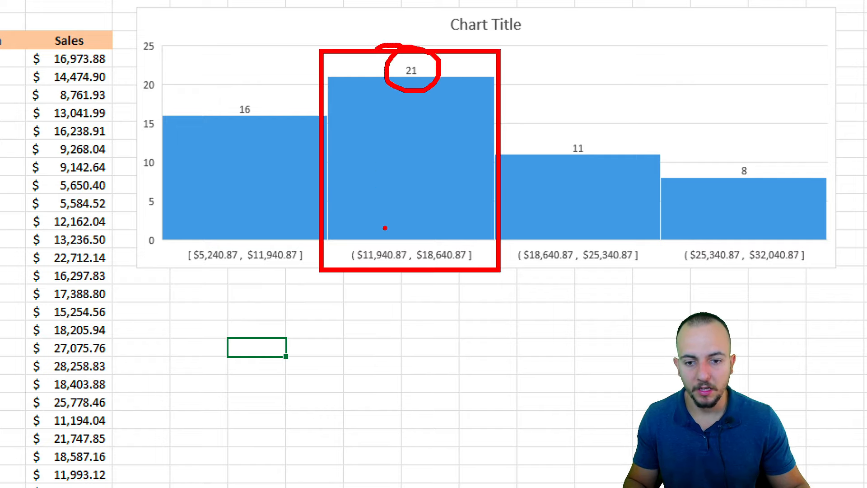
key(ctrl+z)
key(ctrl+z)
mouse_move(340, 241)
mouse_down()
mouse_move(400, 265)
mouse_move(478, 263)
mouse_up()
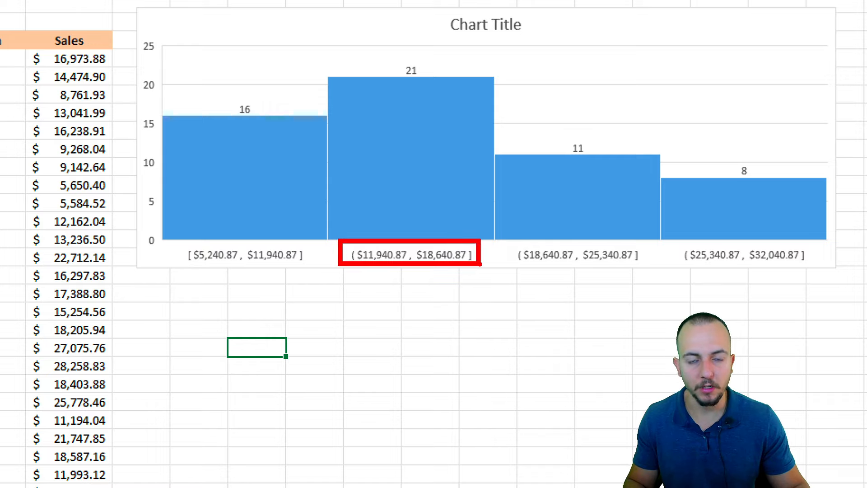
key(Escape)
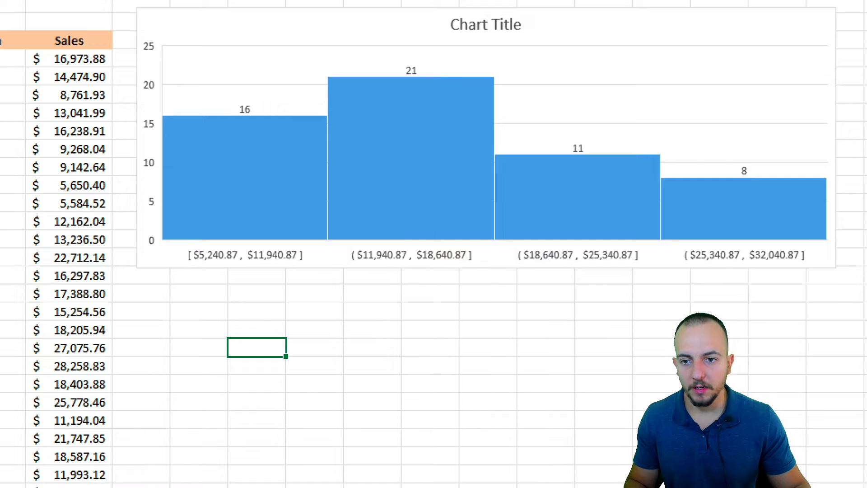
mouse_move(174, 240)
mouse_down()
mouse_move(248, 262)
mouse_move(319, 267)
mouse_move(270, 337)
mouse_up()
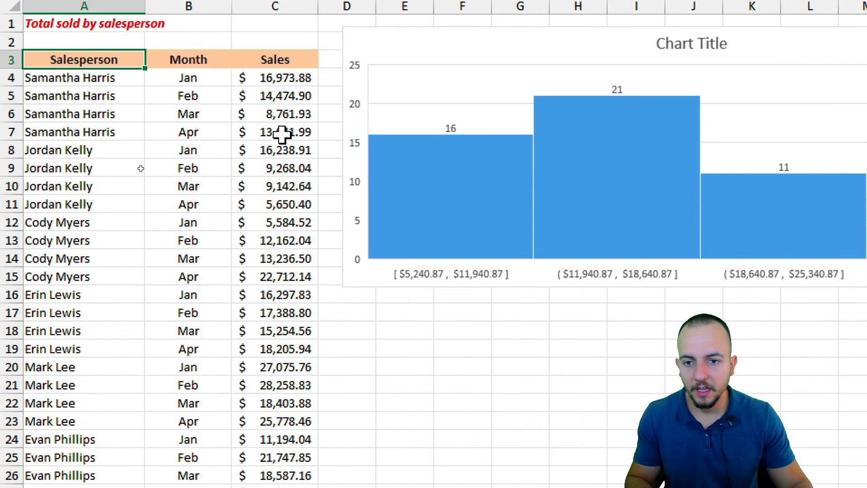
Review the Salesperson and Sales columns of the table behind the histogram.
click(76, 115)
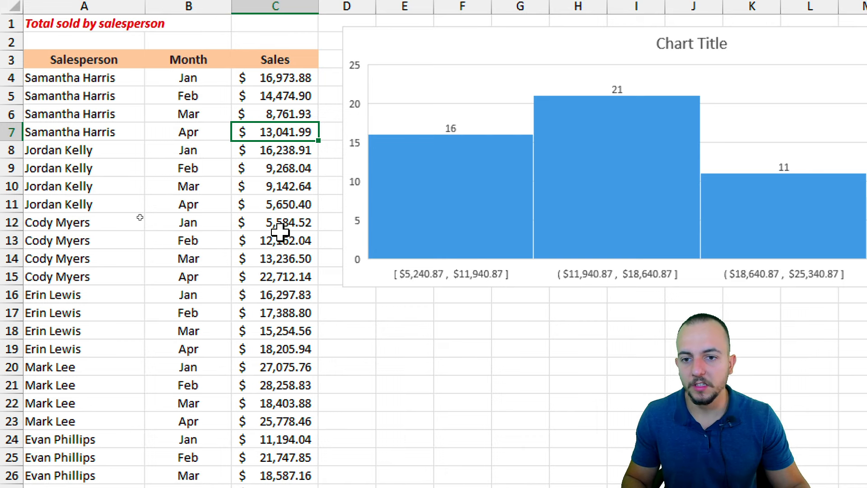
key(ctrl+space)
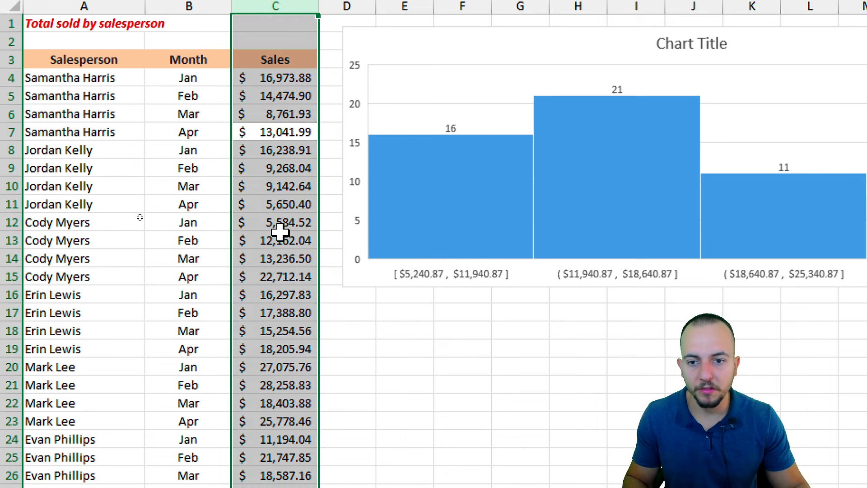
click(86, 60)
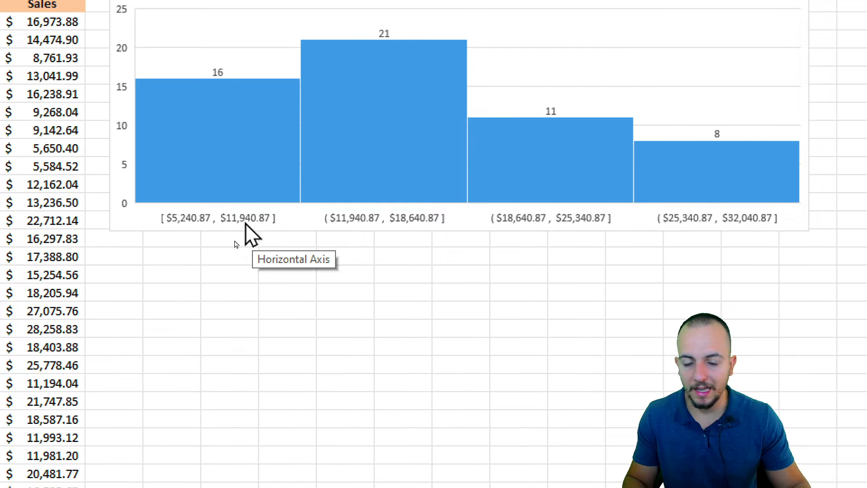
Open the histogram's horizontal axis formatting and switch the bins to Number of bins with a value of 2.
click(232, 222)
double_click(231, 222)
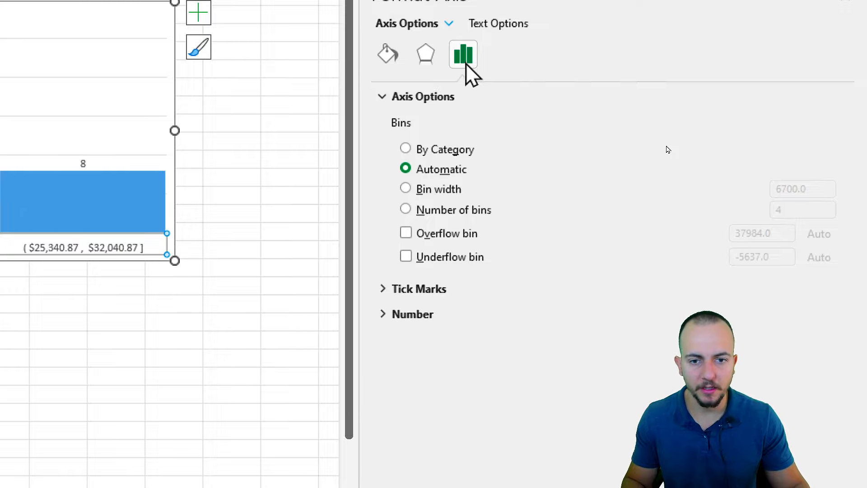
click(434, 215)
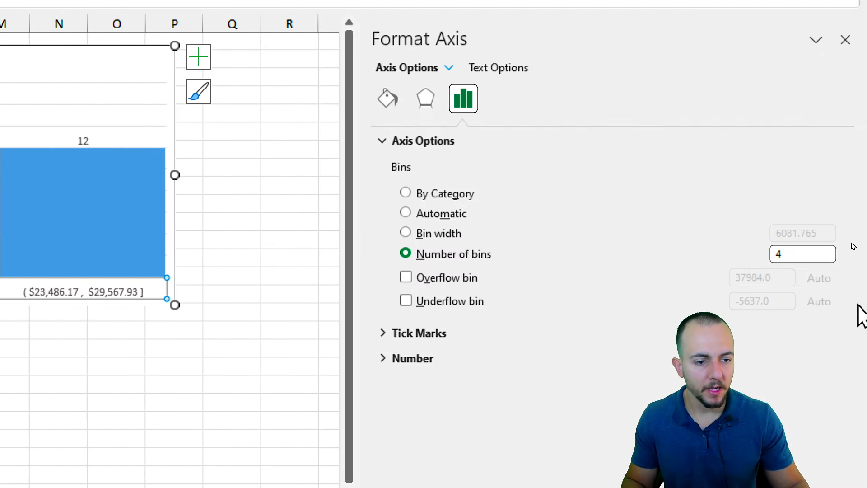
double_click(801, 254)
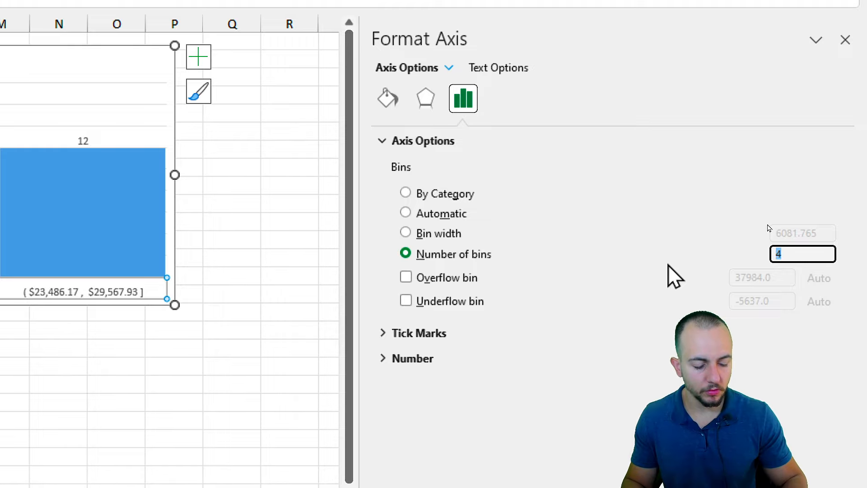
key(Return)
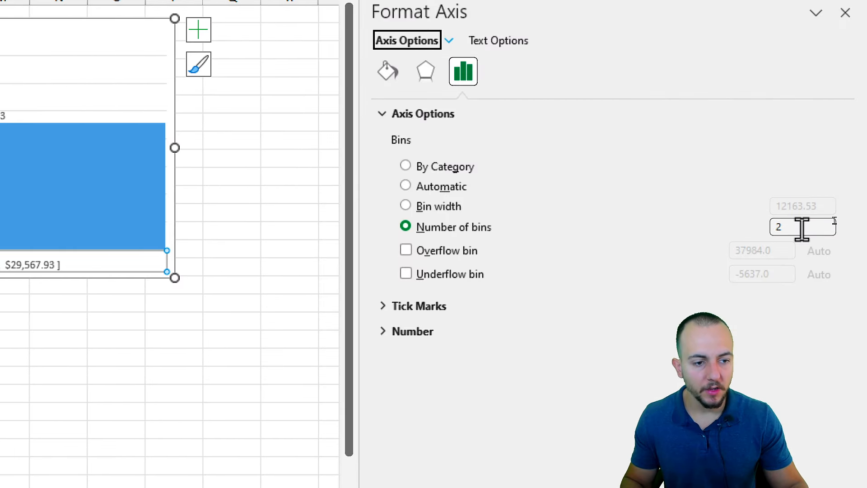
Set the histogram's number of bins to 6.
drag(801, 228, 687, 229)
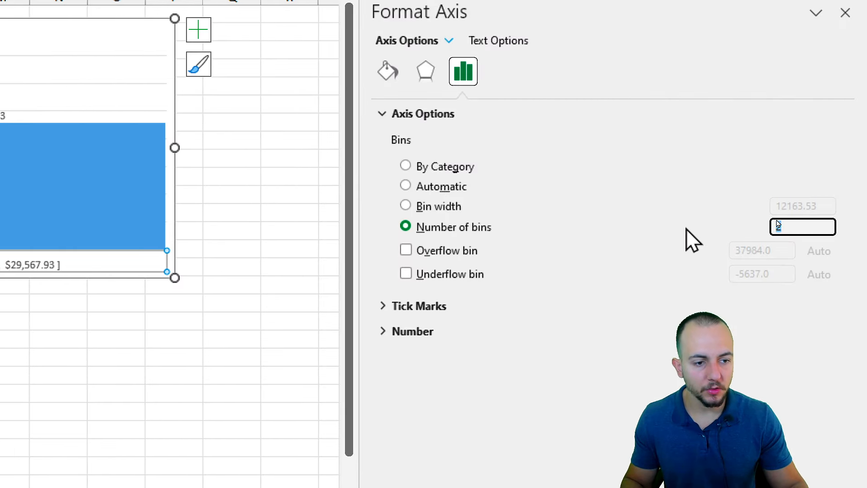
text(6)
key(Return)
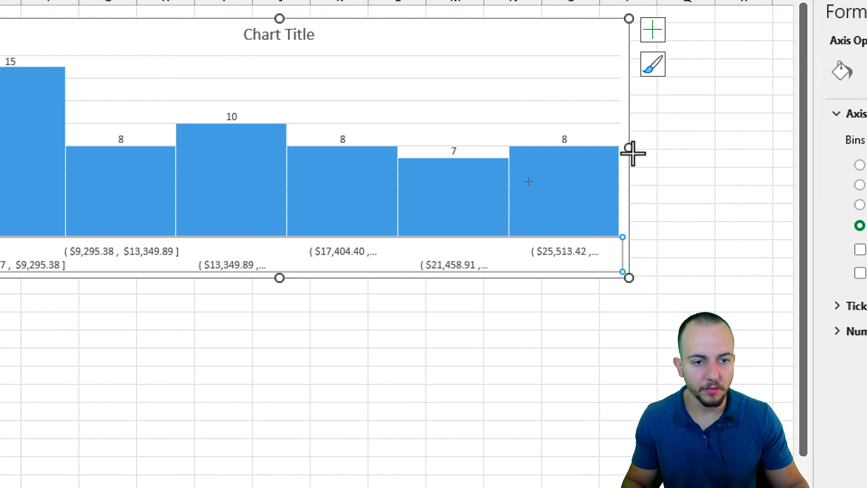
Widen the histogram to the end of column R and close the axis formatting options.
drag(632, 152, 719, 150)
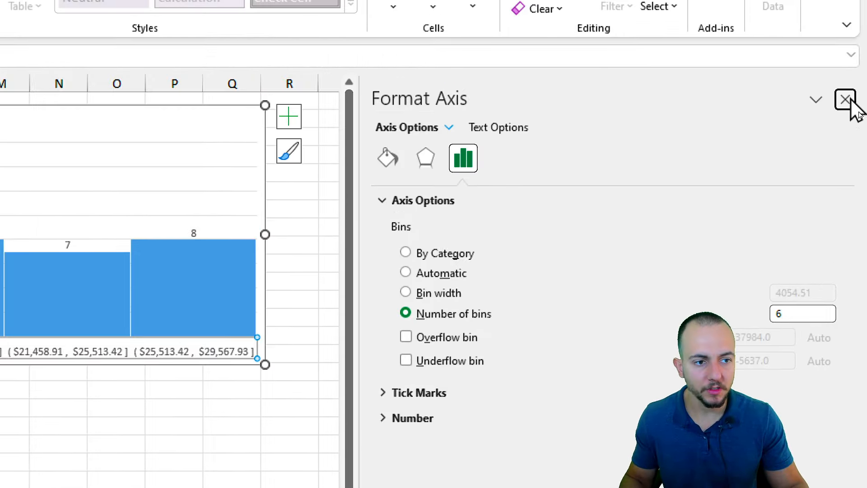
click(845, 90)
drag(265, 225, 324, 234)
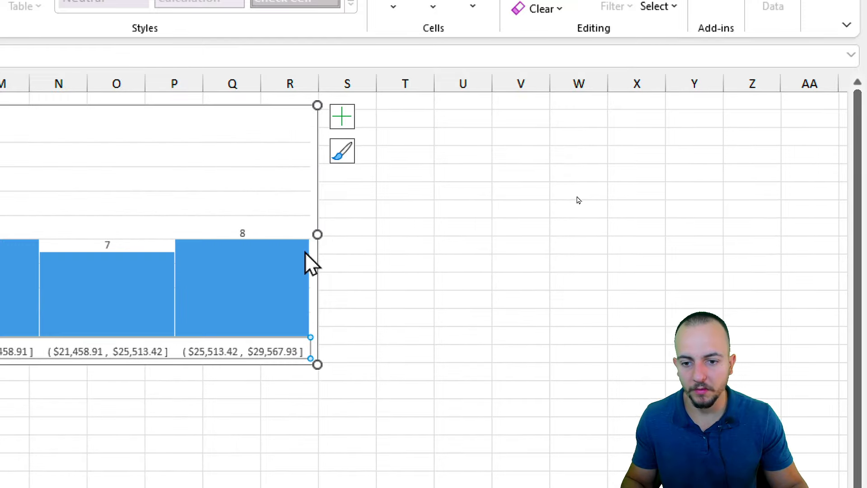
click(33, 410)
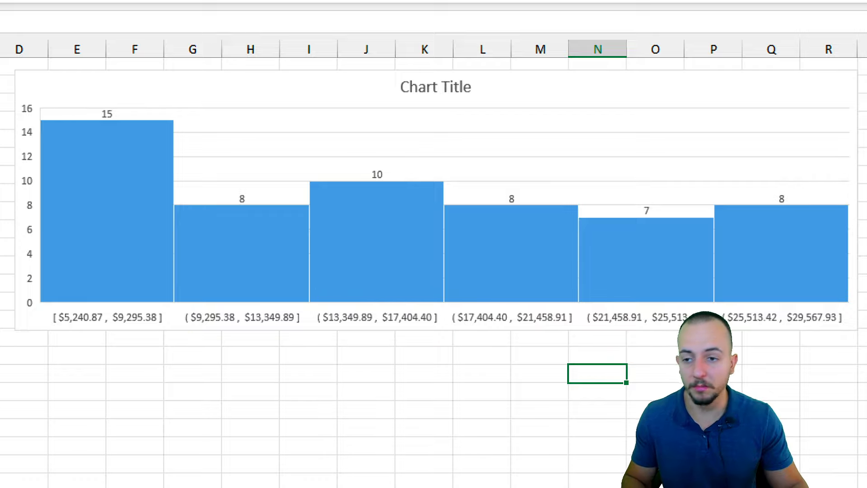
Examine the first bar of the six-bin histogram, its count label and the lower and upper limits of its range.
mouse_move(37, 104)
mouse_down()
mouse_move(146, 327)
mouse_move(175, 329)
mouse_up()
drag(95, 99, 113, 124)
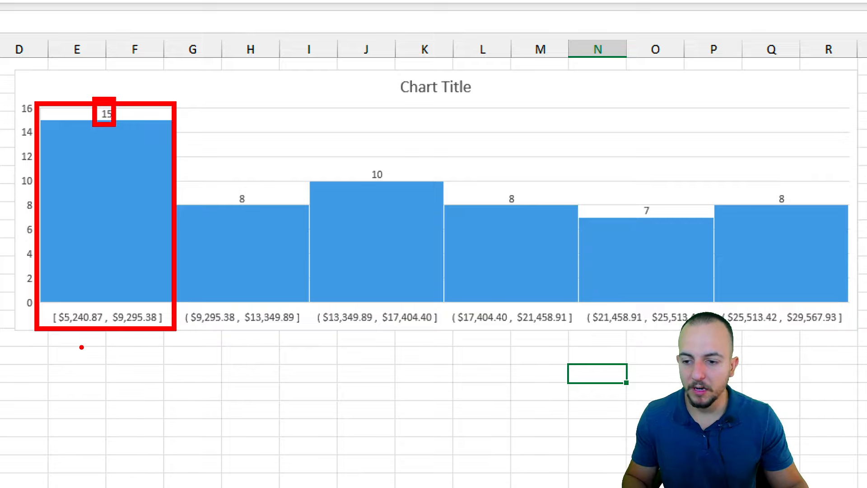
drag(66, 348, 48, 416)
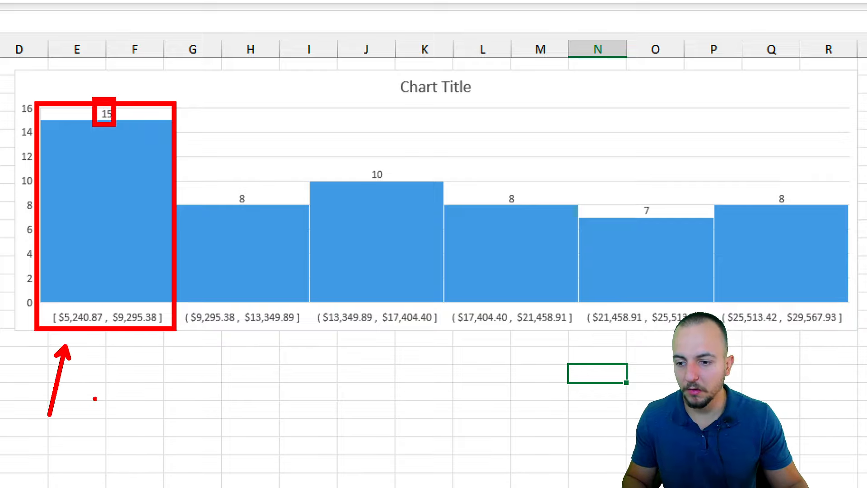
drag(140, 344, 174, 433)
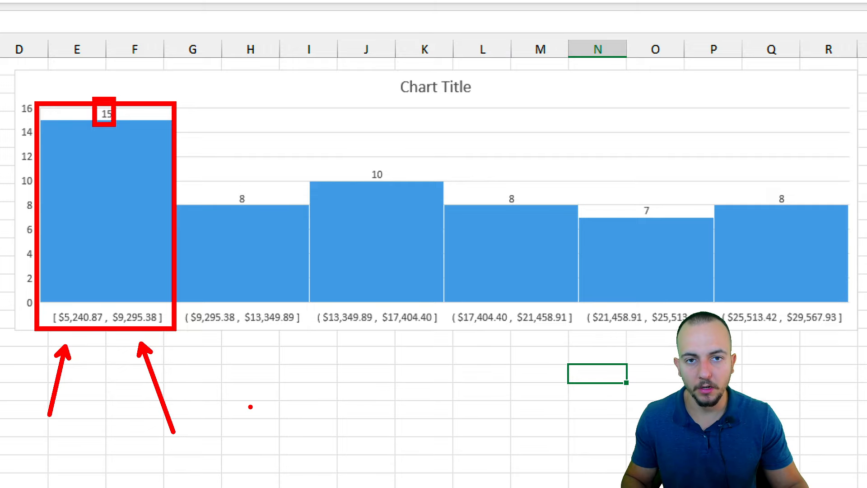
key(Escape)
Switch to the Sales Report per Region per Item sheet and examine its fruit columns, region rows and the North Blueberrie value.
key(ctrl+4)
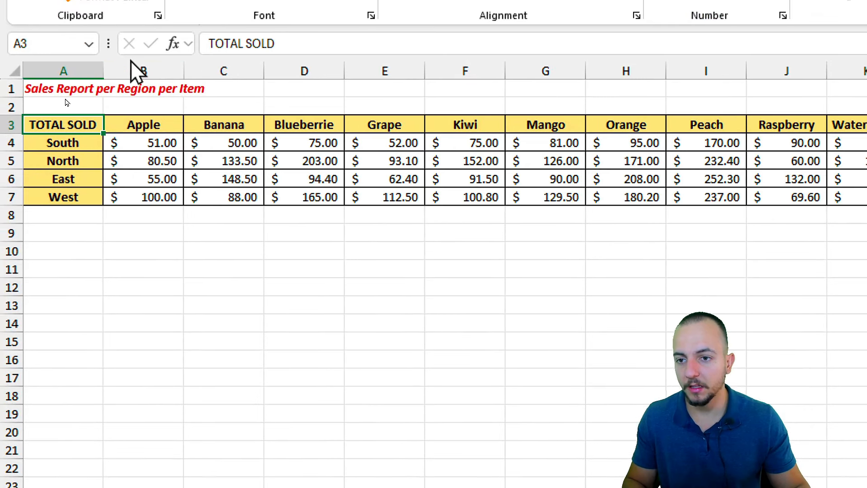
drag(153, 69, 862, 68)
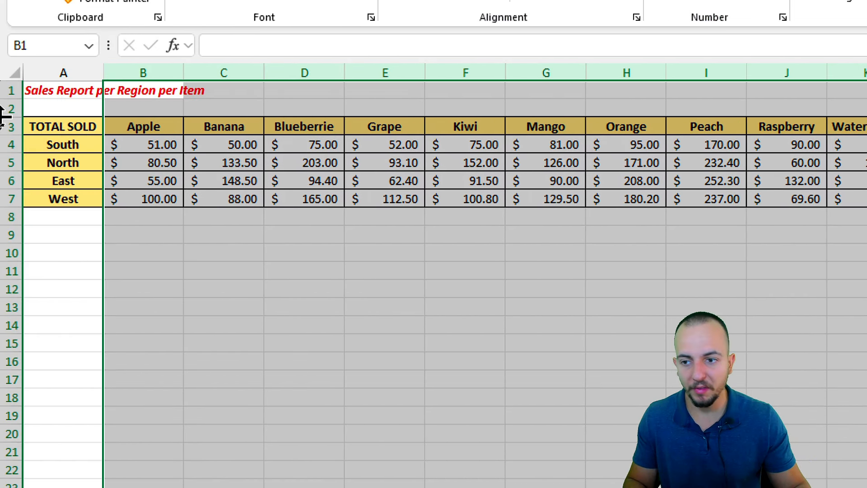
click(12, 142)
click(68, 233)
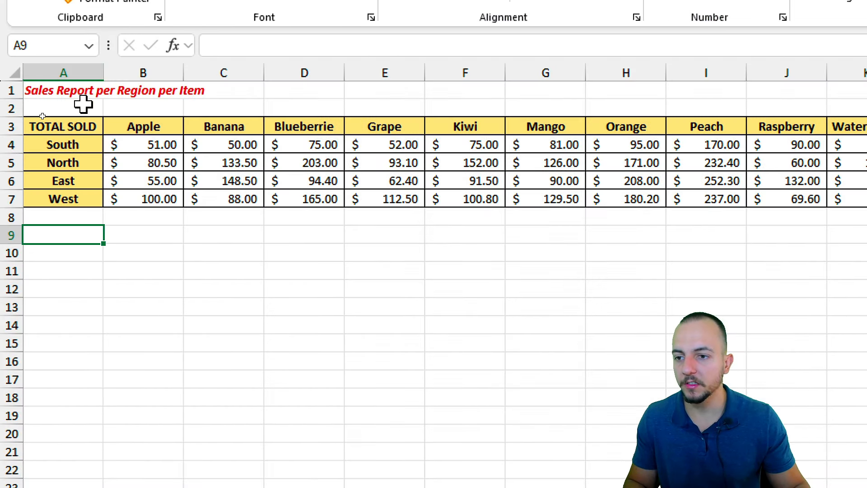
drag(68, 125, 59, 298)
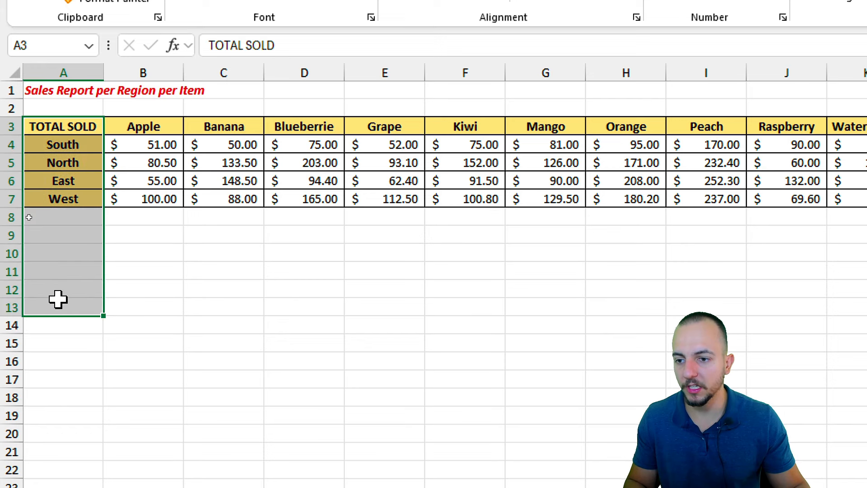
key(shift+space)
click(162, 271)
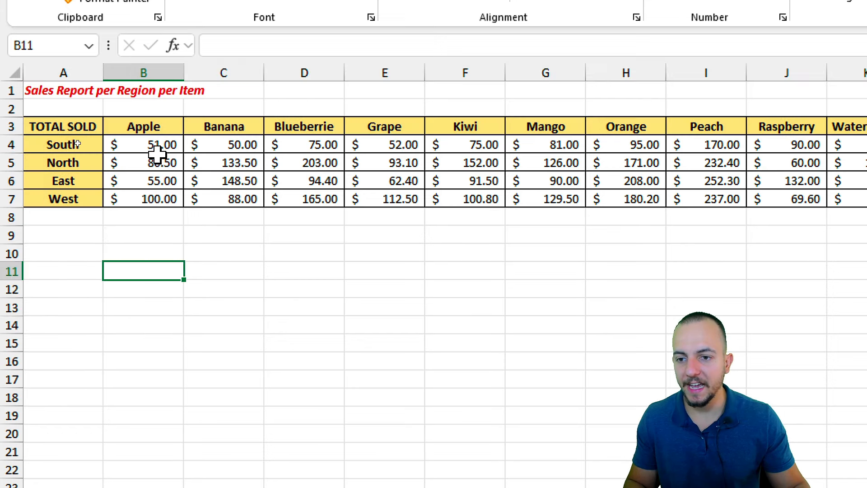
click(318, 163)
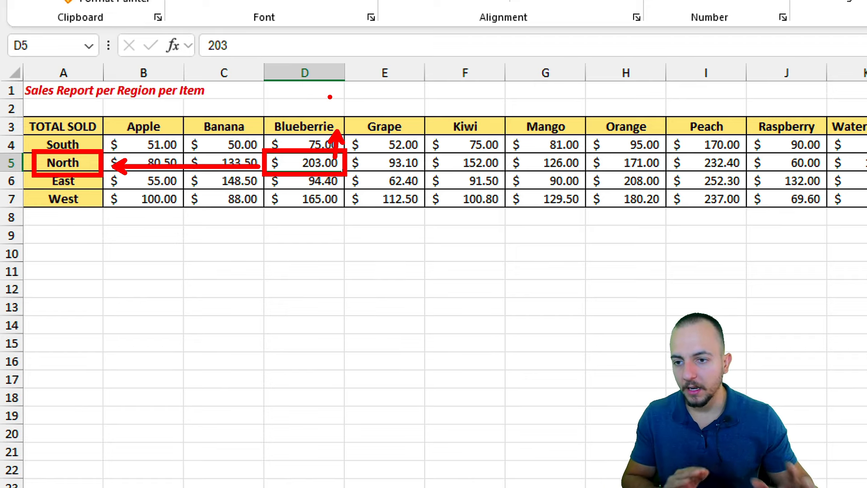
Insert a 2-D clustered column chart of Apple sales by region (A3:B7) and place it just below the table.
mouse_move(65, 127)
mouse_down()
mouse_move(116, 151)
mouse_move(126, 198)
mouse_up()
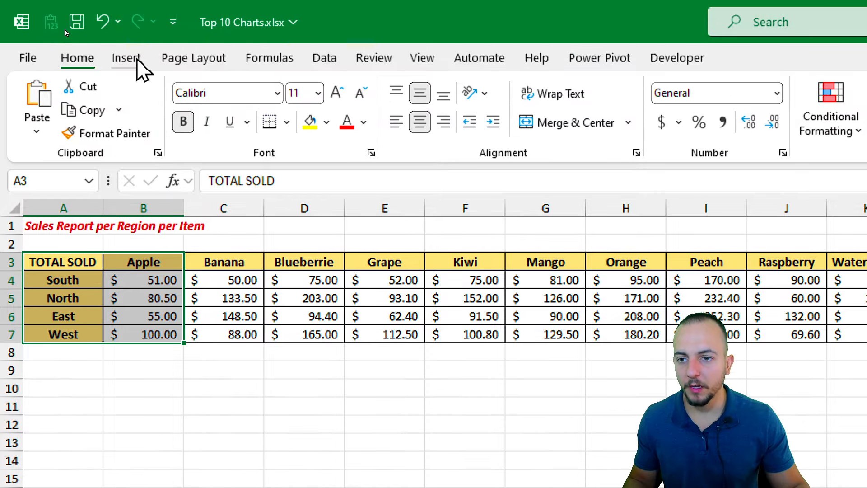
click(128, 58)
click(598, 86)
click(604, 147)
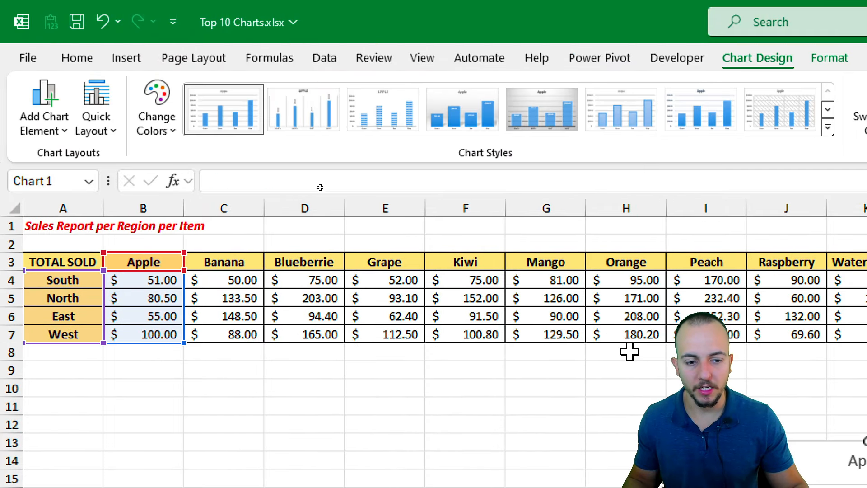
drag(672, 434, 307, 441)
drag(306, 371, 89, 280)
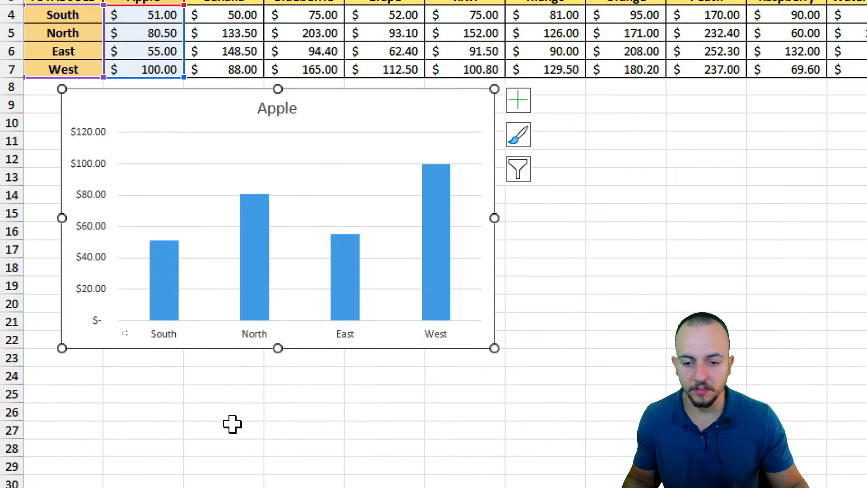
click(627, 265)
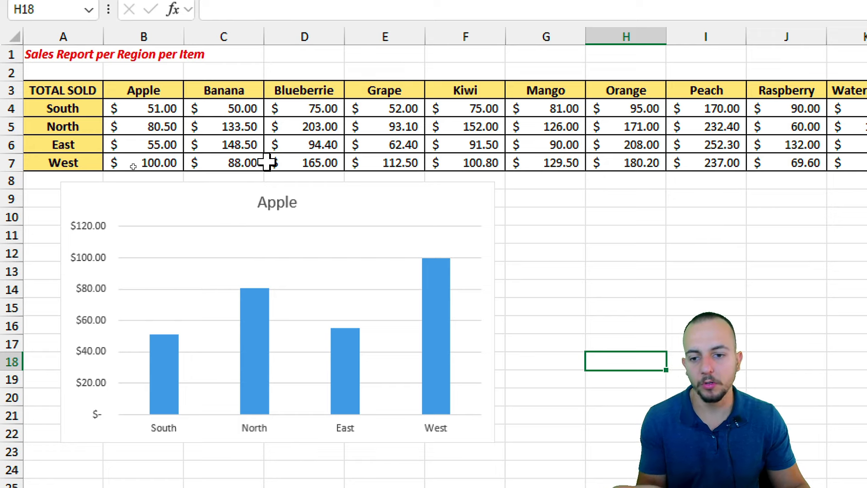
Delete the Apple column chart.
click(197, 190)
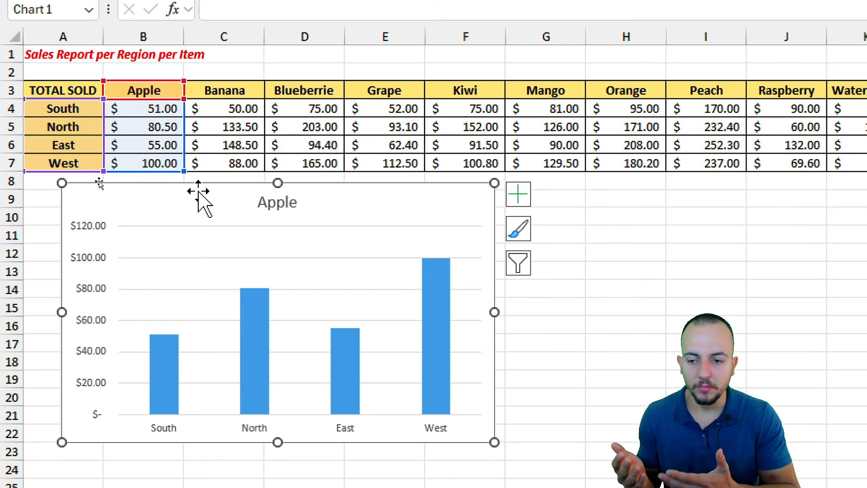
key(Delete)
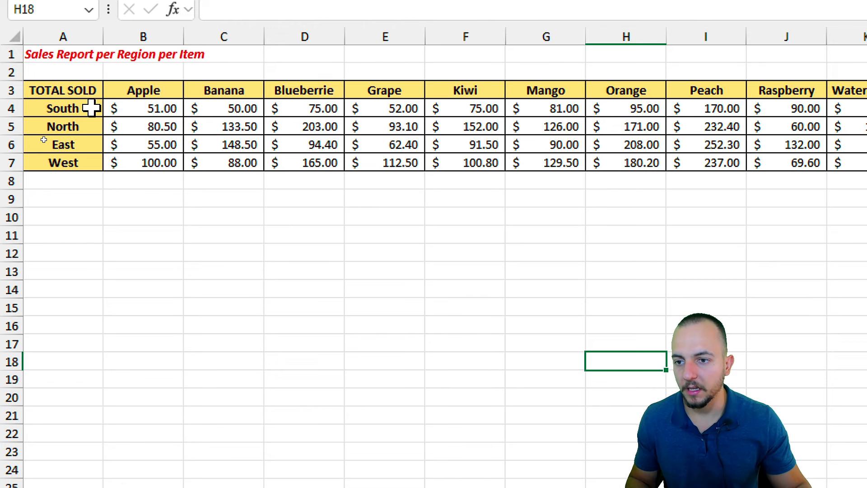
Insert a 2-D clustered column chart from the whole region-by-fruit table (A3:K7).
drag(77, 93, 866, 131)
drag(758, 131, 603, 159)
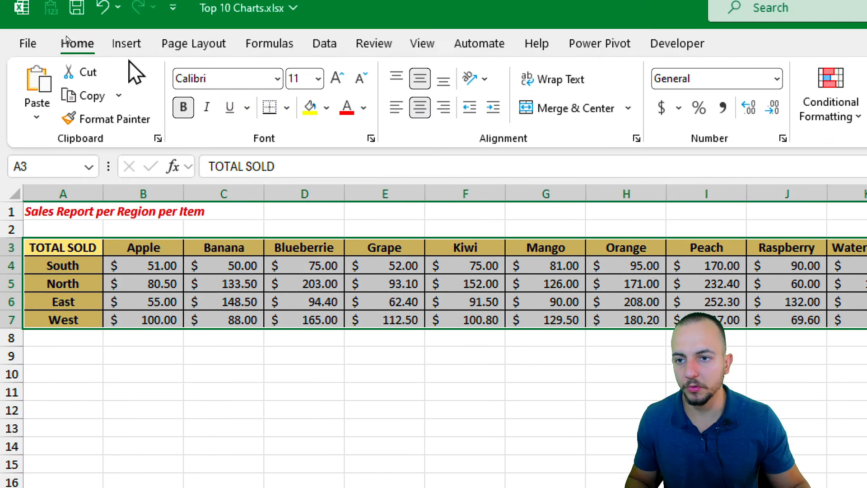
click(127, 41)
click(597, 86)
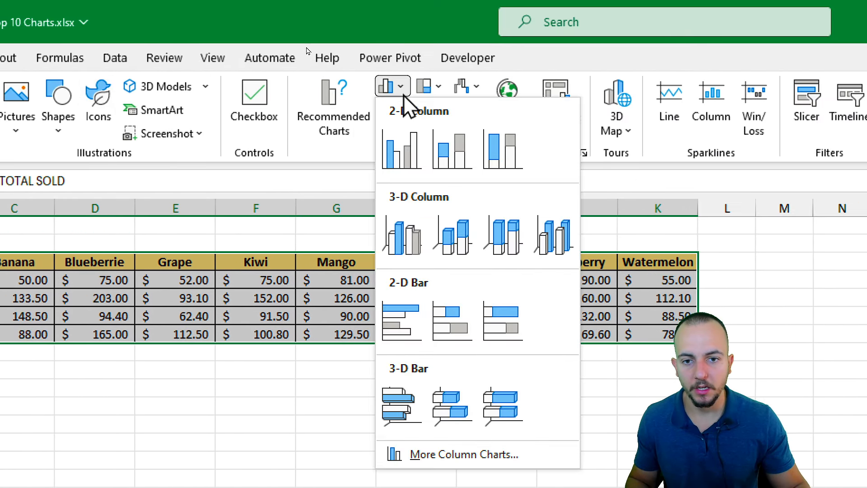
click(418, 159)
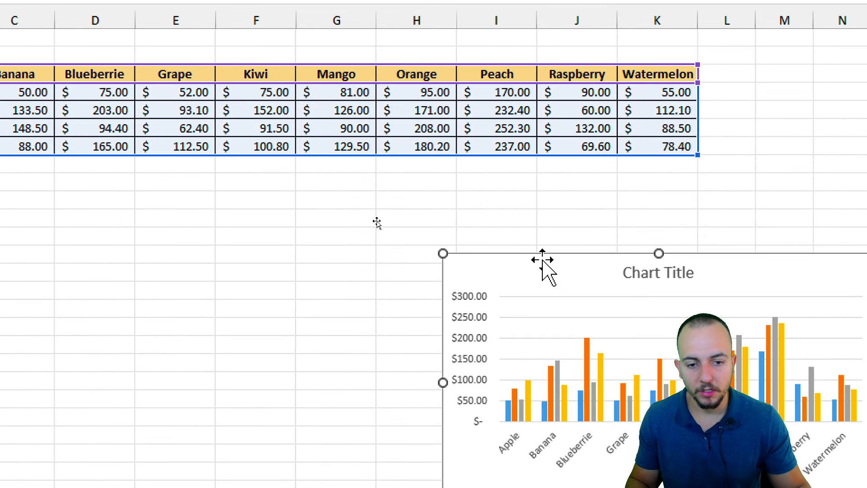
Move the fruit sales chart just below the region table and widen it so it spans from column A to column J.
drag(533, 252, 110, 164)
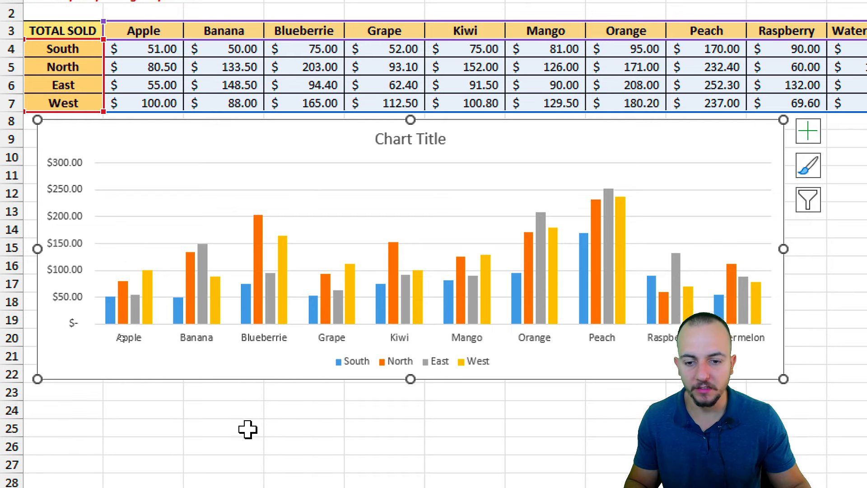
scroll(248, 429, down, 1)
click(248, 429)
scroll(253, 428, down, 1)
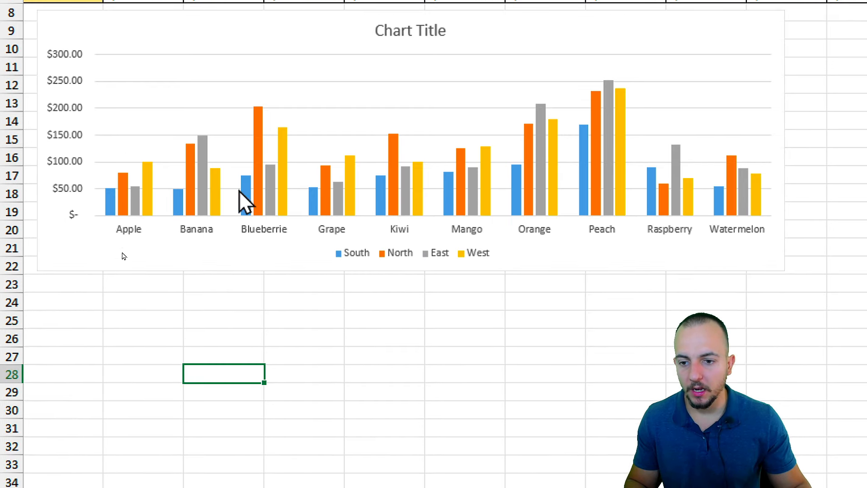
scroll(246, 171, up, 1)
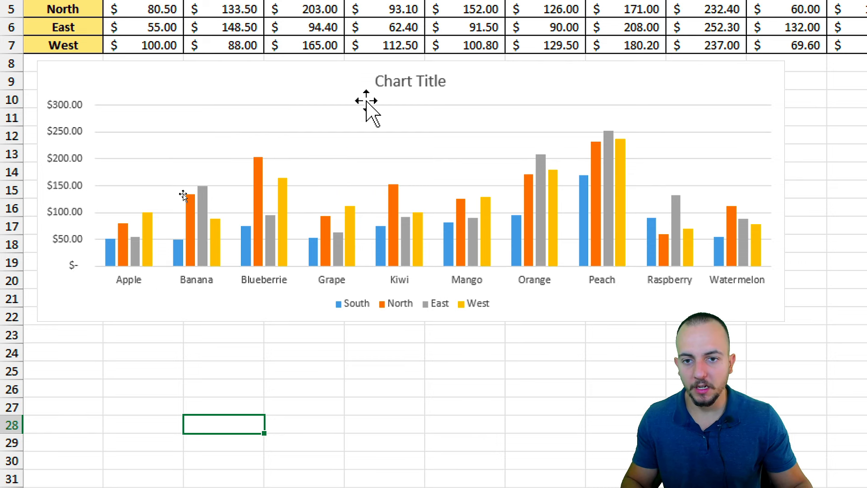
Switch the fruit chart's rows and columns back and forth to compare grouping by region with grouping by fruit.
click(352, 67)
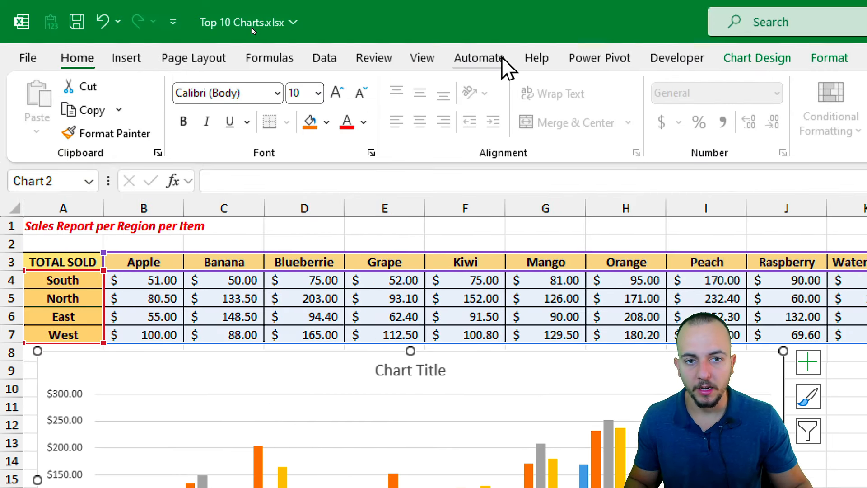
click(763, 58)
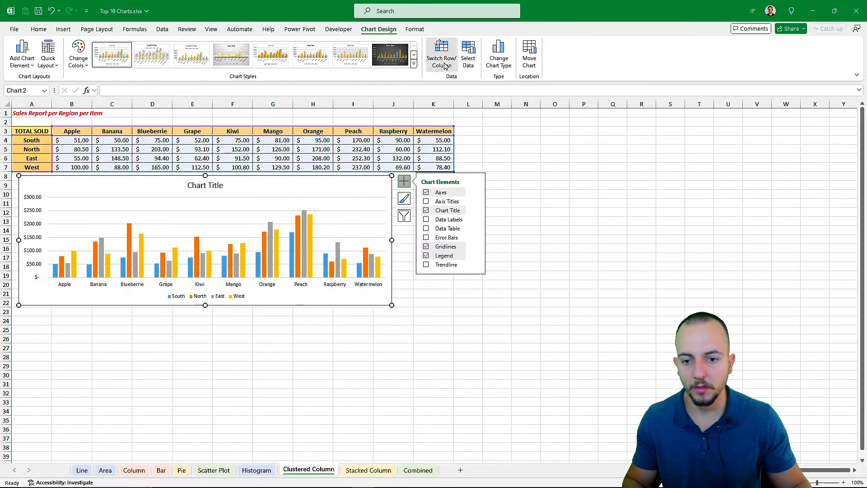
click(338, 128)
click(338, 128)
click(445, 64)
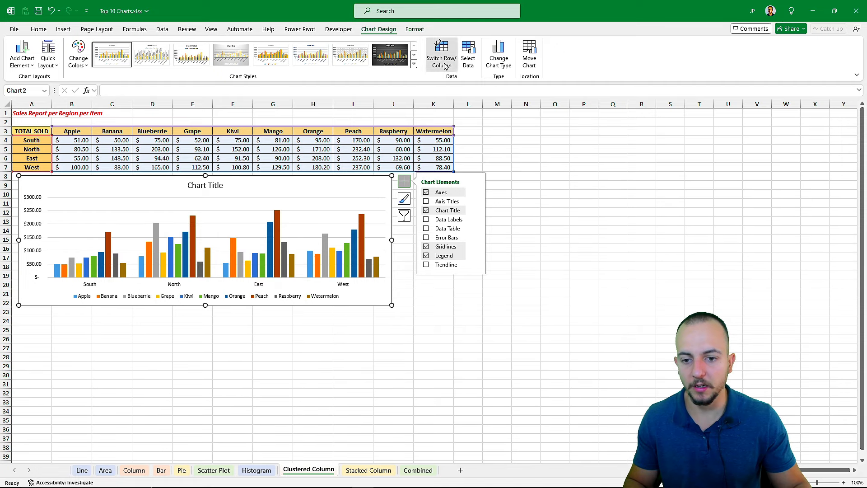
click(445, 63)
click(445, 63)
click(445, 63)
click(91, 381)
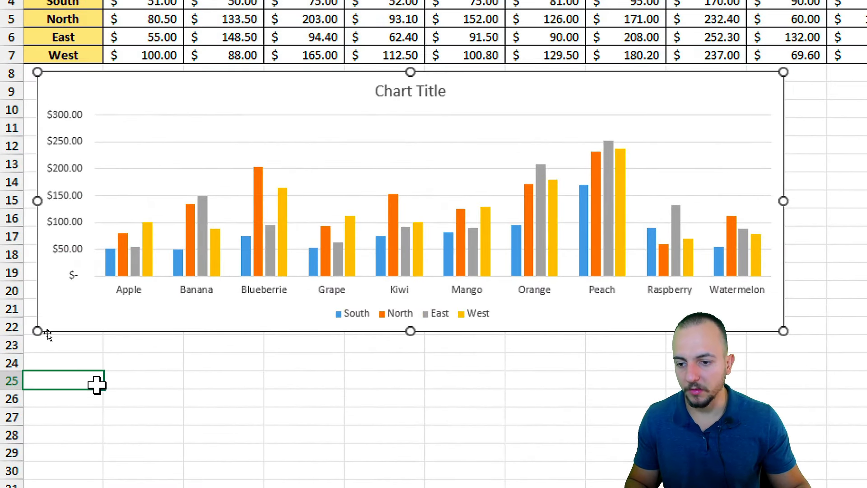
Examine the Apple, Banana, Blueberrie and Grape column clusters and the region legend in the chart.
mouse_move(90, 178)
mouse_down()
mouse_move(152, 234)
mouse_move(165, 273)
mouse_up()
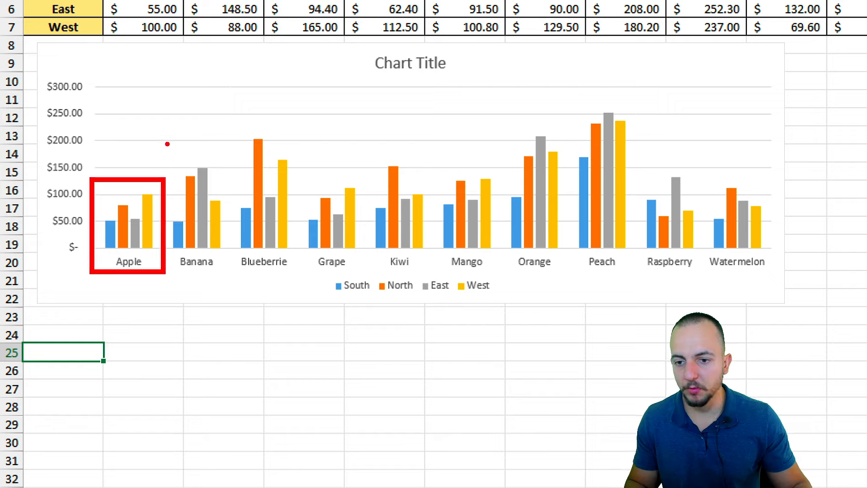
mouse_move(168, 143)
mouse_down()
mouse_move(227, 251)
mouse_move(229, 277)
mouse_move(299, 145)
mouse_move(303, 119)
mouse_up()
mouse_move(302, 167)
mouse_down()
mouse_move(362, 278)
mouse_move(370, 276)
mouse_up()
drag(130, 284, 112, 344)
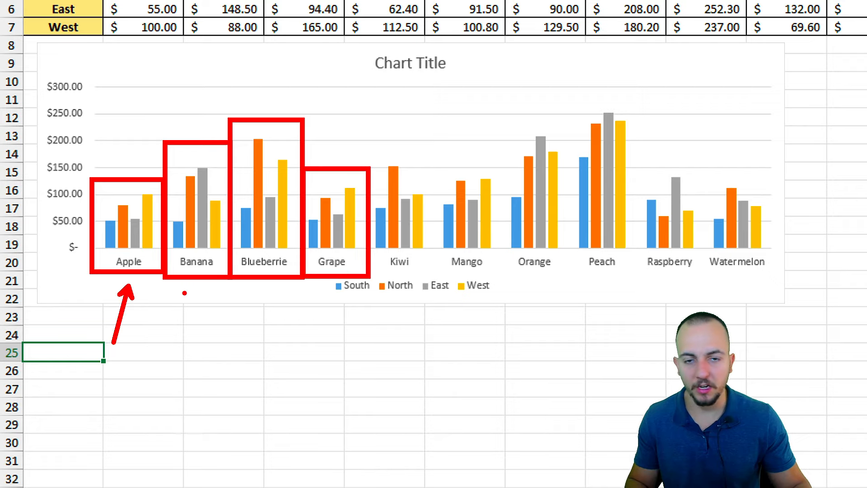
drag(200, 136, 189, 85)
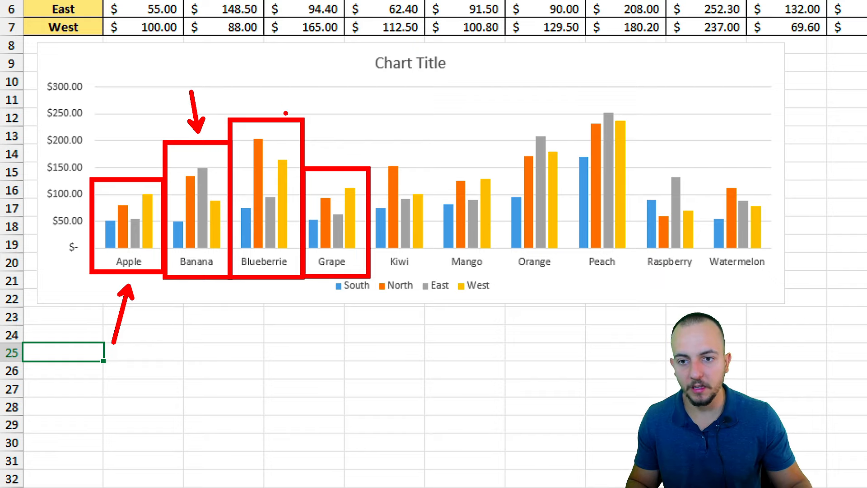
drag(286, 107, 306, 72)
drag(334, 156, 356, 128)
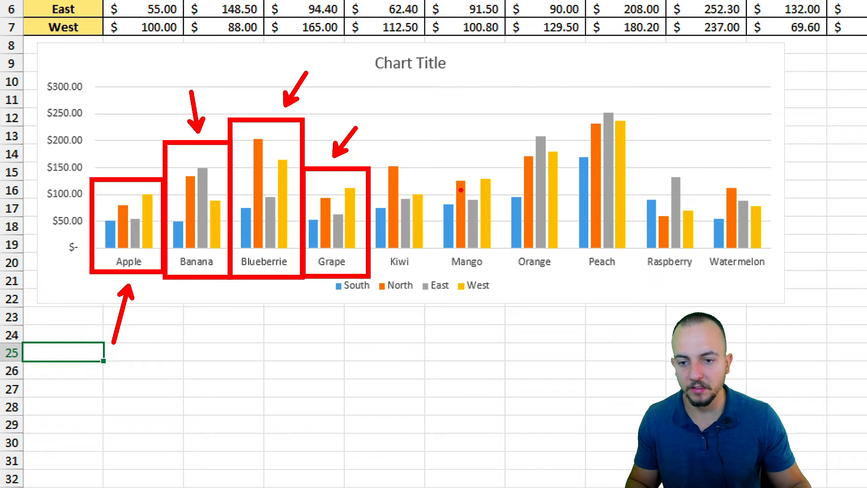
key(ctrl+z)
key(ctrl+z)
key(ctrl+z)
key(ctrl+z)
key(ctrl+z)
key(ctrl+z)
key(ctrl+z)
key(ctrl+z)
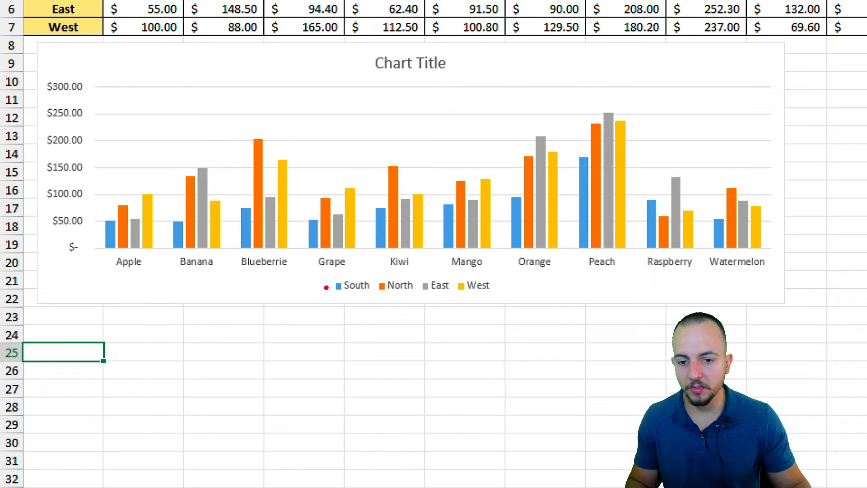
mouse_move(315, 272)
mouse_down()
mouse_move(452, 298)
mouse_move(520, 298)
mouse_up()
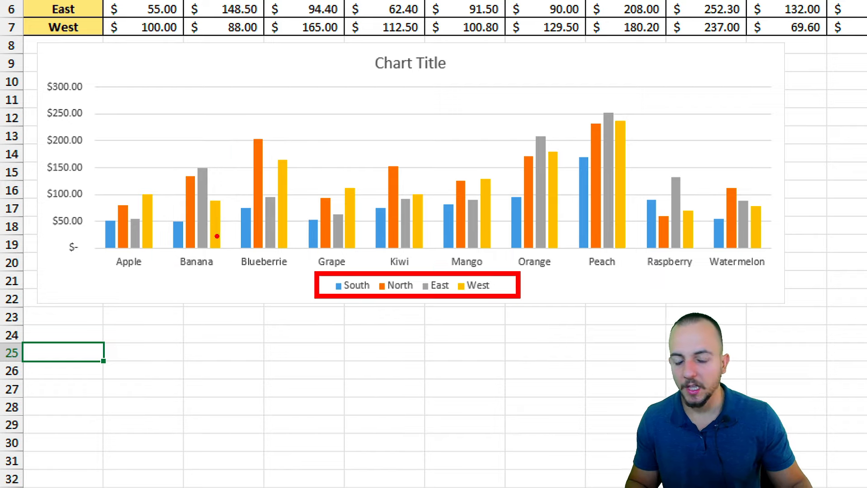
key(Escape)
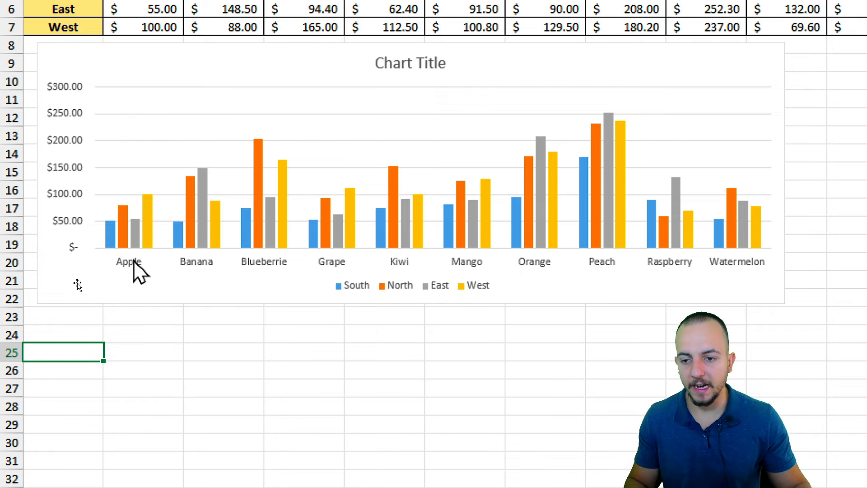
Switch the chart's rows and columns so the regions form the horizontal axis and the fruits become the series.
click(406, 301)
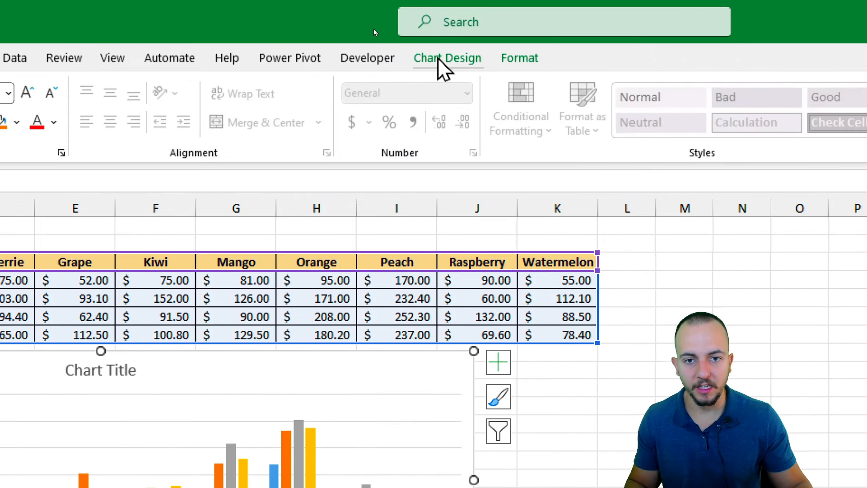
click(444, 65)
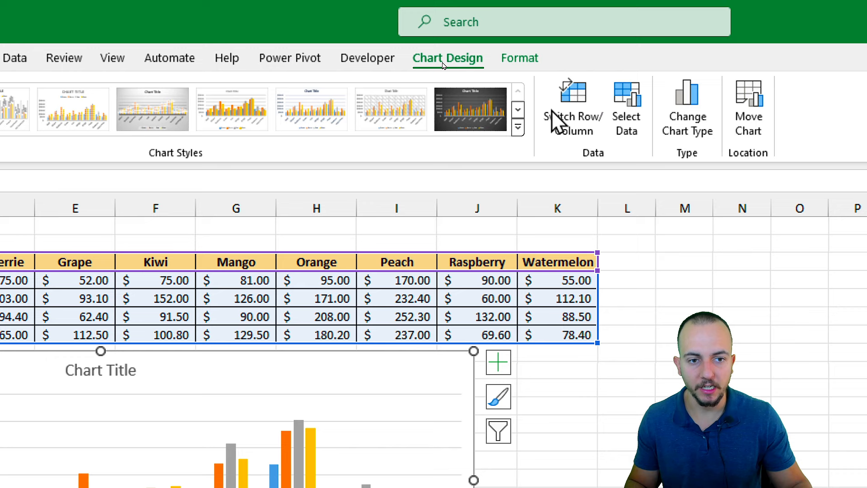
click(583, 135)
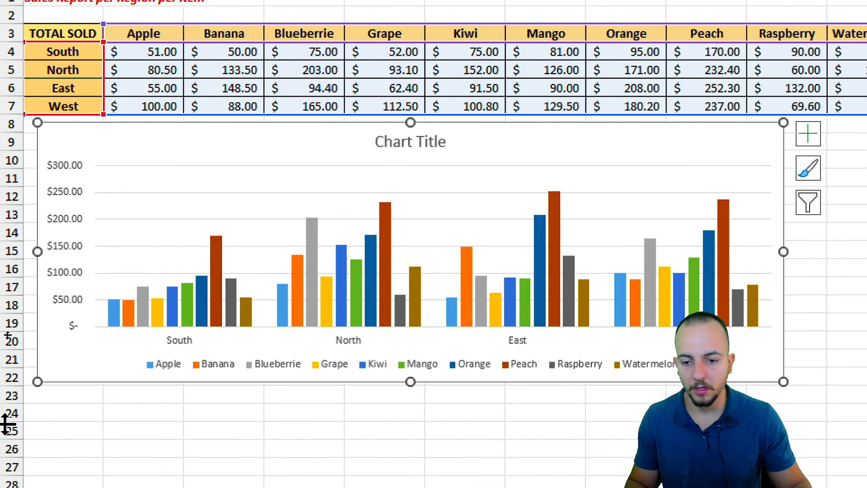
click(143, 404)
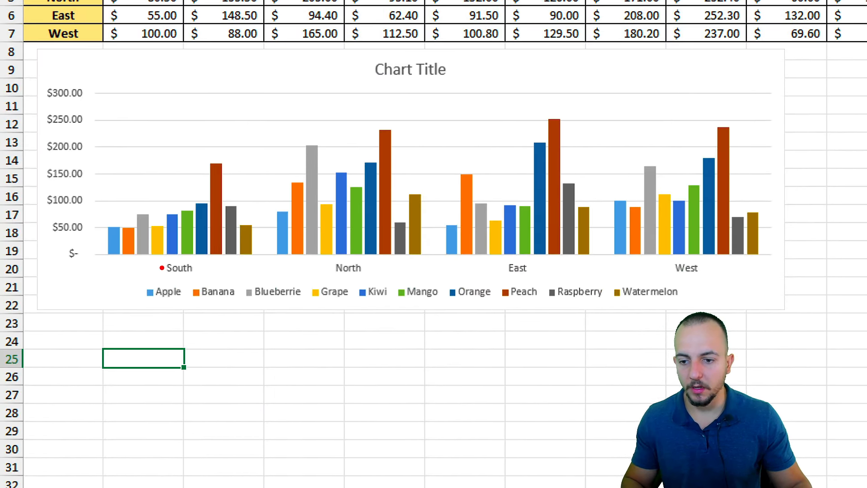
Examine the South, North, East and West groups and the fruit legend in the switched chart.
mouse_move(144, 260)
mouse_down()
mouse_move(719, 274)
mouse_move(244, 280)
mouse_move(702, 289)
mouse_up()
mouse_move(92, 152)
mouse_down()
mouse_move(260, 279)
mouse_move(366, 264)
mouse_move(433, 138)
mouse_move(433, 109)
mouse_move(535, 229)
mouse_move(598, 275)
mouse_move(752, 107)
mouse_up()
key(ctrl+z)
key(ctrl+z)
key(ctrl+z)
key(ctrl+z)
drag(134, 281, 694, 300)
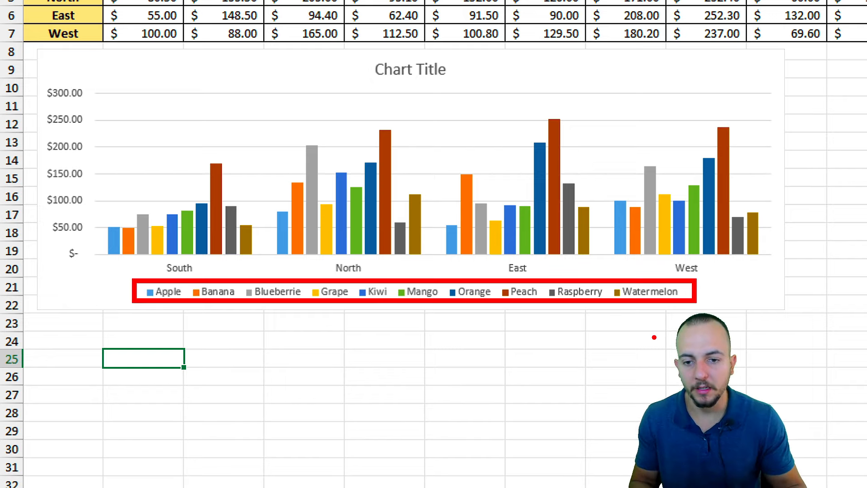
key(Escape)
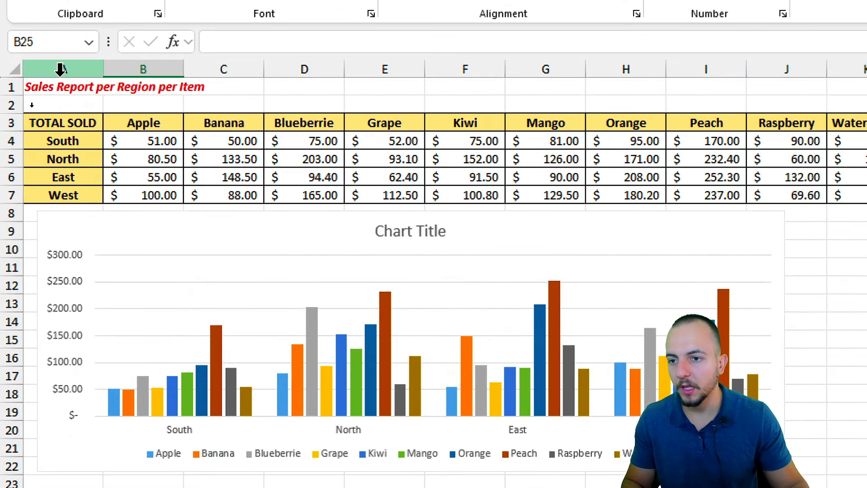
Compare the region labels in column A with the fruit headers in row 3 of the source table.
click(32, 103)
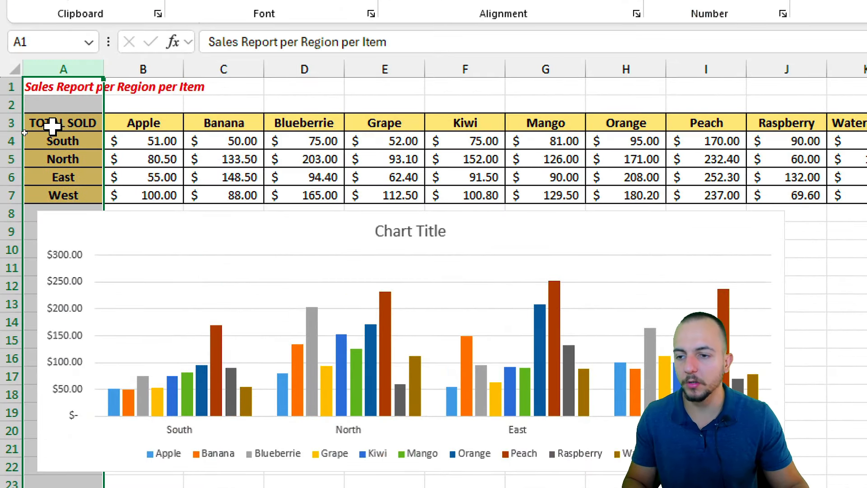
click(10, 123)
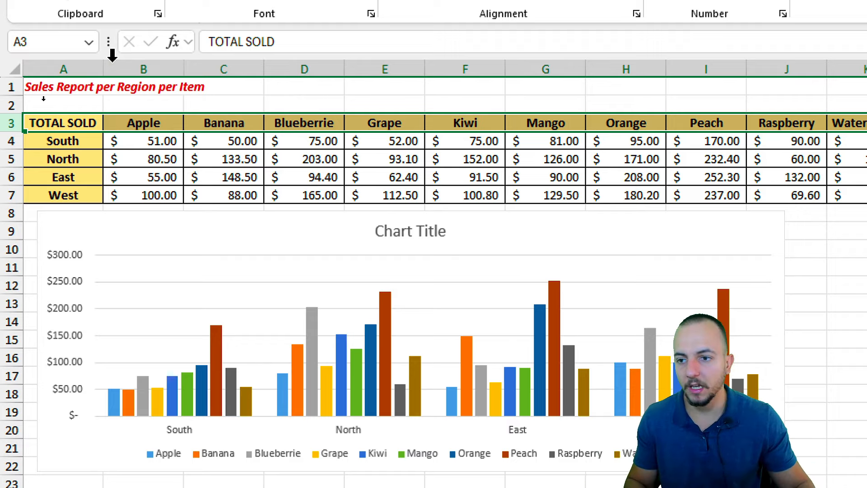
click(65, 65)
click(253, 177)
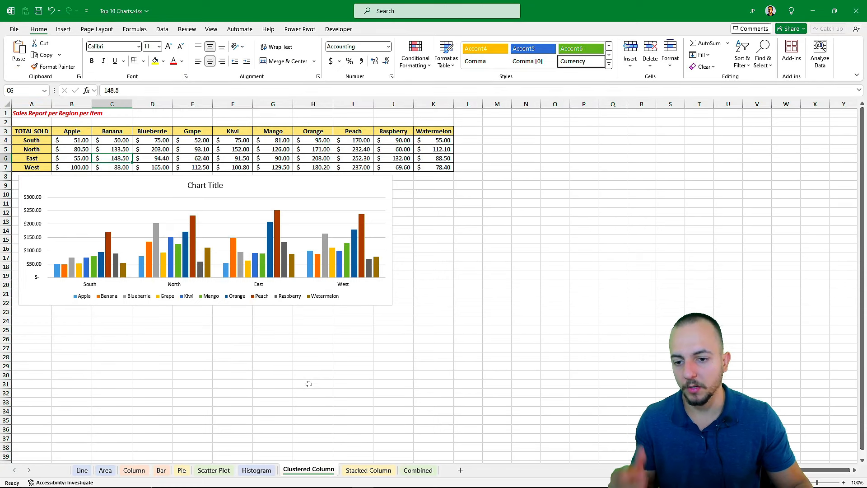
Switch to the Stacked Column sheet and examine the item headers, weekday labels and the Item 001 and Item 002 values.
click(368, 470)
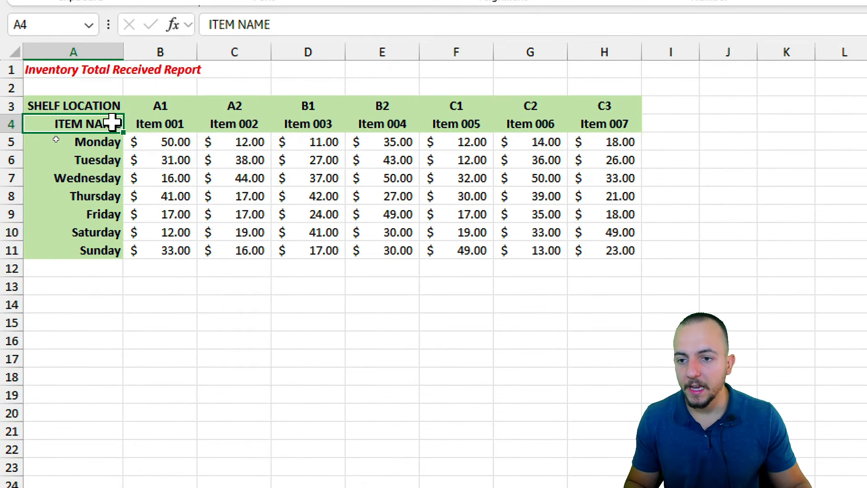
drag(58, 138, 69, 139)
drag(137, 122, 601, 130)
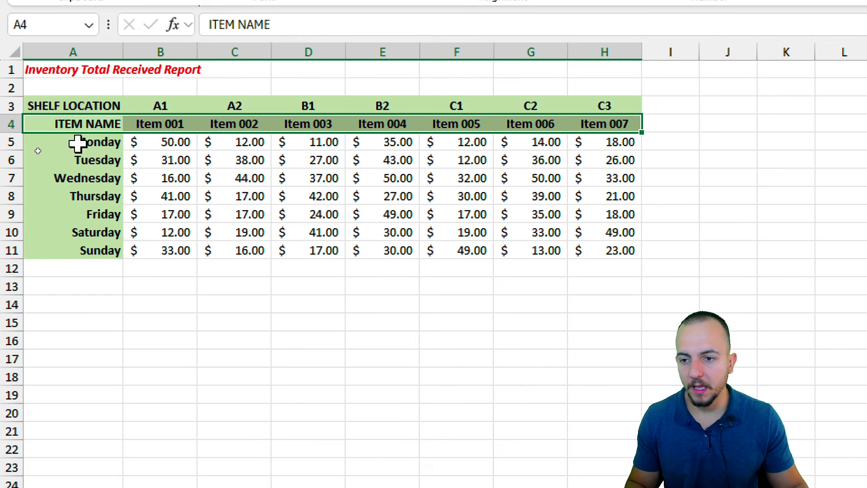
drag(77, 141, 89, 248)
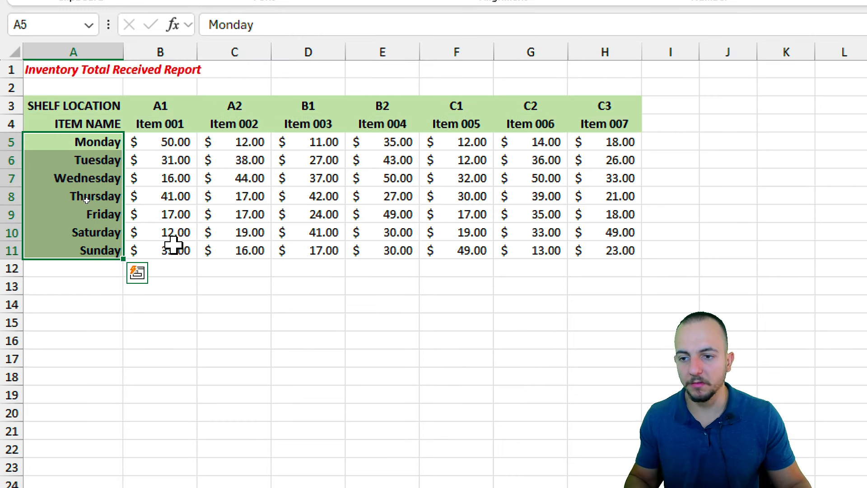
drag(186, 125, 183, 251)
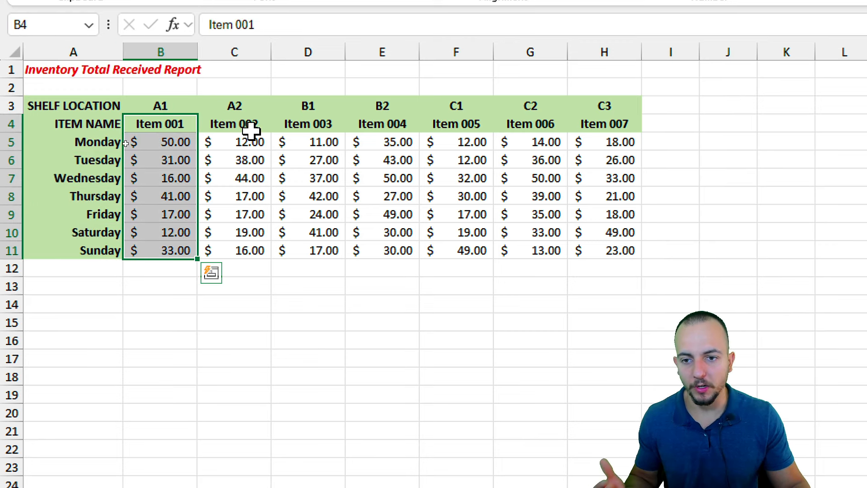
drag(248, 128, 247, 248)
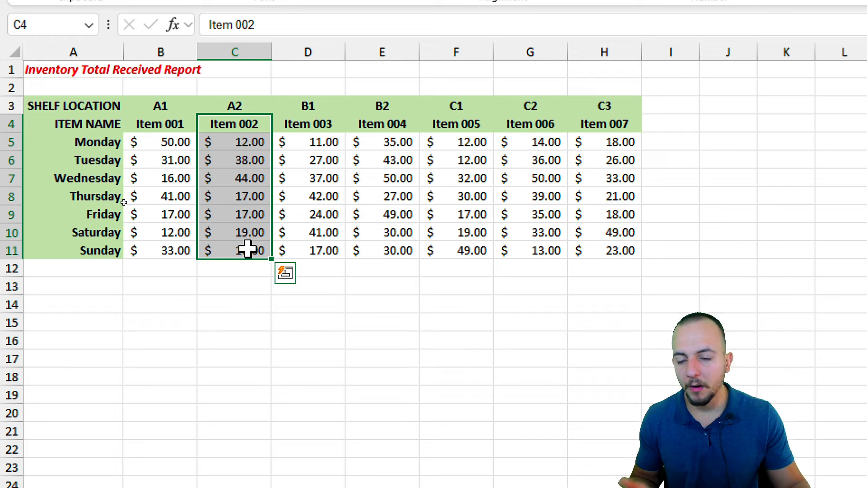
click(172, 139)
click(183, 159)
click(174, 141)
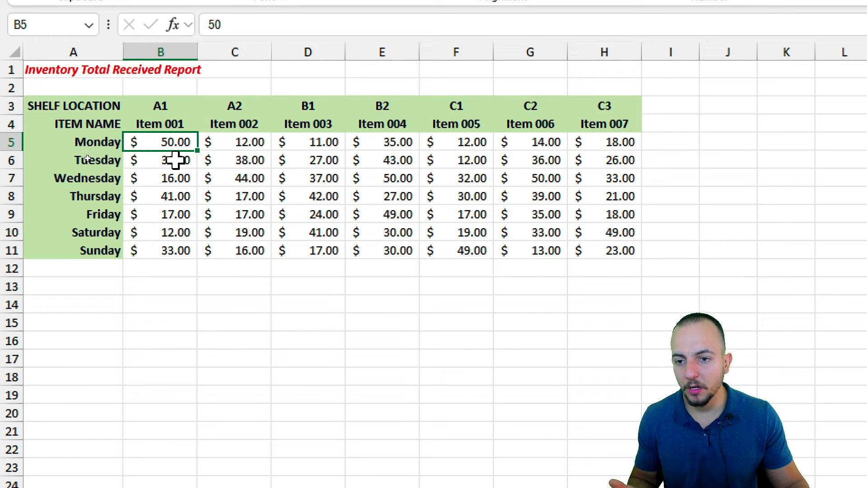
click(177, 159)
click(176, 179)
click(175, 194)
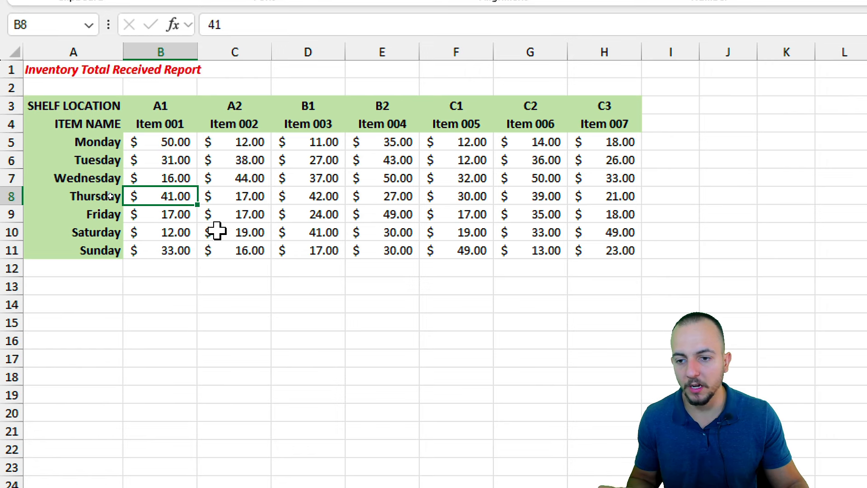
Insert a 2-D clustered column chart from the weekday-by-item inventory data (A4:H11), leaving out the shelf location row.
drag(93, 123, 571, 250)
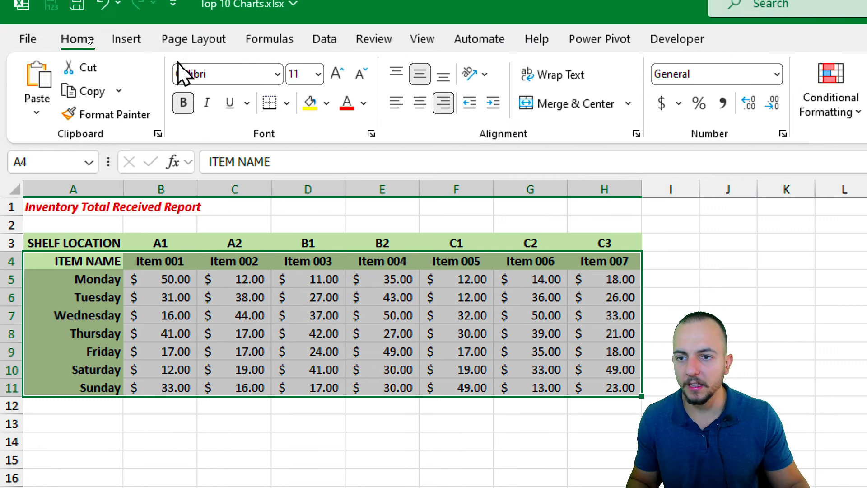
click(128, 56)
click(595, 85)
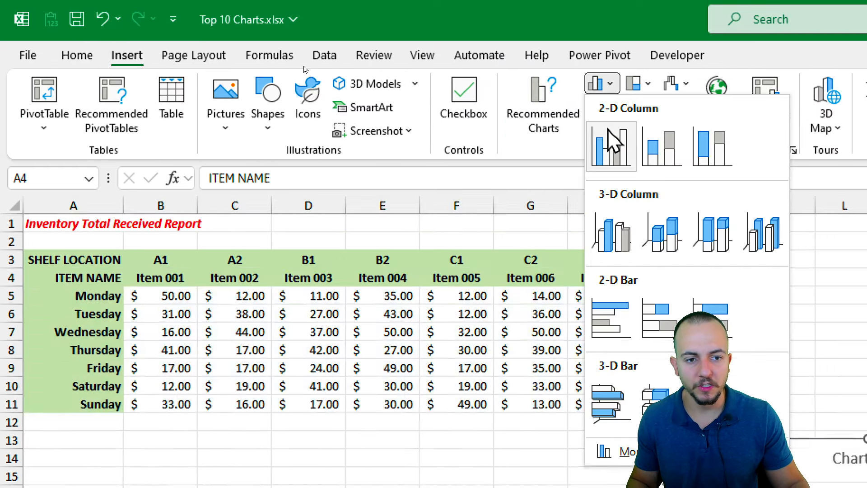
click(611, 143)
Move the inventory chart just below the table and widen it to match the table's width through column H.
drag(704, 239, 79, 226)
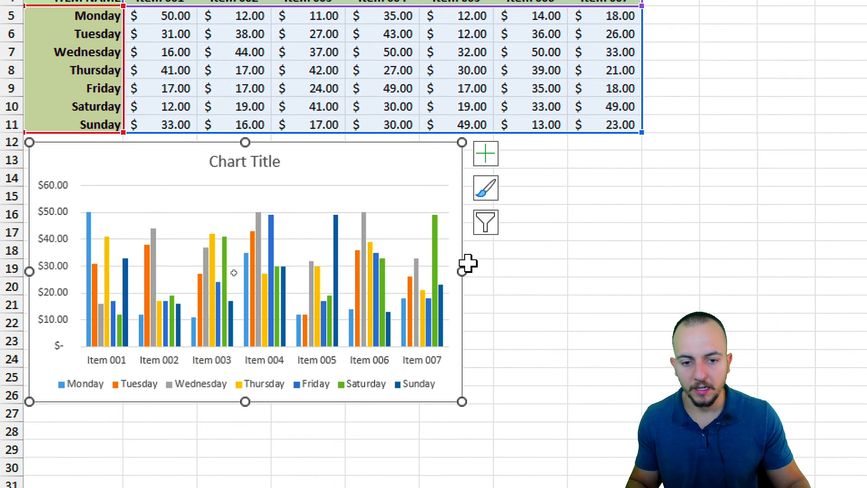
drag(461, 271, 648, 248)
click(722, 268)
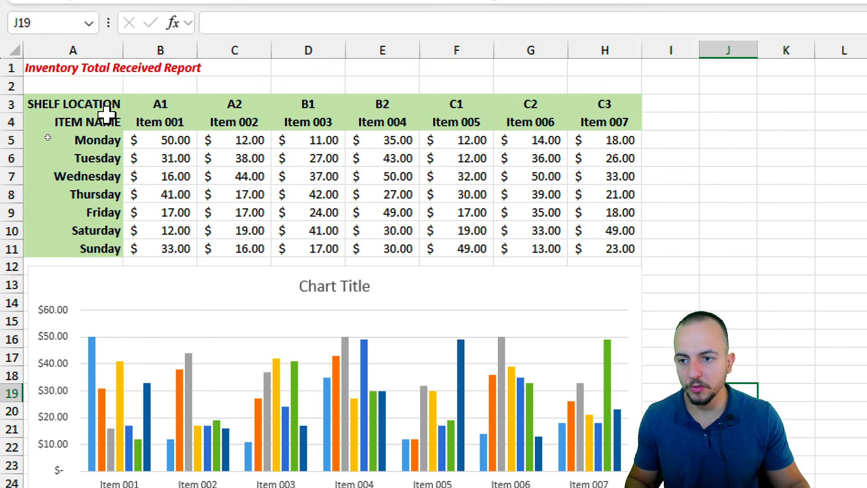
Insert a 2-D stacked column chart from the weekday-by-item inventory data in A4:H11, leaving out the shelf location row.
drag(106, 118, 637, 256)
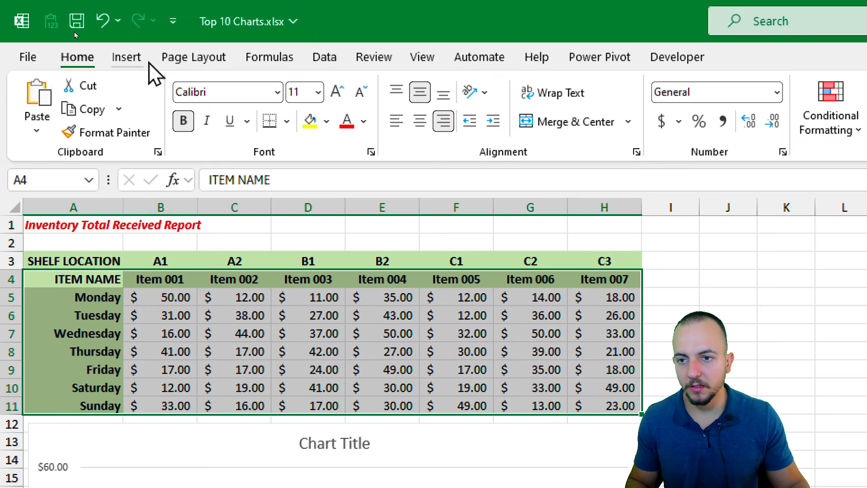
click(128, 57)
click(602, 85)
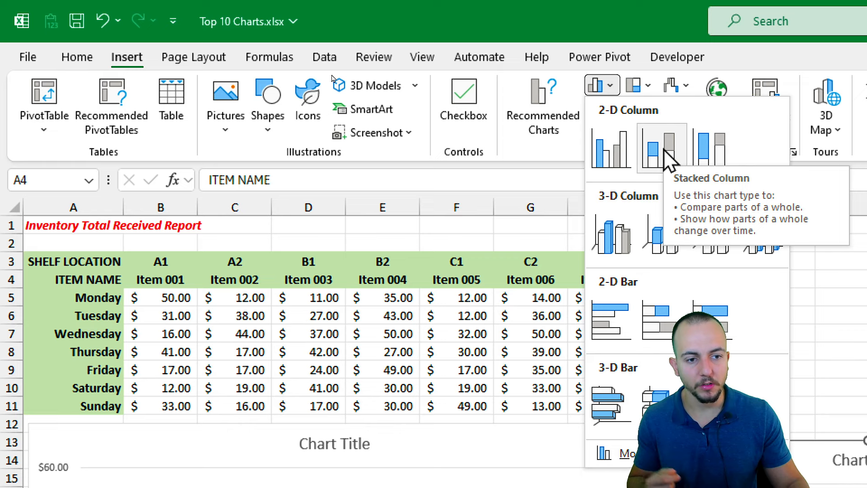
click(666, 153)
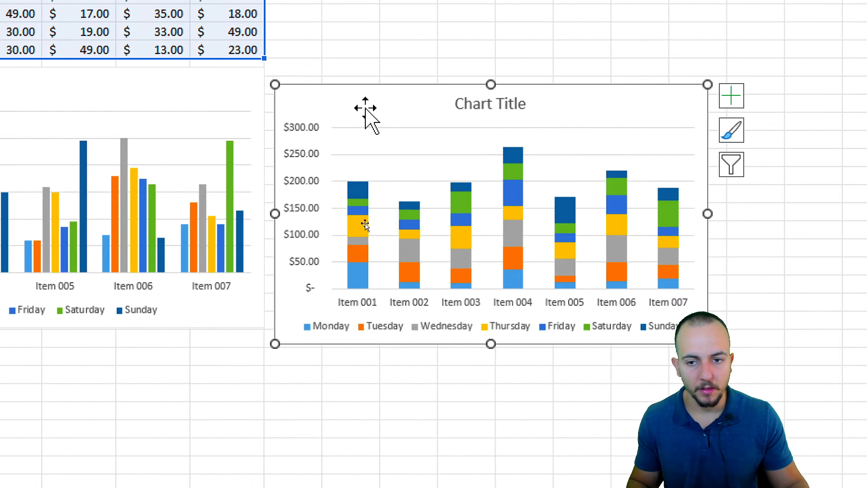
Place the stacked column chart directly below the clustered column chart at row 27 and widen it to reach the edge of column H.
drag(360, 85, 116, 343)
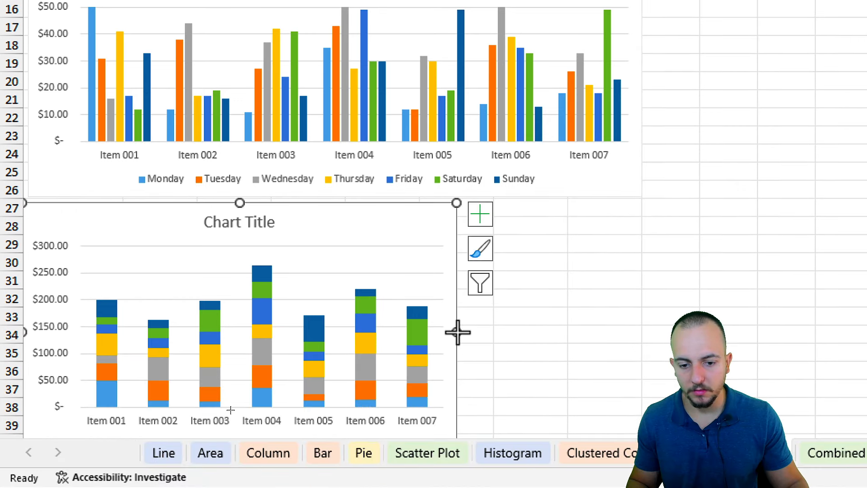
drag(457, 463, 647, 463)
drag(647, 331, 646, 331)
click(691, 13)
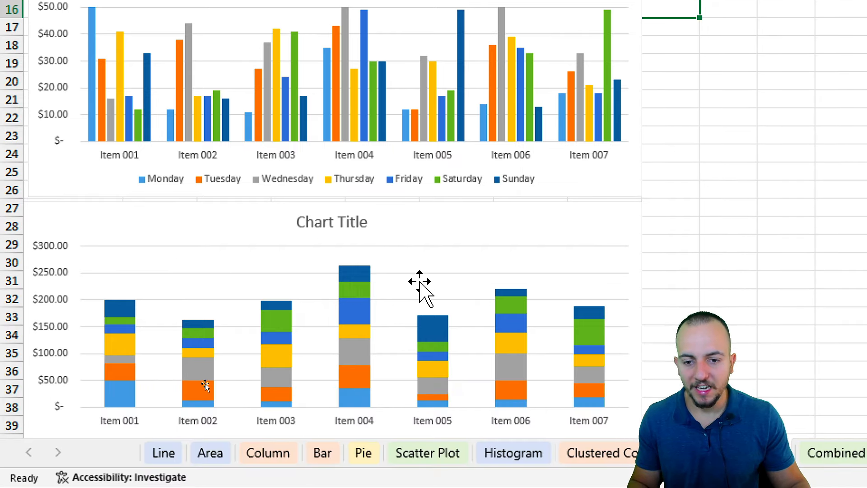
Examine the stacked columns for Item 001 and Item 002 in the new chart.
mouse_move(90, 289)
mouse_down()
mouse_move(157, 433)
mouse_move(175, 427)
mouse_move(226, 298)
mouse_up()
drag(144, 277, 163, 244)
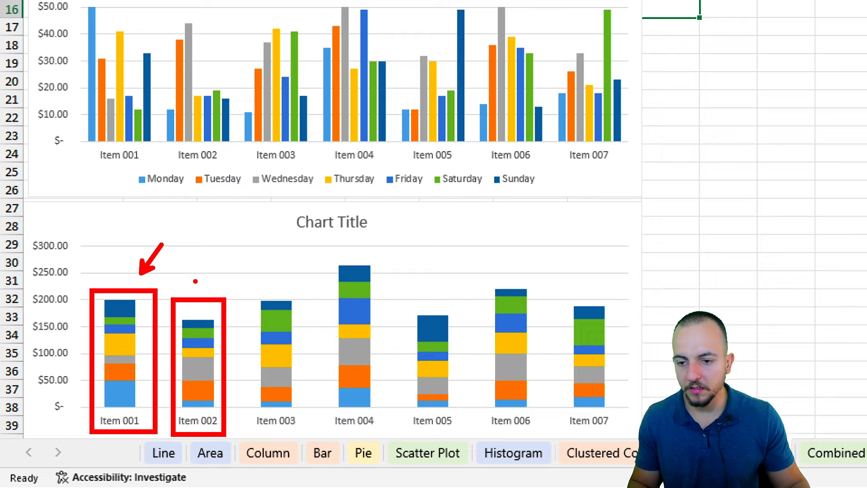
drag(195, 281, 220, 247)
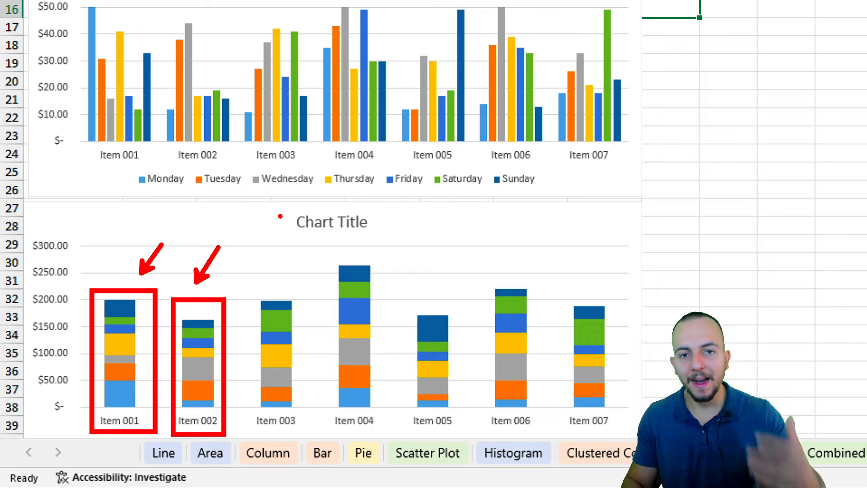
key(Escape)
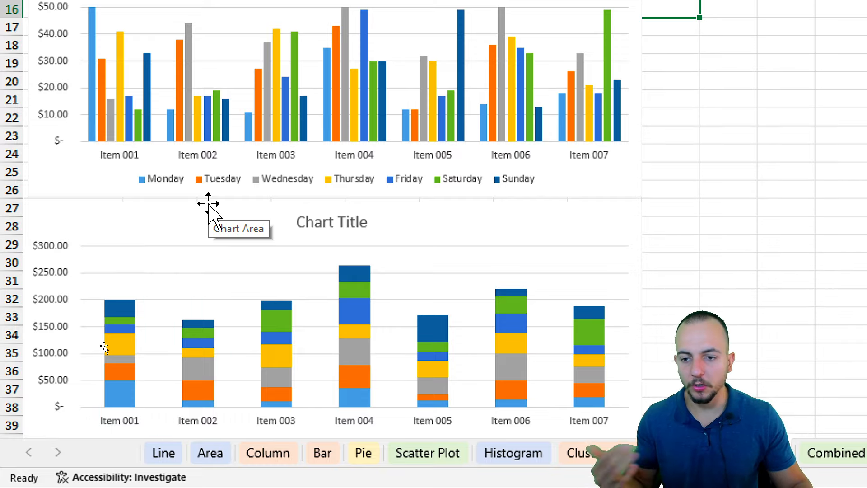
Move the stacked column chart up beside the inventory table, starting in column I, and deselect it.
drag(208, 205, 532, 72)
click(413, 431)
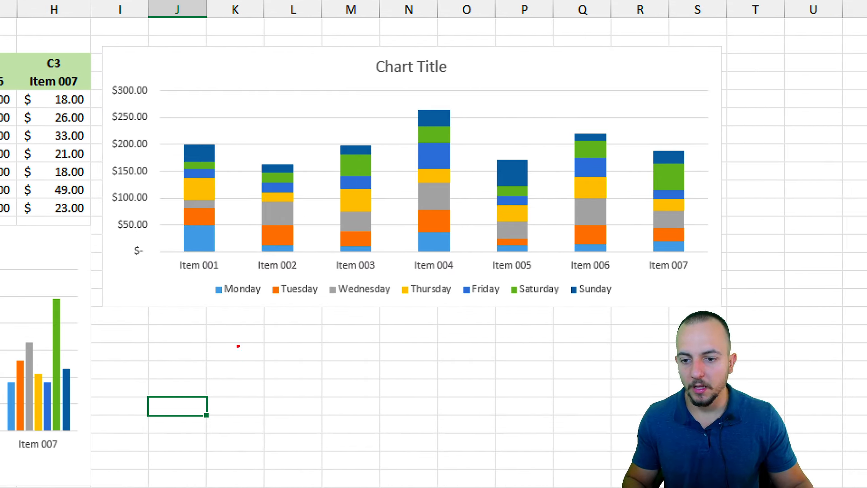
Examine the item labels on the horizontal axis and the single stacked columns for Item 001 to Item 004.
mouse_move(173, 255)
mouse_down()
mouse_move(213, 275)
mouse_move(316, 275)
mouse_up()
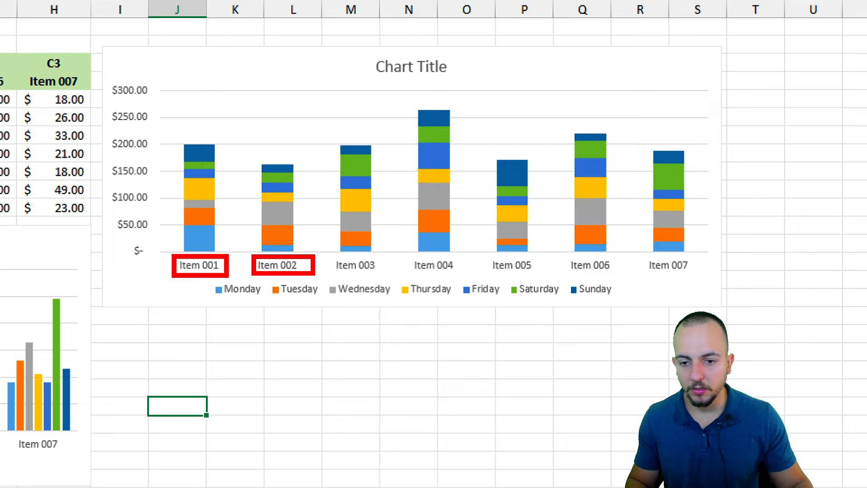
key(e)
mouse_move(171, 128)
mouse_down()
mouse_move(229, 236)
mouse_move(232, 273)
mouse_move(314, 136)
mouse_move(368, 264)
mouse_move(383, 260)
mouse_up()
drag(390, 280, 468, 100)
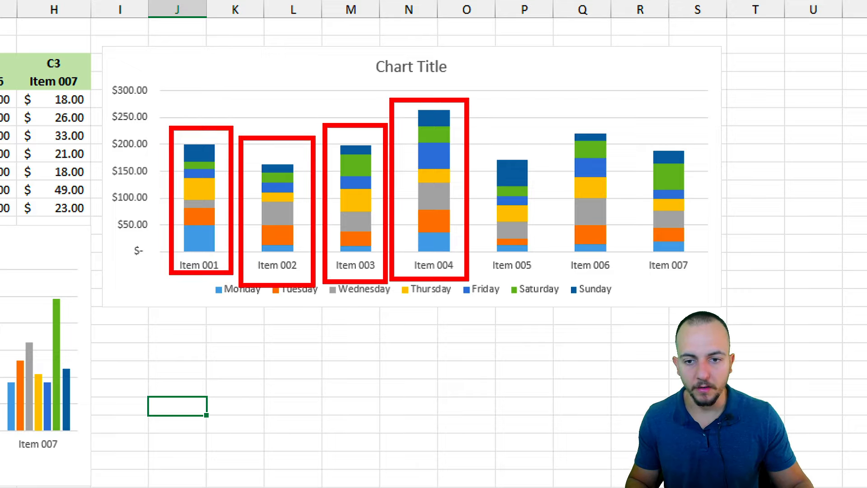
key(ctrl+z)
key(ctrl+z)
key(ctrl+z)
key(ctrl+z)
drag(221, 142, 263, 116)
key(ctrl+z)
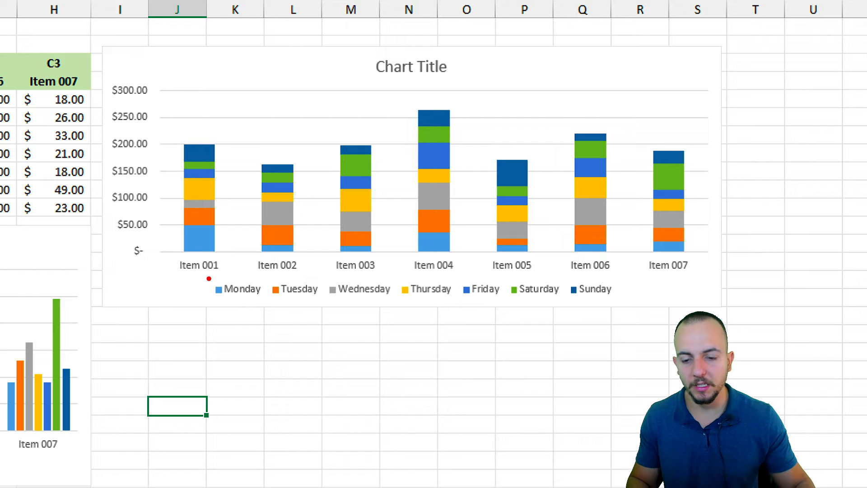
Compare the weekday legend with the coloured segments in the stacked columns of Item 001, Item 002 and Item 003.
drag(208, 278, 627, 306)
key(ctrl+z)
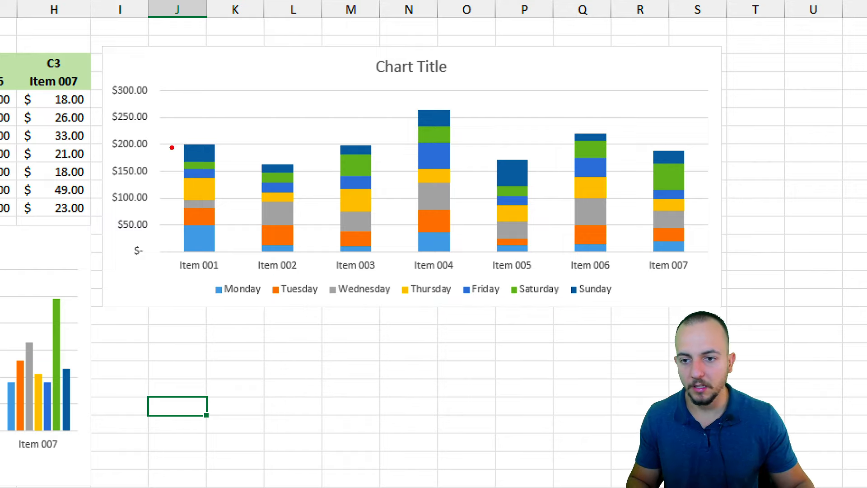
mouse_move(169, 128)
mouse_down()
mouse_move(227, 274)
mouse_move(307, 140)
mouse_move(364, 210)
mouse_move(384, 269)
mouse_up()
drag(204, 282, 641, 296)
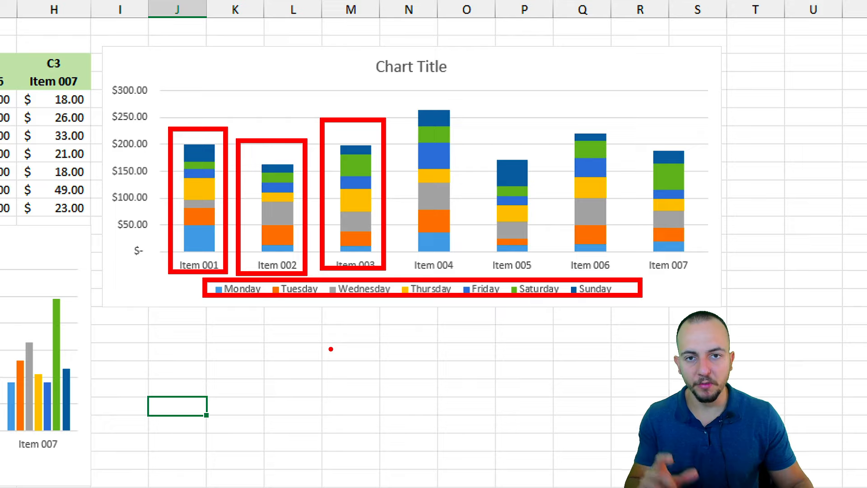
key(Escape)
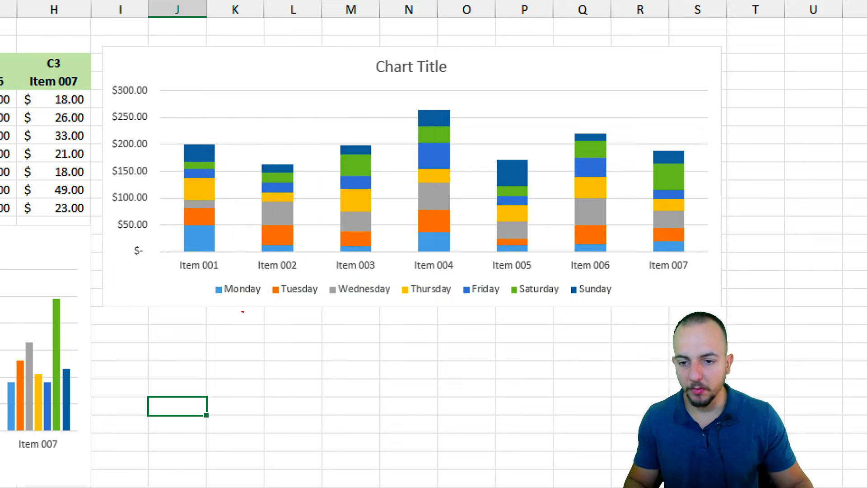
Compare the Monday and Tuesday segments within the Item 002 stacked column.
drag(276, 275, 262, 319)
key(ctrl+z)
mouse_move(254, 251)
mouse_down()
mouse_move(241, 271)
mouse_move(210, 281)
mouse_up()
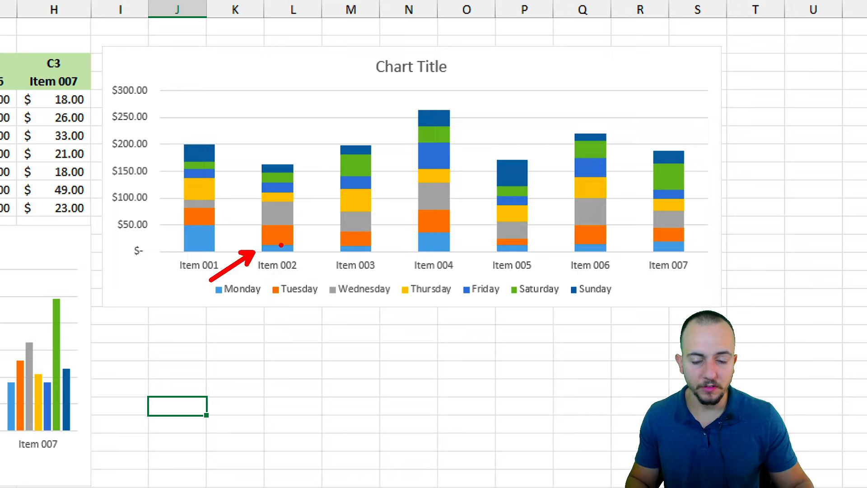
drag(301, 232, 333, 211)
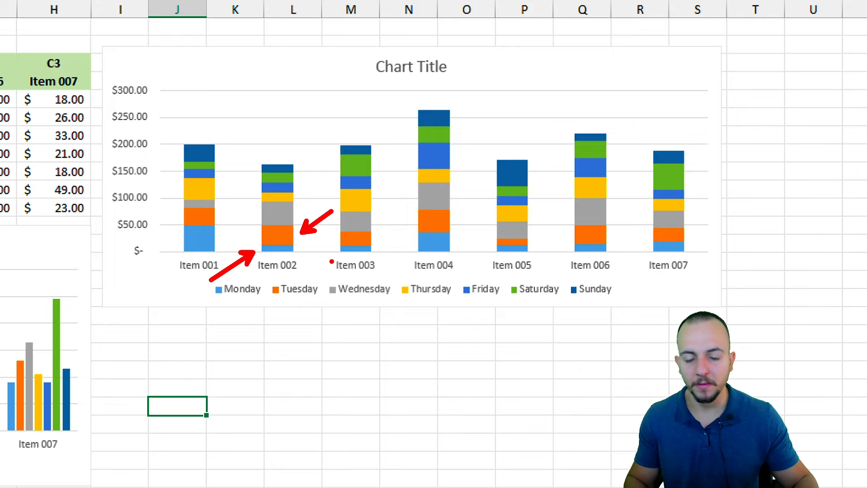
key(Escape)
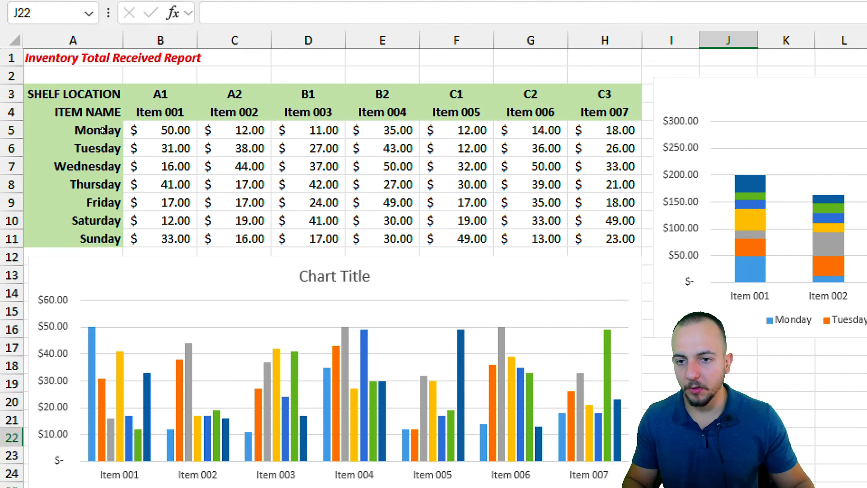
Check the Item 002 values for Monday and Tuesday in the source table.
mouse_move(207, 75)
mouse_down()
mouse_move(265, 101)
mouse_move(256, 121)
mouse_move(269, 122)
mouse_up()
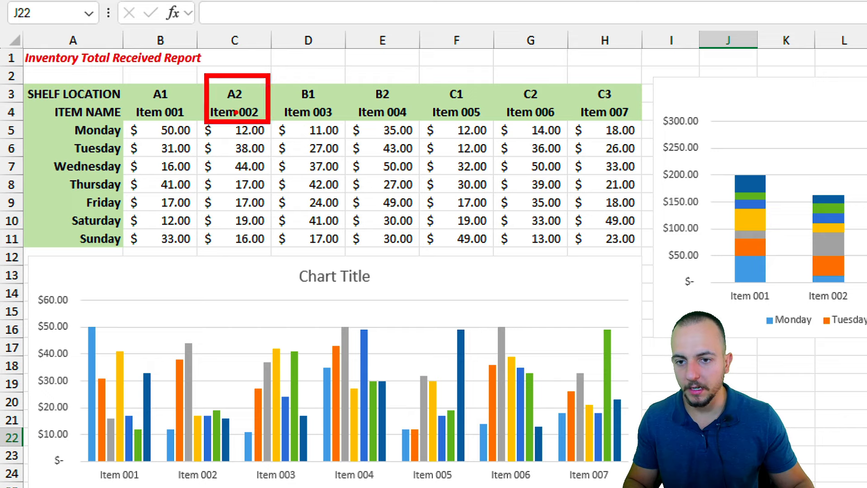
key(e)
drag(195, 102, 274, 121)
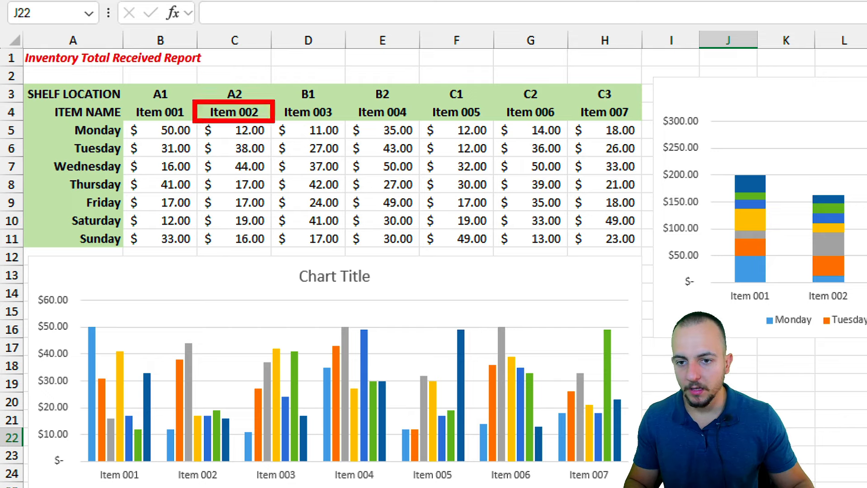
key(e)
drag(197, 119, 279, 136)
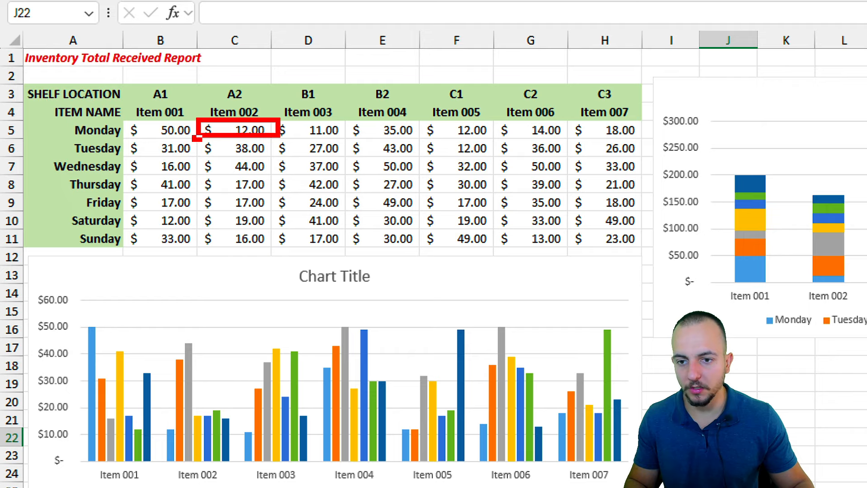
drag(197, 138, 284, 156)
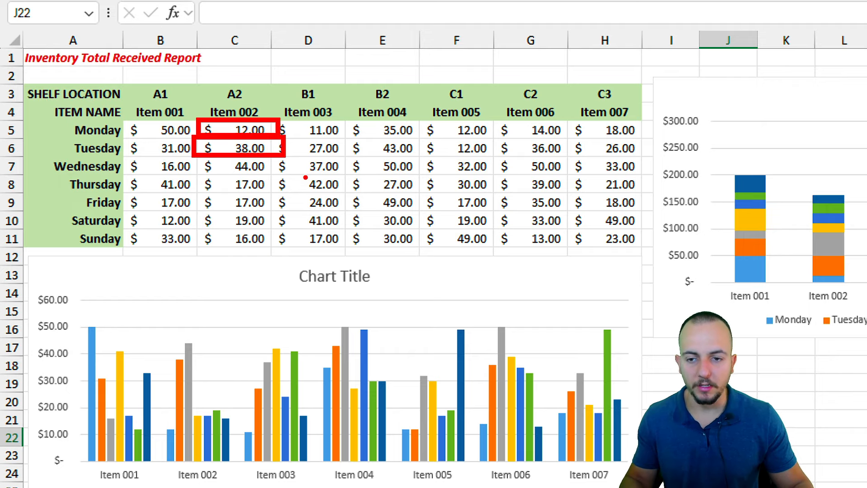
key(Escape)
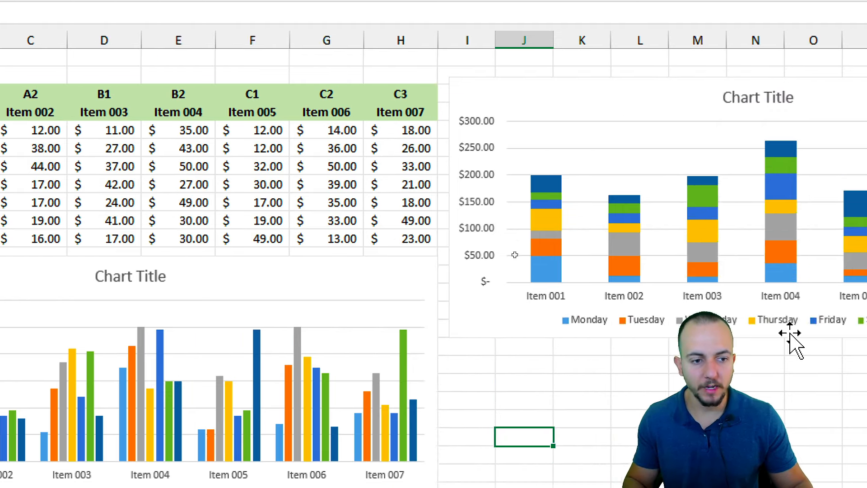
Relate the Monday and Tuesday table values to the lowest two segments of the Item 002 stacked column.
drag(258, 242, 328, 304)
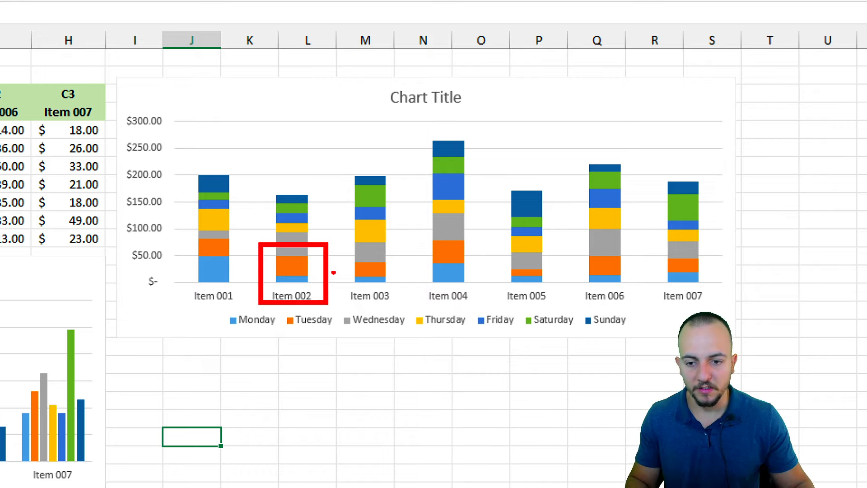
drag(324, 264, 367, 251)
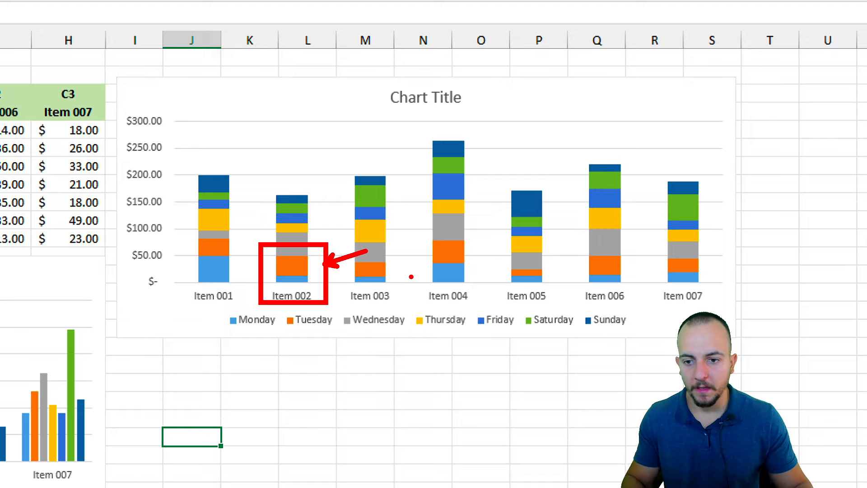
key(Escape)
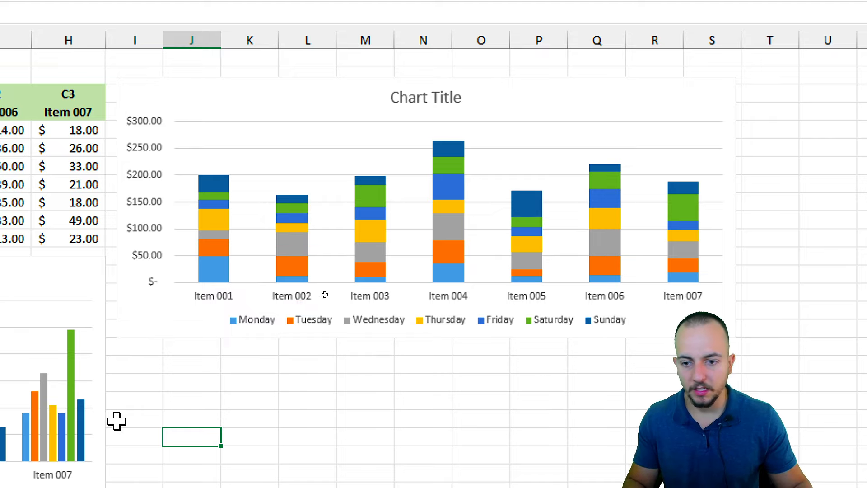
Examine the Monday and Tuesday segments of the Item 001 stacked column and check that item's values in the source table.
key(ctrl+2)
drag(210, 309, 169, 361)
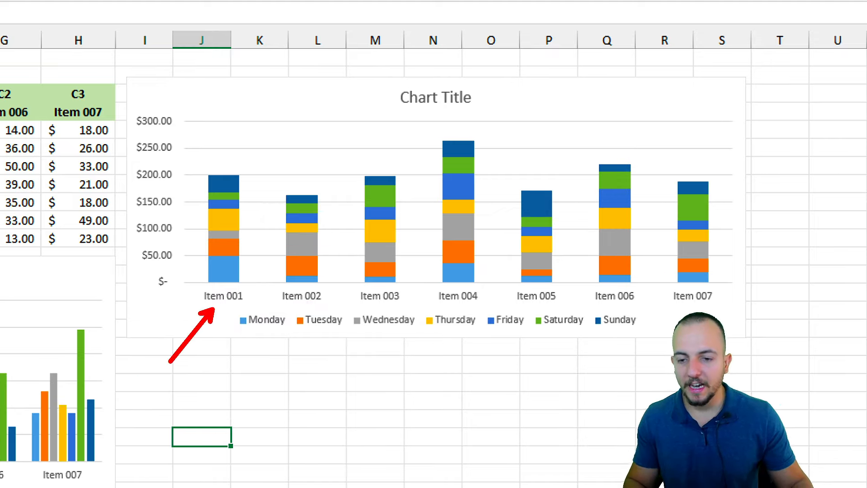
drag(203, 249, 269, 291)
key(Escape)
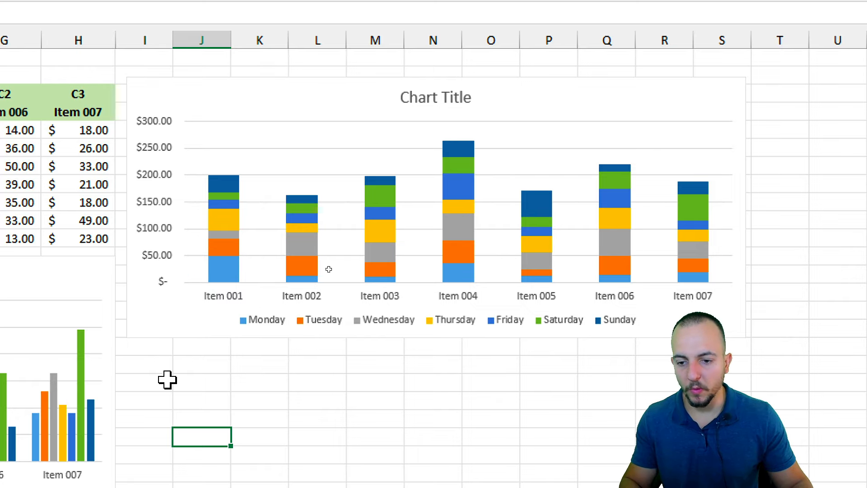
key(ctrl+2)
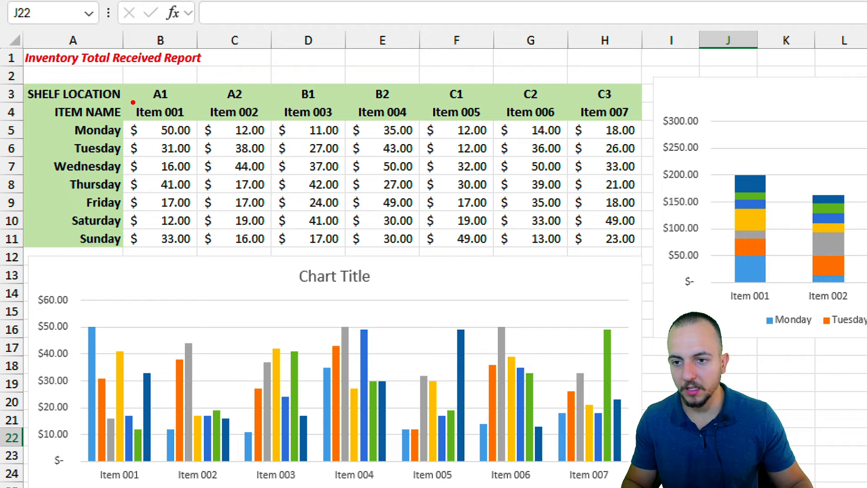
mouse_move(120, 100)
mouse_down()
mouse_move(200, 119)
mouse_move(153, 143)
mouse_up()
key(Escape)
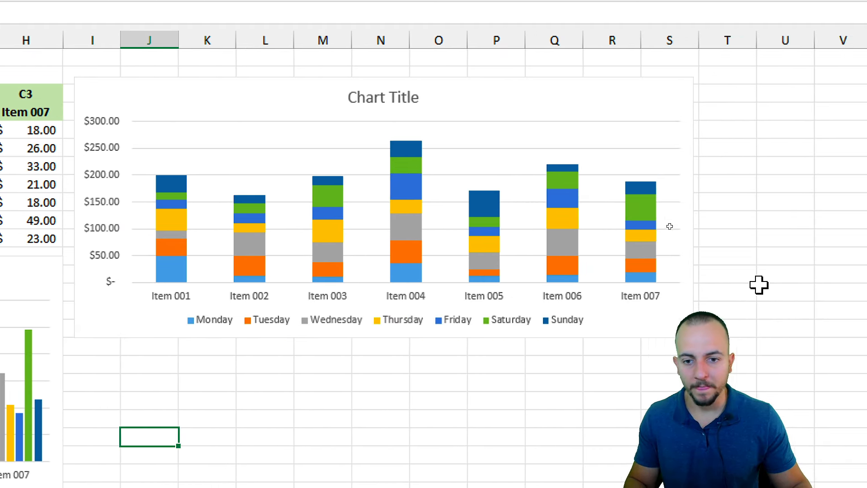
Compare the overall heights of the Item 001 and Item 002 stacked columns.
click(168, 360)
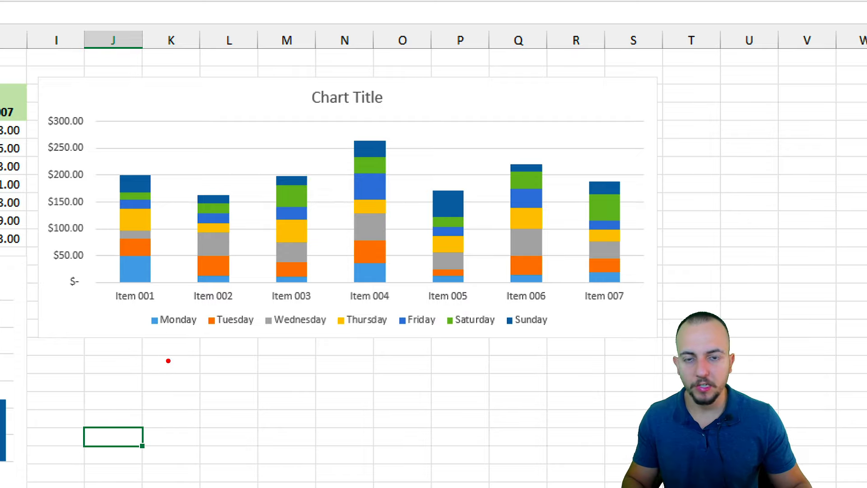
mouse_move(106, 162)
mouse_down()
mouse_move(170, 305)
mouse_move(229, 239)
mouse_move(238, 171)
mouse_up()
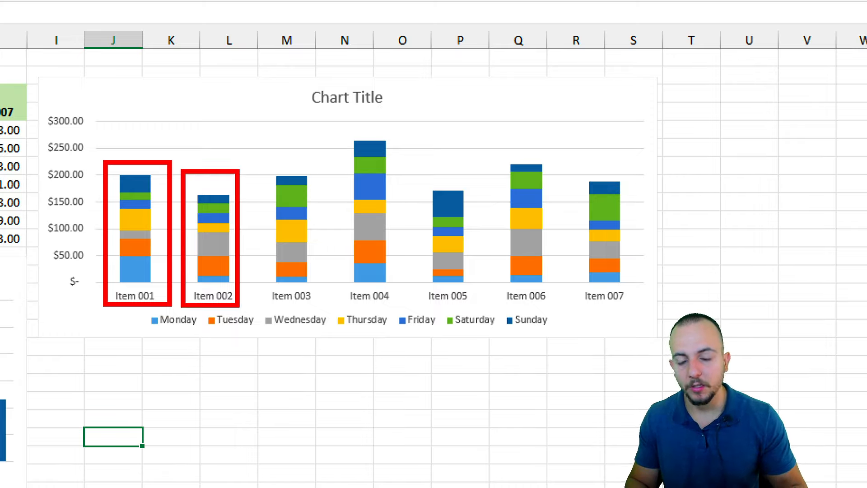
key(ctrl+z)
key(ctrl+z)
Examine how the Monday, Tuesday, Wednesday and Thursday segments build up the whole Item 001 column.
drag(116, 266, 86, 276)
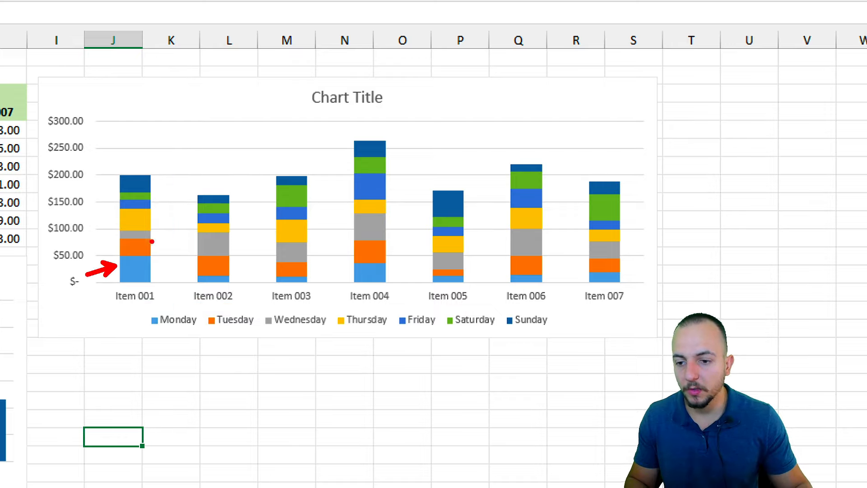
drag(156, 245, 183, 233)
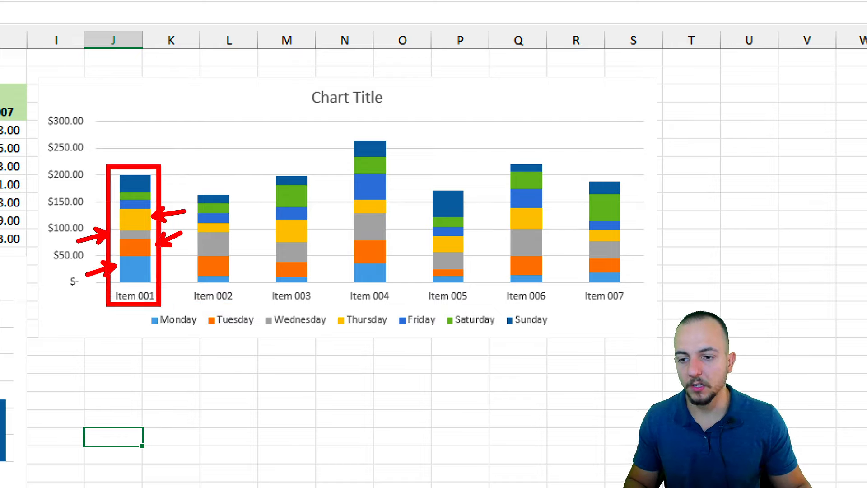
key(ctrl+z)
key(ctrl+z)
key(ctrl+z)
key(ctrl+z)
key(ctrl+z)
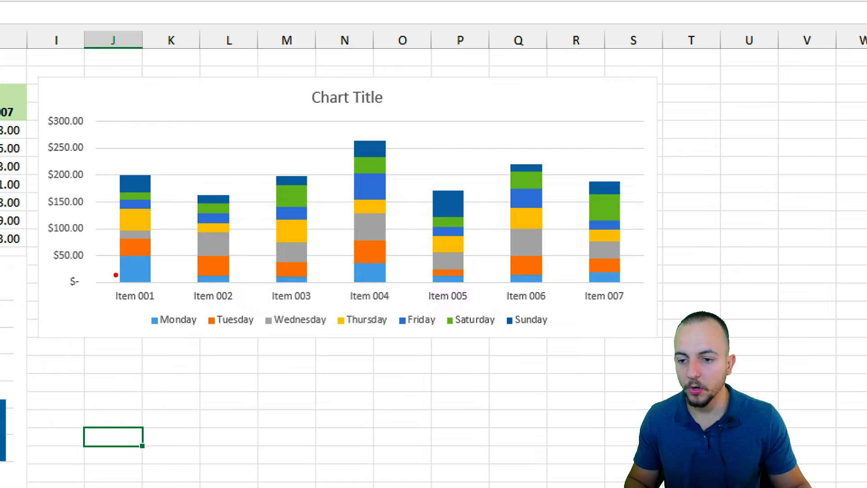
Examine the Monday and Tuesday segments within the outline of the whole Item 001 stacked column.
drag(118, 273, 93, 285)
drag(157, 244, 190, 230)
drag(108, 236, 95, 216)
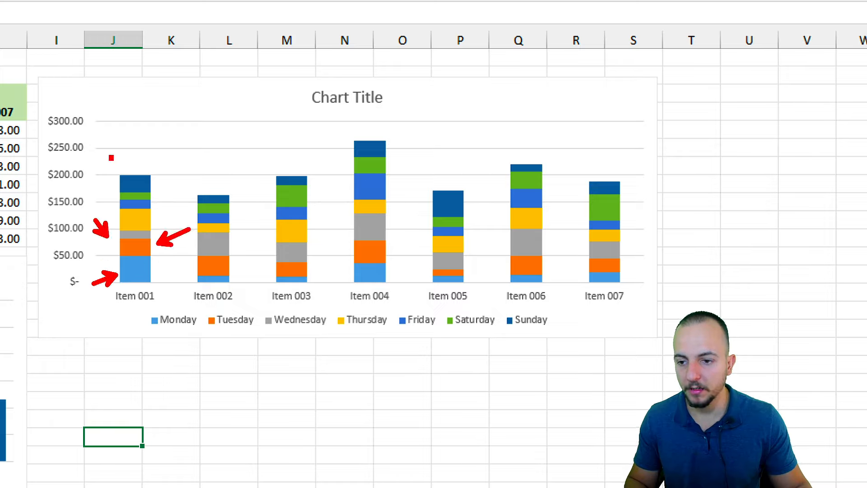
drag(112, 158, 161, 307)
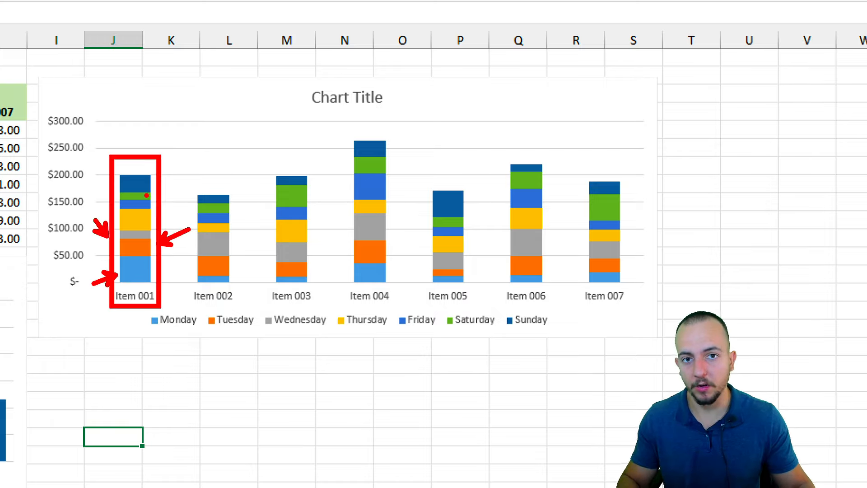
key(Escape)
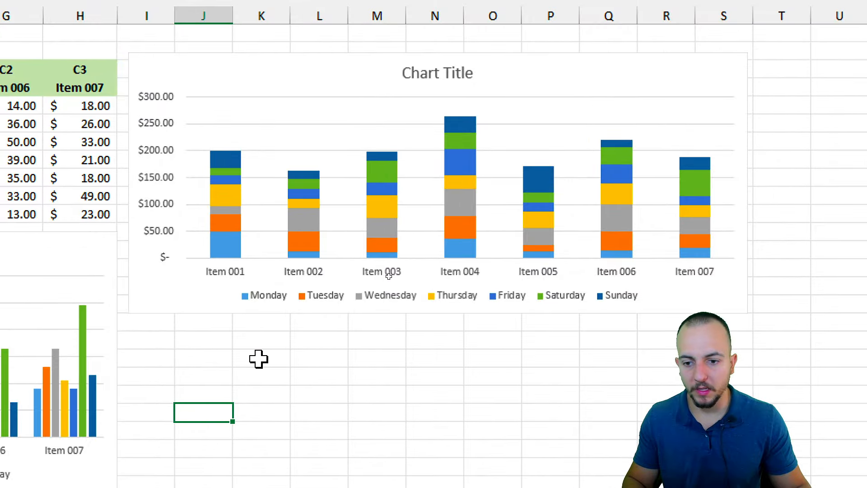
Examine all seven weekday segments of the Item 001 stacked column and compare them with the Item 001 group in the clustered column chart.
mouse_move(184, 138)
mouse_down()
mouse_move(263, 244)
mouse_move(271, 283)
mouse_up()
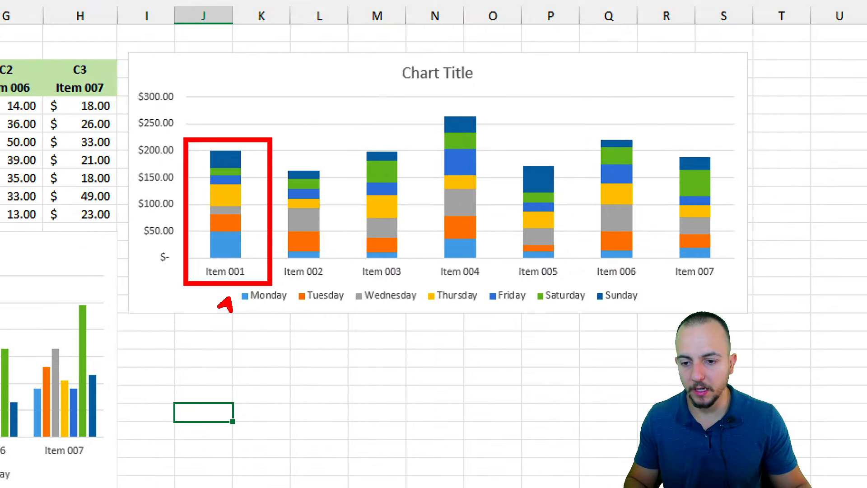
drag(230, 311, 205, 333)
drag(206, 246, 247, 236)
drag(215, 221, 250, 215)
drag(215, 209, 255, 207)
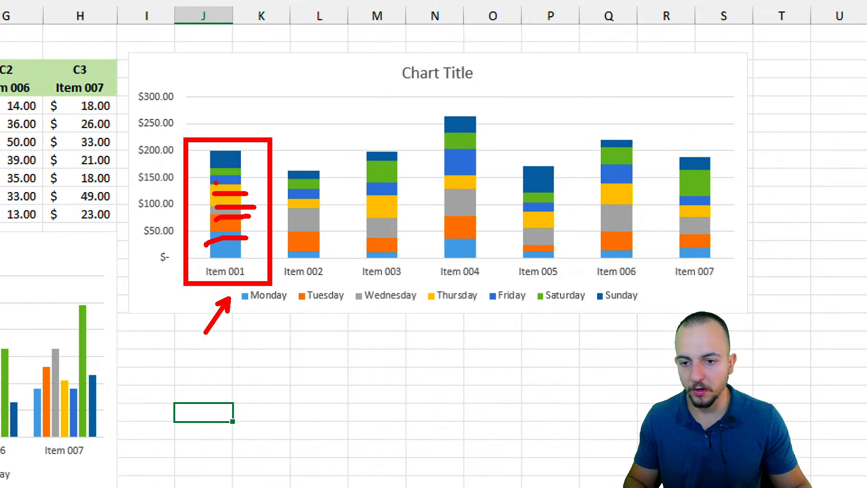
drag(210, 180, 246, 181)
drag(218, 171, 232, 169)
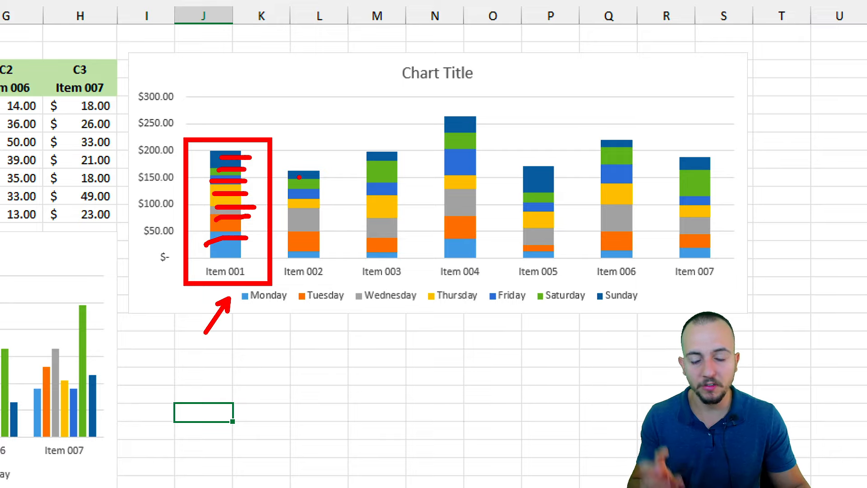
key(Escape)
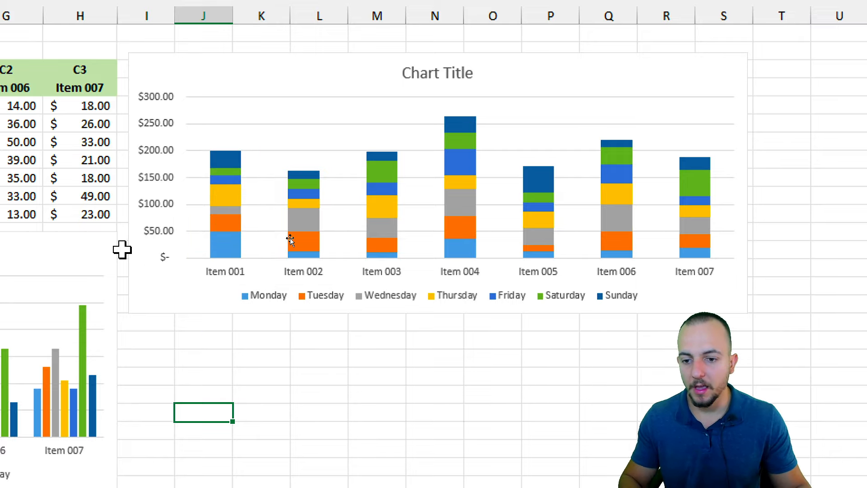
key(ctrl+2)
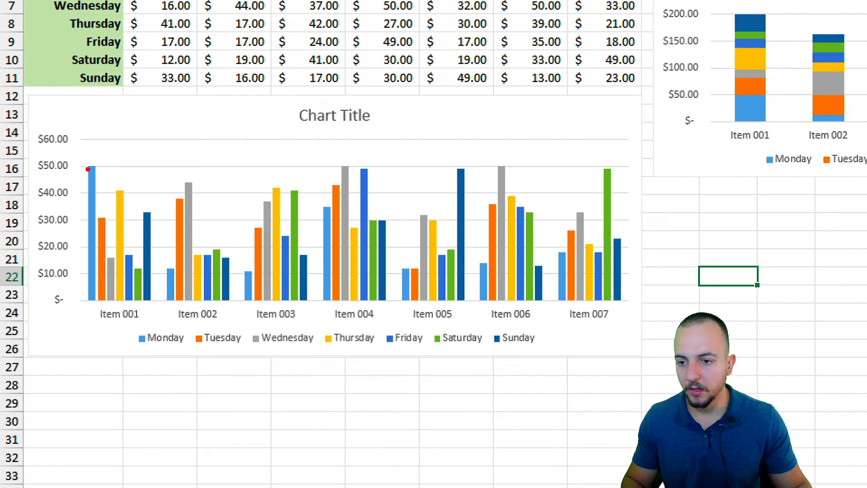
mouse_move(74, 155)
mouse_down()
mouse_move(125, 216)
mouse_move(162, 328)
mouse_up()
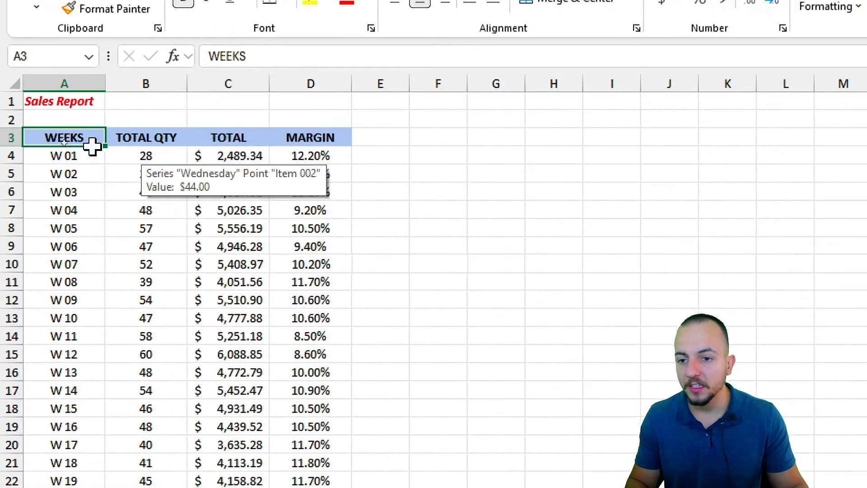
Insert a 2-D line chart from the WEEKS and TOTAL QTY columns of the Sales Report.
double_click(116, 193)
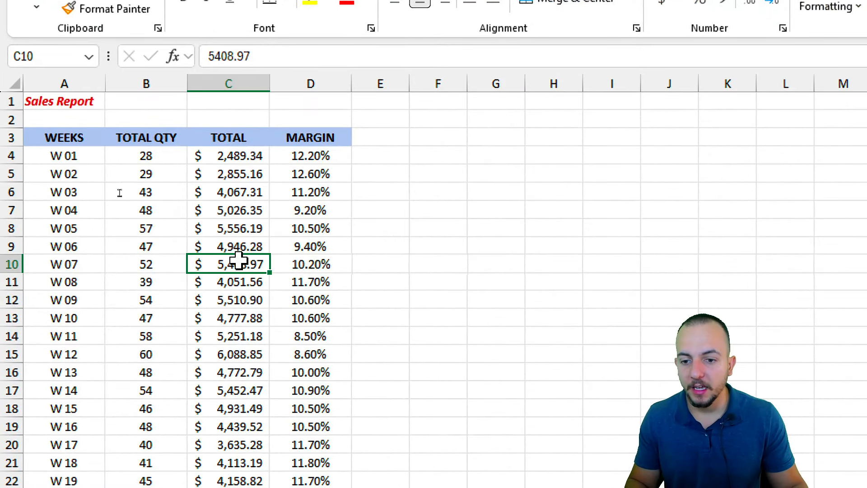
click(173, 257)
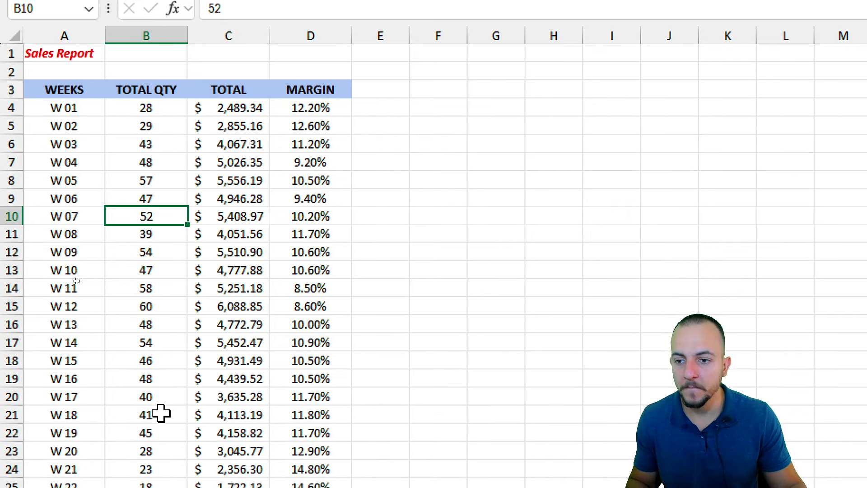
drag(154, 90, 74, 423)
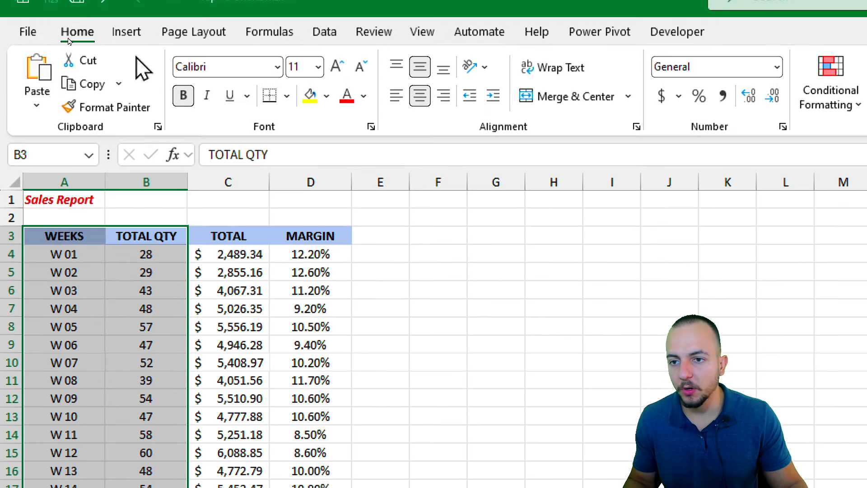
click(128, 58)
click(595, 109)
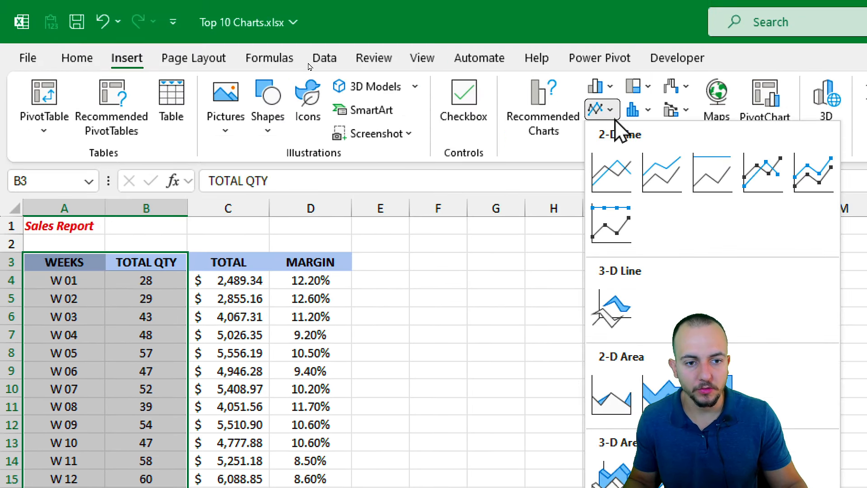
click(616, 173)
Move the line chart up beside the sales table, widen it, and deselect it.
drag(363, 208, 300, 62)
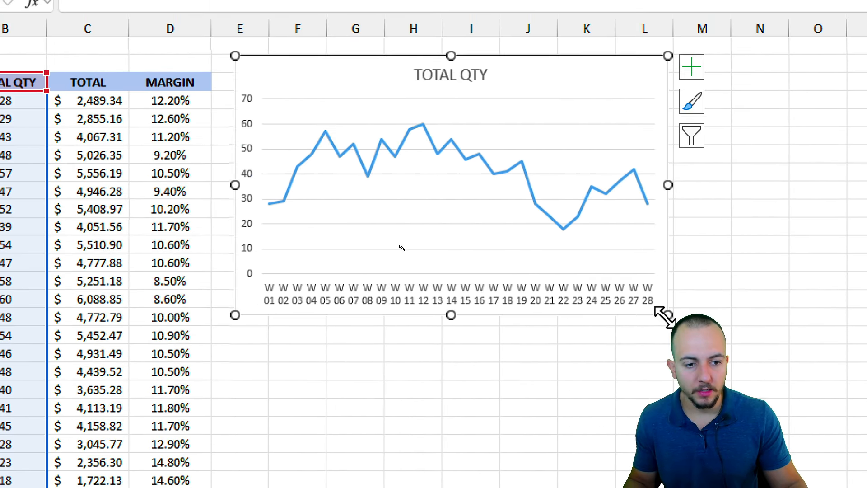
drag(662, 316, 754, 321)
click(502, 382)
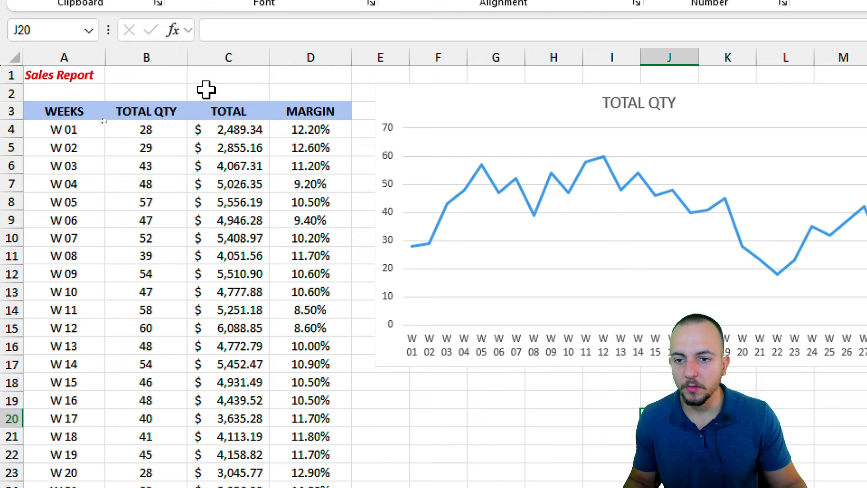
Extend the line chart's source range to include the TOTAL column alongside TOTAL QTY.
drag(211, 113, 205, 311)
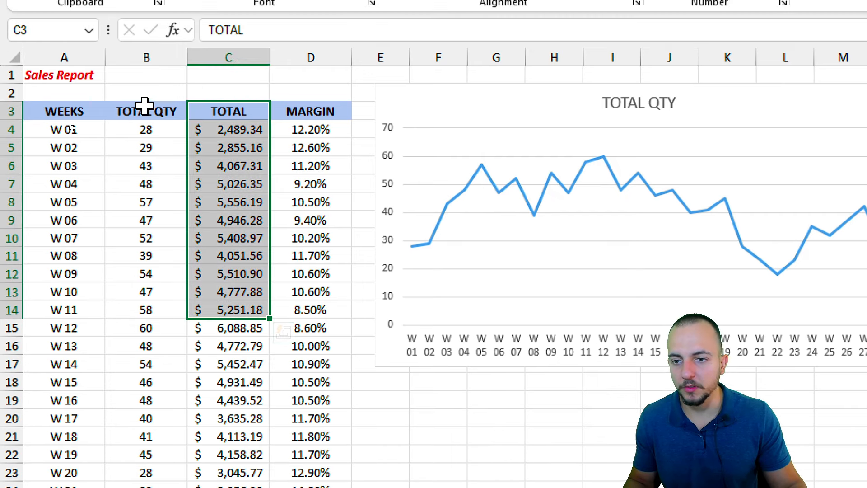
drag(147, 108, 146, 310)
drag(228, 112, 232, 273)
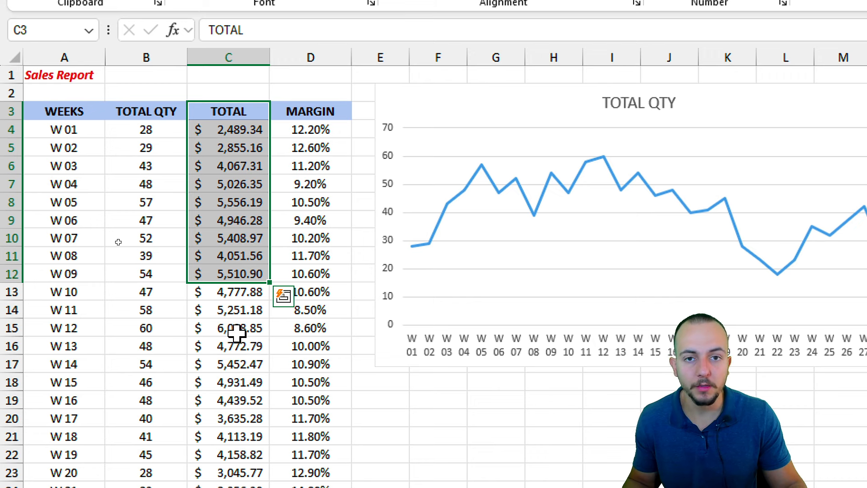
click(291, 206)
click(448, 88)
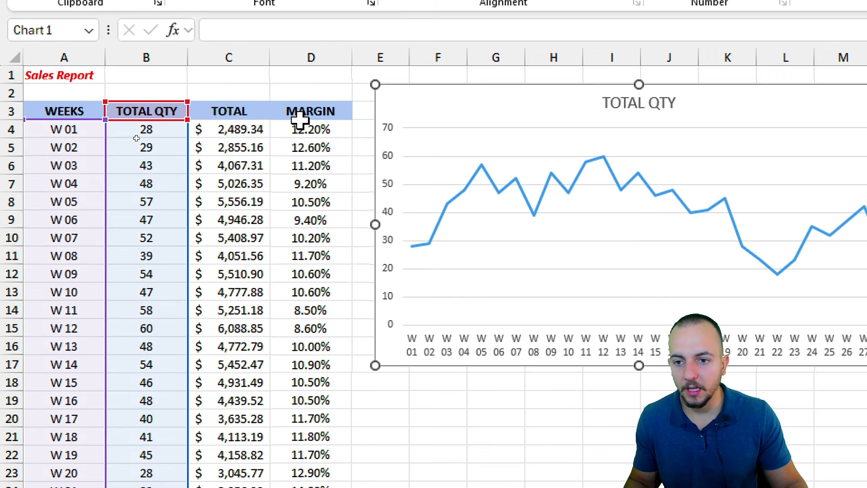
drag(189, 119, 257, 117)
click(436, 435)
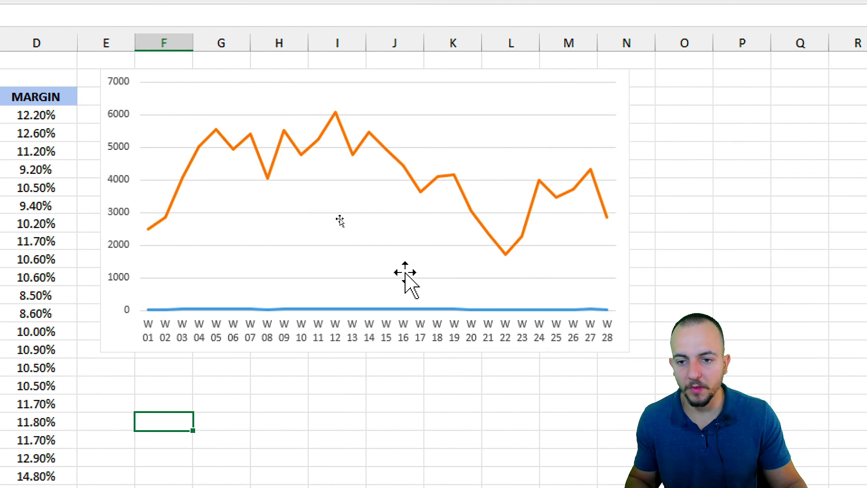
Compare the weekly TOTAL QTY and TOTAL figures in the sales table with the two chart lines.
drag(146, 97, 146, 223)
drag(228, 96, 228, 223)
drag(63, 97, 39, 237)
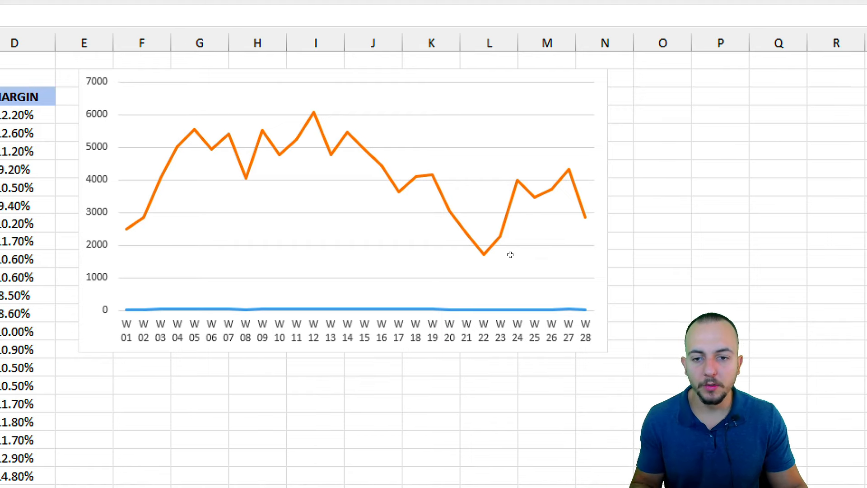
Change the chart to the Combo type and plot the TOTAL series on the secondary axis.
right_click(97, 339)
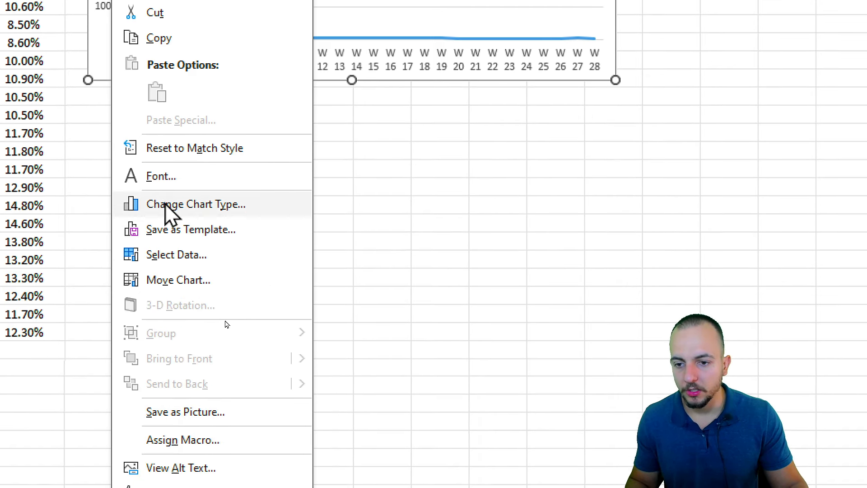
click(195, 206)
click(358, 250)
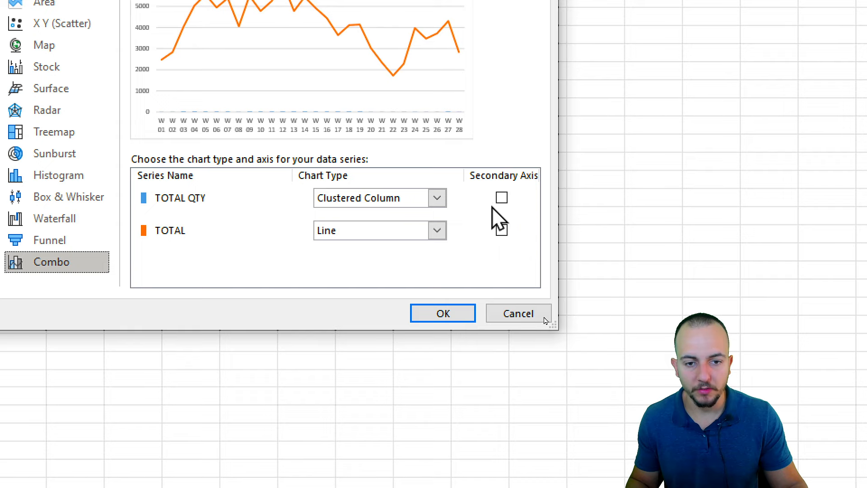
click(501, 232)
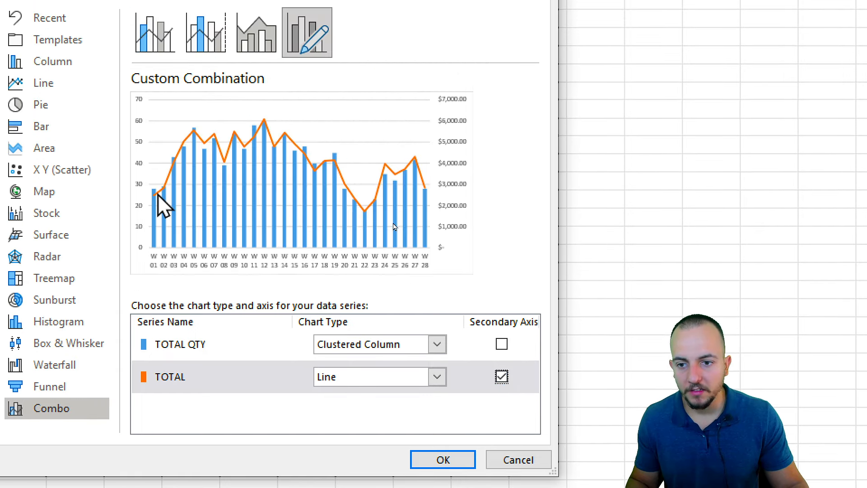
Set the chart type of the TOTAL QTY series to Line in the custom combination.
click(331, 345)
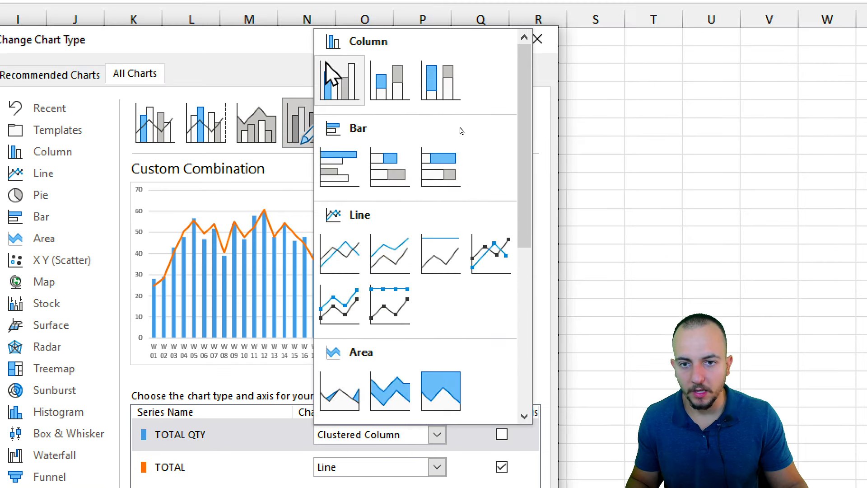
click(330, 72)
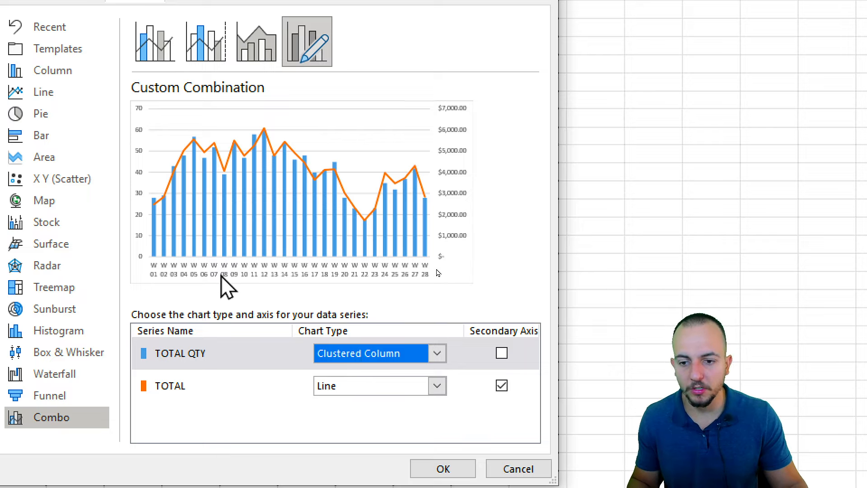
click(436, 353)
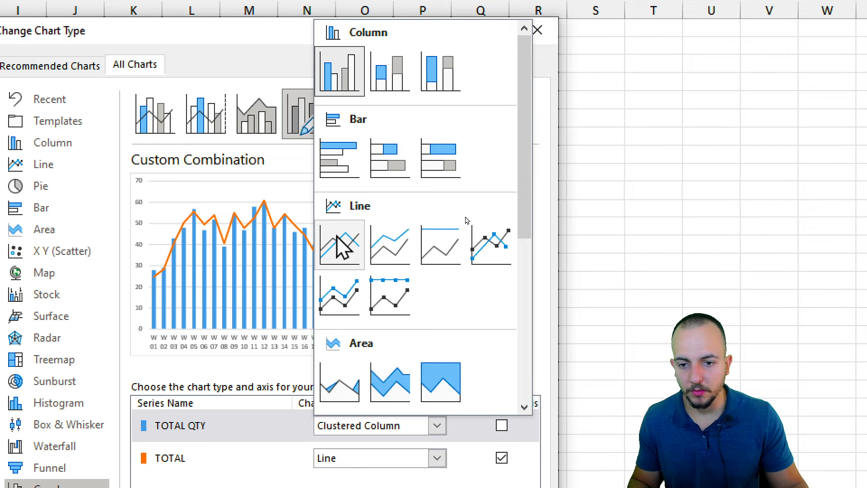
click(342, 247)
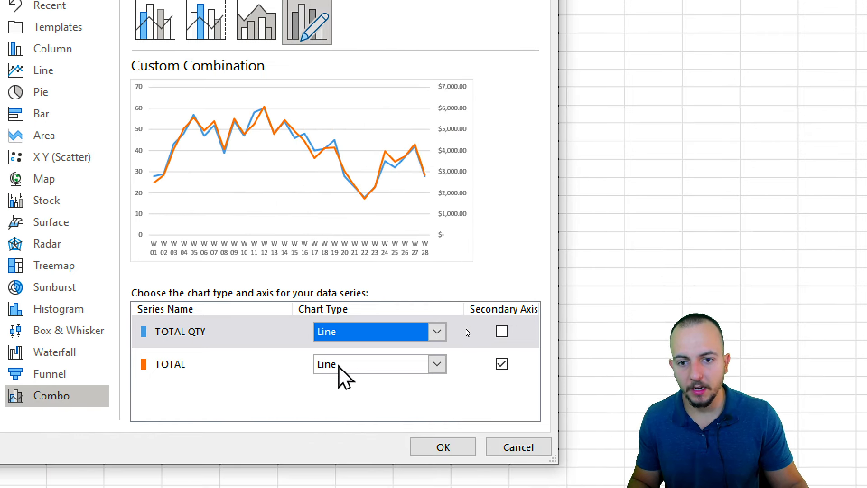
Try the TOTAL series as Clustered Column and as Area, and return it to Line.
click(382, 374)
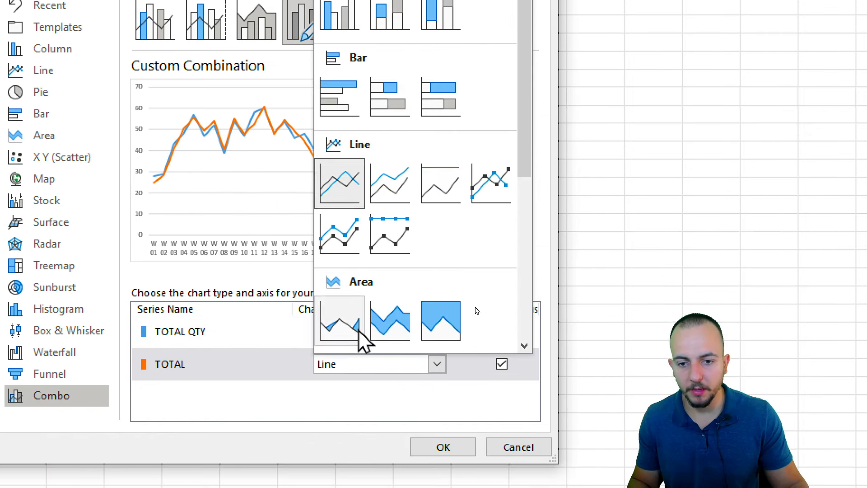
click(336, 20)
click(341, 406)
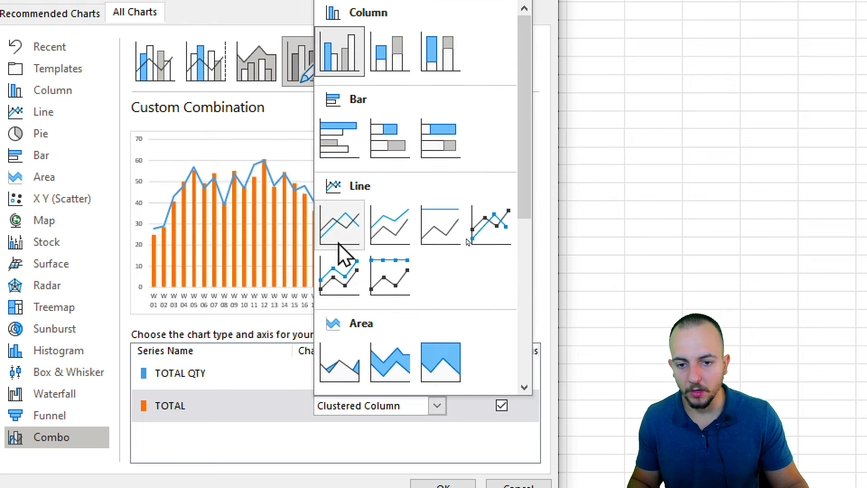
click(352, 355)
click(352, 406)
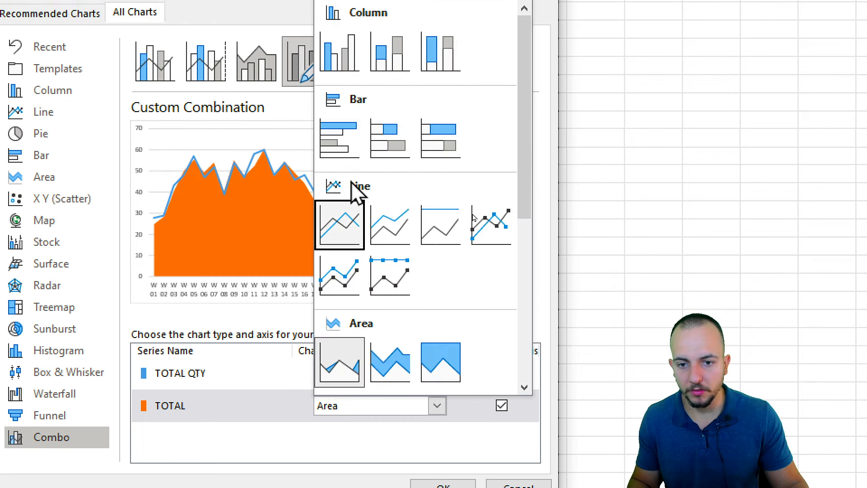
click(340, 242)
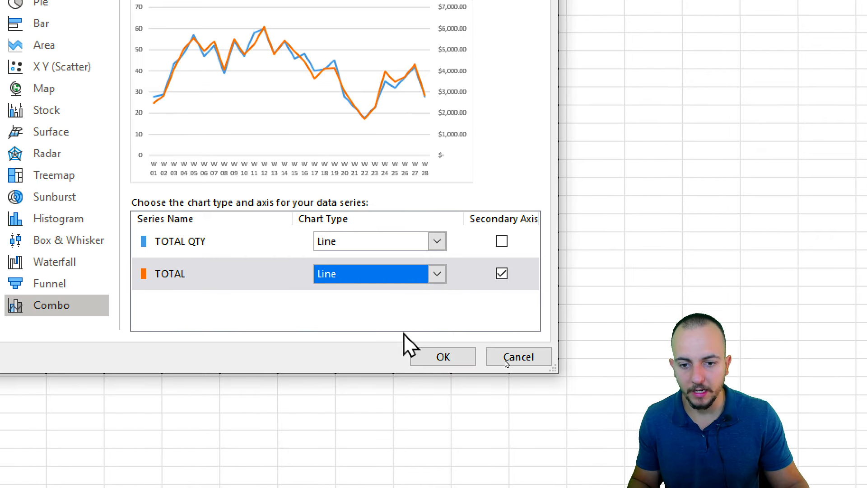
Apply the custom combination to the sales chart and deselect it.
click(429, 356)
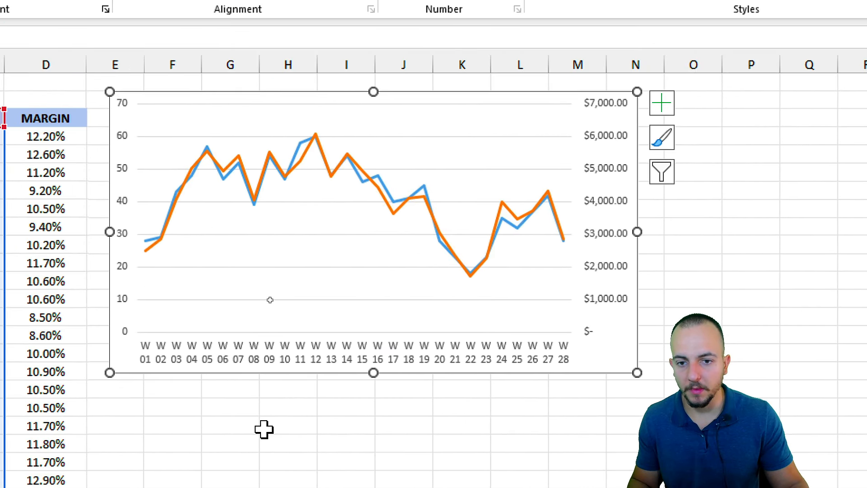
click(249, 374)
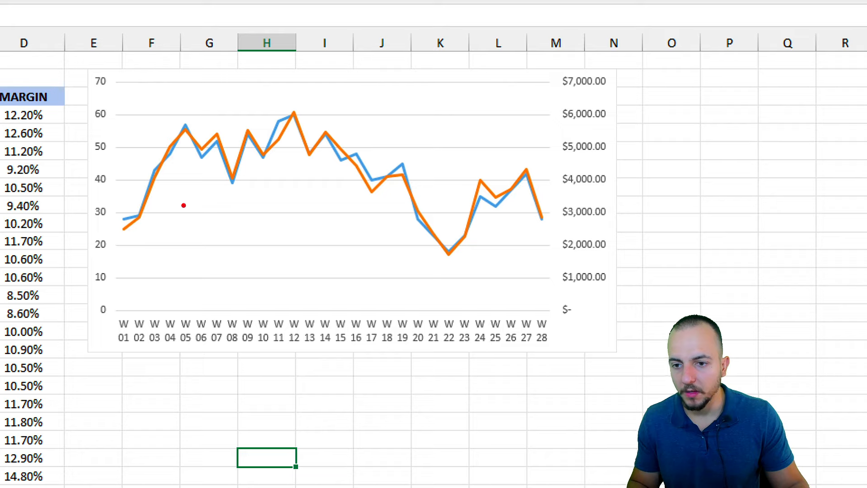
Examine both lines around the week 12 high and the week 22 low, and check the secondary axis scale.
mouse_move(264, 104)
mouse_down()
mouse_move(326, 116)
mouse_move(323, 128)
mouse_up()
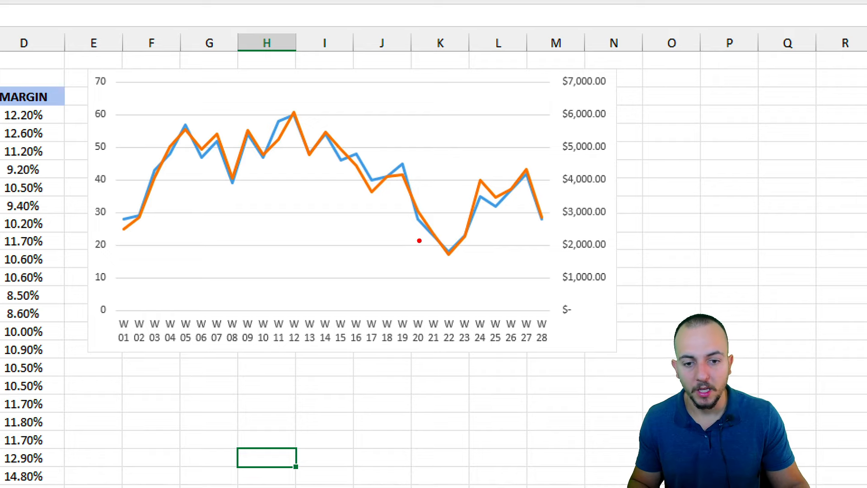
drag(419, 240, 480, 258)
drag(552, 228, 608, 253)
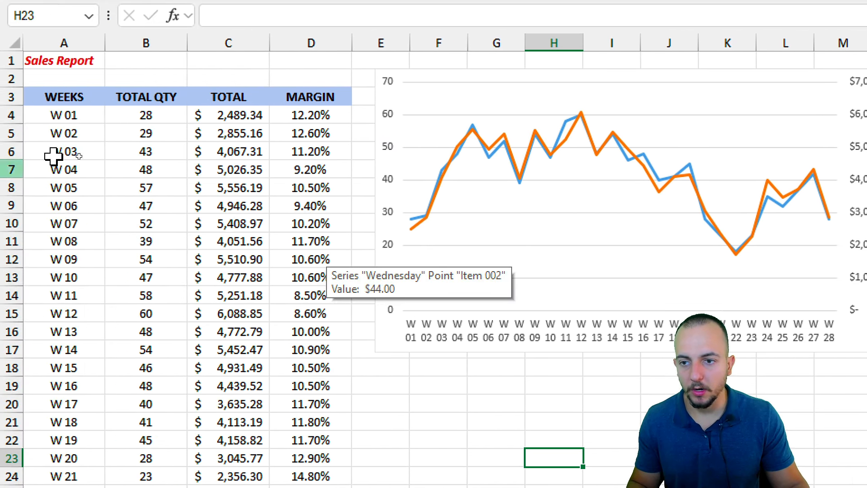
Insert a clustered column chart from the TOTAL and MARGIN columns in C3:D31 and place it below the line chart.
drag(295, 96, 336, 487)
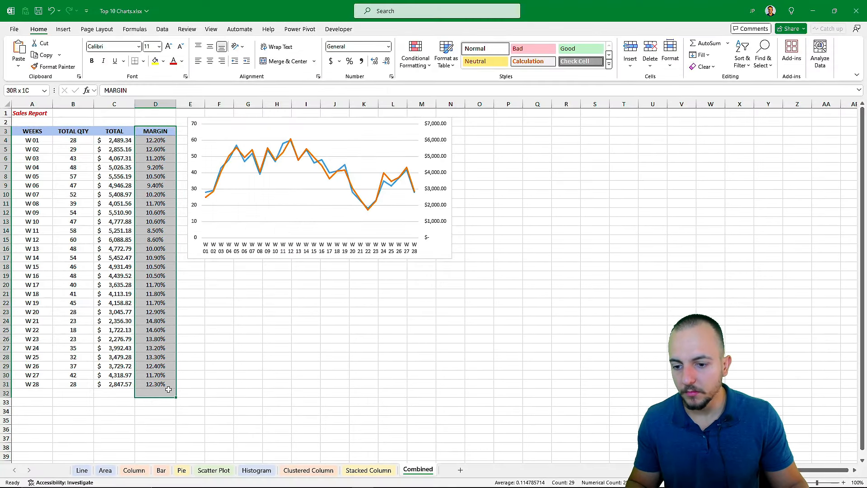
drag(168, 389, 168, 383)
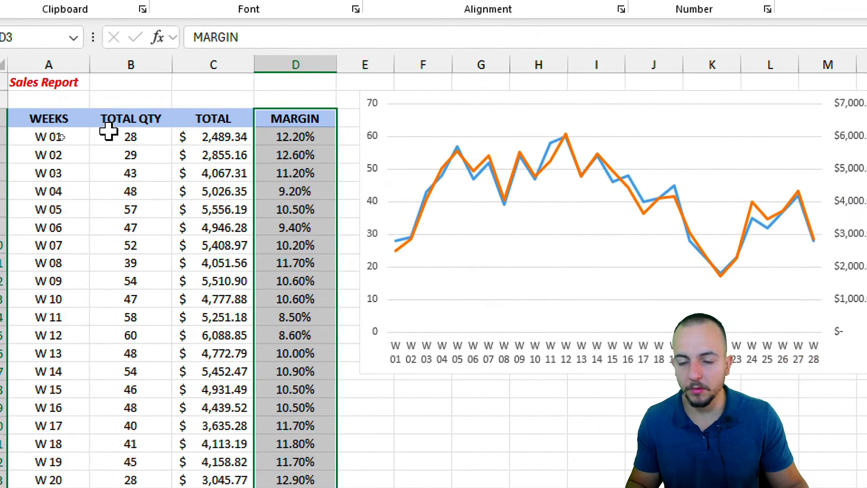
click(249, 120)
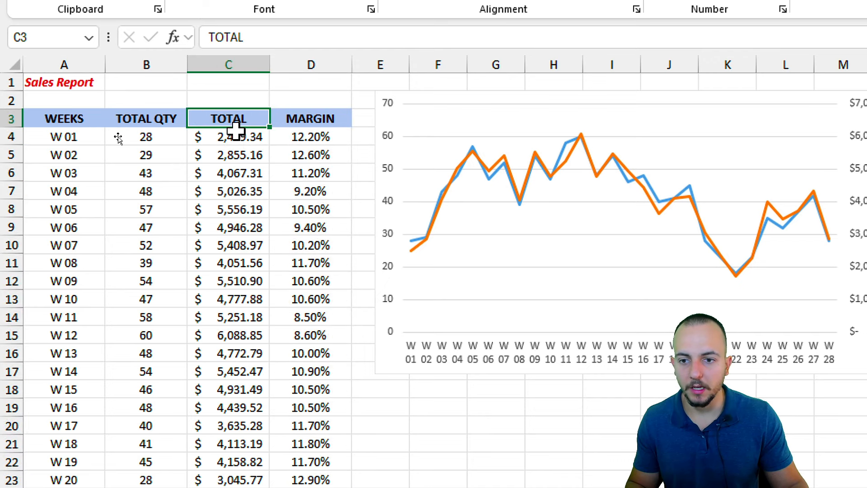
drag(244, 120, 323, 487)
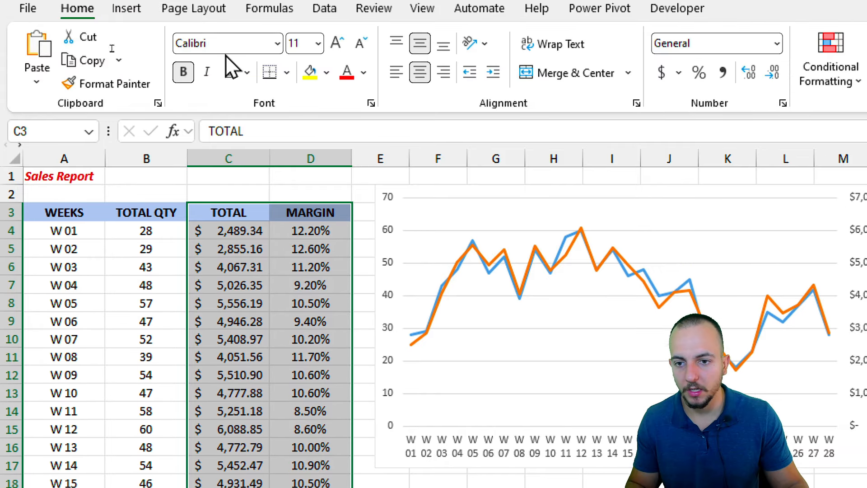
click(134, 10)
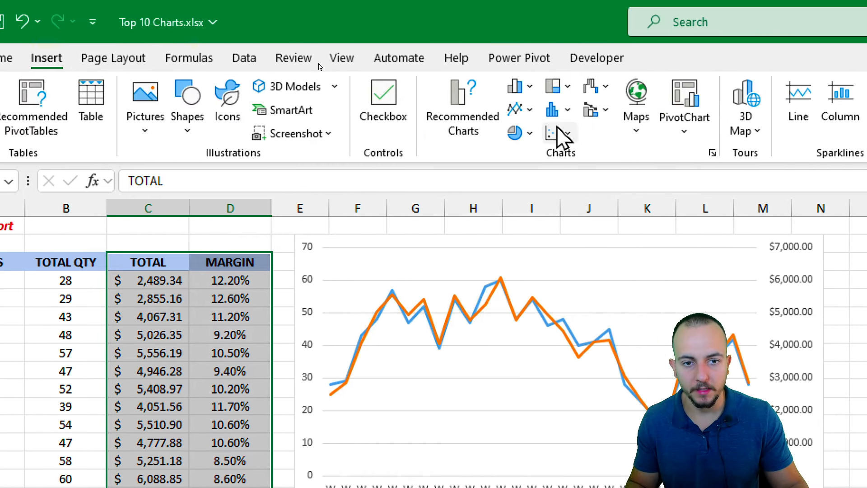
click(524, 110)
click(524, 86)
click(526, 148)
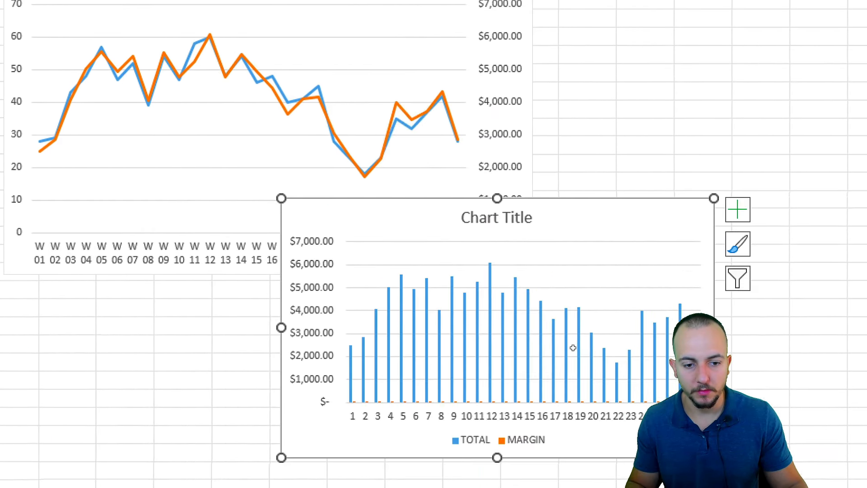
drag(585, 203, 357, 198)
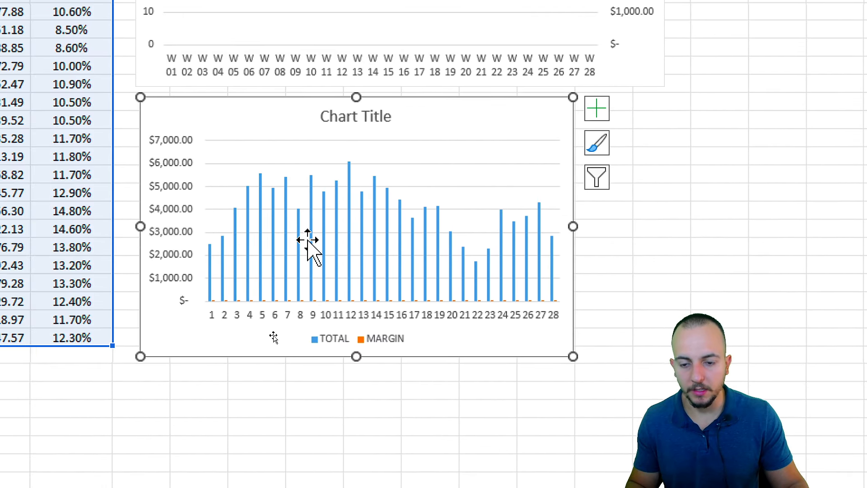
Change the new chart to a combo with TOTAL as Clustered Column and MARGIN as Line on the secondary axis, and widen it.
right_click(255, 354)
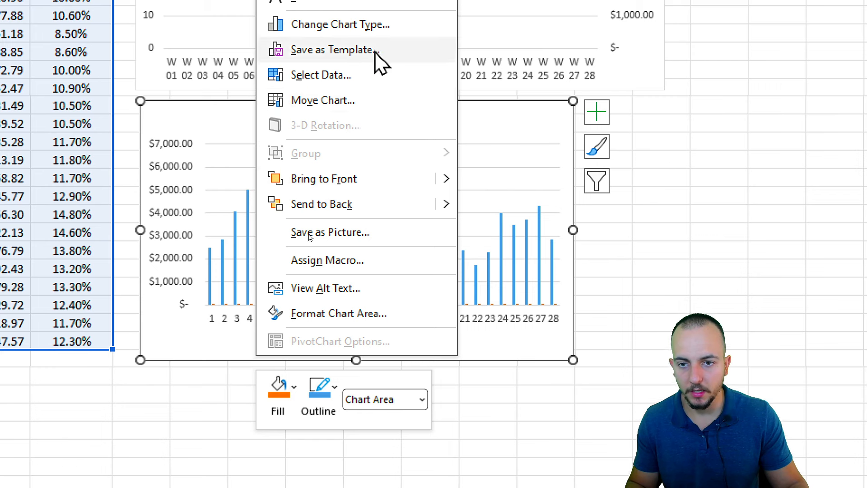
click(361, 119)
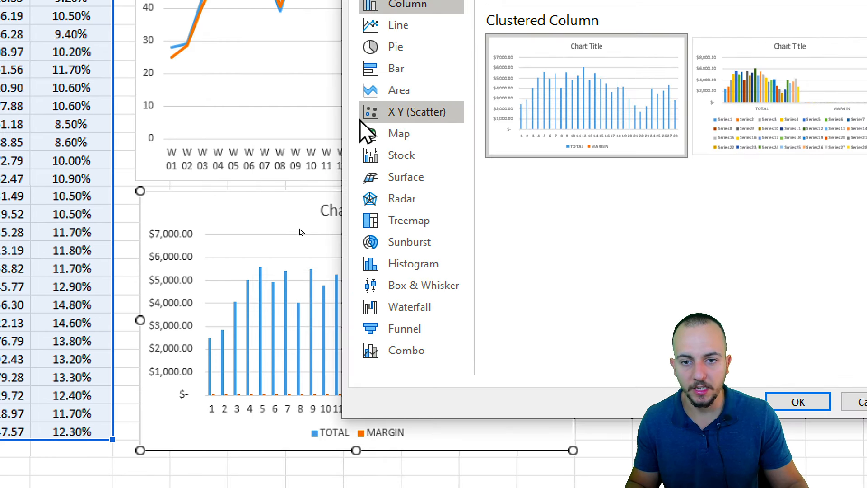
click(407, 353)
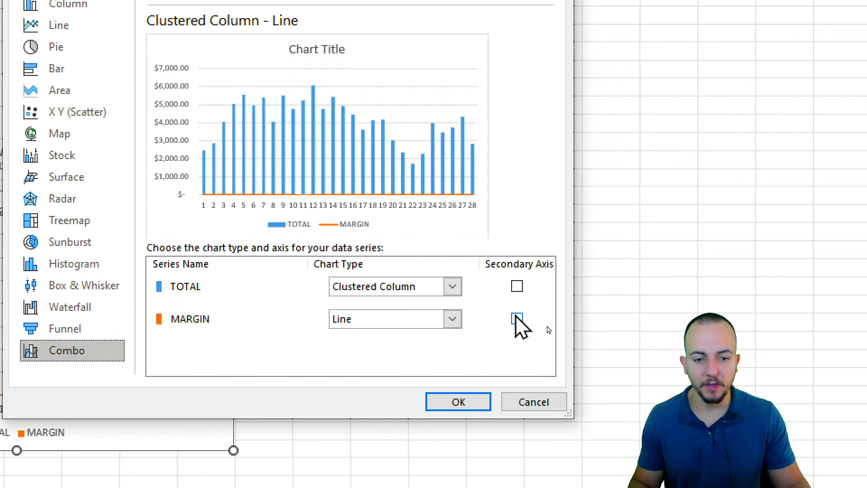
click(517, 319)
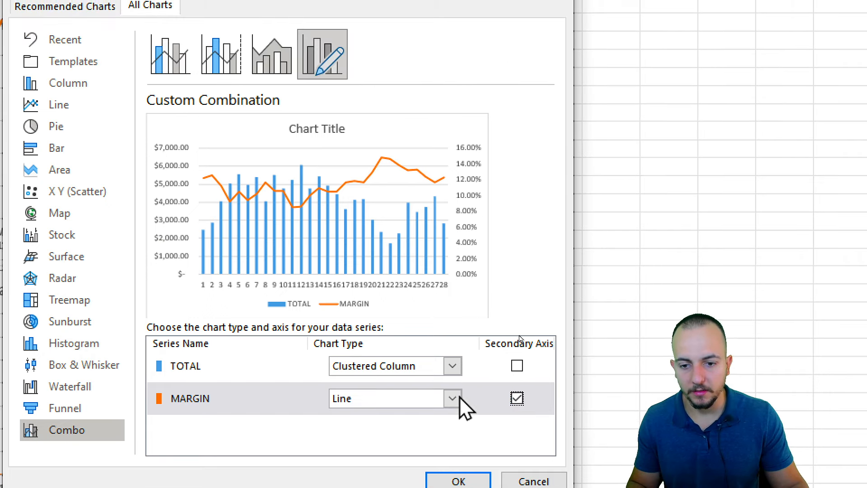
click(458, 481)
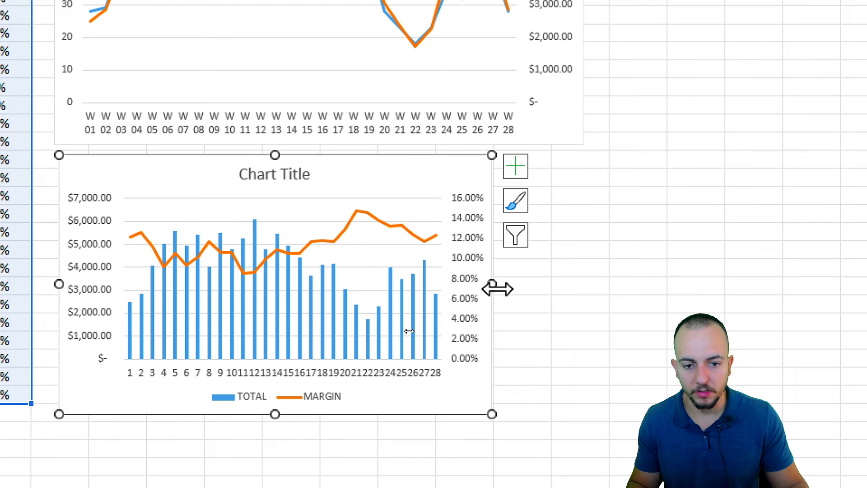
drag(497, 289, 747, 288)
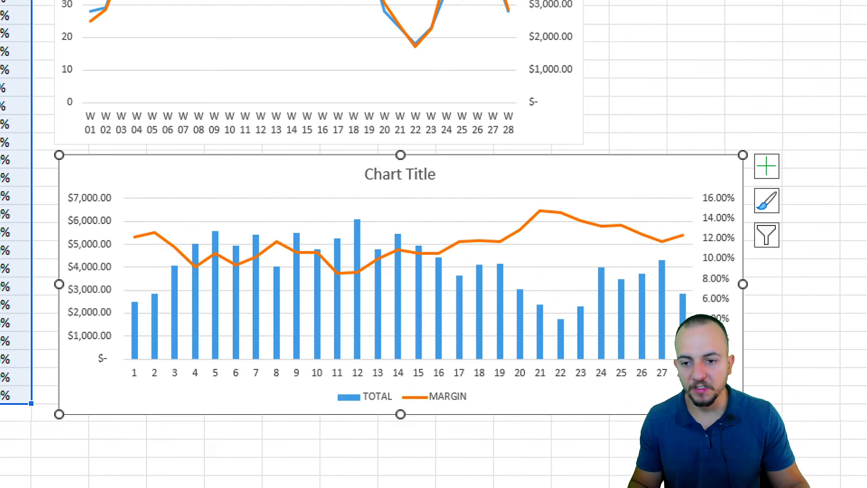
Compare the MARGIN line with the TOTAL columns in the combo chart, especially between weeks 16 and 22.
mouse_move(135, 236)
mouse_down()
mouse_move(368, 244)
mouse_move(616, 216)
mouse_up()
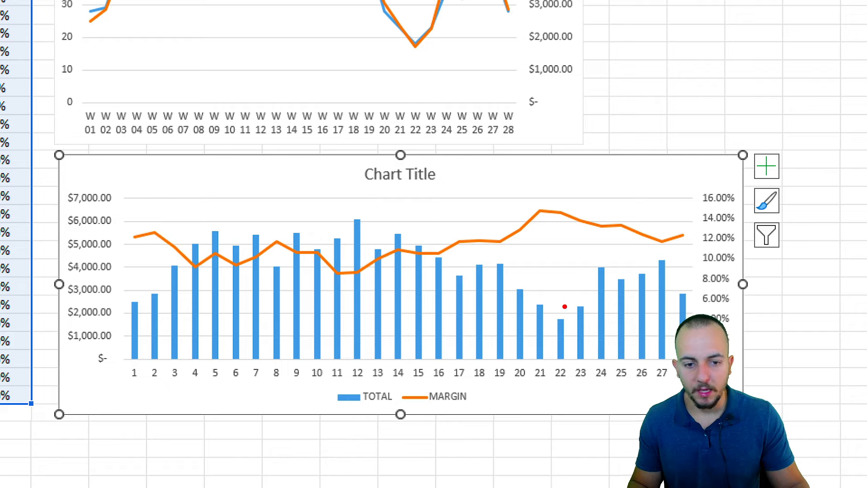
drag(559, 318, 444, 244)
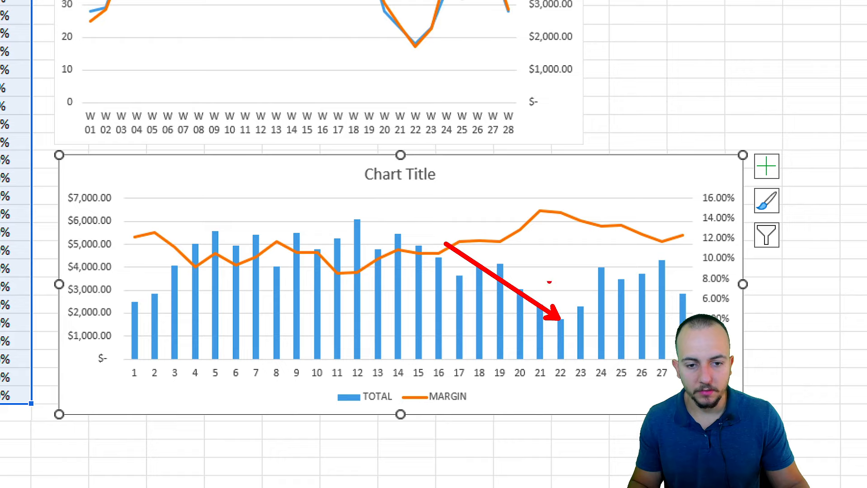
mouse_move(563, 199)
mouse_down()
mouse_move(445, 246)
mouse_move(441, 255)
mouse_up()
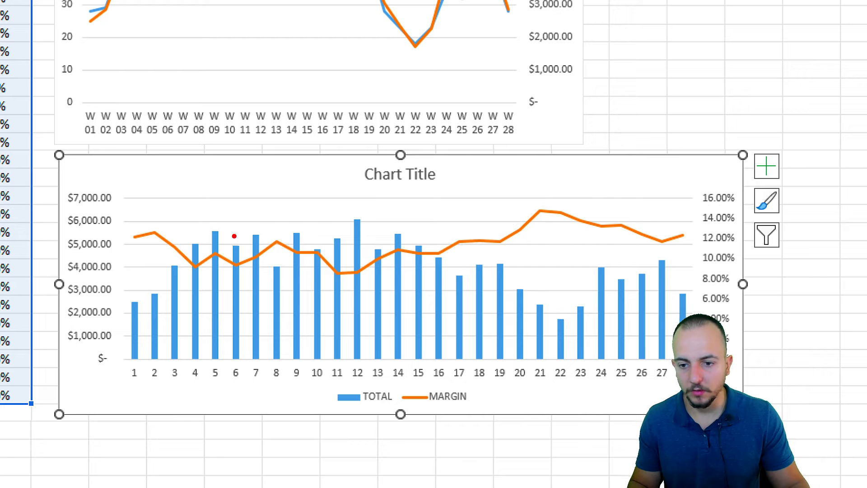
mouse_move(374, 211)
mouse_down()
mouse_move(246, 221)
mouse_move(320, 195)
mouse_up()
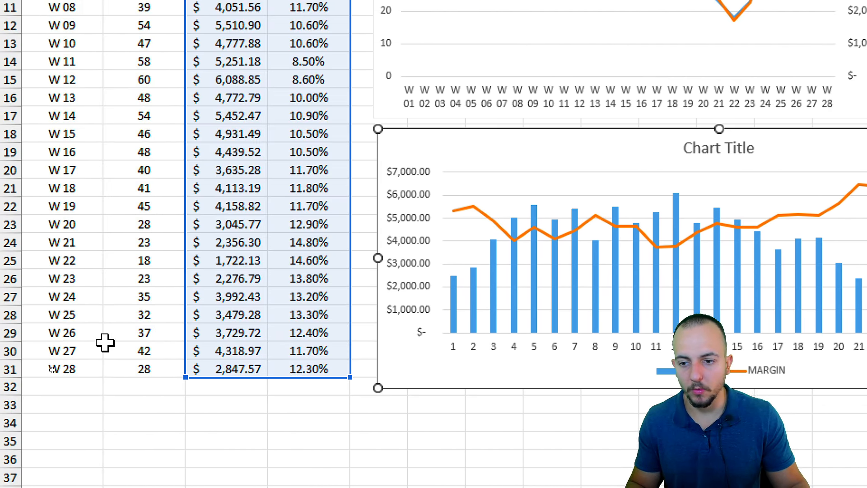
Deselect the combo chart, review the sales table's columns, and examine the chart's line, columns and both value axes.
click(100, 226)
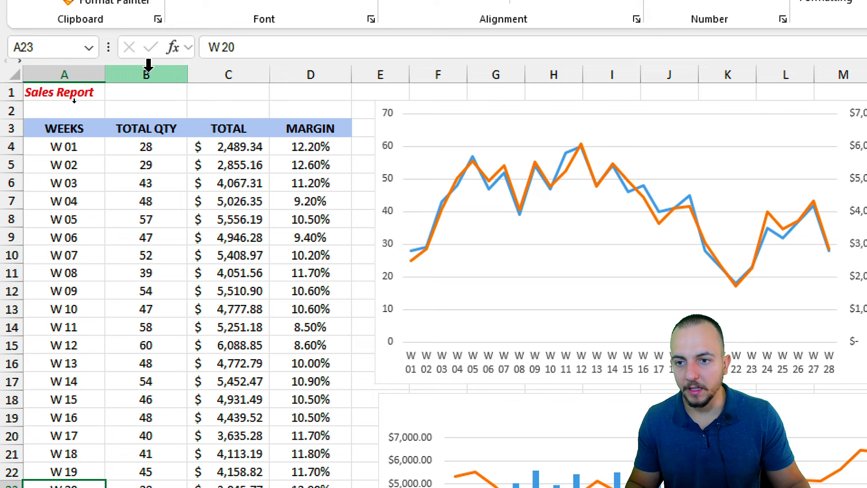
drag(148, 66, 340, 71)
click(82, 130)
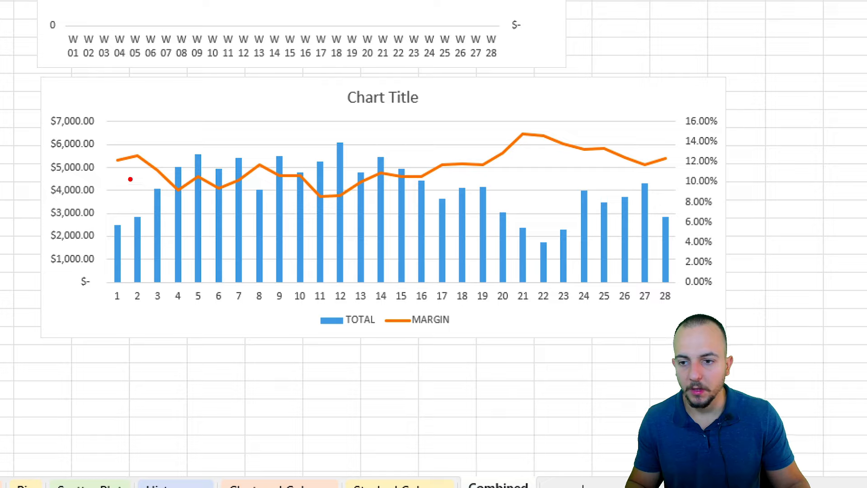
mouse_move(123, 166)
mouse_down()
mouse_move(352, 190)
mouse_move(612, 146)
mouse_up()
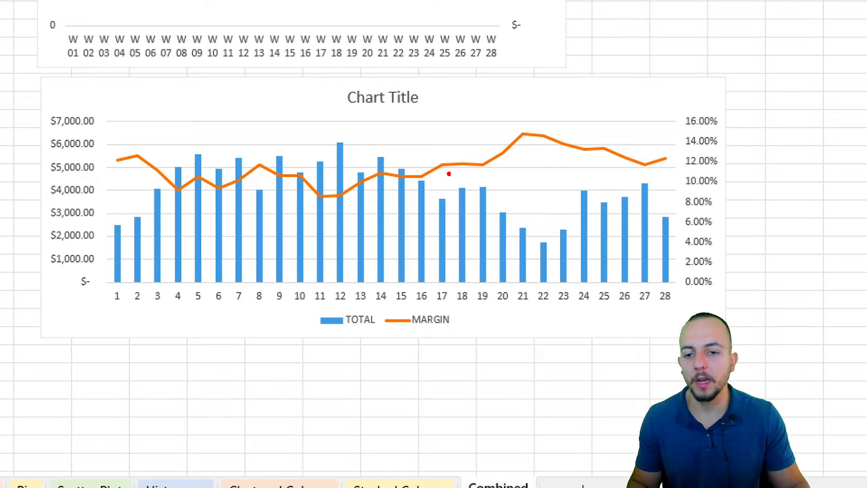
drag(141, 253, 562, 231)
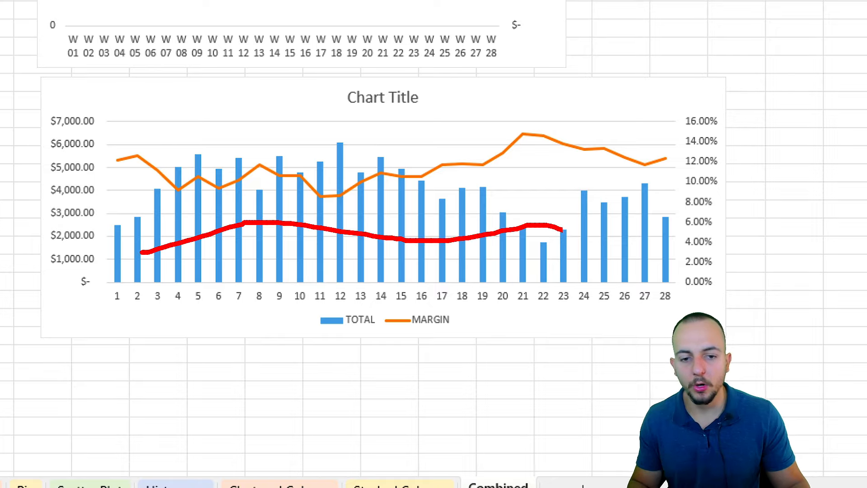
drag(637, 158, 105, 145)
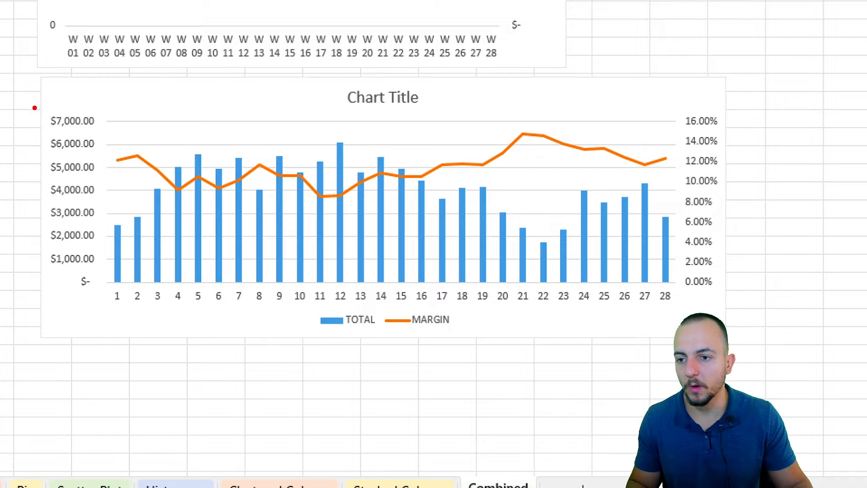
drag(34, 108, 112, 305)
mouse_move(659, 307)
mouse_down()
mouse_move(728, 161)
mouse_move(738, 98)
mouse_up()
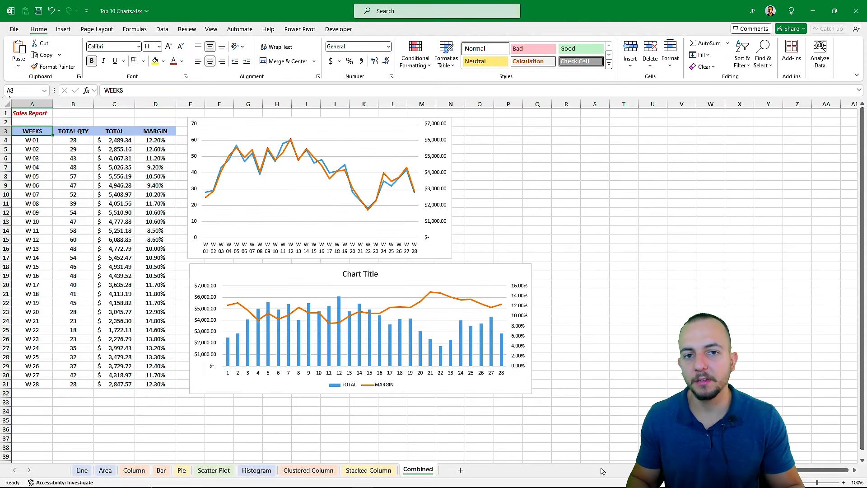
Review the charts on the earlier sheets, going back one by one from Combined to Column.
key(ctrl+Page_Up)
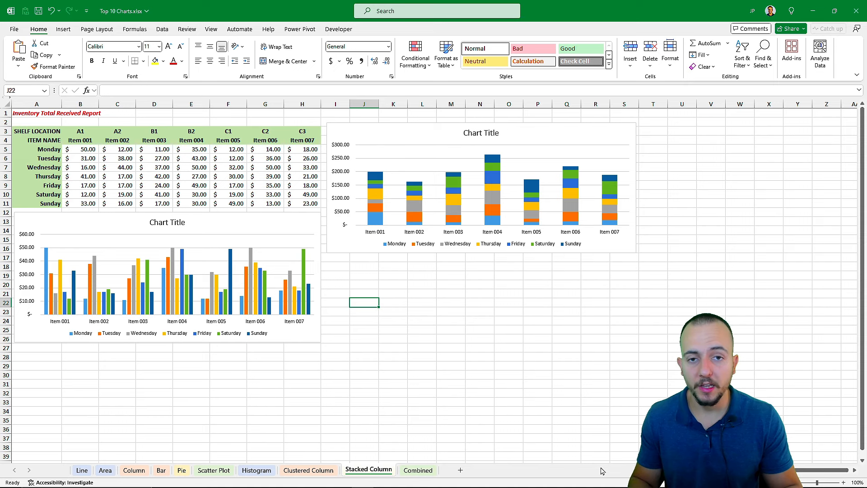
key(ctrl+Page_Up)
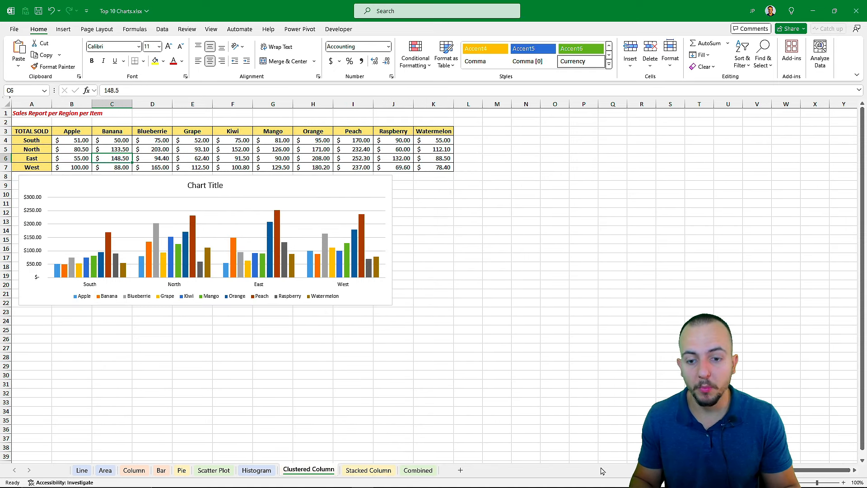
key(ctrl+Page_Up)
key(ctrl+Page_Up)
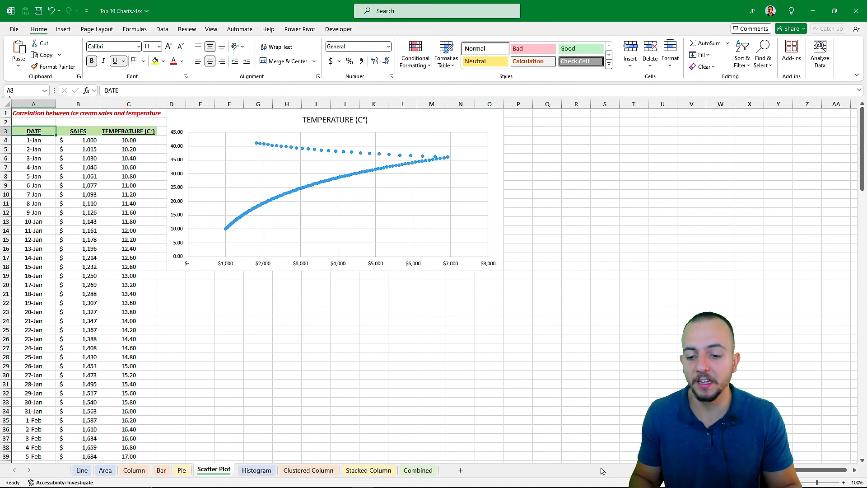
key(ctrl+Page_Up)
key(ctrl+Page_Up)
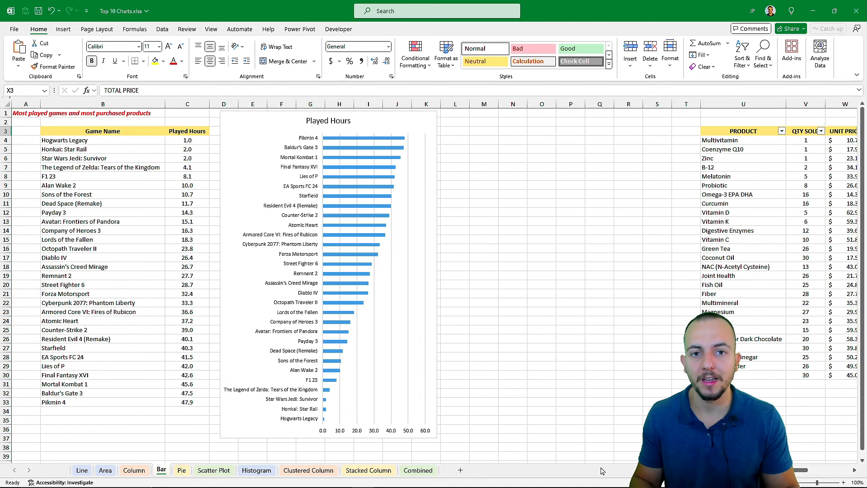
key(ctrl+Page_Up)
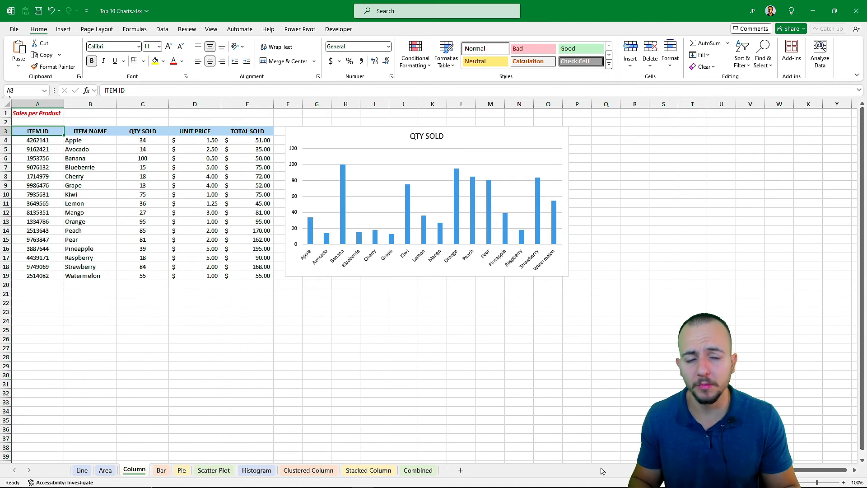